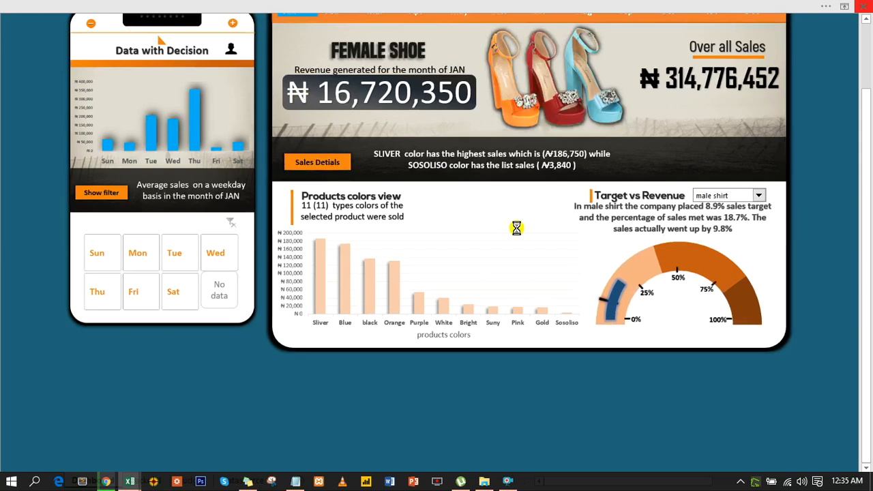
Set the Target vs Revenue product selector on the desktop dashboard to female shoe.
scroll(591, 271, "up", 1)
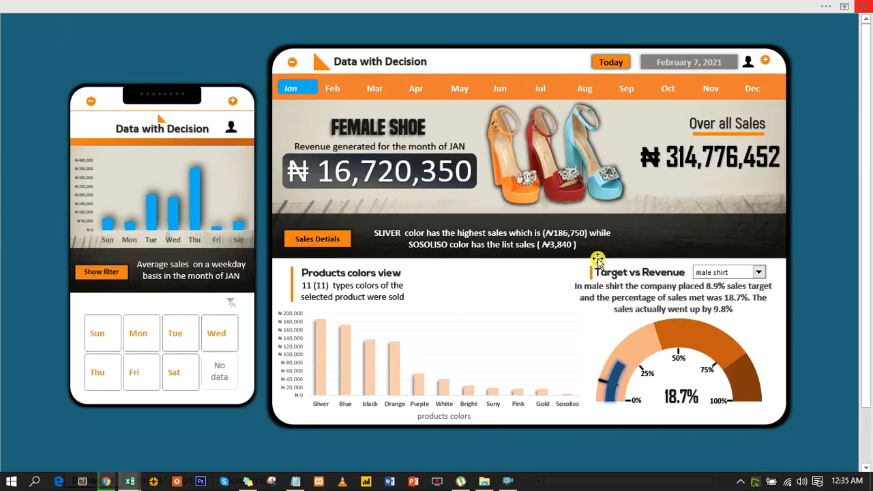
left_click(767, 64)
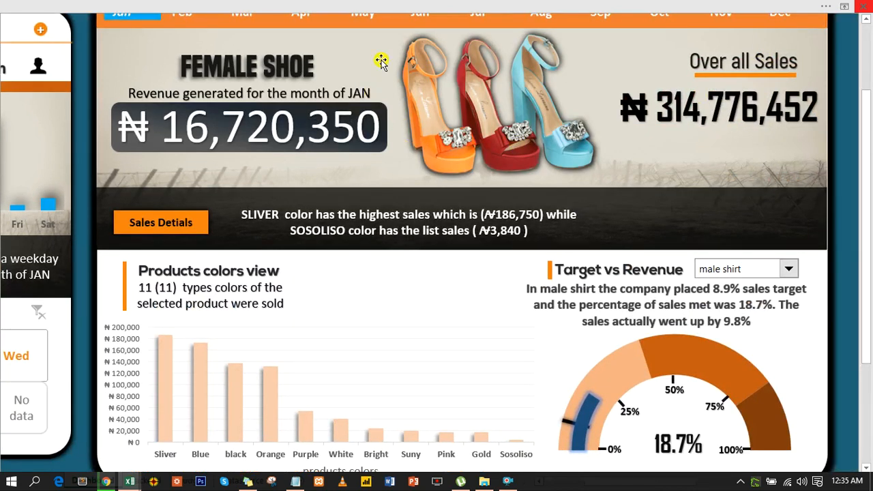
left_click(789, 270)
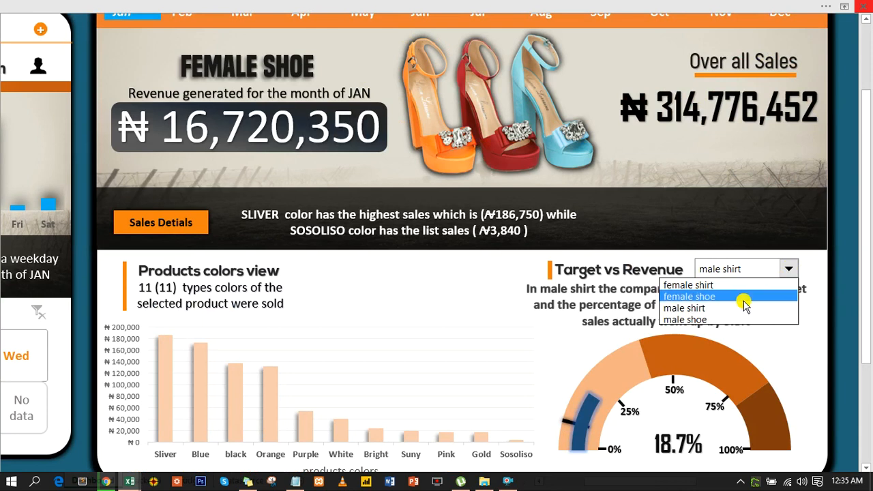
left_click(729, 298)
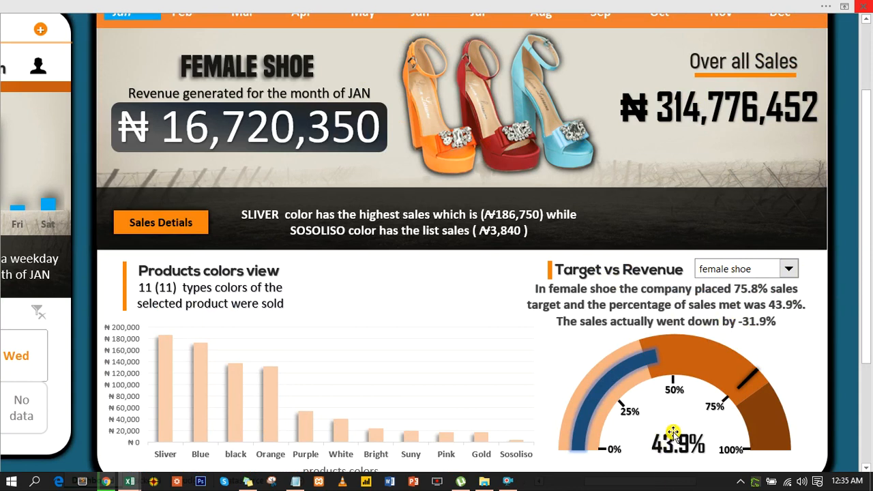
Enlarge the phone dashboard and shrink it back, and show the product filter above the desktop dashboard.
left_click(40, 29)
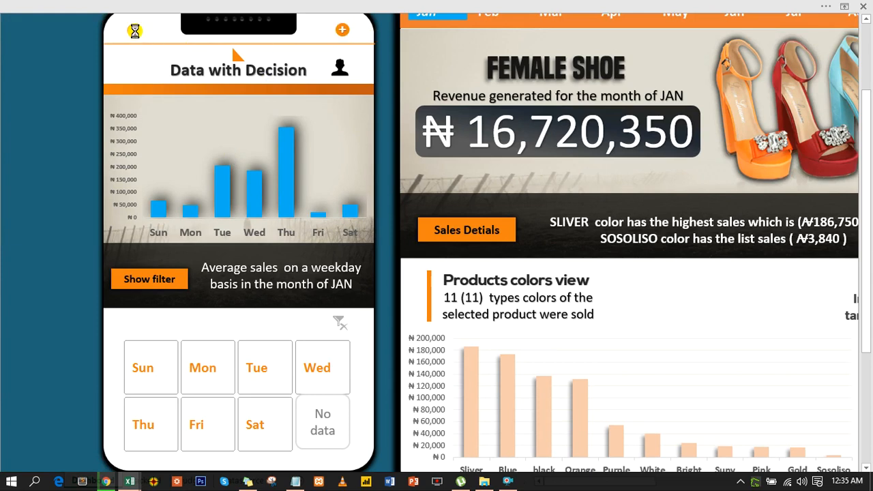
left_click(134, 31)
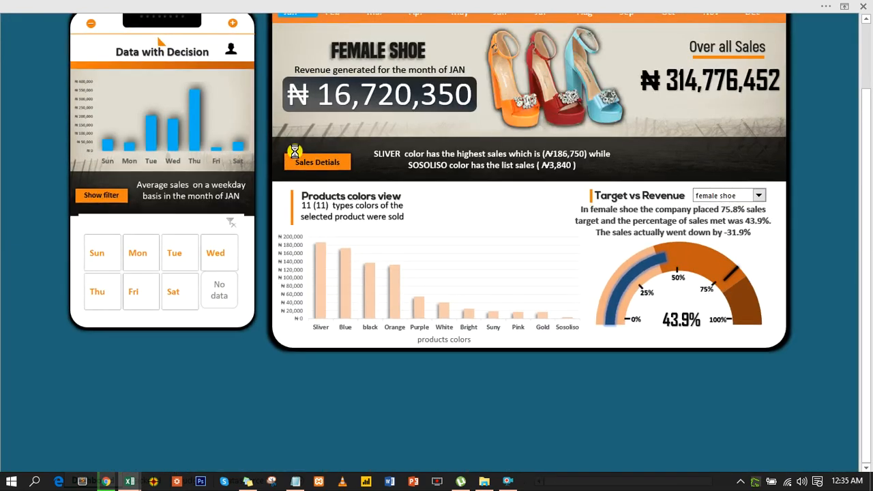
scroll(295, 151, "up", 3)
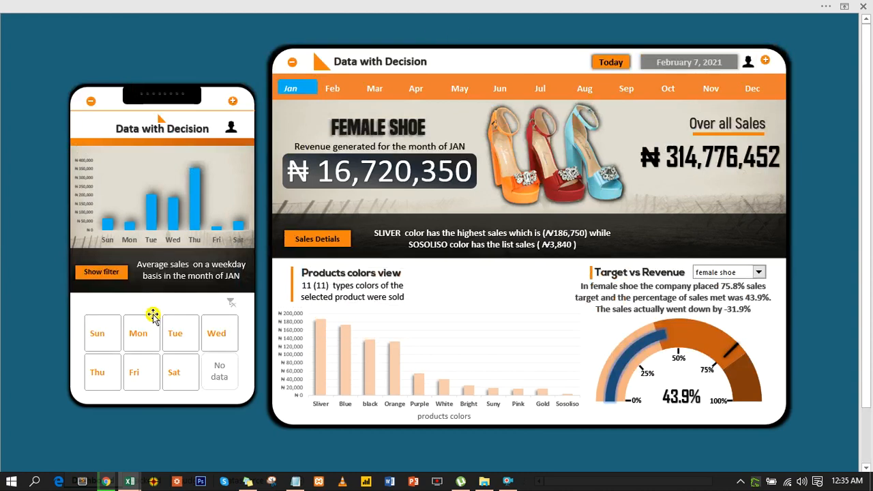
left_click(101, 273)
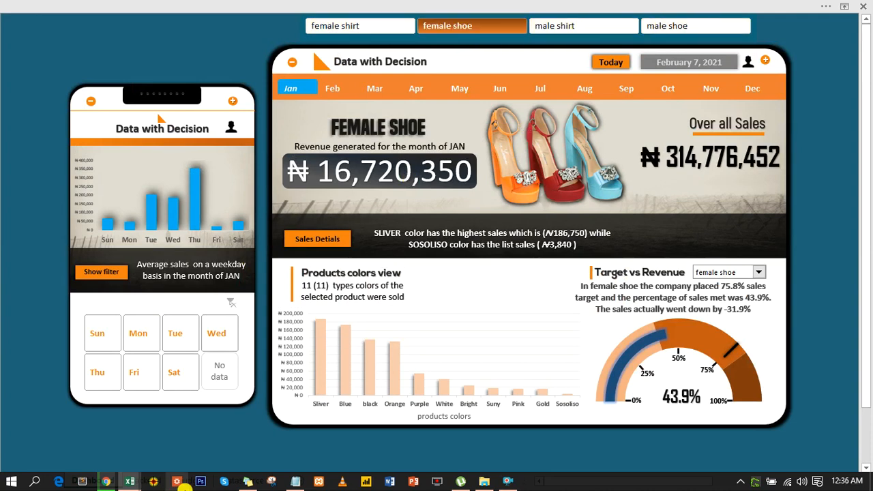
Enlarge the desktop dashboard, filter it to male shirt and review the product color and target charts.
left_click(768, 63)
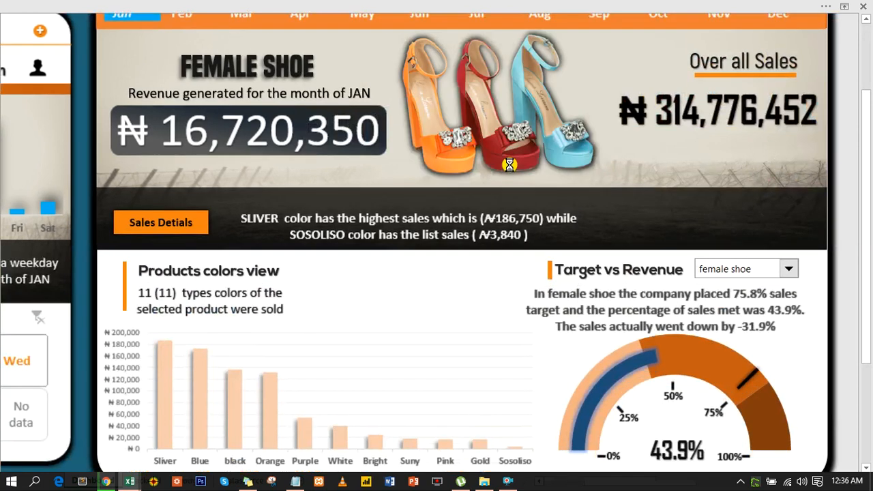
scroll(510, 164, "up", 3)
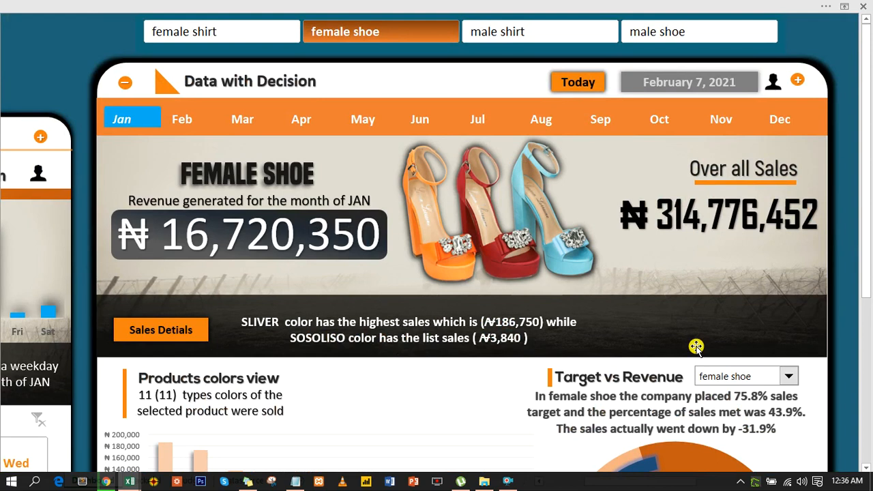
left_click(510, 35)
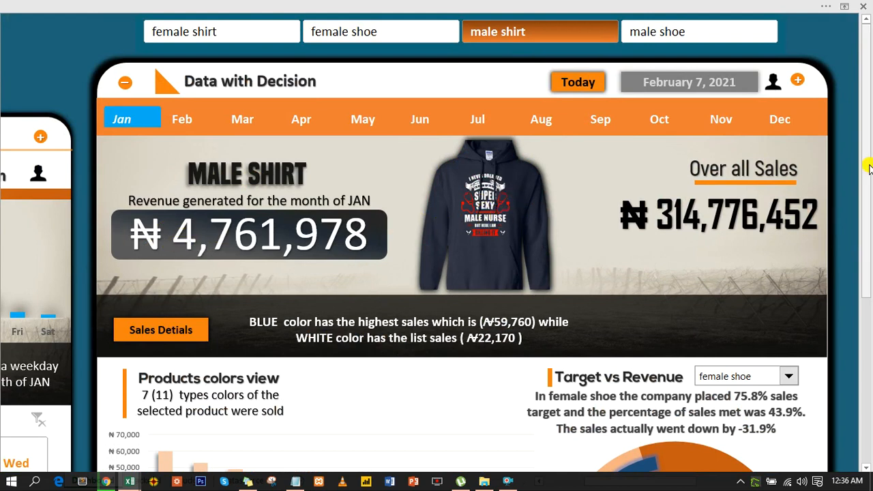
left_click_drag(868, 169, 868, 260)
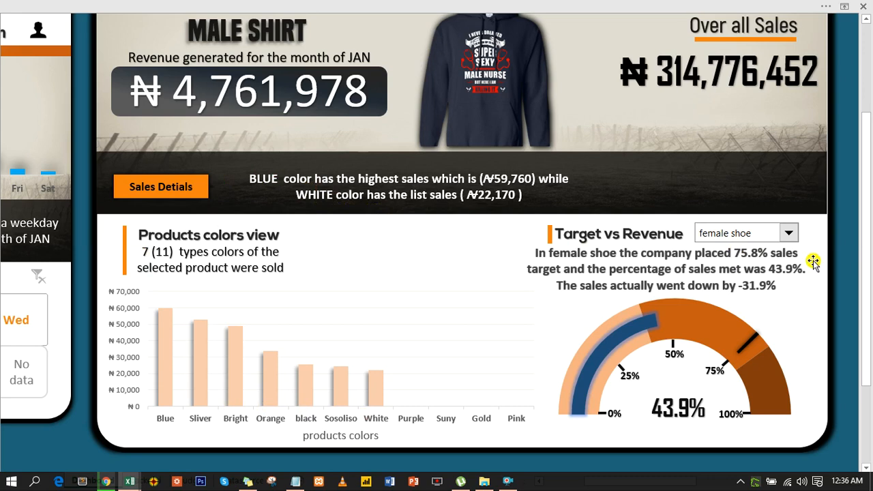
left_click_drag(869, 272, 872, 176)
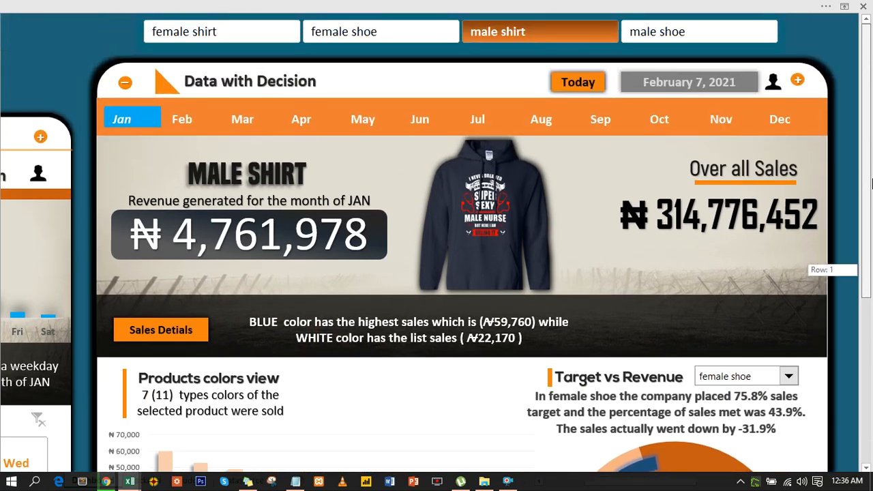
Switch the product filter to male shoe and to female shirt, and show the sales details.
left_click(654, 31)
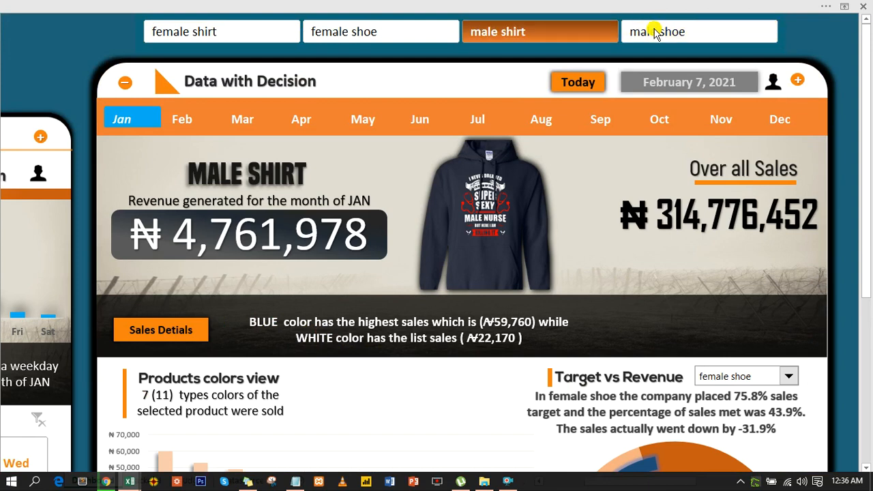
left_click(655, 32)
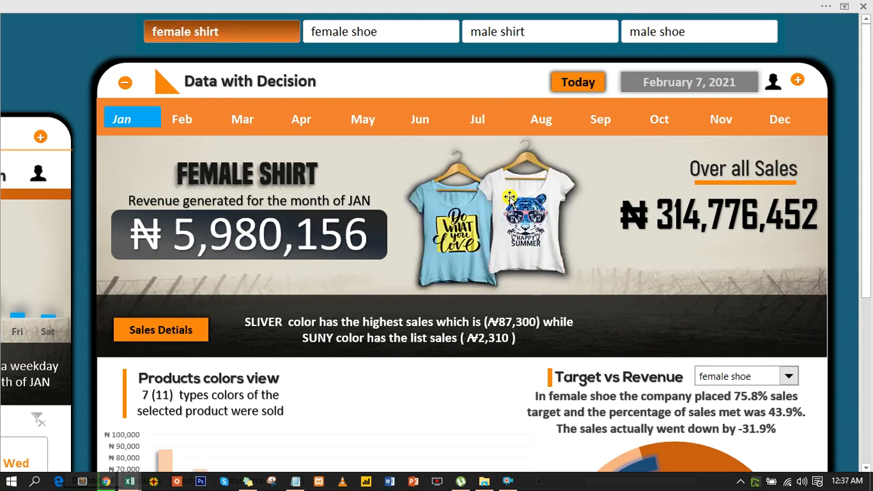
left_click(144, 331)
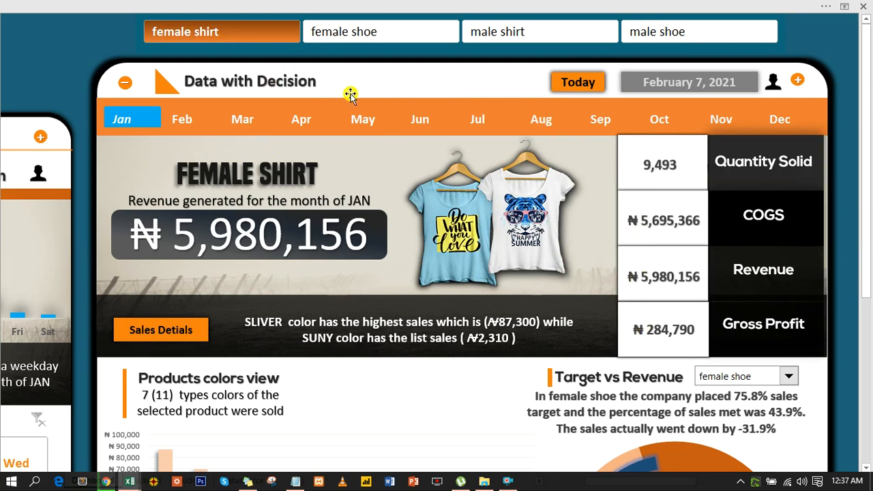
Shrink the desktop dashboard back to its small view and enlarge the phone dashboard.
left_click(127, 86)
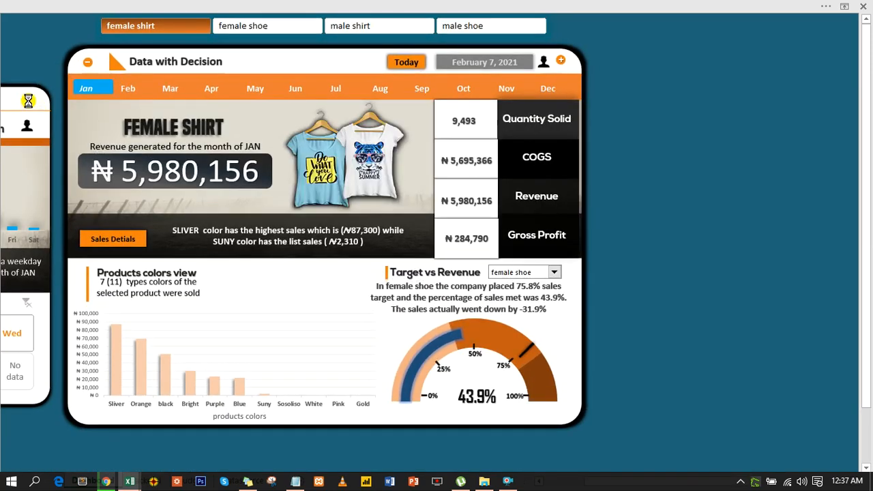
left_click(27, 102)
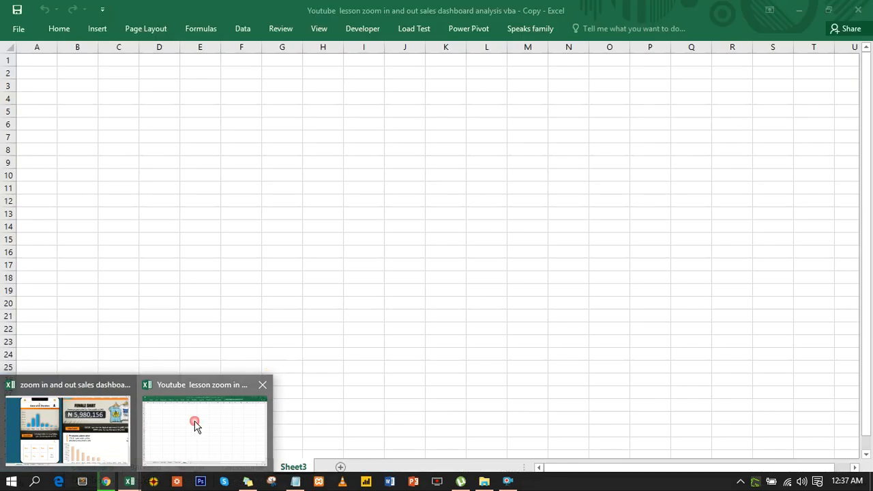
Switch to the "Youtube lesson zoom in and out sales dashboard analysis vba - Copy" workbook and hide the gridlines on Sheet3.
left_click(194, 421)
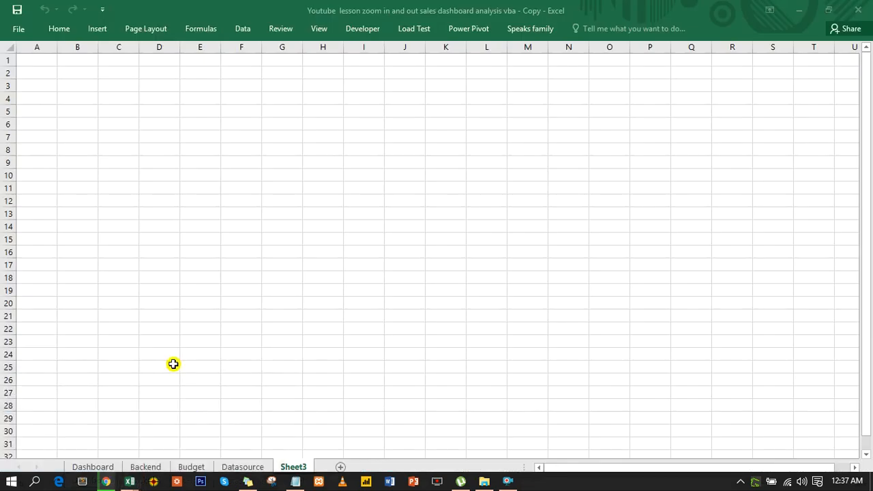
left_click(203, 109)
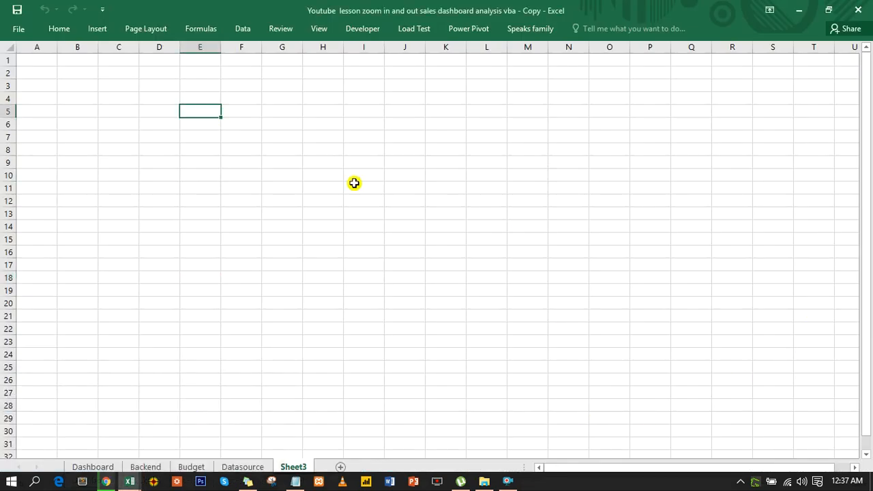
left_click(318, 28)
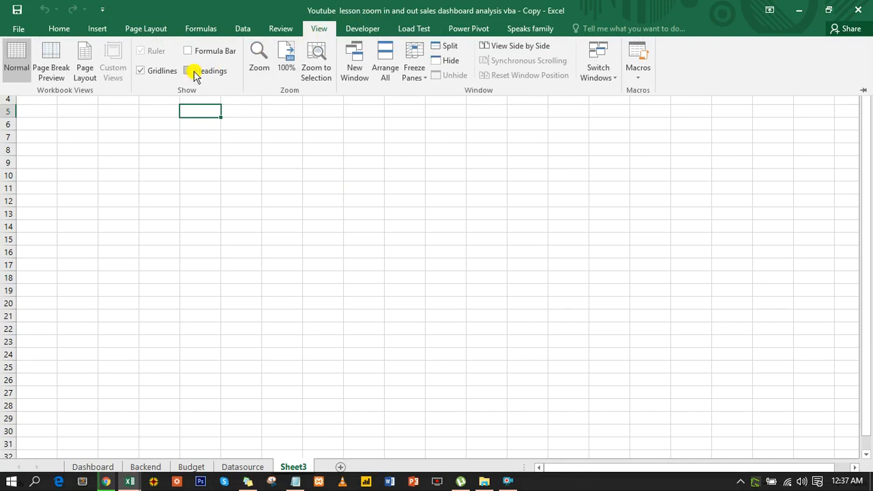
left_click(195, 72)
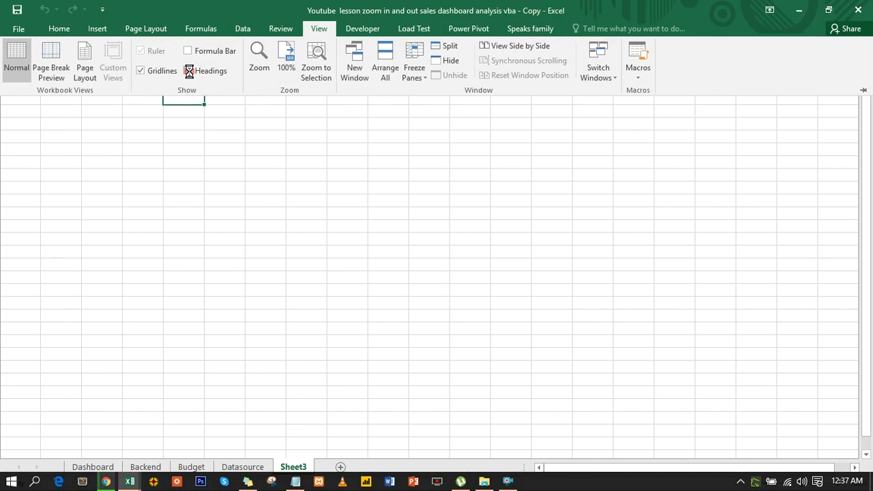
left_click(189, 71)
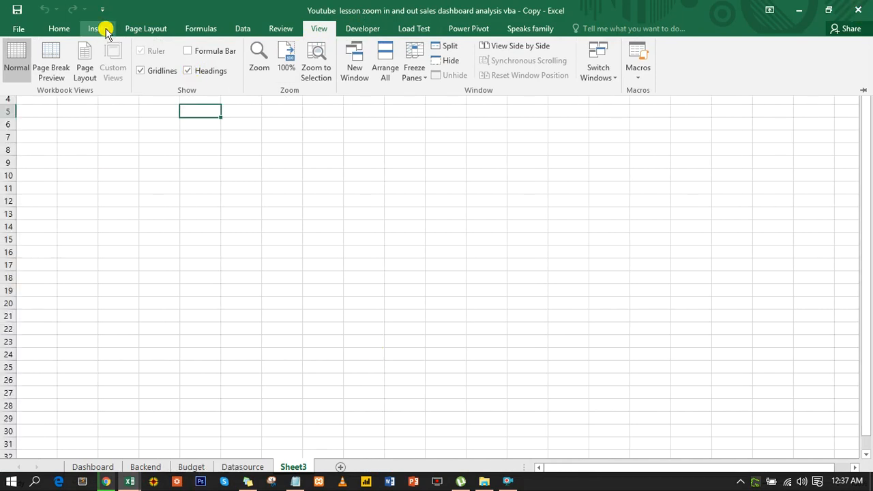
left_click(153, 72)
key("ctrl+F1")
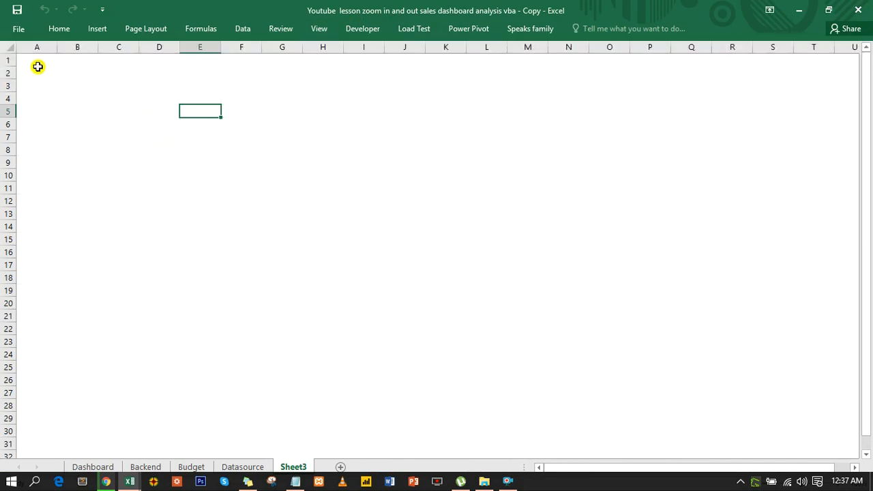
Fill all cells of Sheet3 with the first recent color, a dark teal.
left_click(8, 47)
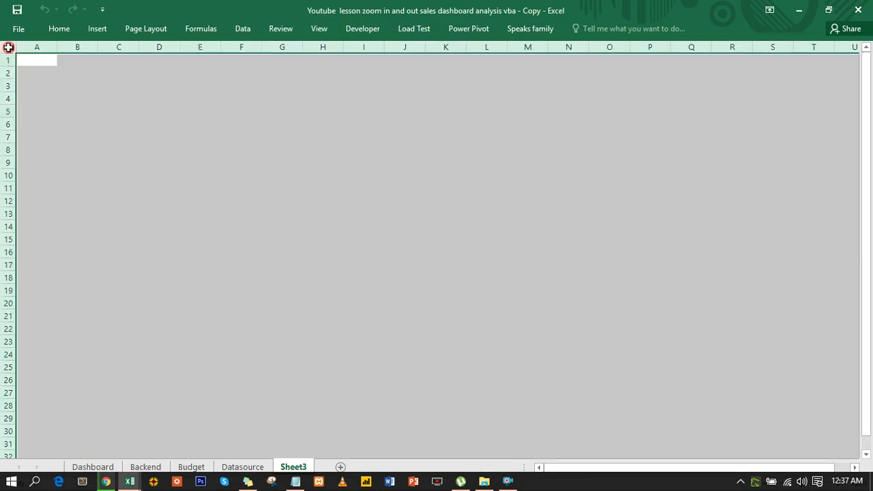
left_click(56, 30)
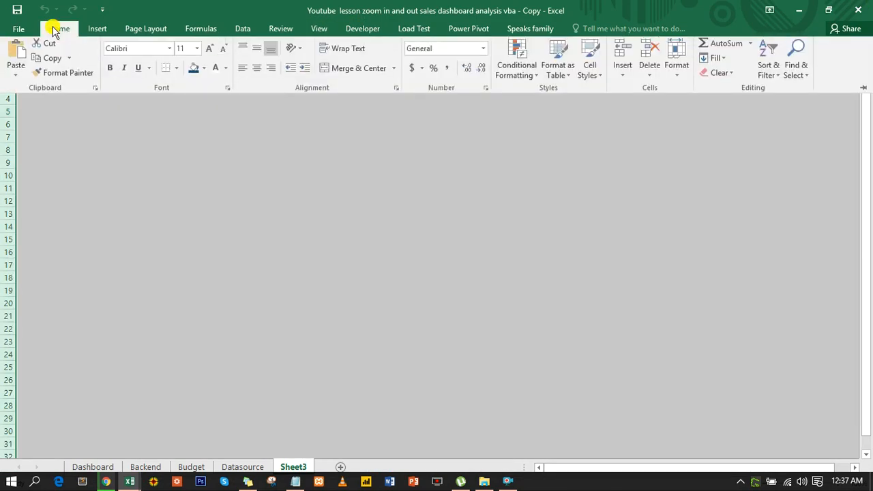
left_click(204, 71)
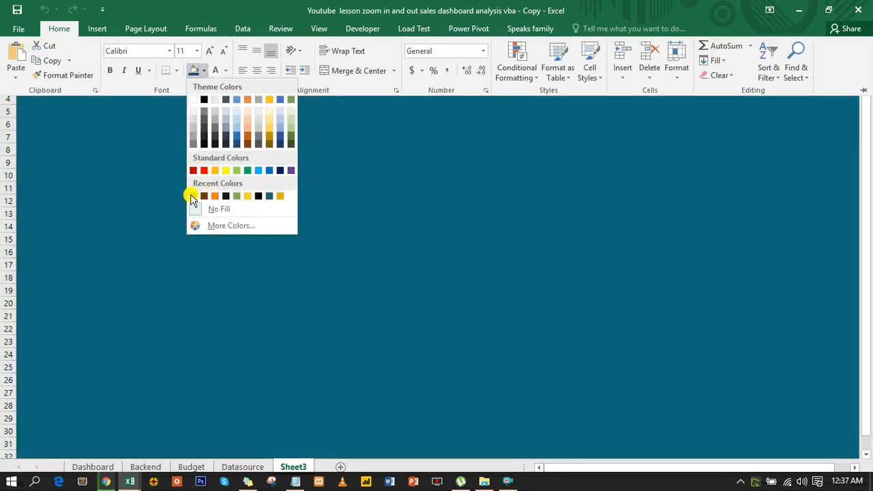
left_click(193, 196)
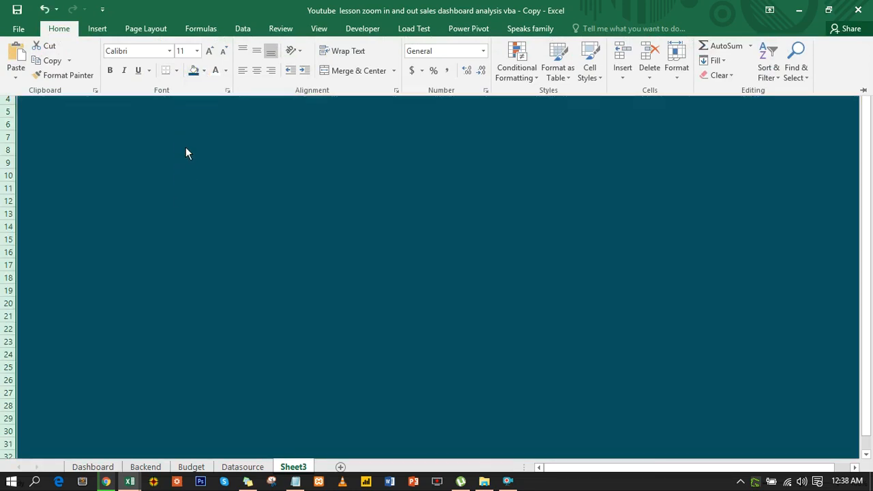
left_click(185, 136)
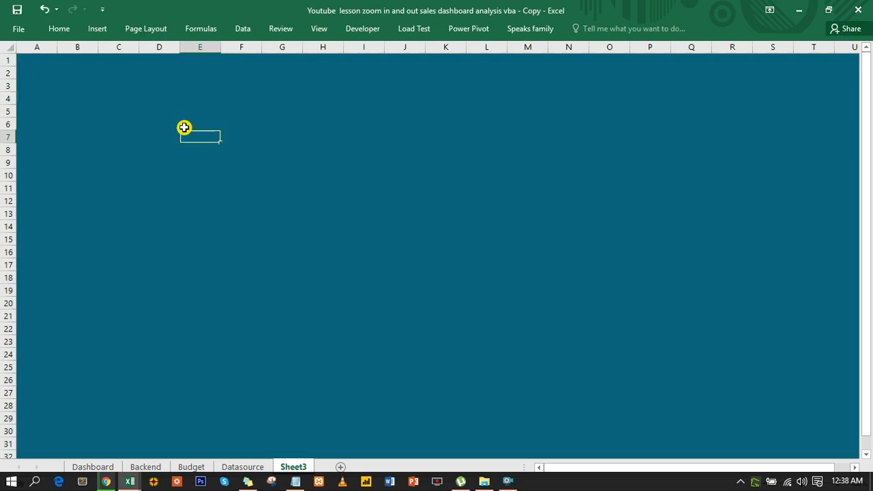
Draw a large rounded rectangle and place it over about columns A to O and rows 2 to 28.
left_click(100, 30)
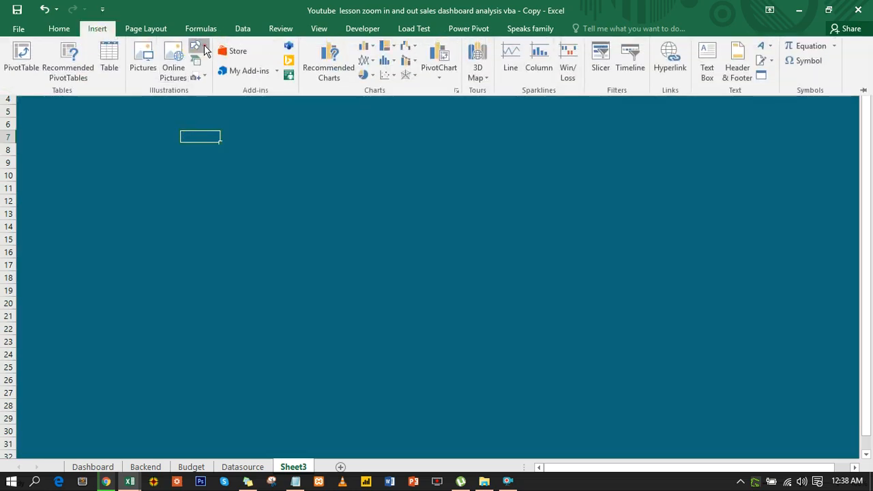
left_click(198, 48)
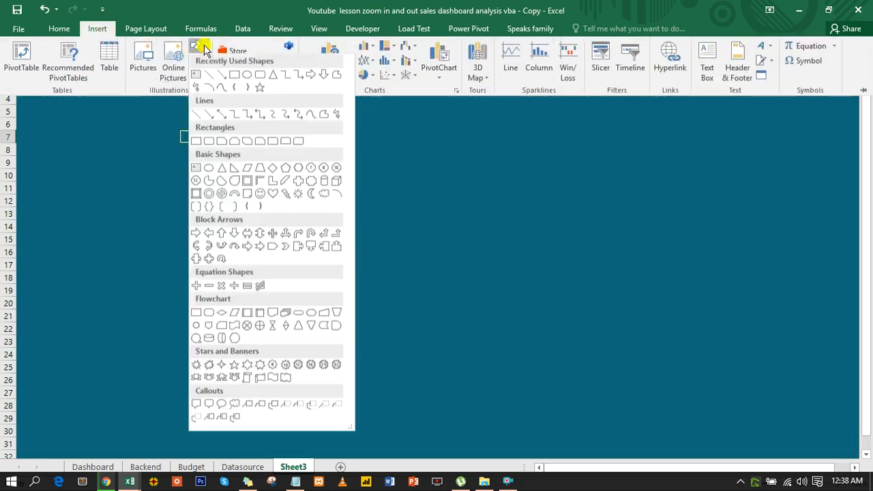
left_click(264, 77)
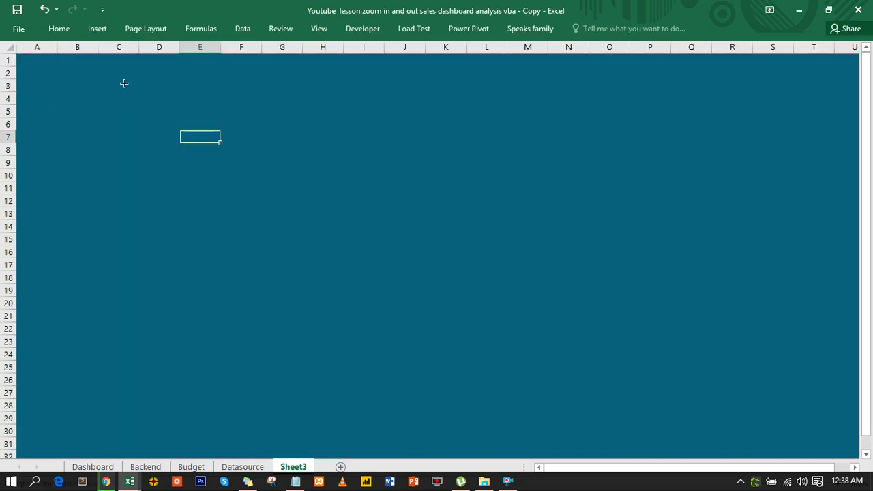
mouse_move(124, 83)
left_mouse_down()
mouse_move(702, 380)
mouse_move(717, 402)
mouse_move(768, 416)
mouse_move(705, 421)
left_mouse_up()
left_click_drag(388, 232, 292, 224)
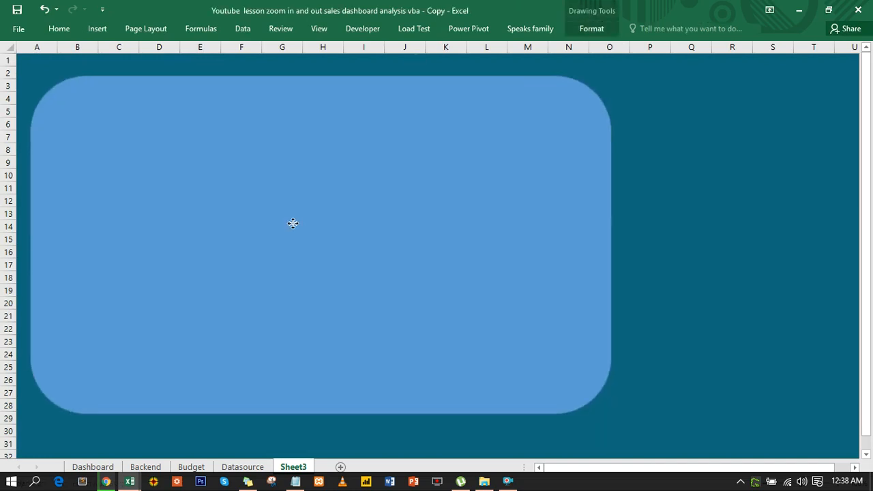
Reduce the corner rounding of the large rounded rectangle on Sheet3 and change its solid fill to black.
left_click(71, 79)
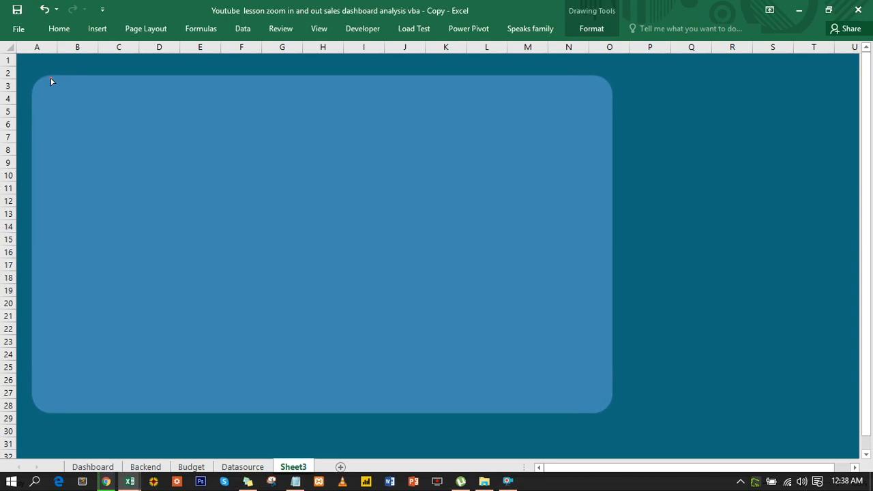
left_click(51, 81)
right_click(115, 121)
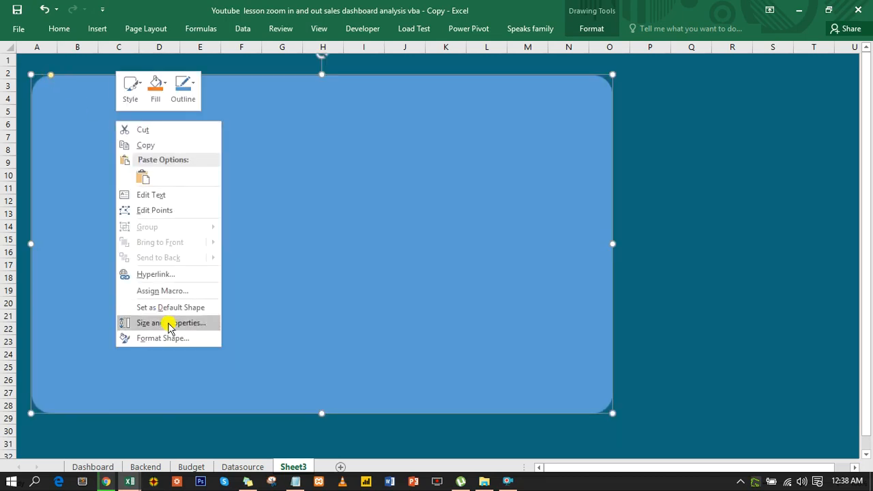
left_click(162, 338)
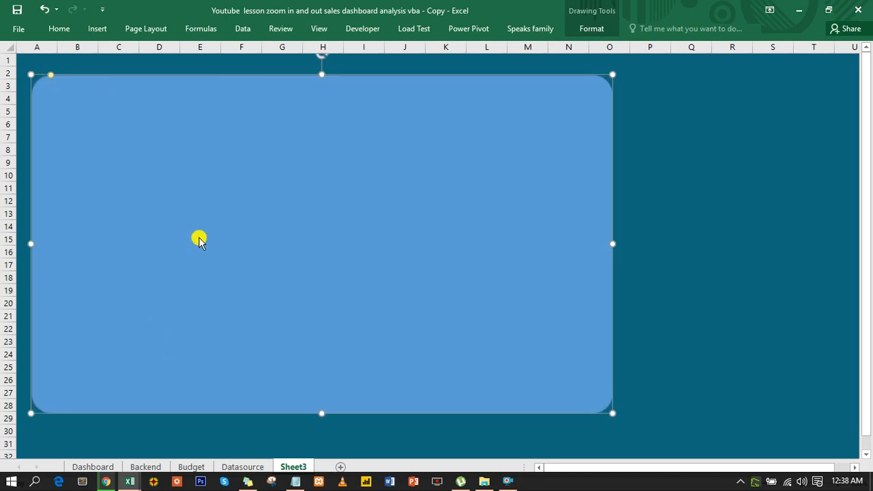
scroll(703, 363, "down", 3)
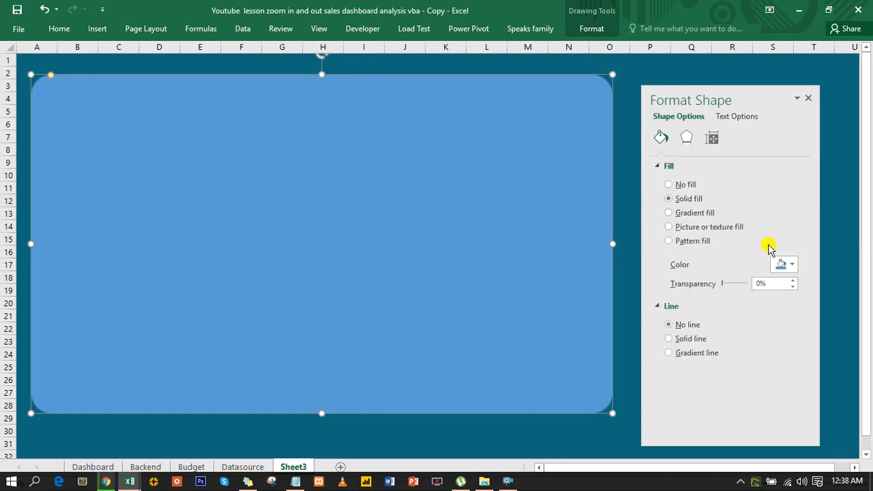
left_click(792, 265)
left_click(781, 293)
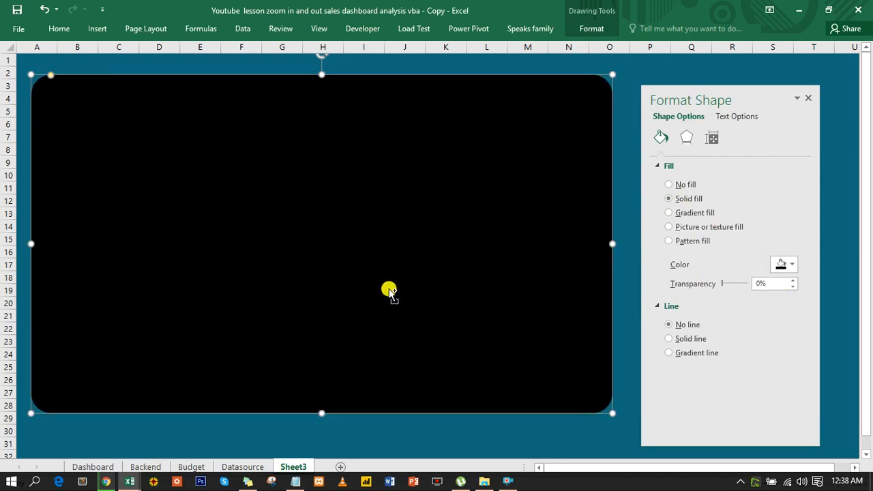
Duplicate the black rounded rectangle and give the copy a solid white fill.
key("ctrl+d")
left_click_drag(391, 235, 390, 240)
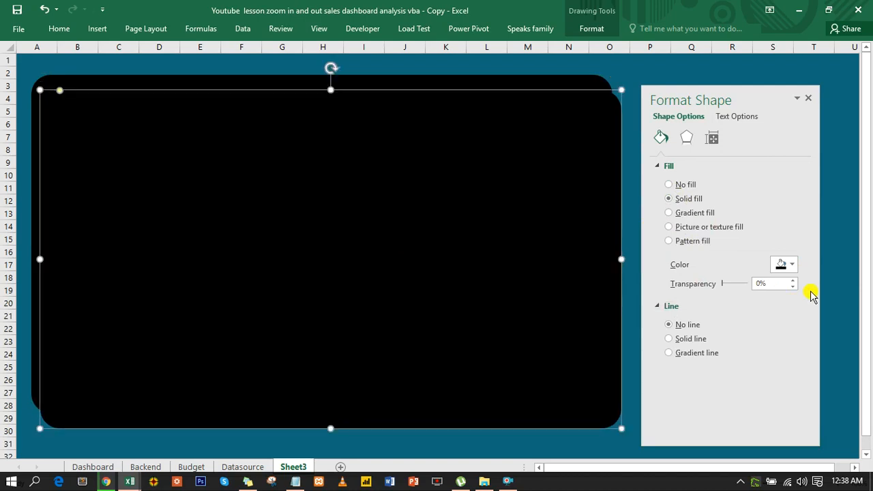
left_click(793, 266)
left_click(772, 292)
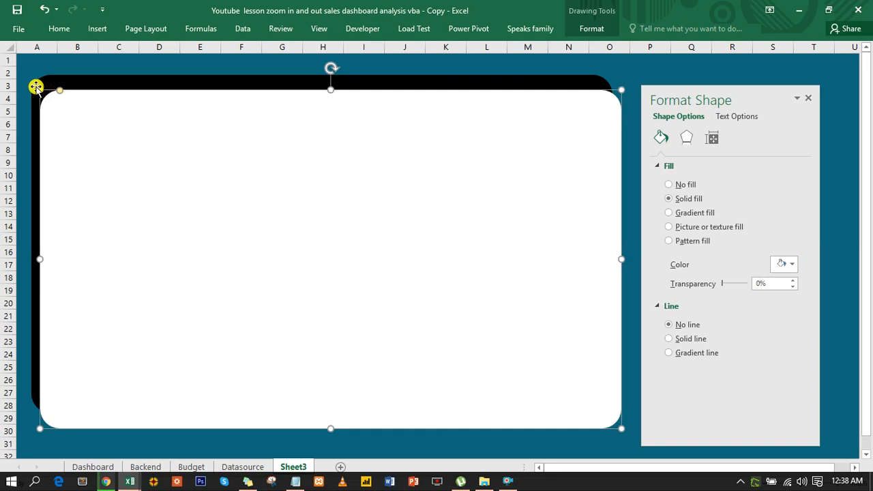
Shrink the white rectangle slightly and align it with the black one using Align Center and Align Middle.
left_click_drag(40, 89, 42, 91)
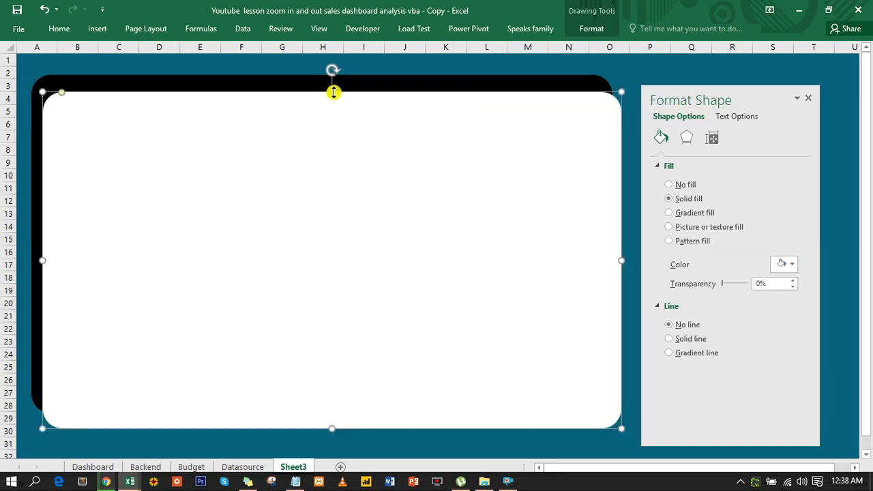
left_click_drag(332, 92, 330, 96)
left_click(309, 87, "ctrl")
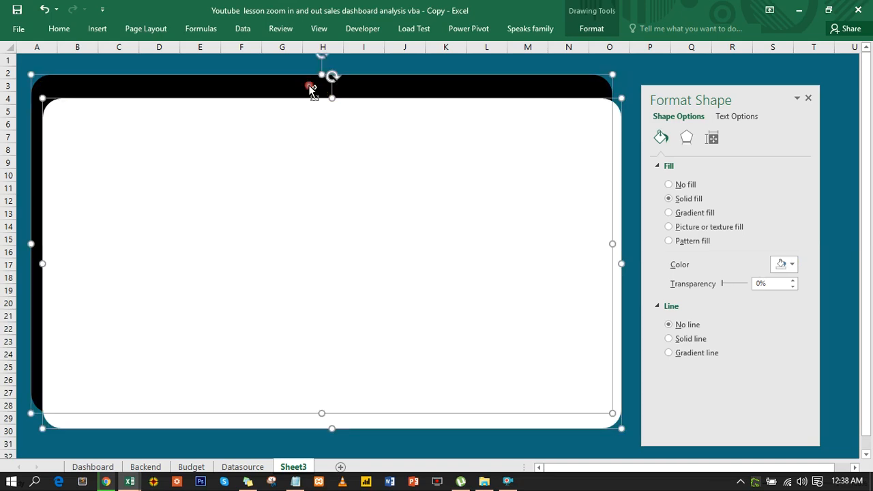
left_click(600, 30)
left_click(657, 46)
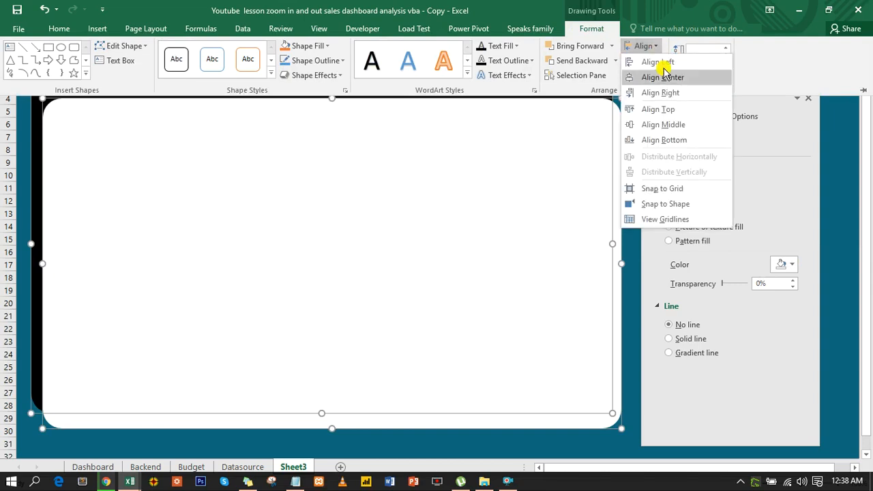
left_click(665, 75)
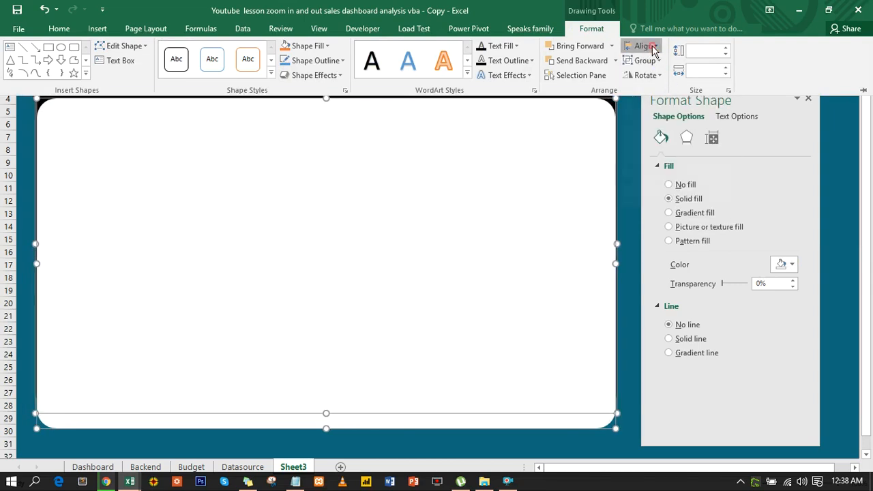
left_click(645, 46)
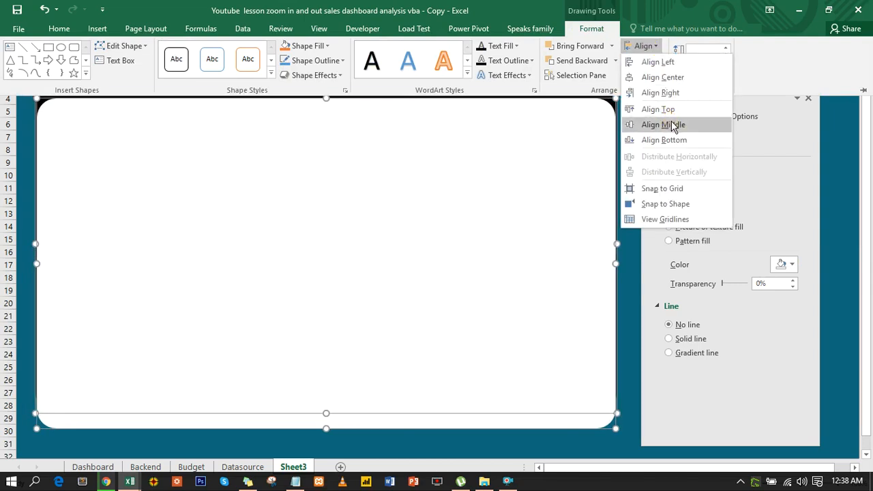
left_click(672, 120)
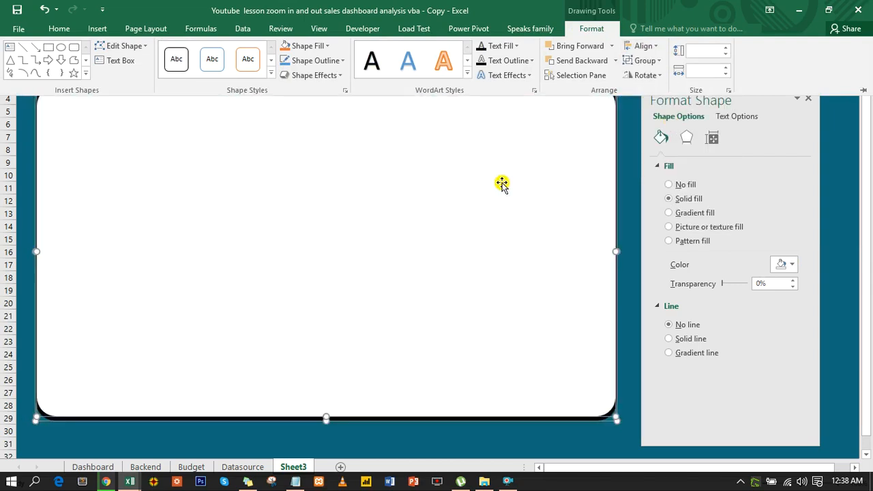
Group the aligned white and black rounded rectangles into one frame object.
left_click(399, 170)
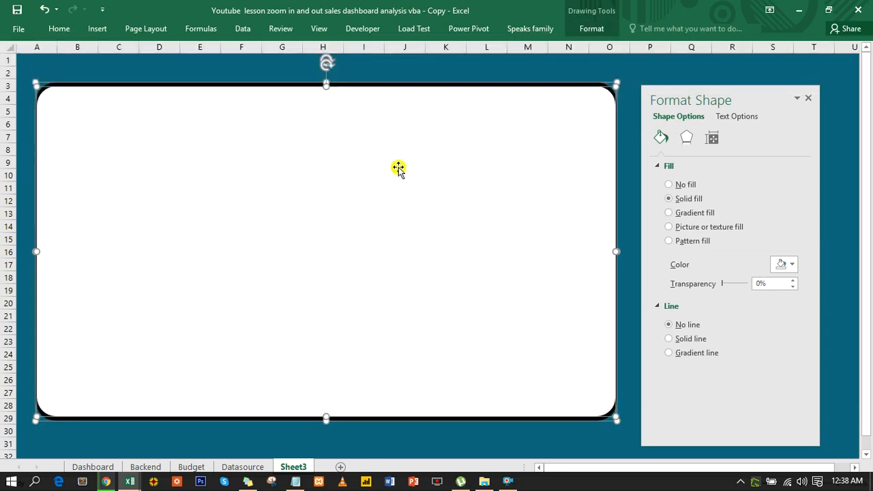
right_click(398, 169)
mouse_move(453, 242)
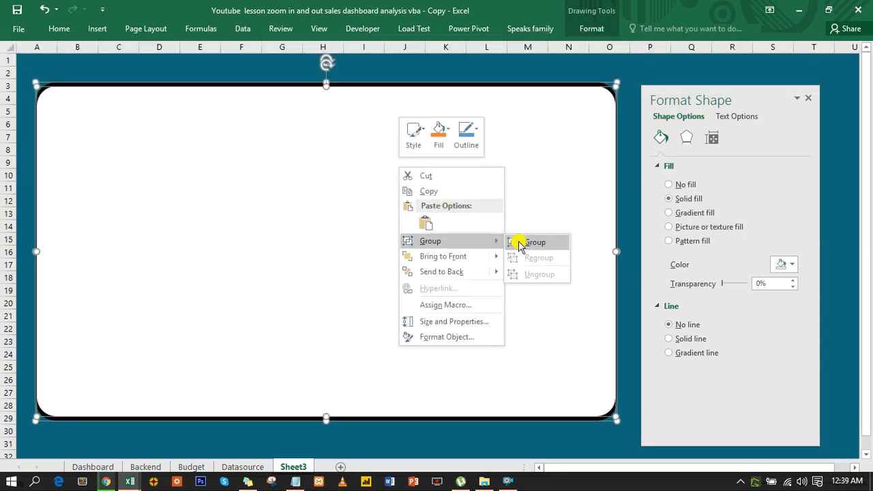
left_click(545, 244)
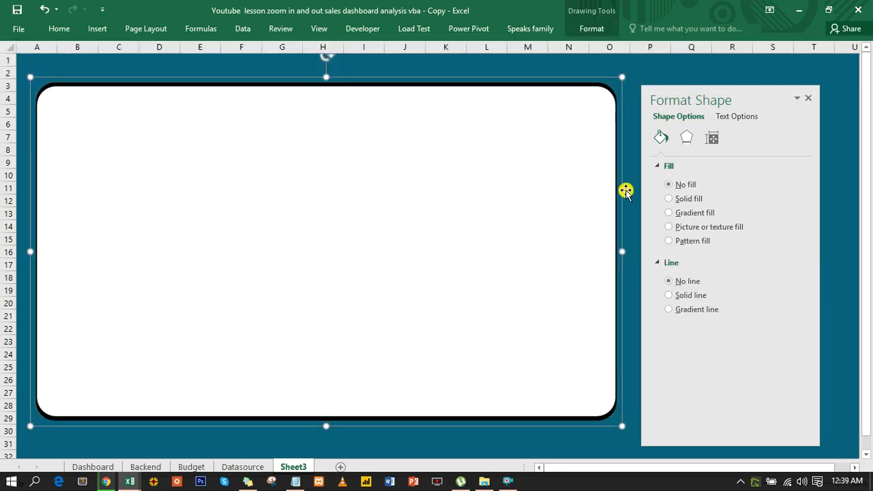
Deselect the frame and insert the foggy fenced-field picture from a file over it on Sheet3.
left_click(633, 169)
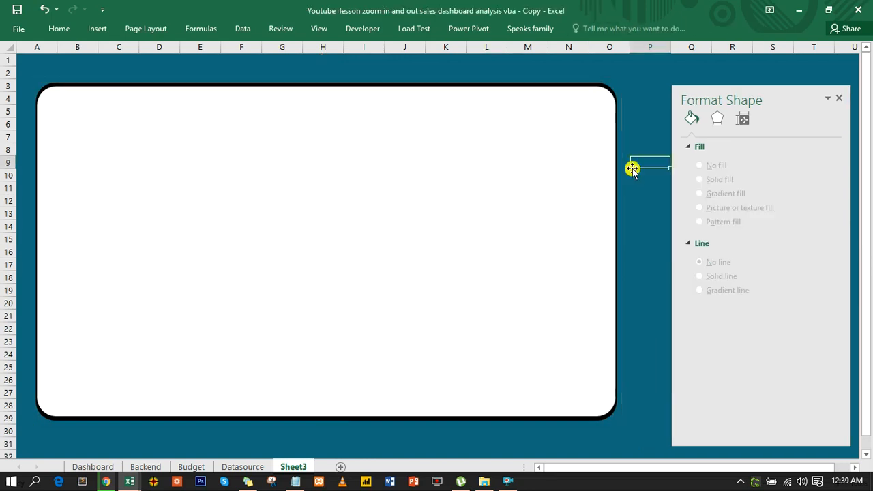
left_click(97, 28)
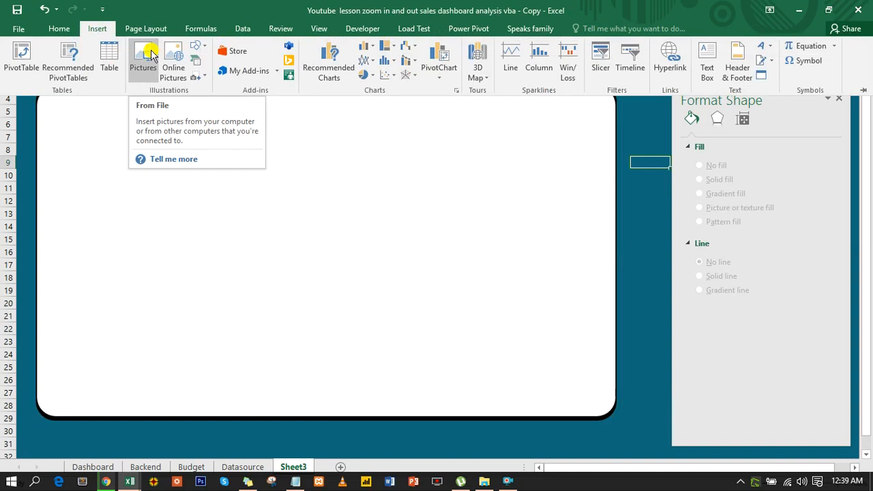
left_click(151, 54)
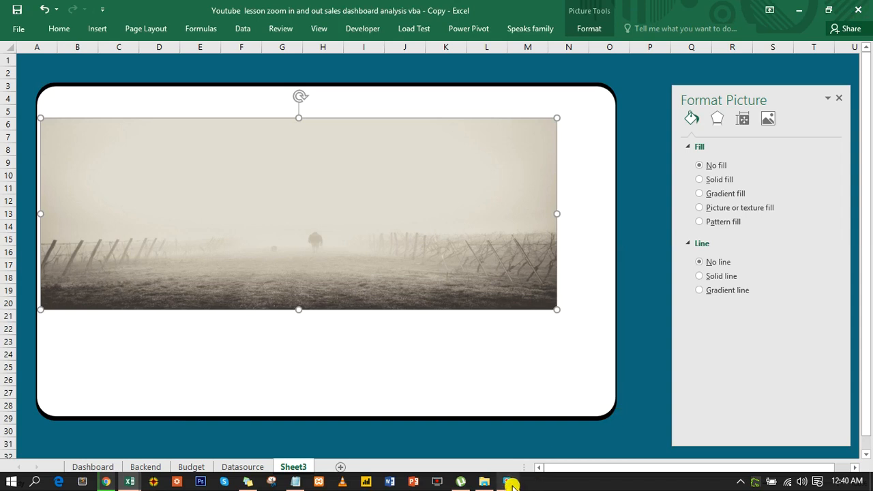
left_click(511, 482)
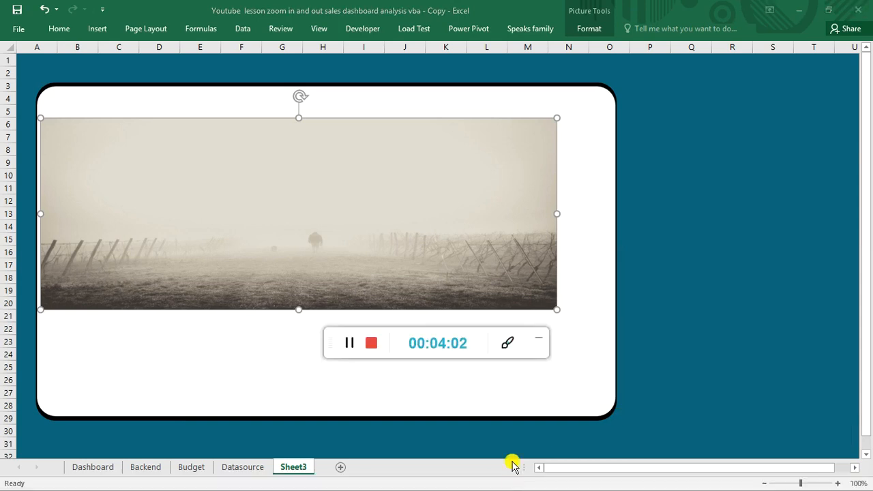
left_click(538, 343)
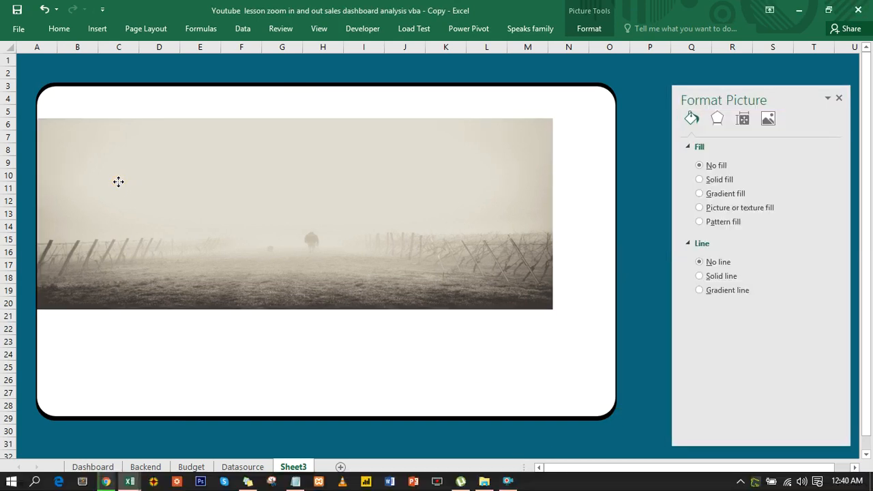
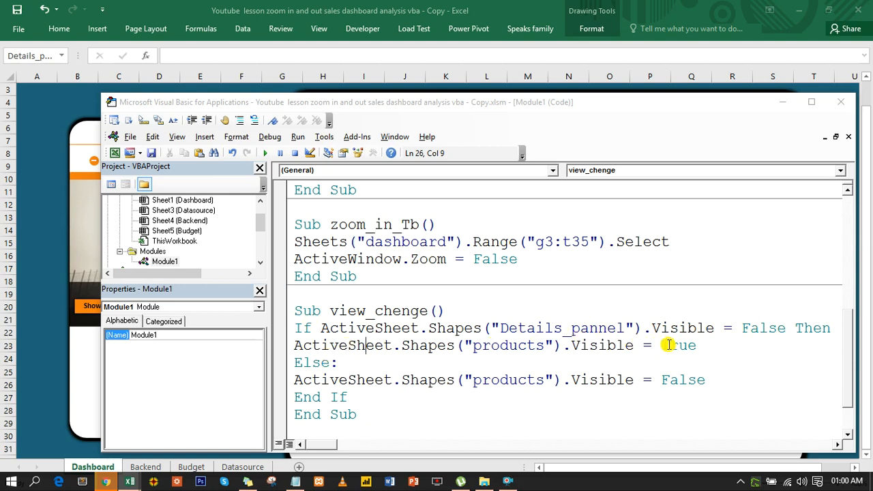
Replace the shape name "products" with "Details_pannel" in the True and False visibility lines of the view_chenge macro.
left_click_drag(543, 345, 471, 350)
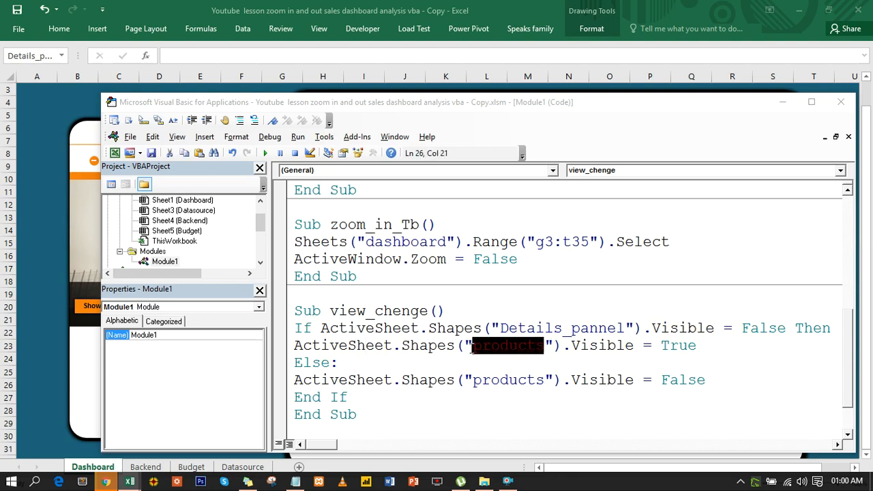
type("Details_pannel")
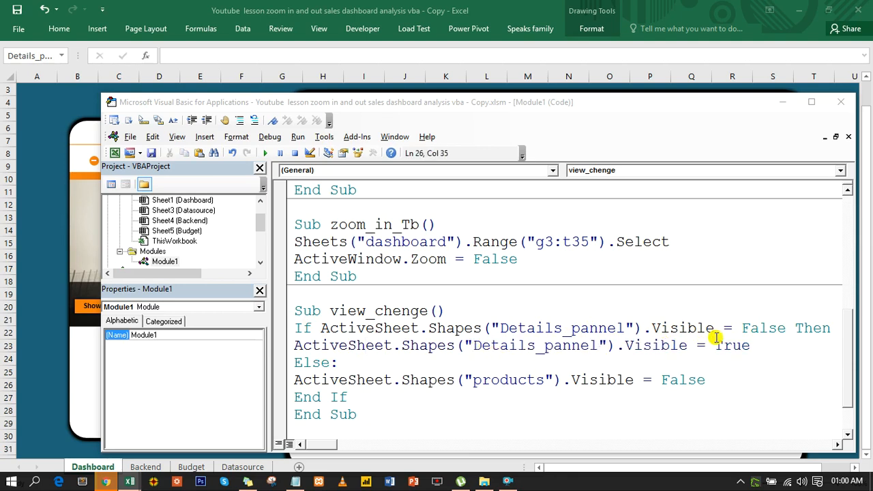
left_click_drag(546, 380, 475, 385)
type("Details_pannel")
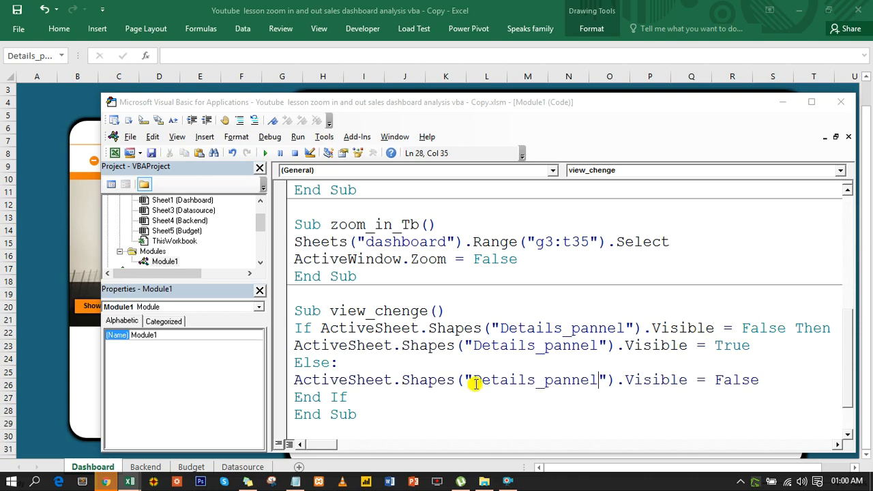
Move the code window down to uncover the dashboard and run the view_chenge macro to test the panel toggle.
left_click_drag(613, 111, 608, 216)
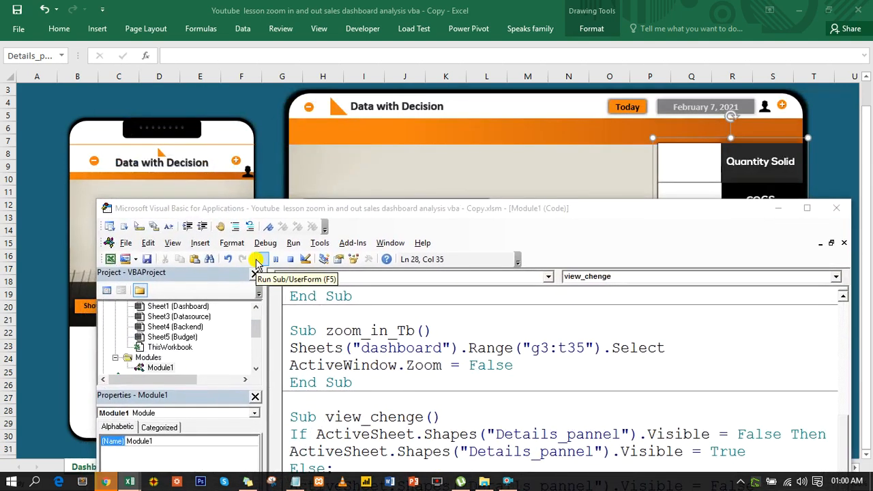
left_click(264, 261)
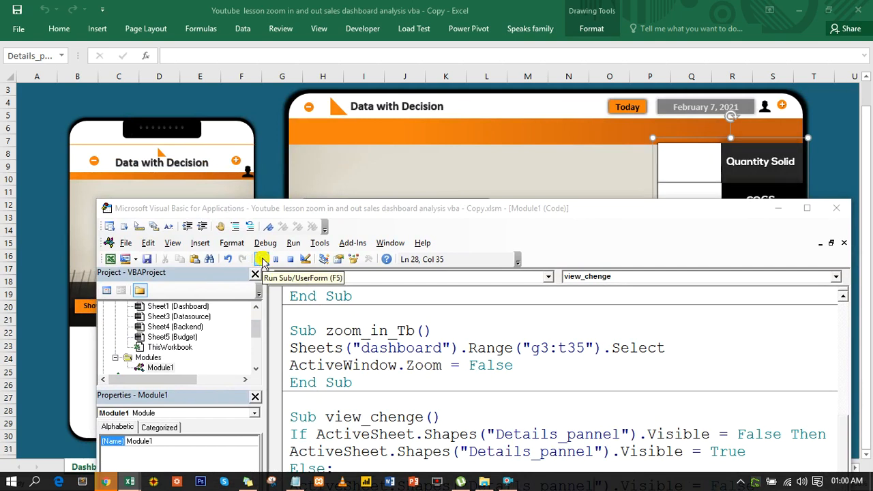
scroll(595, 362, "down", 1)
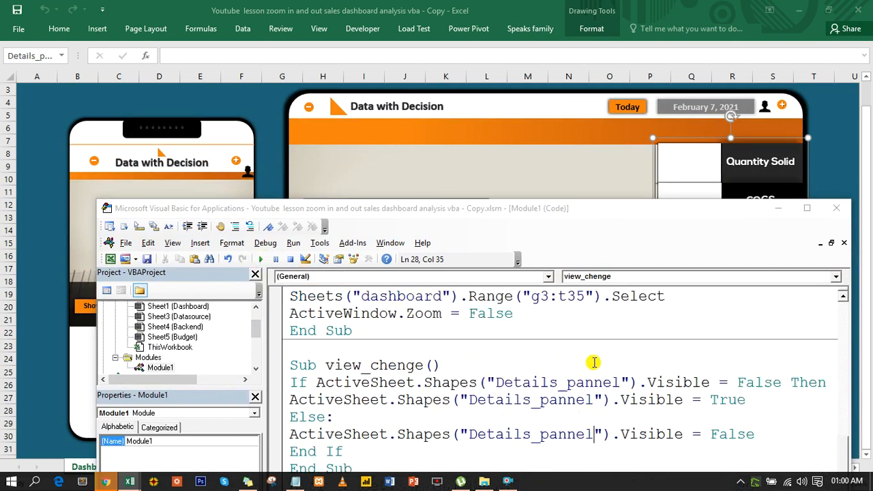
left_click(558, 384)
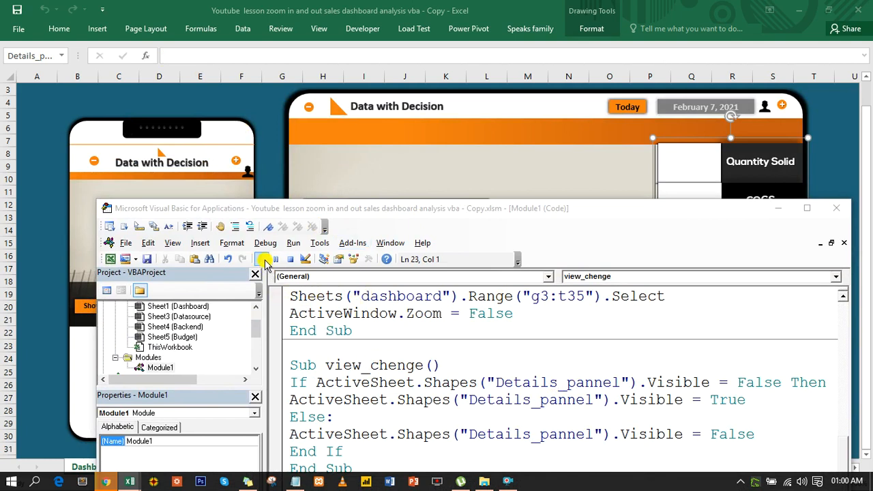
left_click(261, 260)
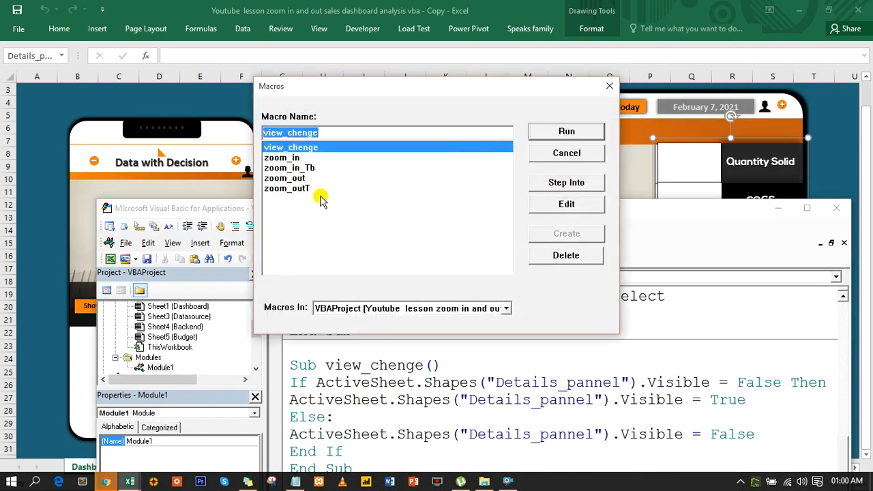
left_click(559, 132)
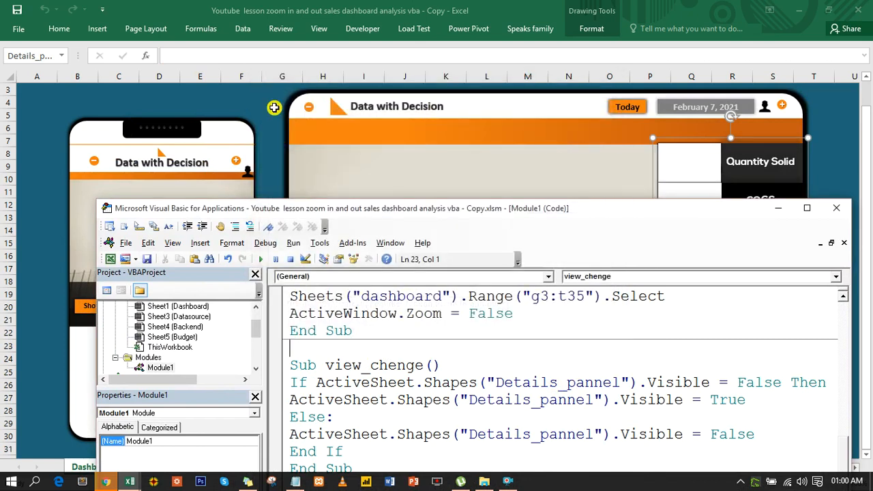
Change the shape name to "Details_pannels" in all three lines of view_chenge and spell the If line's property as Visible.
left_click(458, 383)
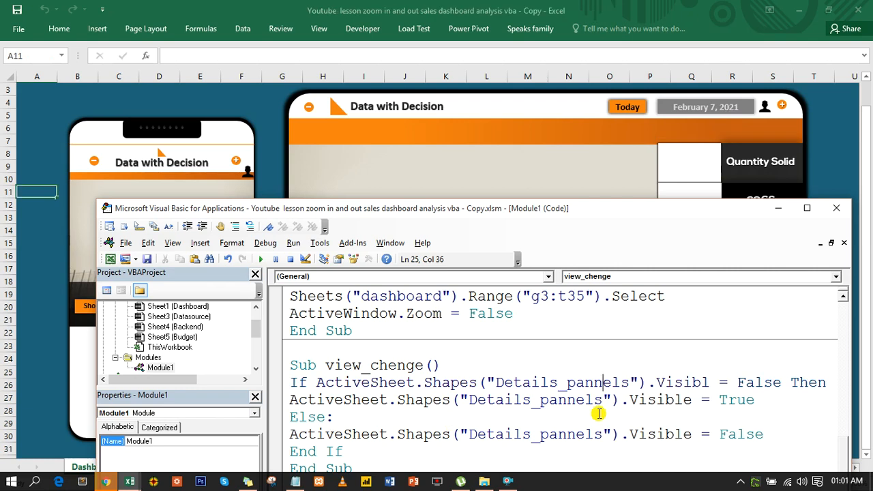
left_click(710, 383)
type("e")
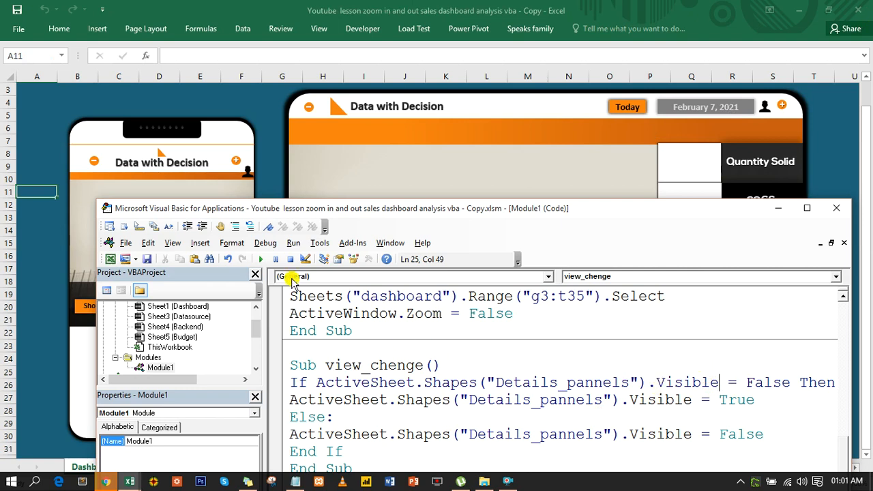
Run the corrected view_chenge macro twice to test toggling the details panel on the dashboard.
left_click(357, 400)
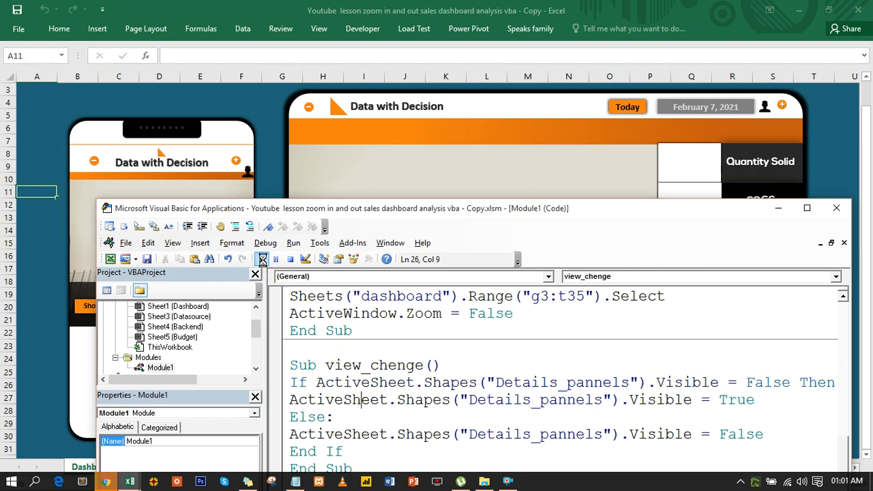
left_click(262, 259)
left_click(261, 259)
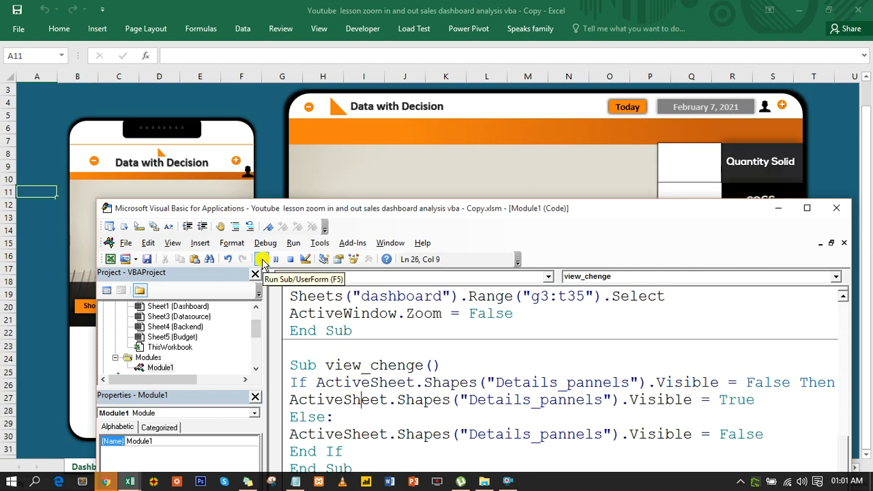
Run view_chenge once more in the code window and assign that macro to the orange Sales Detials button on the dashboard.
left_click(261, 259)
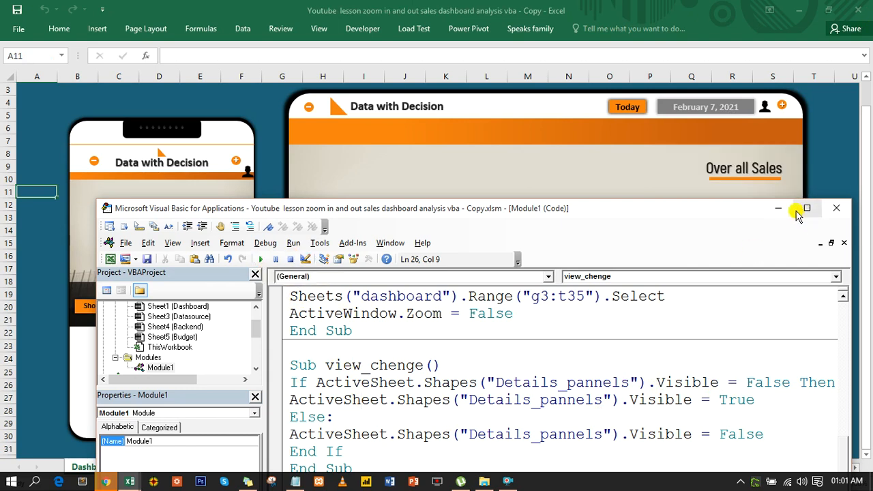
left_click(776, 209)
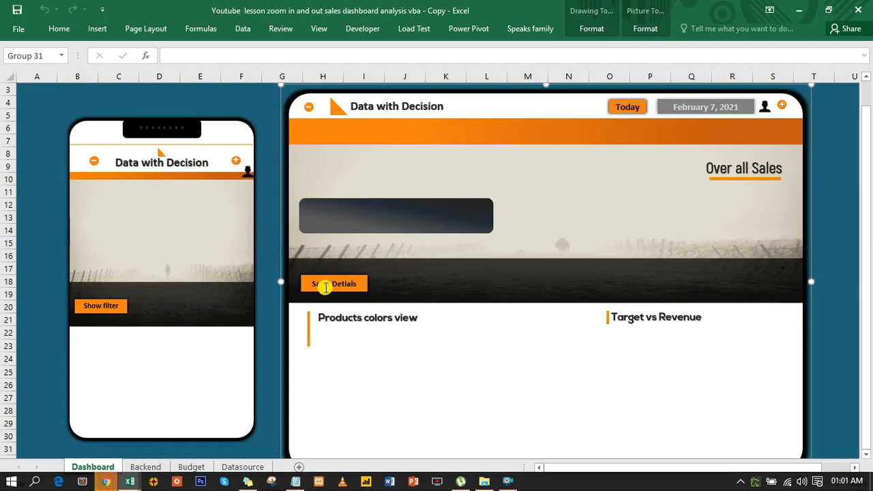
left_click(327, 283)
right_click(327, 284)
left_click(330, 280)
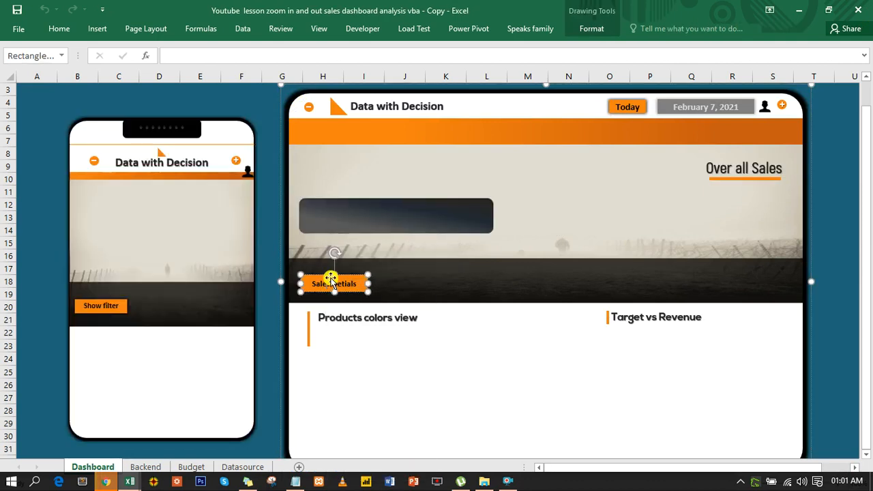
right_click(331, 281)
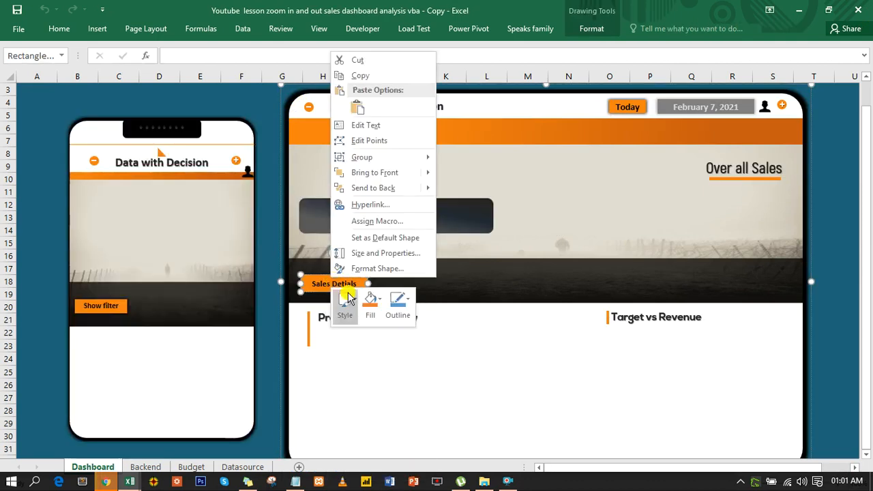
left_click(368, 221)
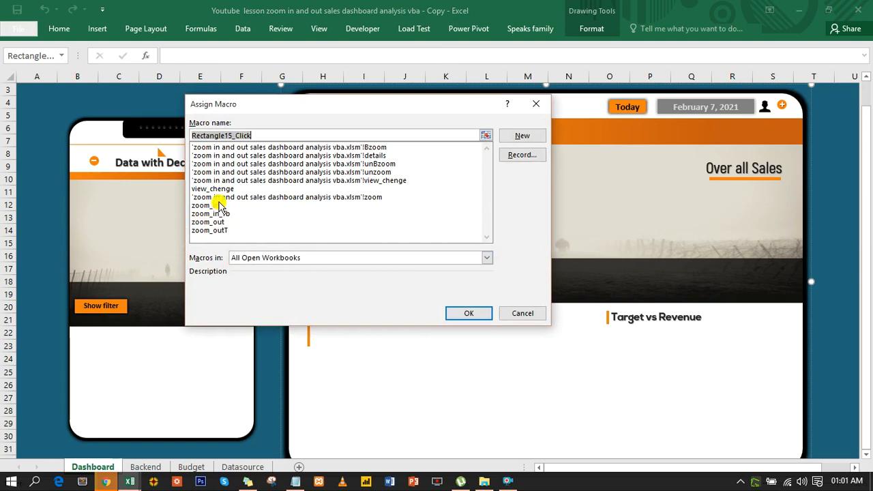
double_click(217, 191)
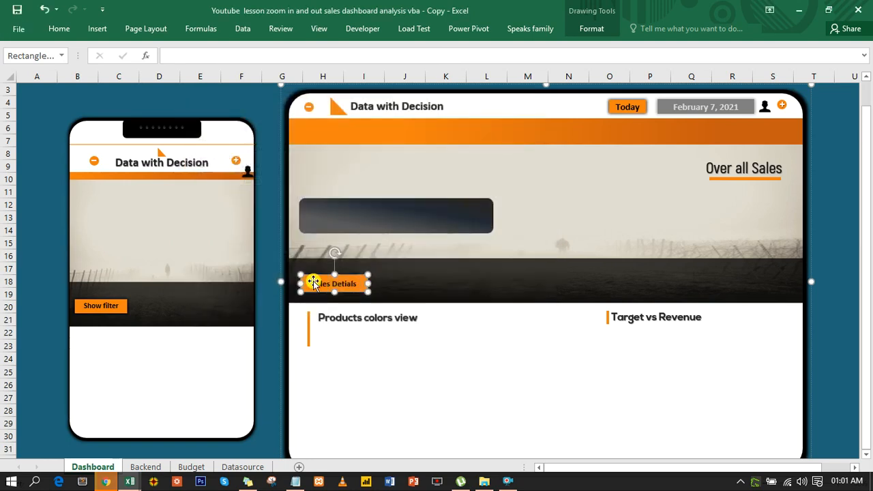
left_click(32, 169)
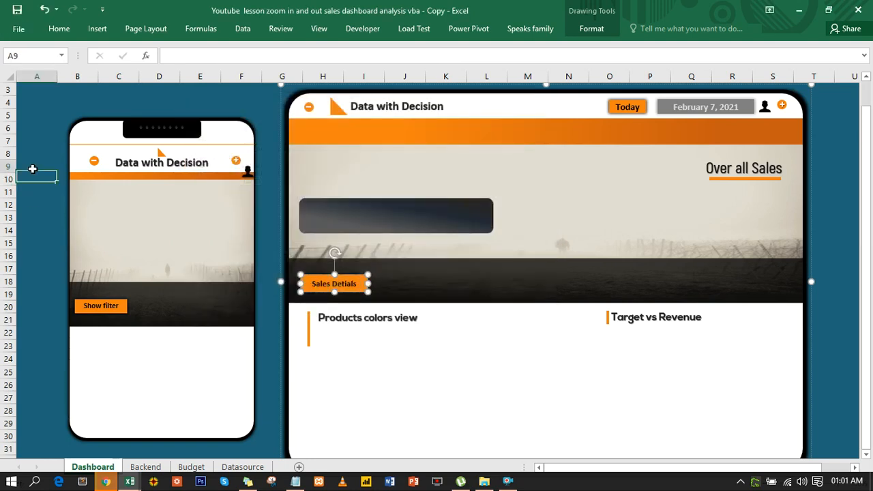
Test the Sales Detials button by triggering its assigned macro several times.
left_click(333, 287)
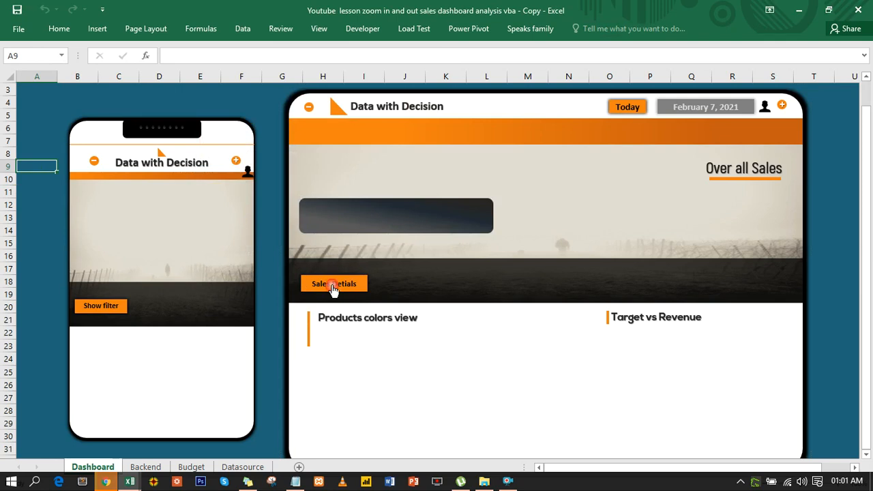
left_click(333, 288)
left_click(333, 288)
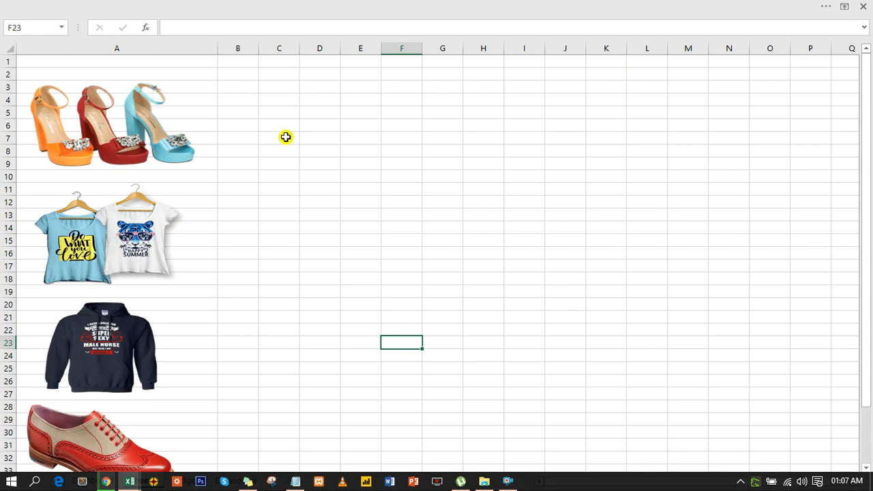
Go to the named ranges F_shirts and m_Shirt to check which product pictures they cover.
left_click(62, 28)
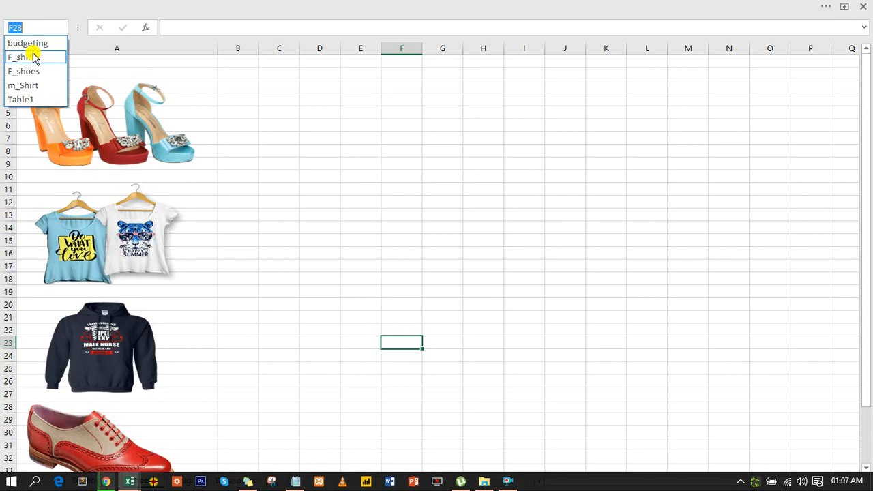
left_click(34, 58)
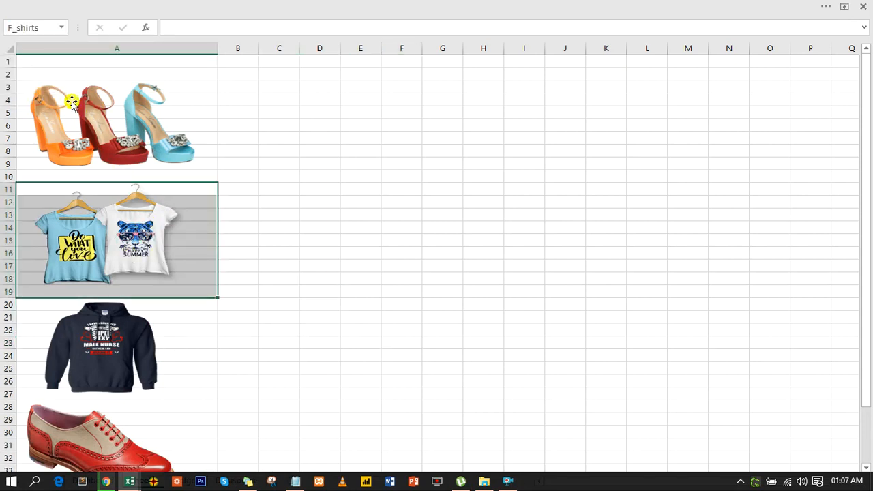
left_click(65, 28)
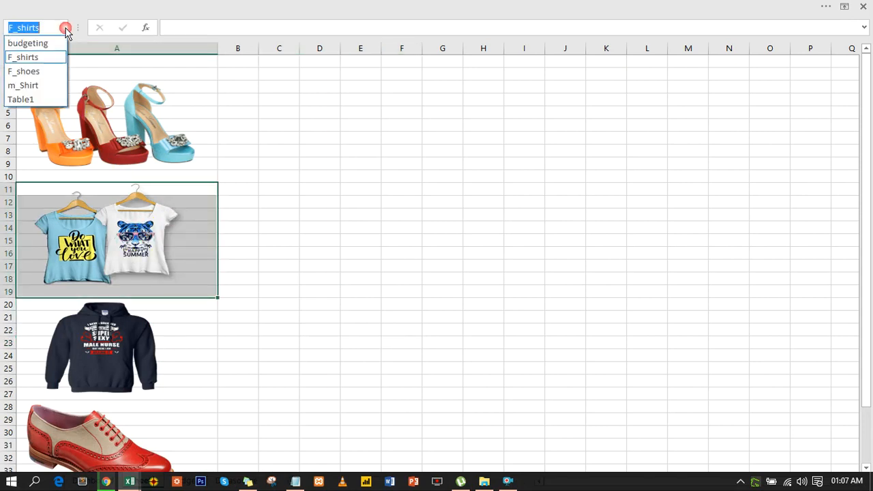
left_click(29, 85)
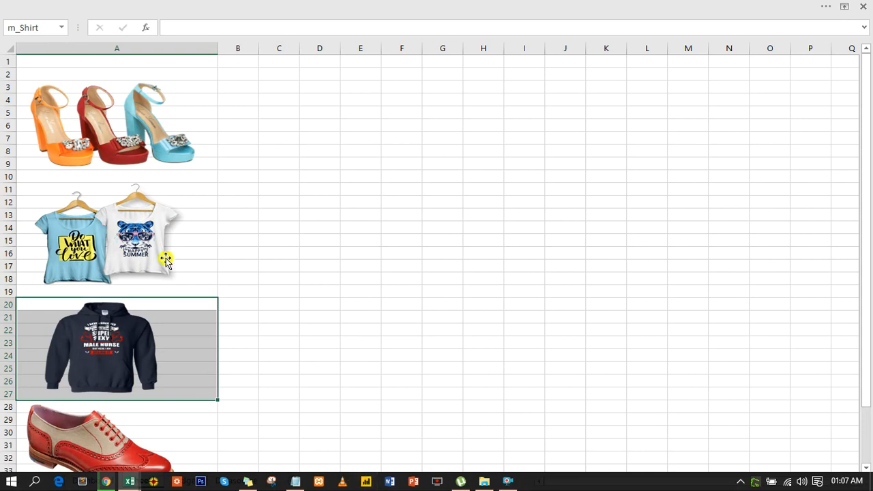
Select cells A28:A35 behind the red shoe picture and name the range m_shoes.
scroll(212, 275, "down", 3)
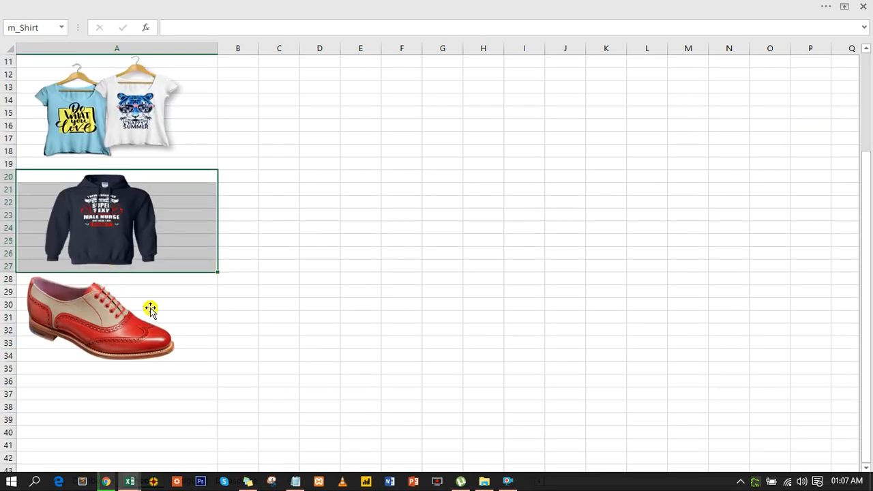
left_click(107, 392)
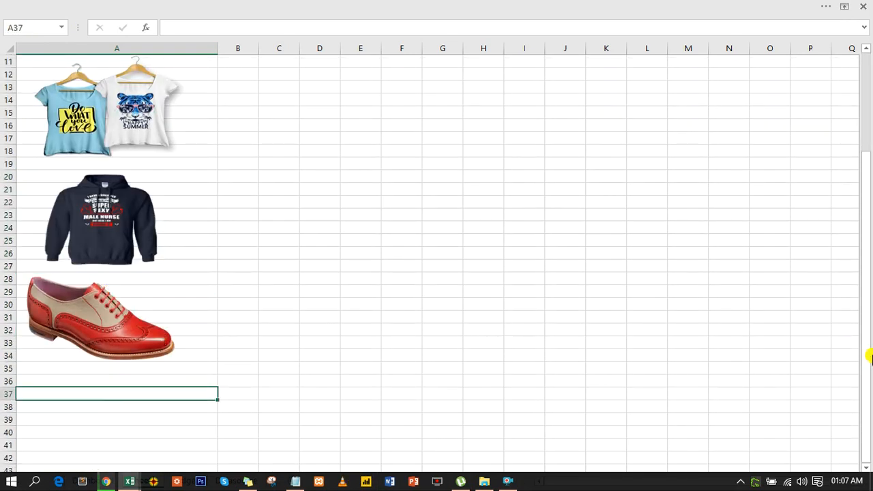
key("Up")
key("Up")
key("Up")
key("Up")
key("Up")
key("Up")
key("Up")
key("Up")
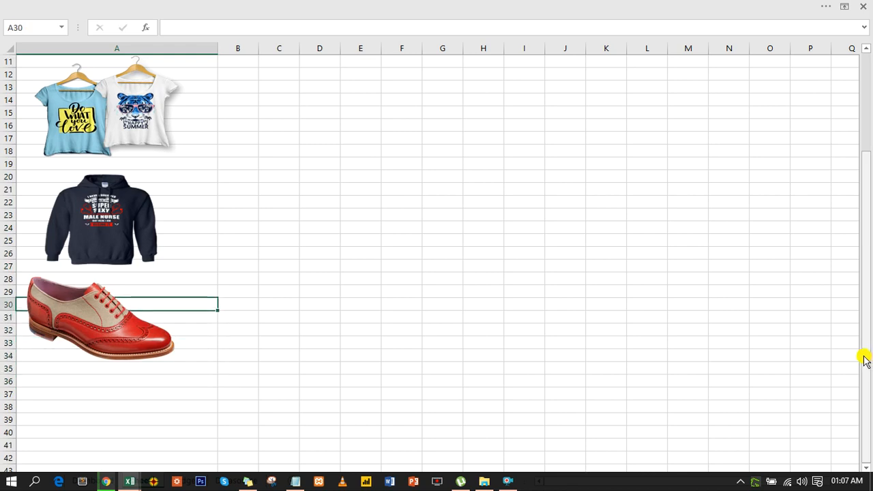
key("Up")
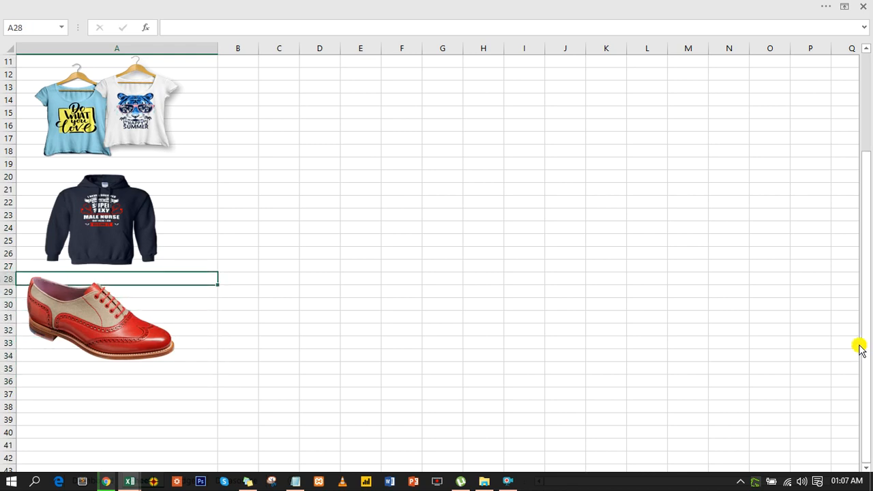
key("shift+Down")
key("shift+Down")
key("shift+Down")
key("shift+Down")
key("shift+Down")
key("shift+Down")
key("shift+Down")
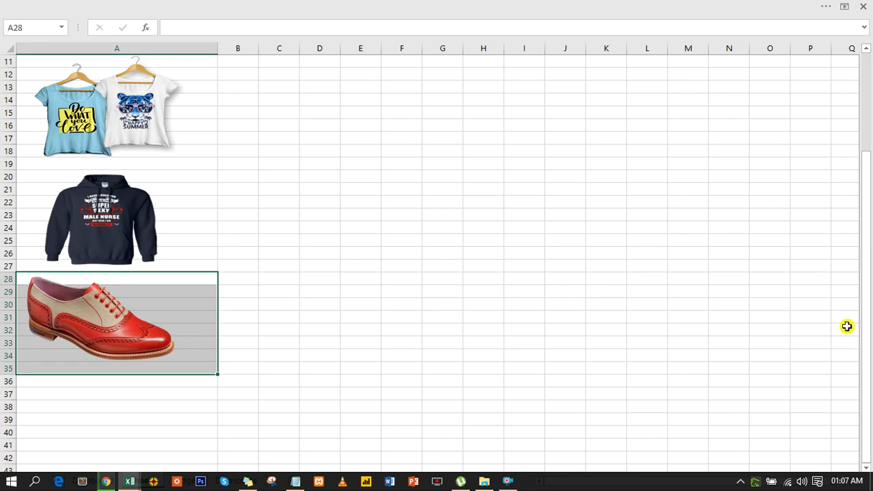
left_click(41, 25)
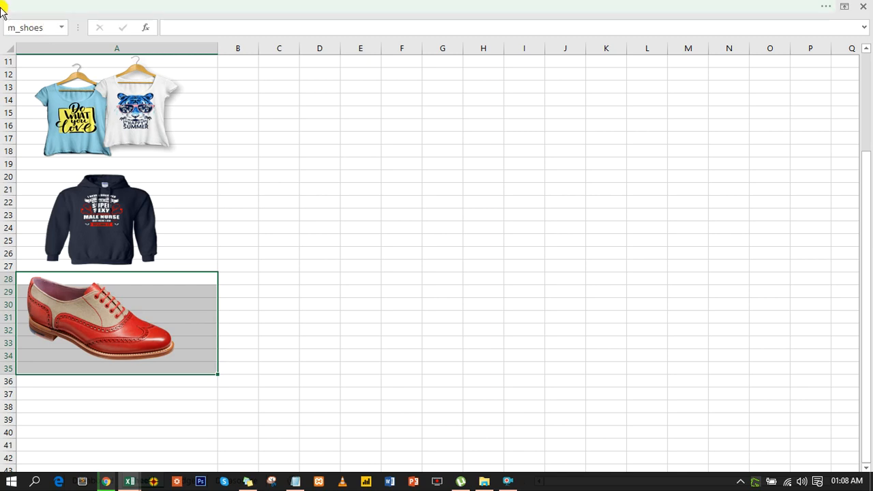
Go to the named range m_shoes from another cell to check that it covers the red shoe picture.
left_click(354, 111)
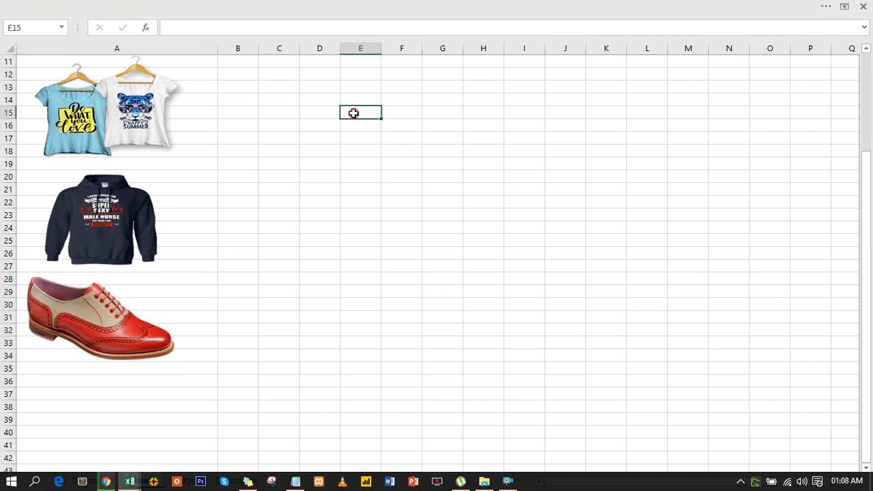
left_click(61, 27)
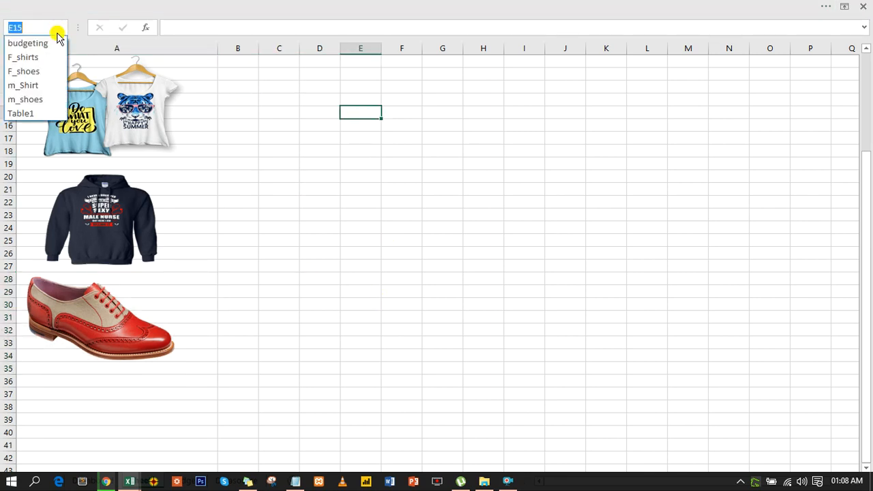
left_click(38, 98)
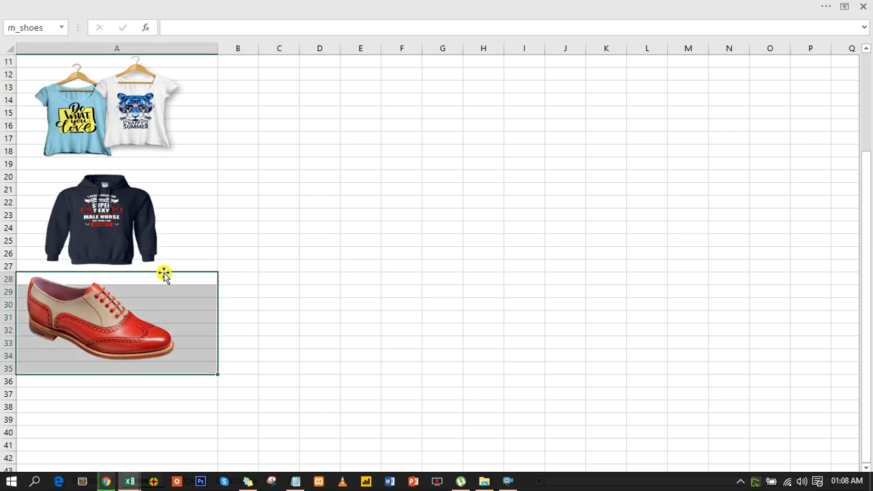
left_click(317, 174)
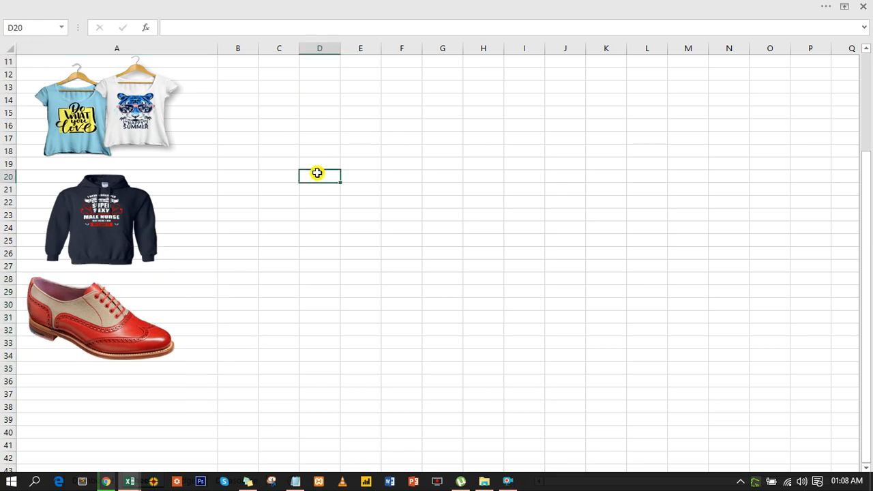
scroll(317, 173, "up", 4)
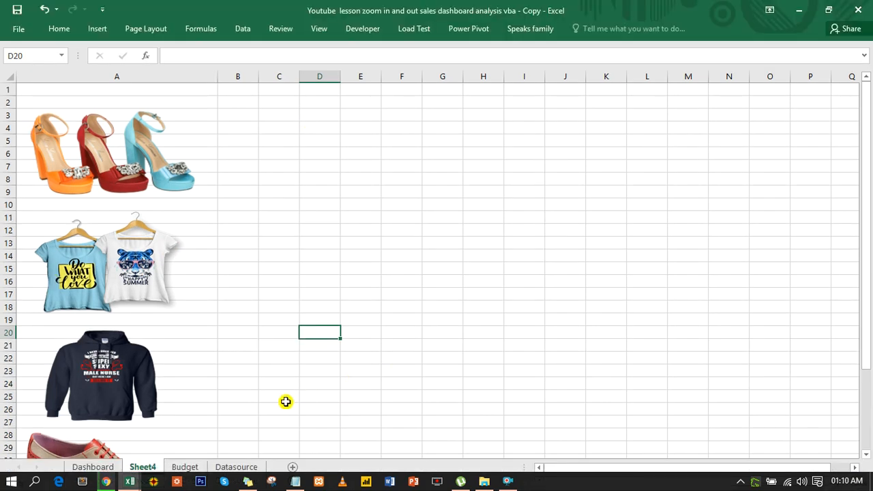
Examine the Datasource sheet's sales table from first to last row, including the formulas in its qty column.
left_click(234, 466)
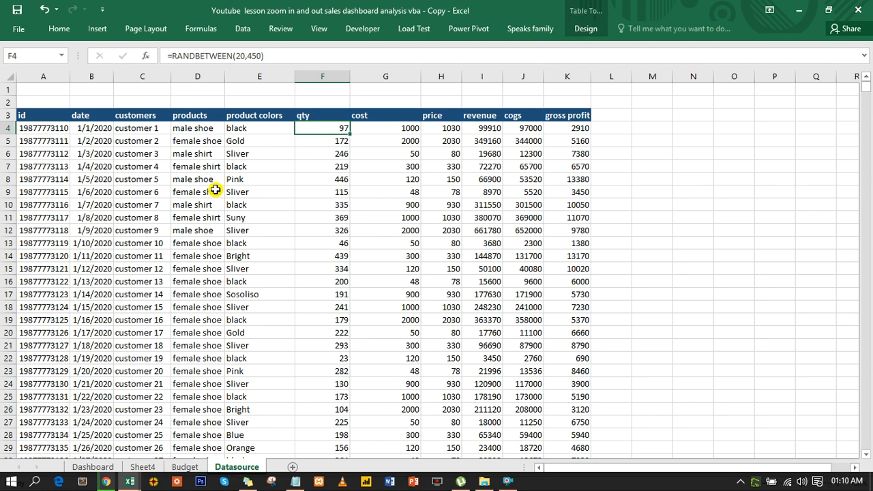
left_click(342, 181)
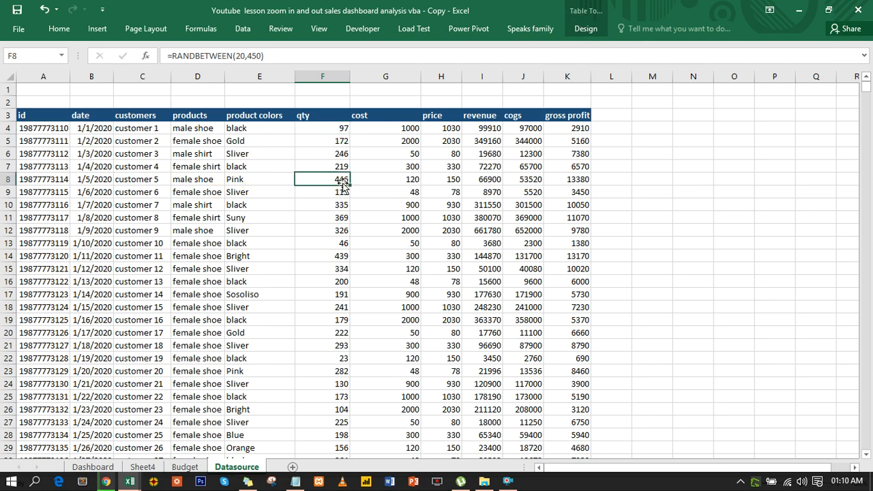
key("ctrl+Down")
left_click(342, 181)
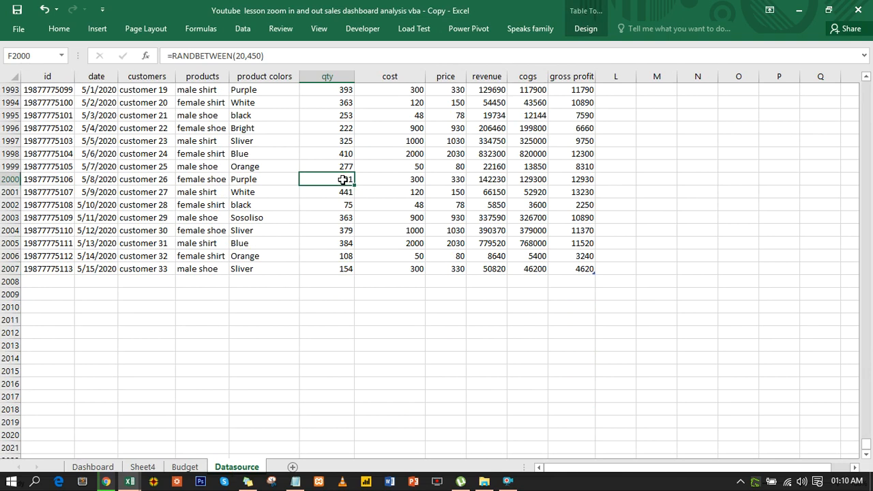
double_click(343, 179)
left_click(343, 156)
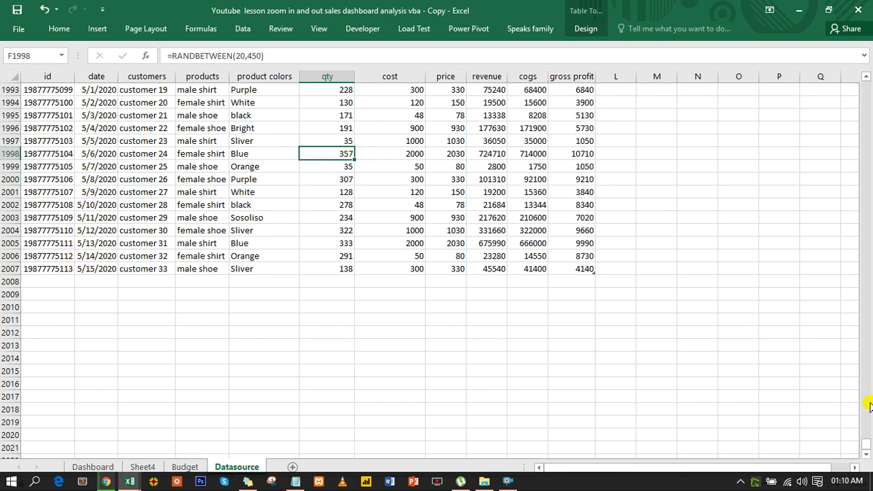
left_click_drag(868, 440, 858, 77)
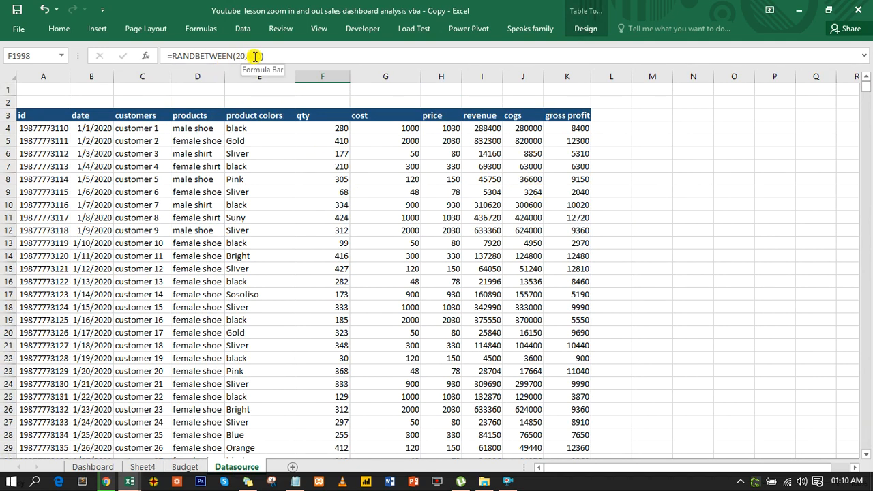
left_click(352, 177)
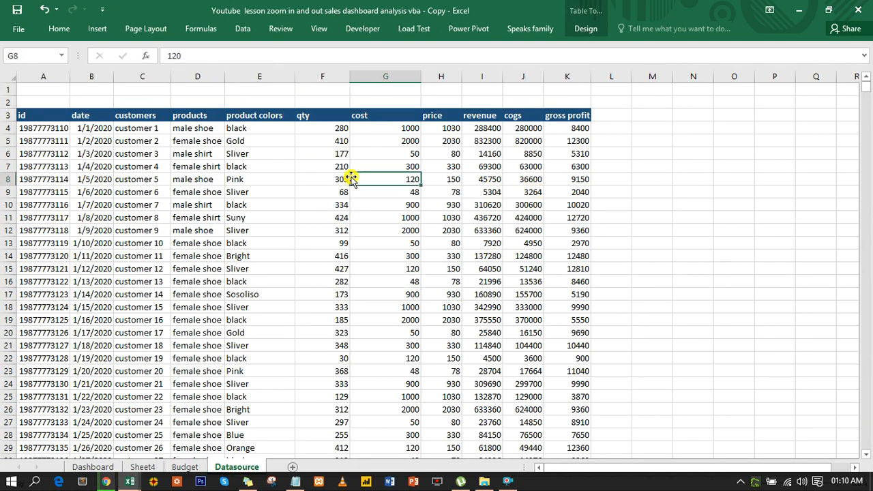
left_click(337, 165)
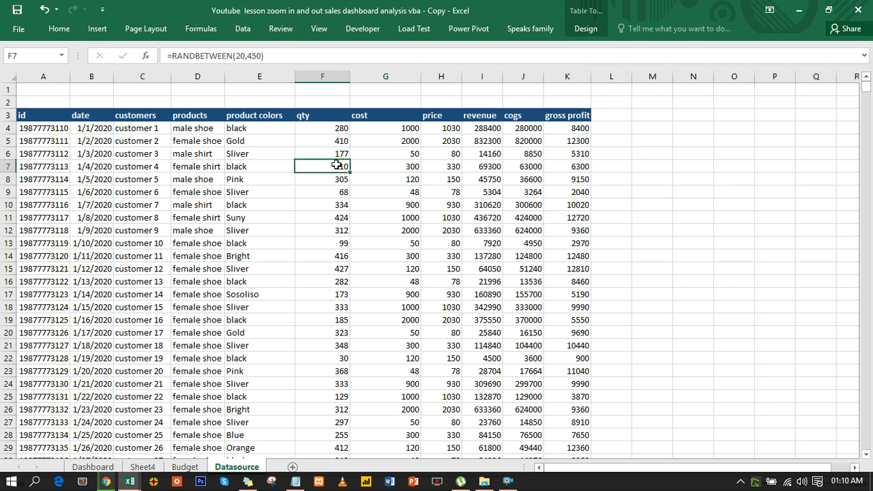
double_click(336, 165)
left_click(352, 217)
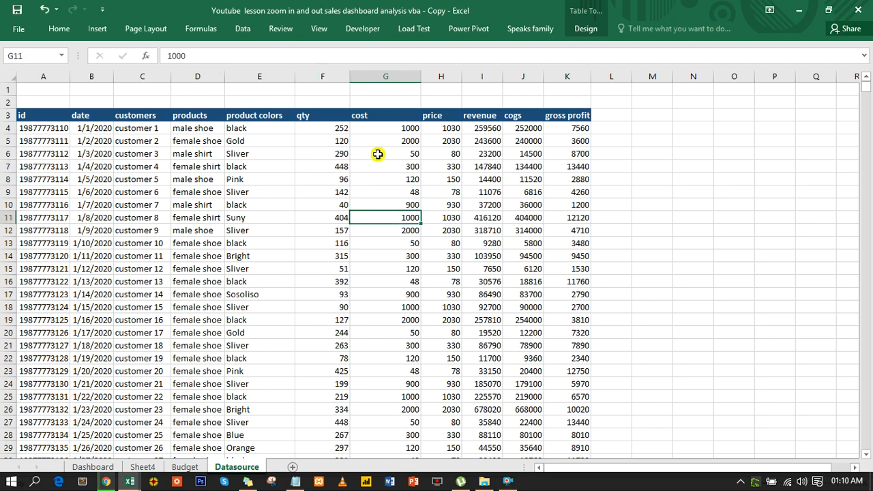
Insert a PivotTable from Table1 at cell E4 of Sheet4, with products as rows and the sum of revenue as values.
left_click(90, 30)
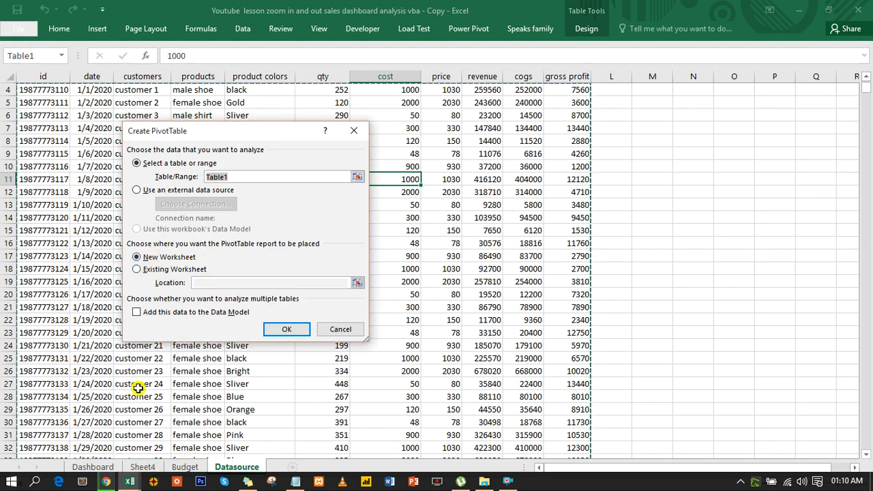
left_click(140, 269)
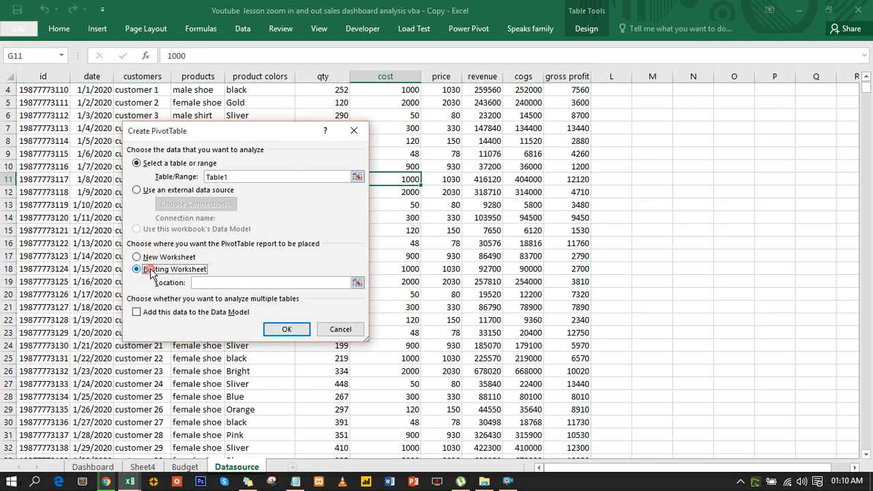
left_click(151, 466)
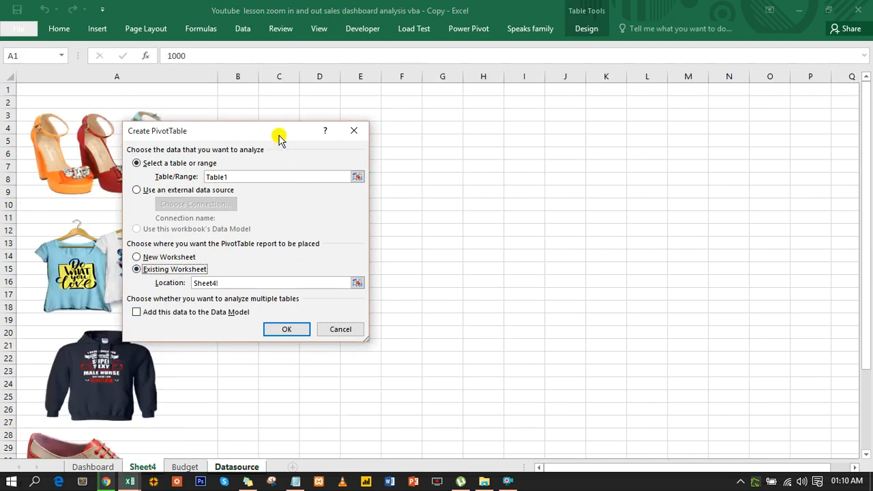
left_click_drag(279, 137, 256, 198)
left_click(349, 127)
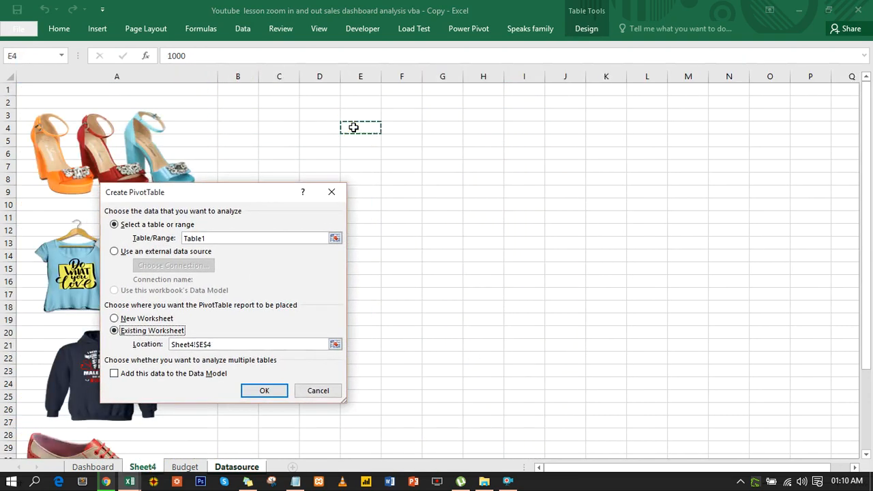
left_click(251, 391)
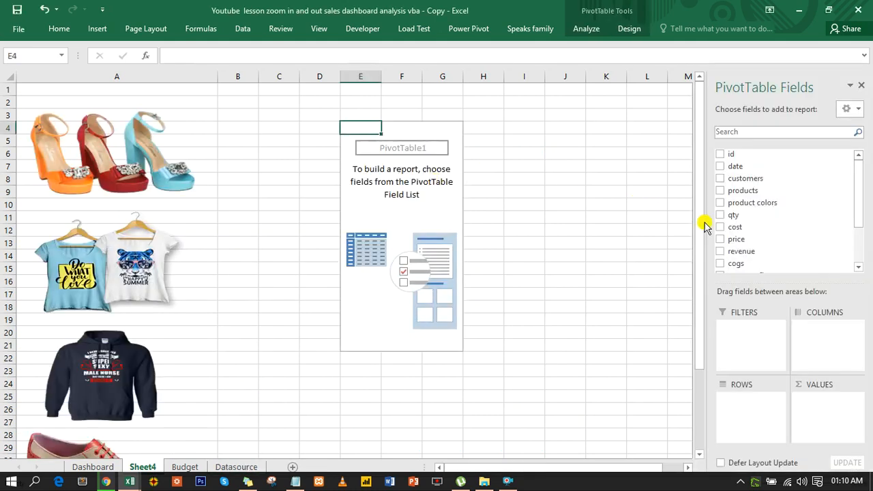
left_click_drag(744, 251, 747, 404)
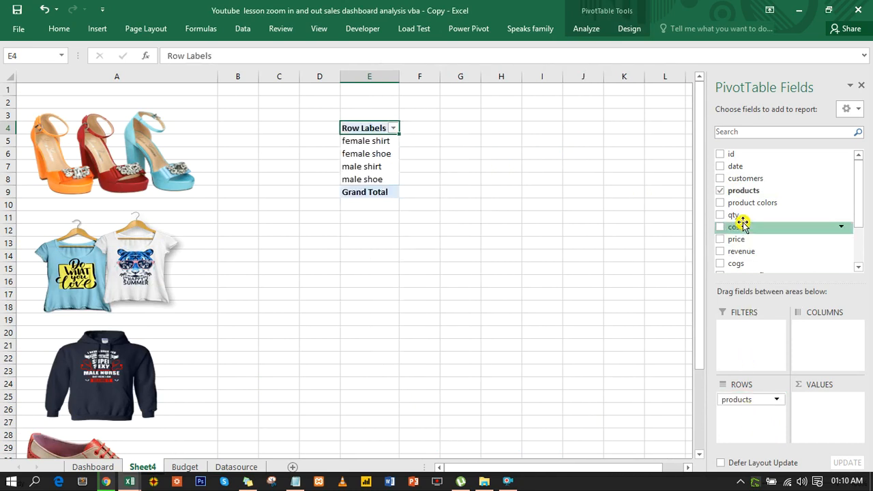
left_click_drag(743, 251, 821, 407)
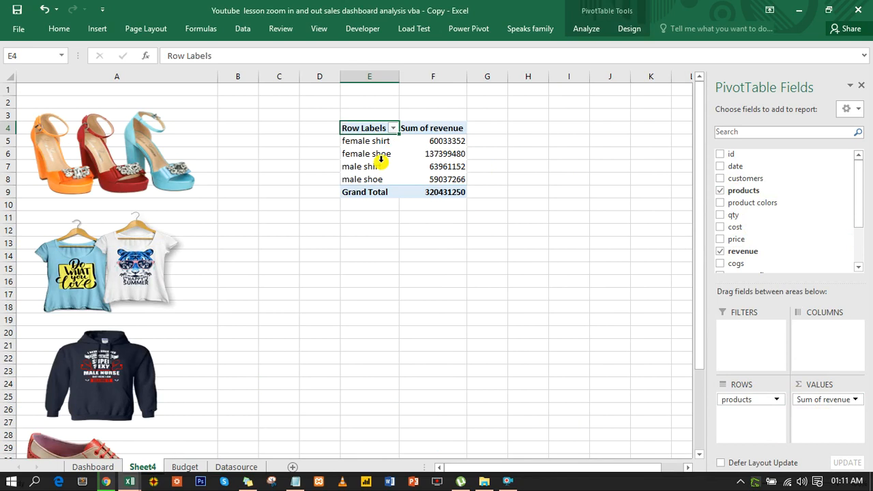
Show the PivotTable in tabular form and turn grand totals off for rows and columns.
left_click(629, 28)
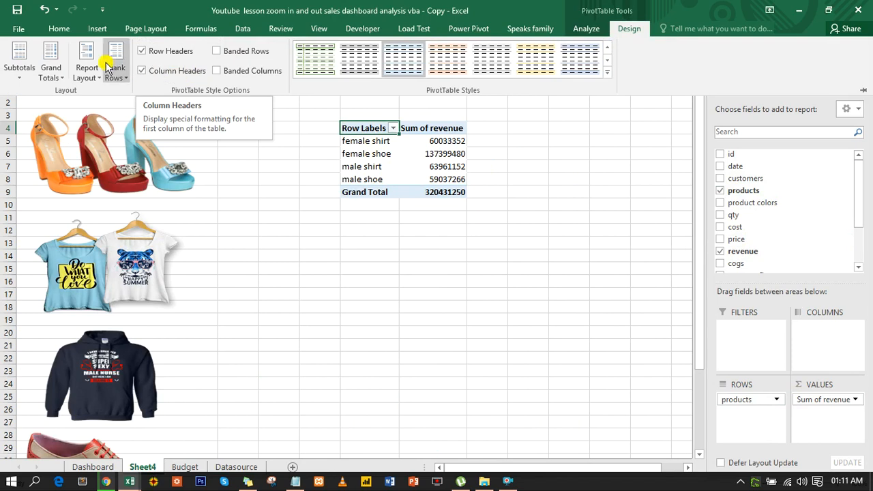
left_click(87, 73)
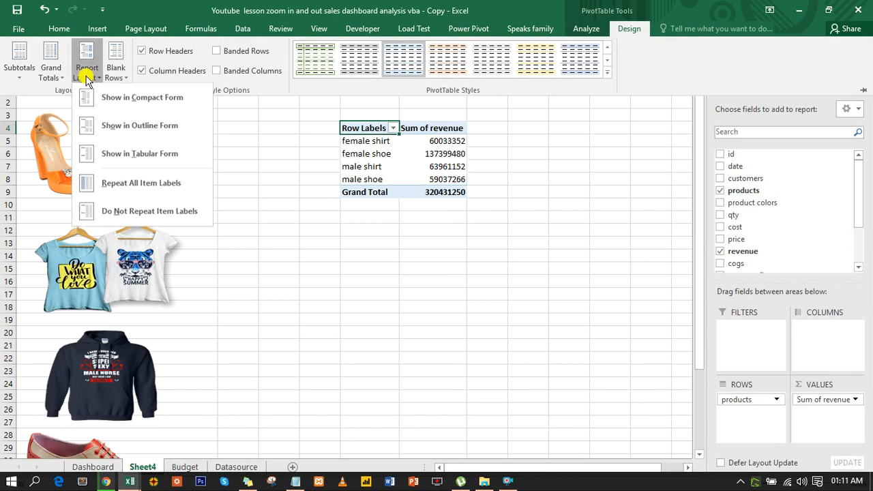
left_click(121, 154)
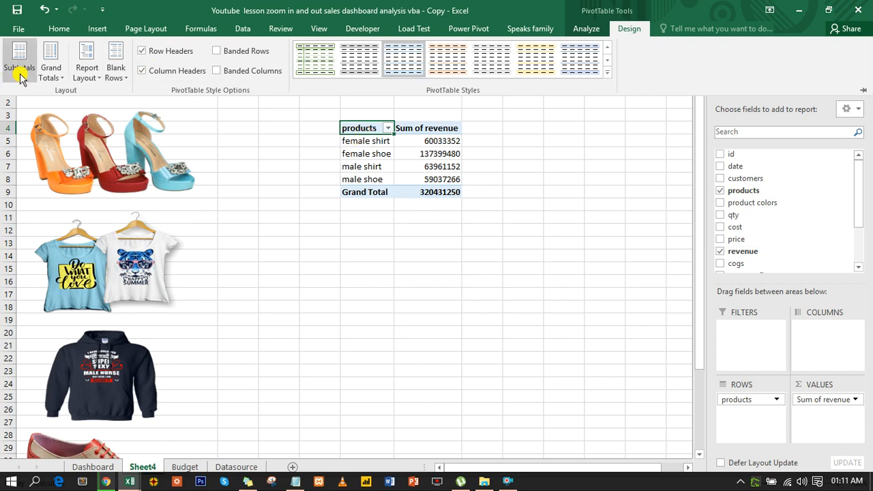
left_click(50, 72)
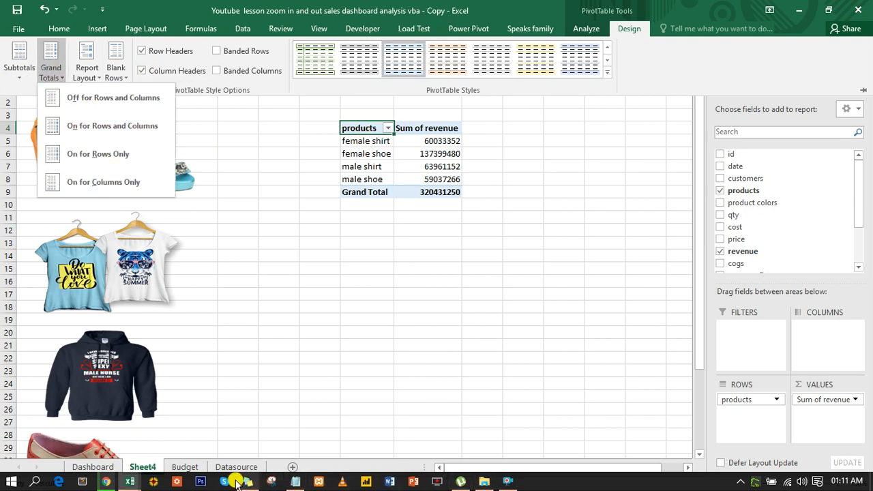
left_click(73, 100)
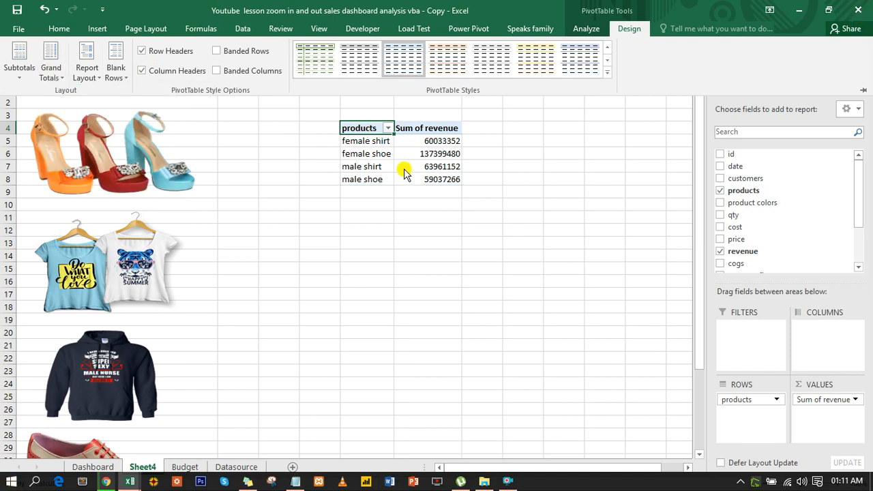
Copy the four product names from the PivotTable in E5:E8 to the cells starting at I5.
left_click(378, 143)
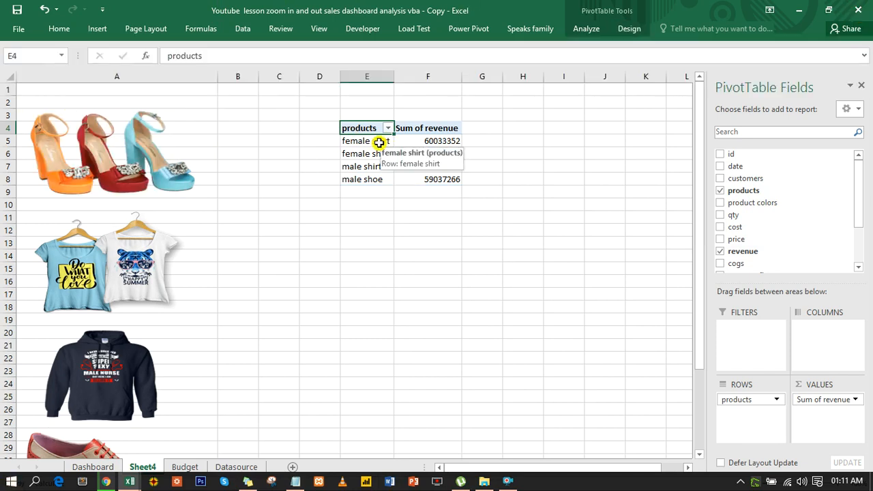
left_click_drag(378, 142, 374, 172)
key("ctrl+c")
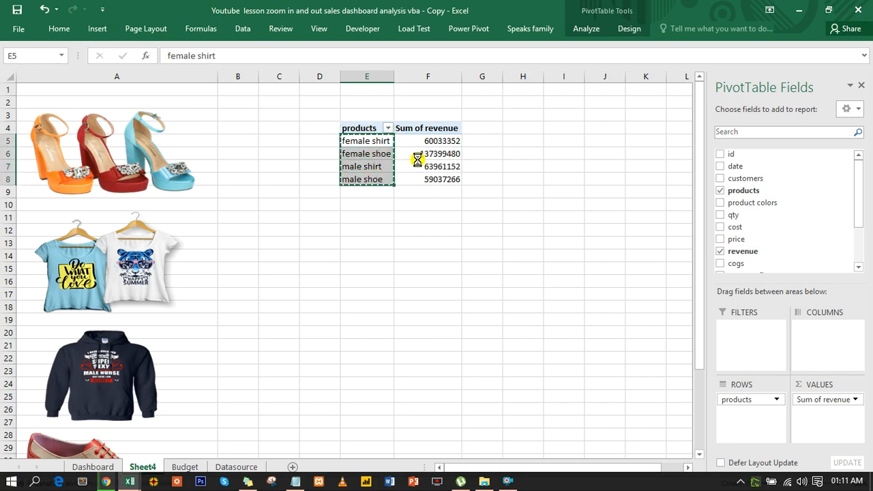
left_click(559, 131)
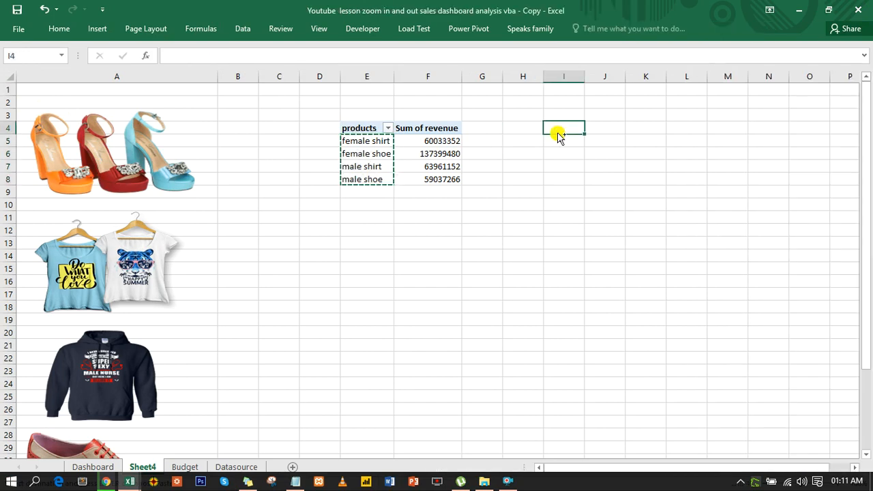
left_click(558, 139)
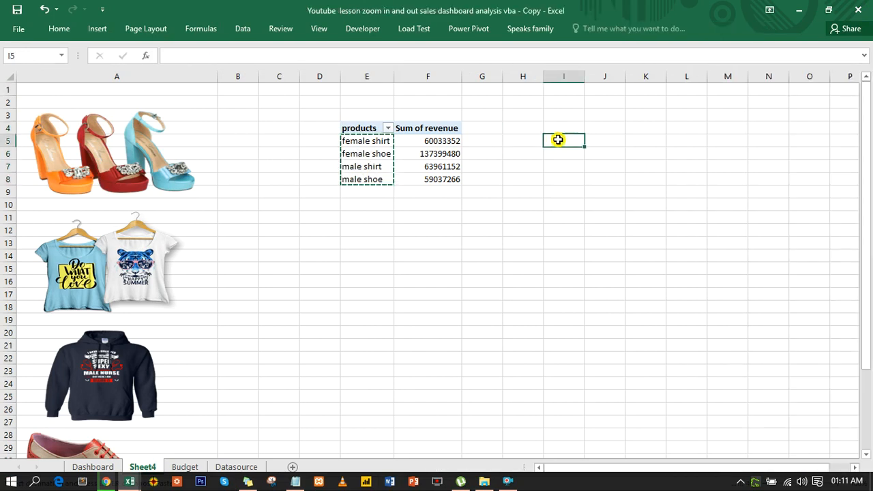
key("ctrl+v")
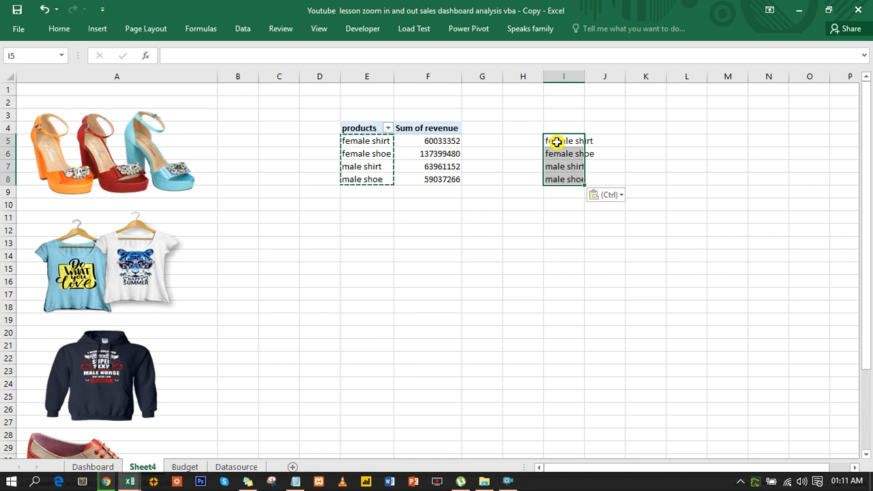
left_click(558, 141)
left_click(559, 167)
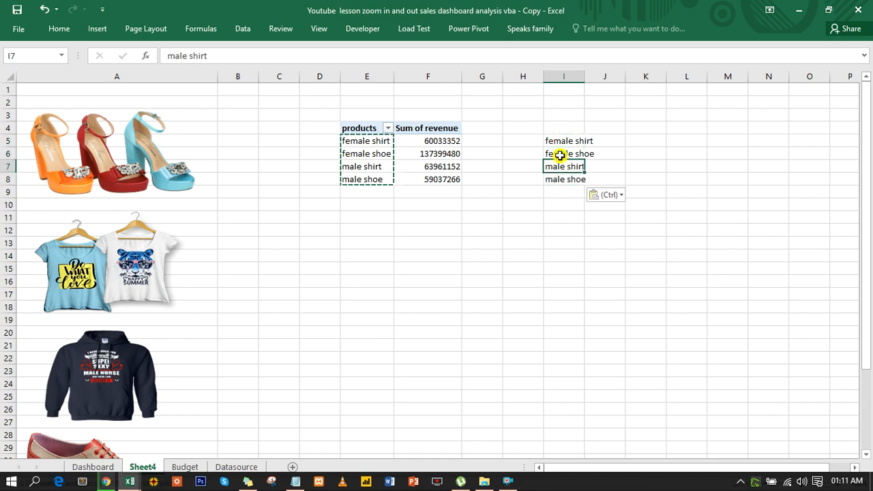
Try the products field in the PivotTable's filters and columns areas, and return it to the rows area.
left_click(381, 157)
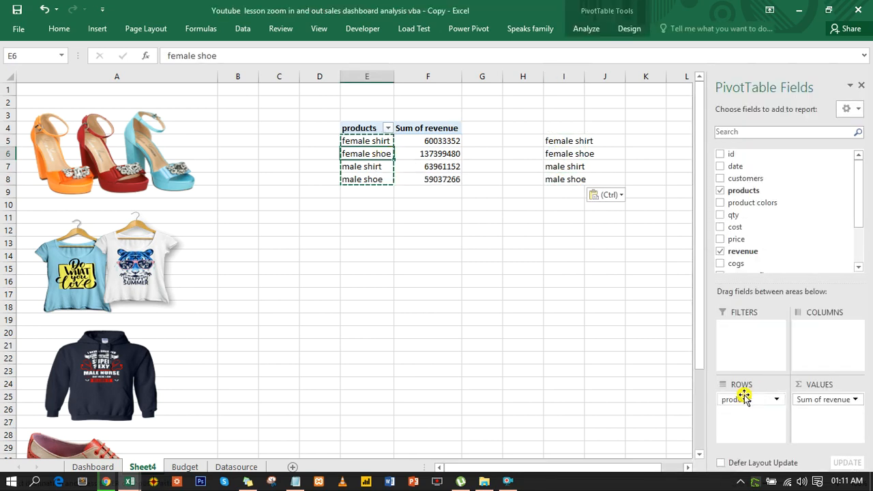
left_click_drag(743, 400, 750, 344)
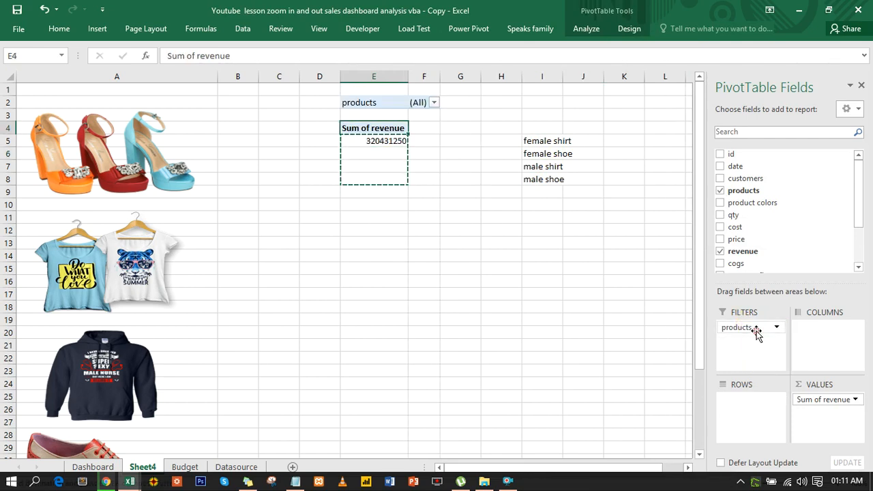
left_click_drag(750, 328, 813, 346)
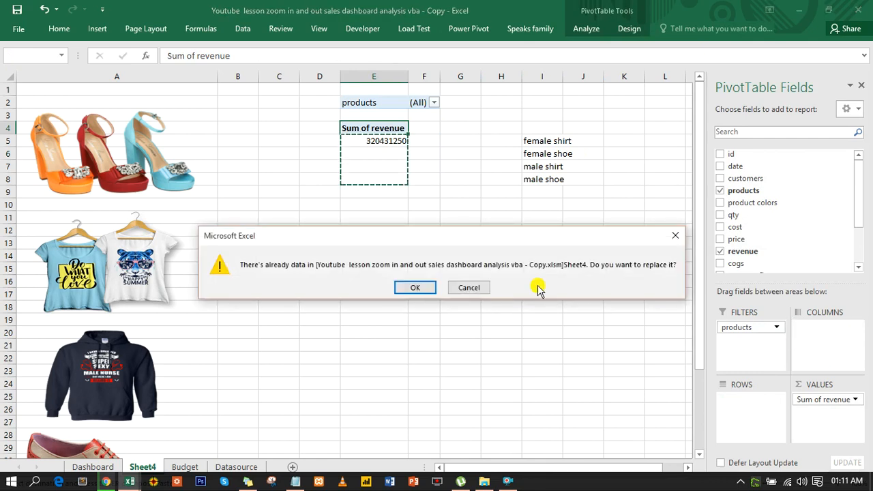
left_click(470, 287)
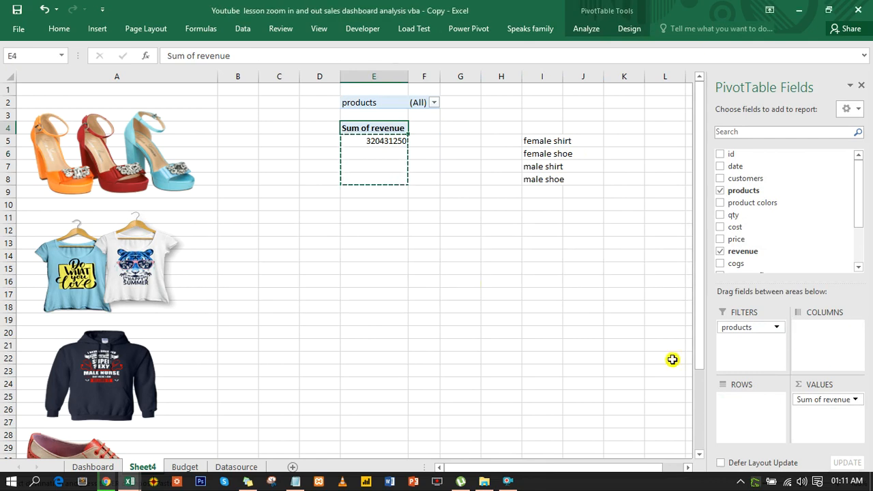
left_click_drag(745, 328, 747, 409)
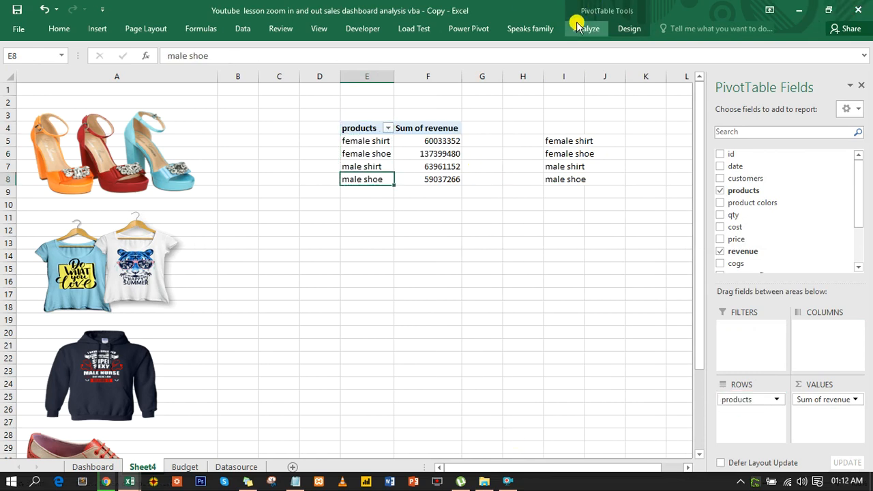
Insert a slicer for the products field of the PivotTable.
left_click(584, 28)
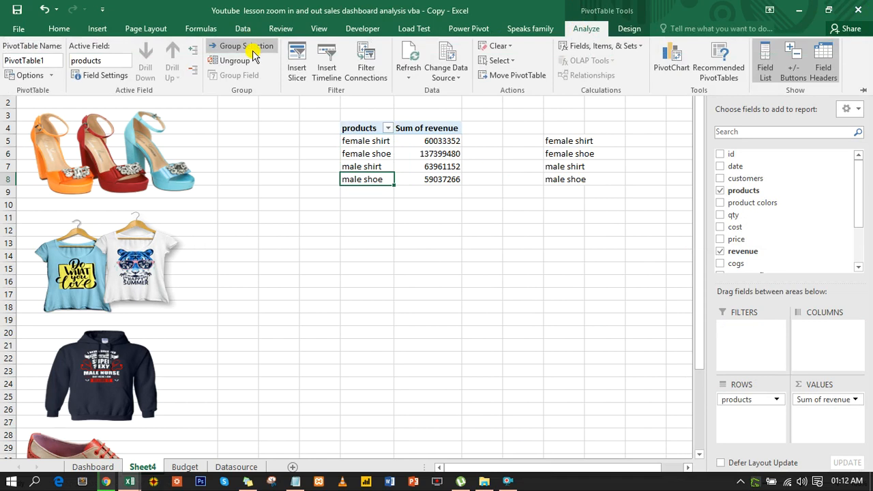
left_click(293, 61)
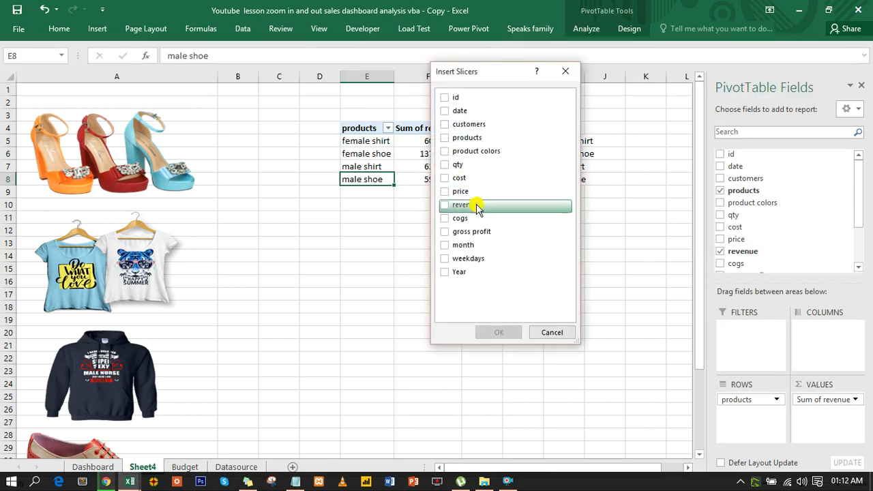
left_click(445, 138)
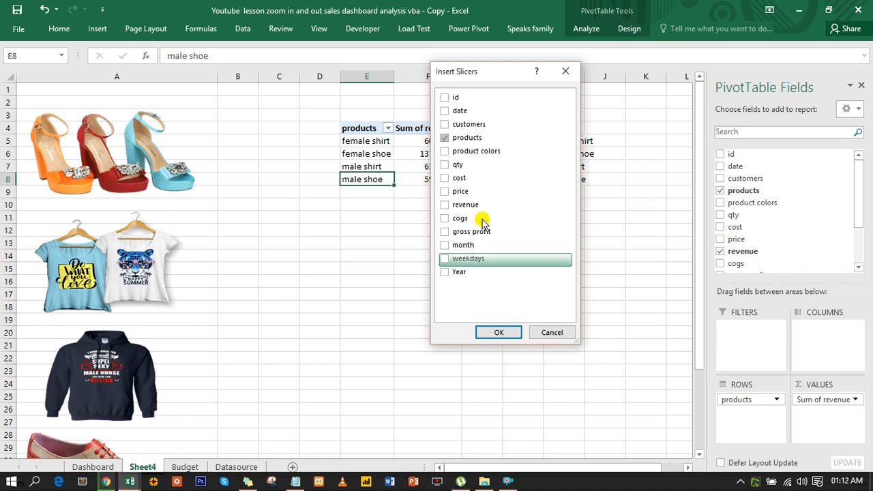
left_click(499, 332)
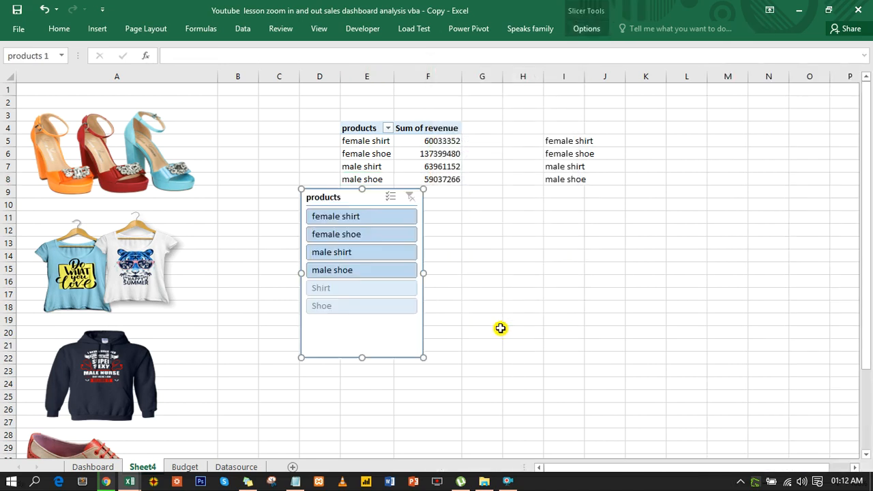
Filter the PivotTable to female shirt with the products slicer and clear the filter again.
right_click(359, 201)
left_click(341, 211)
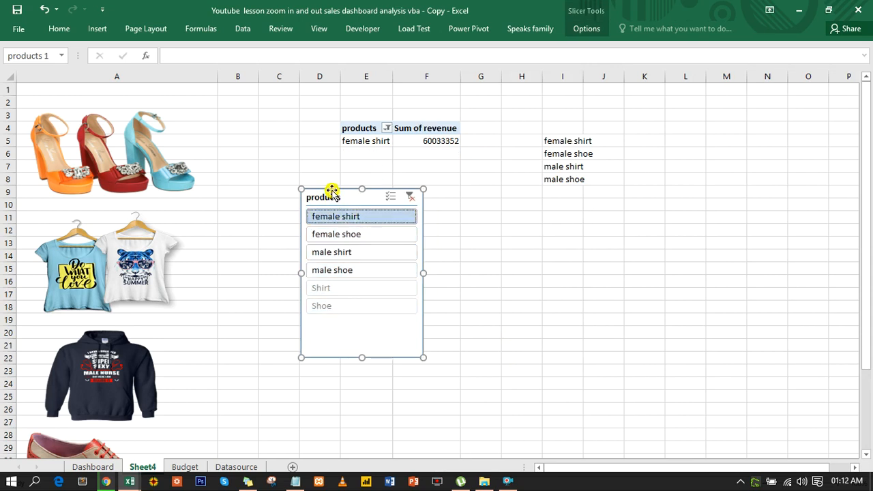
right_click(333, 191)
key("Escape")
left_click(408, 198)
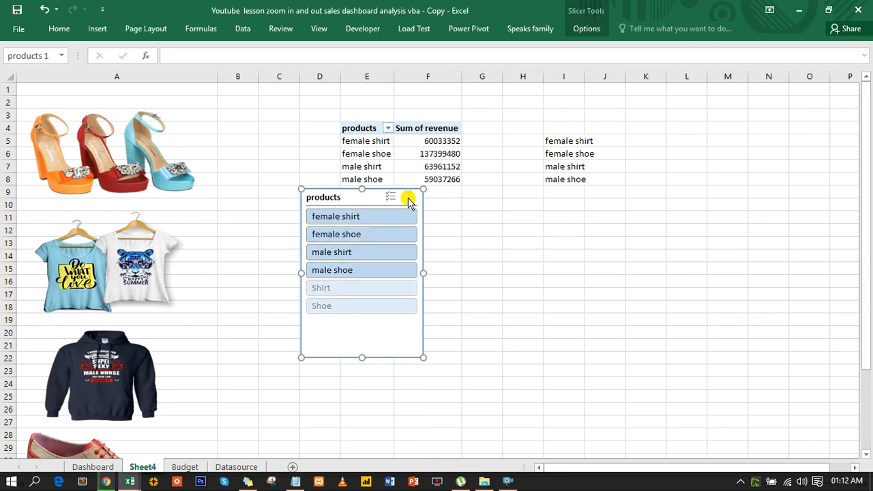
Set the products slicer to hide items with no data and turn off its header.
right_click(337, 191)
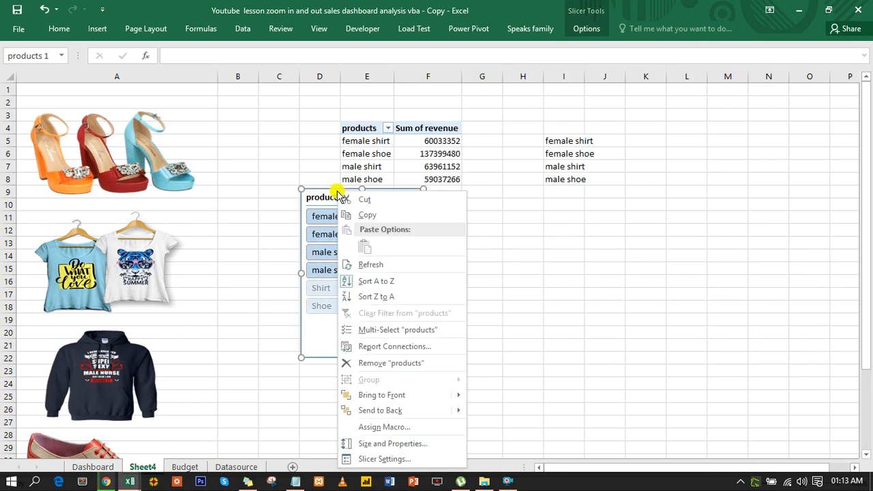
left_click(381, 460)
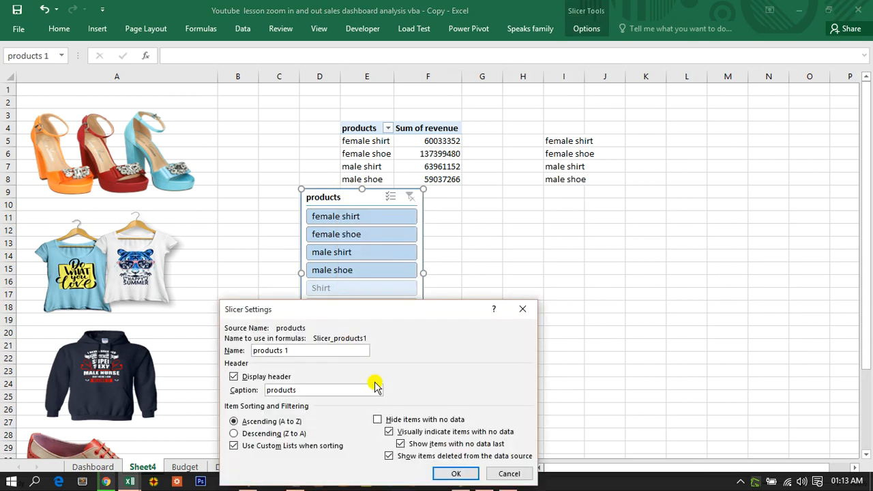
left_click(377, 420)
left_click(378, 420)
left_click(377, 420)
left_click(234, 376)
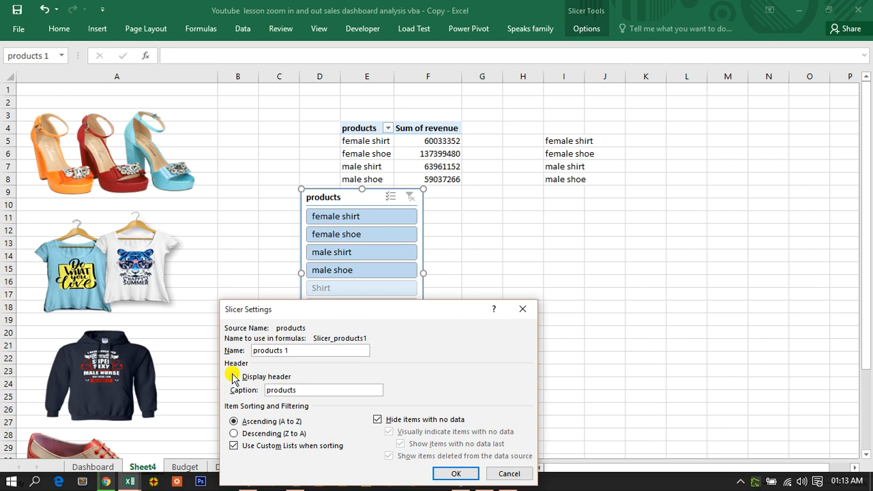
left_click(456, 473)
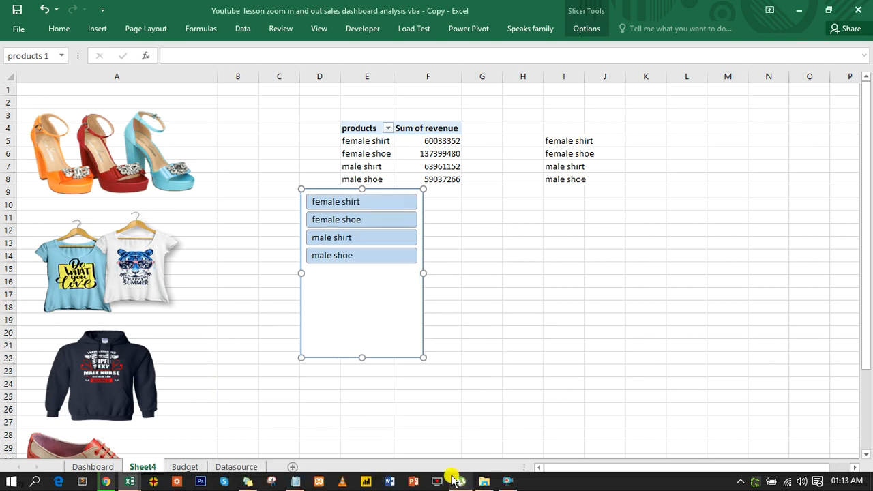
mouse_move(461, 481)
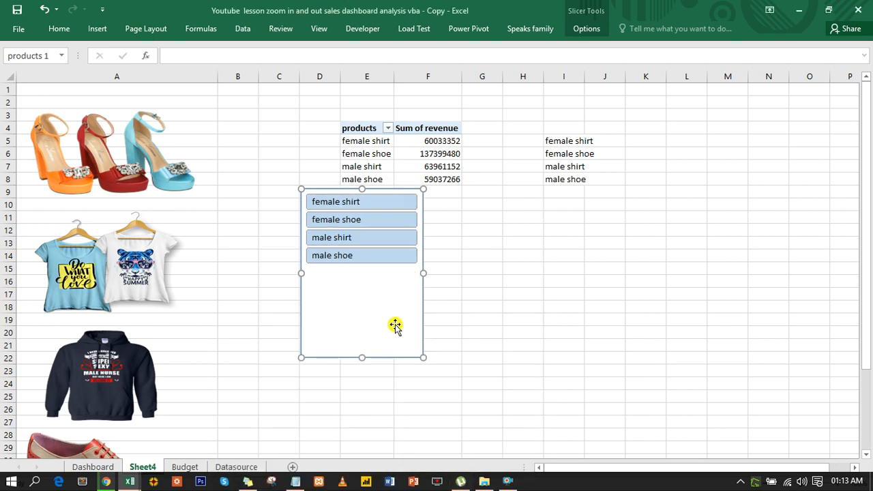
Move the products slicer to an empty area below the PivotTable and test each product filter, ending on male shoe.
left_click_drag(338, 189, 268, 230)
left_click(295, 247)
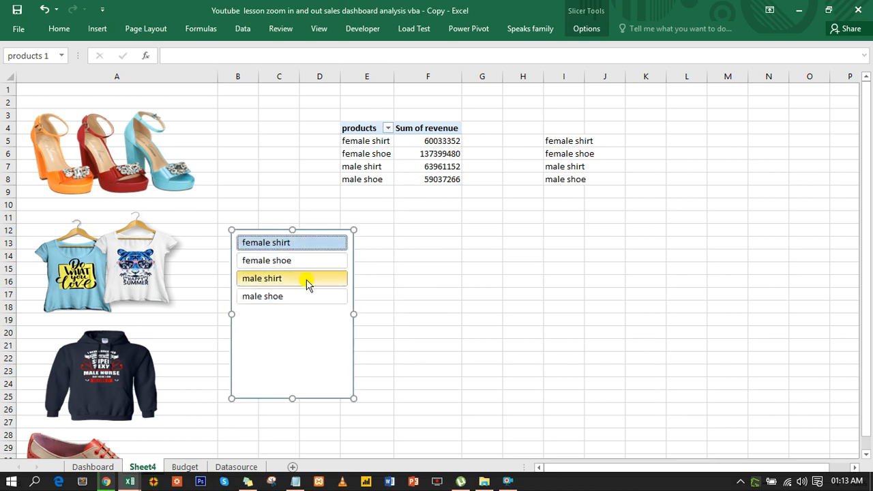
left_click(312, 262)
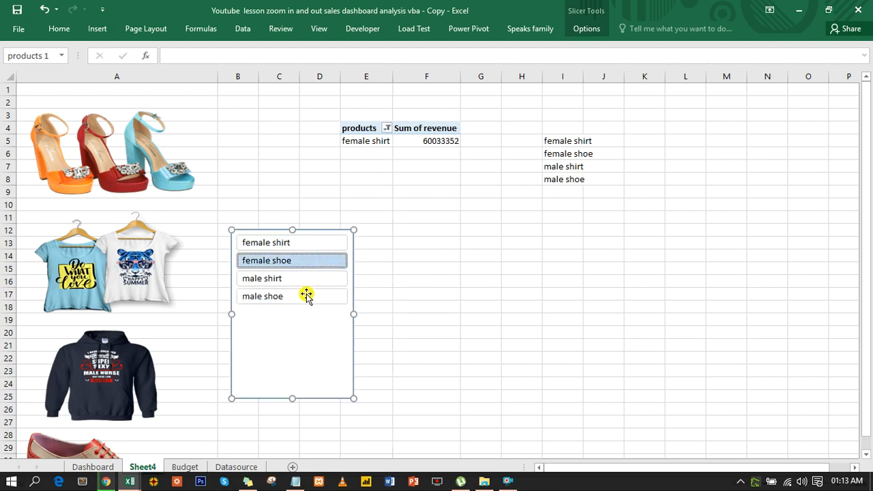
left_click(300, 279)
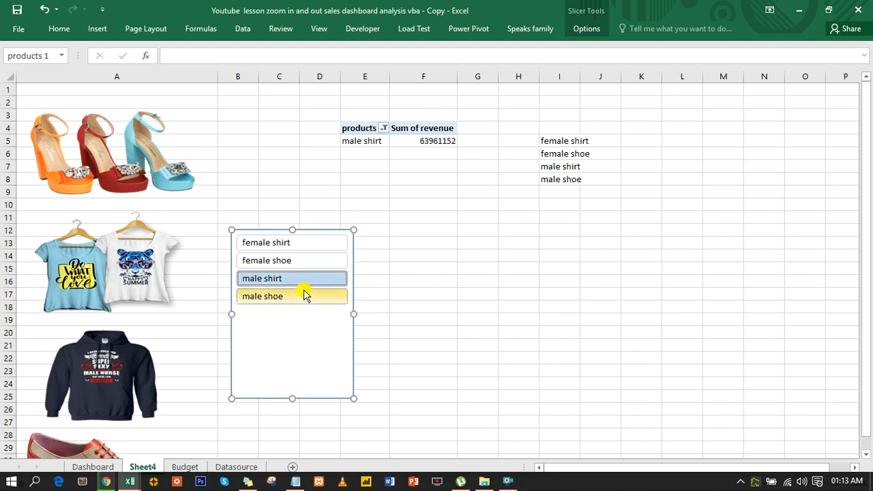
left_click(306, 296)
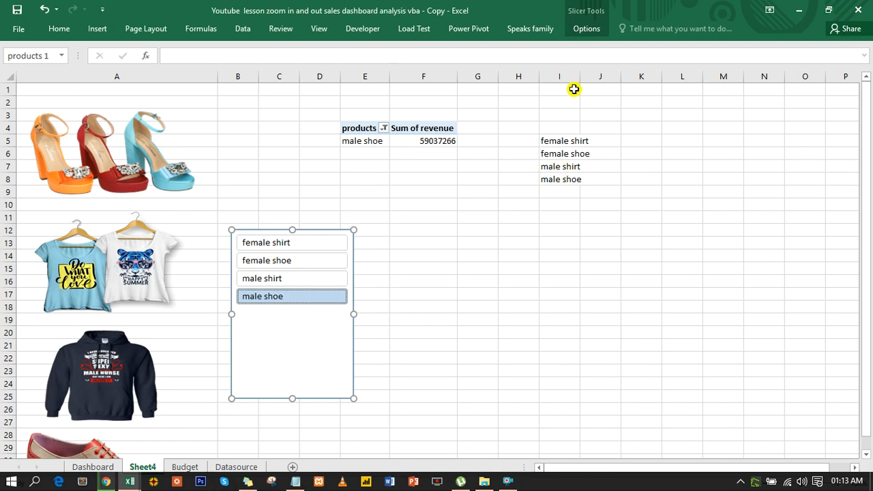
Widen column I, check the existing range names, and enter f_shirts in J5 beside female shirt.
left_click_drag(580, 79, 600, 79)
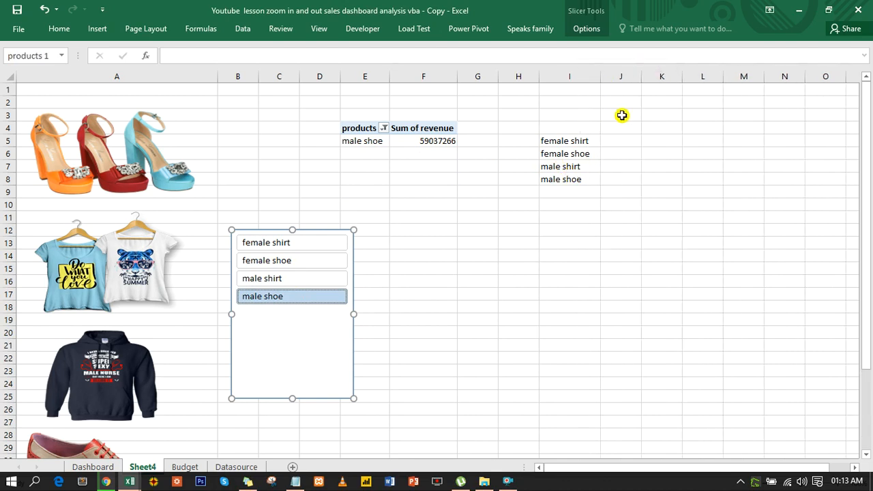
left_click(615, 140)
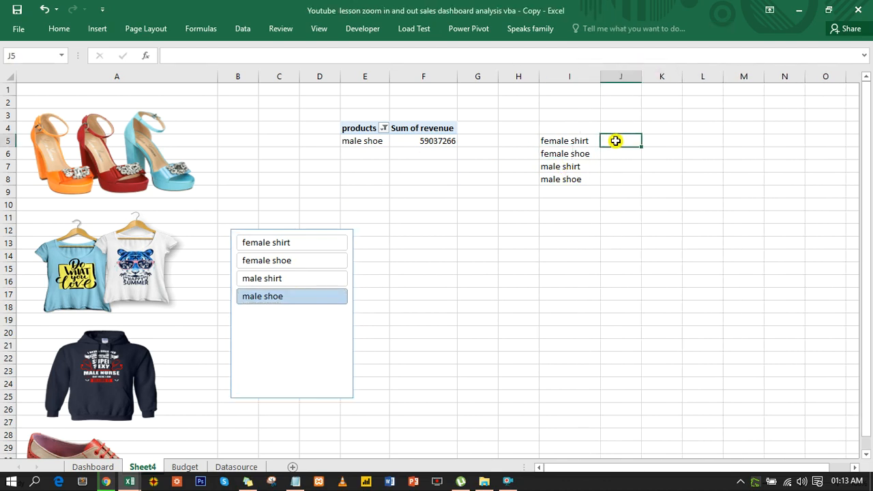
left_click(61, 56)
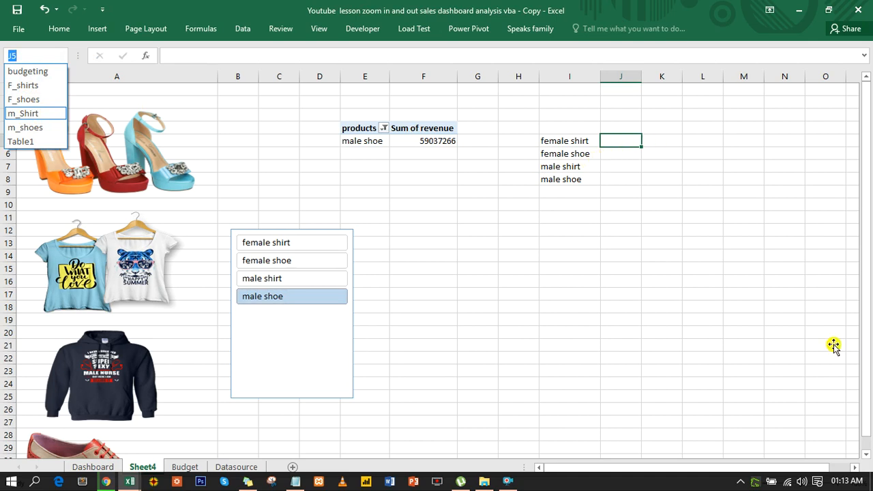
type("F")
left_click(659, 47)
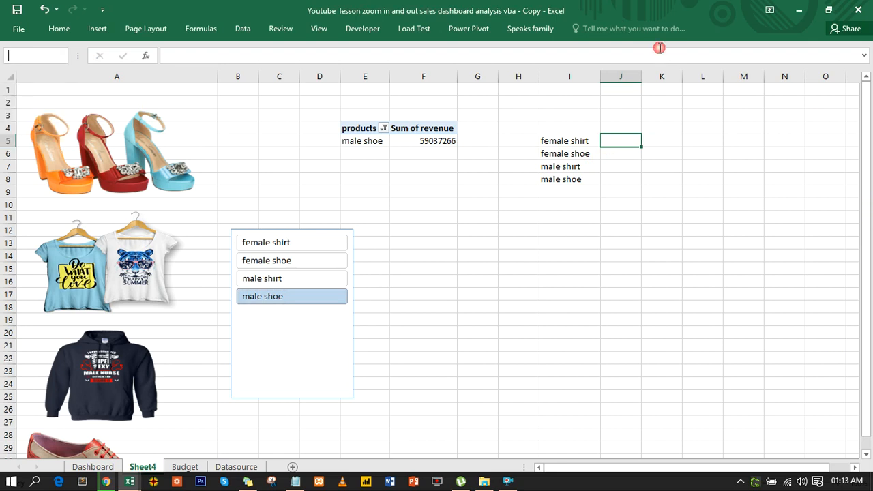
left_click(675, 118)
left_click(612, 140)
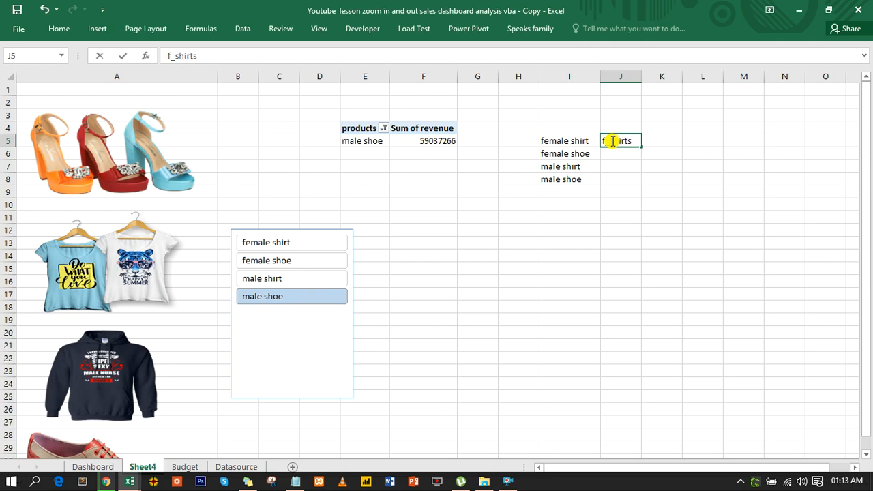
key("Return")
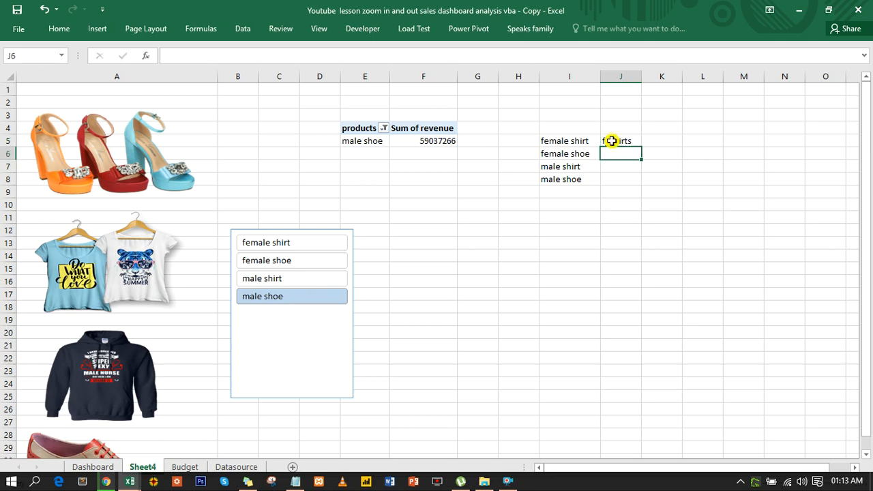
Enter f_shoes in J6 and accept the suggested fill of m_shirts and m_shoes in J7:J8.
type("f")
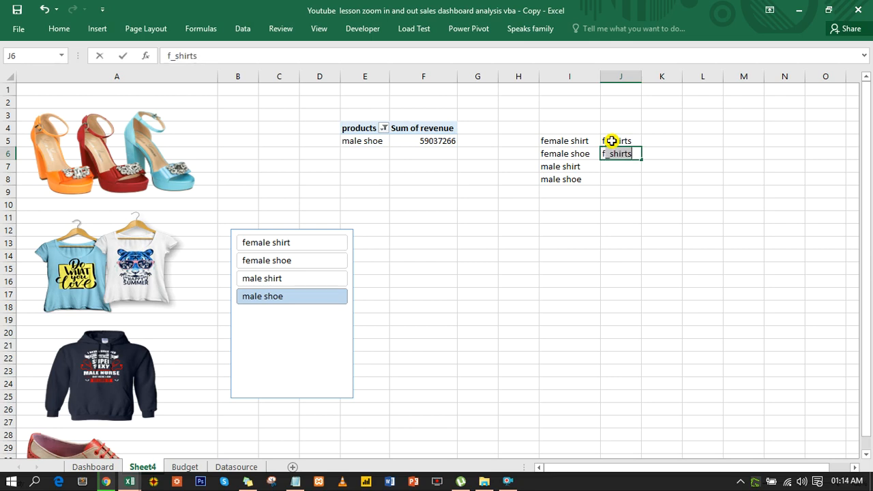
type("_show")
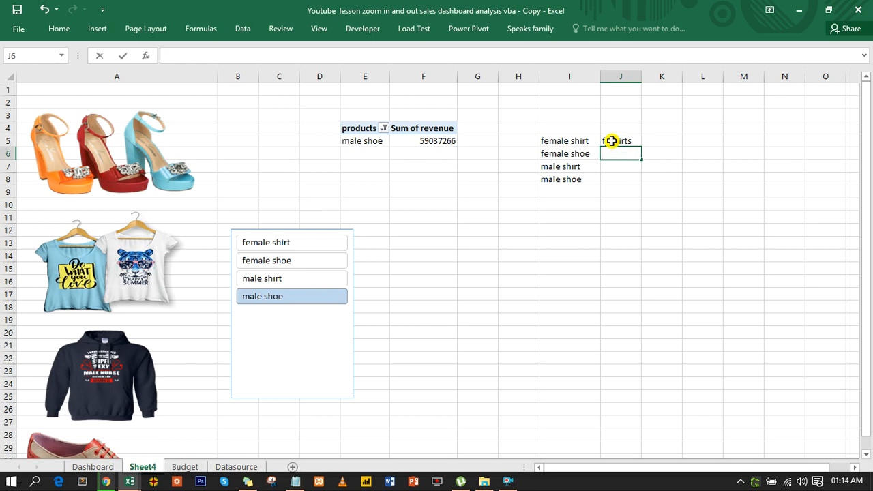
type("f")
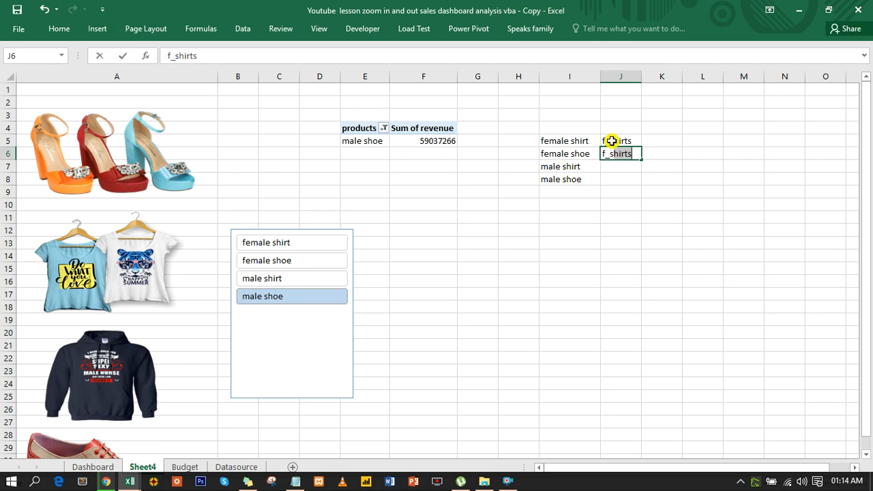
type("_shoe")
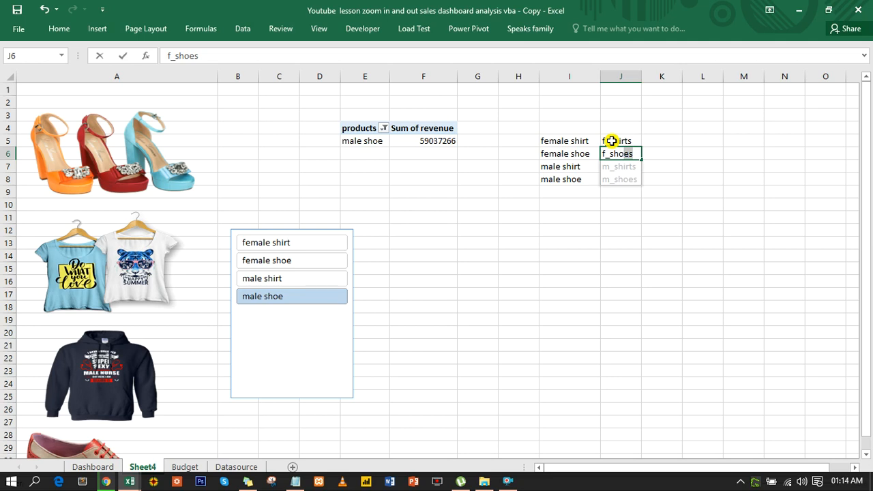
key("Return")
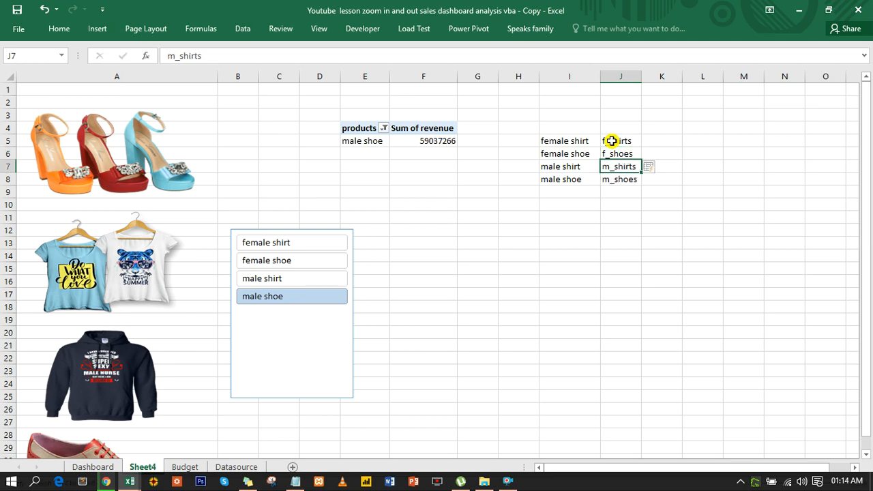
Add the headings products in I4 and img in J4 above the lookup list.
left_click(558, 129)
type("prot")
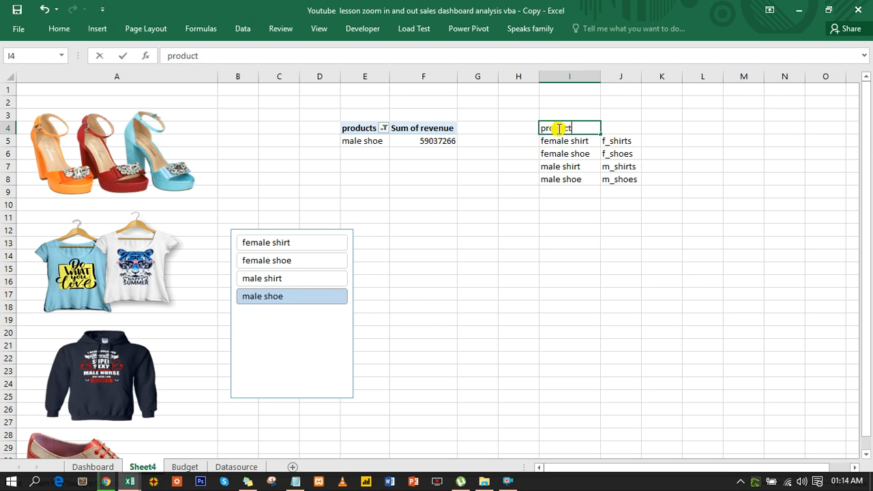
key("Right")
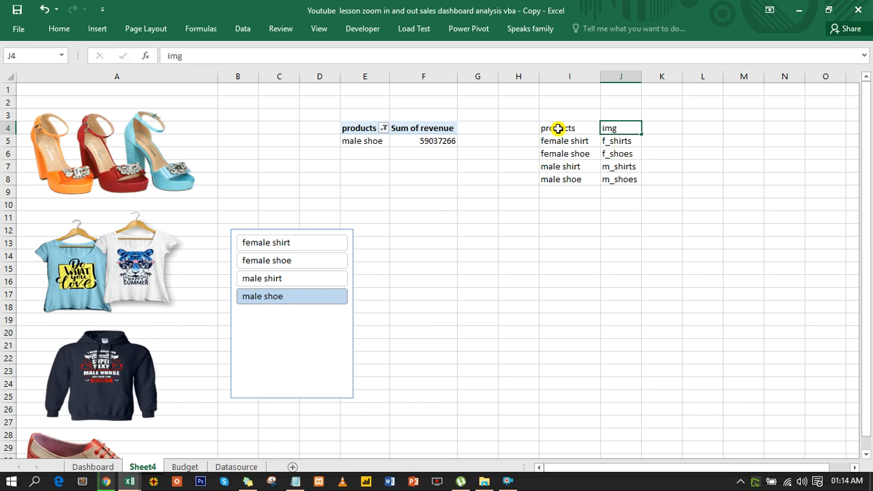
key("Down")
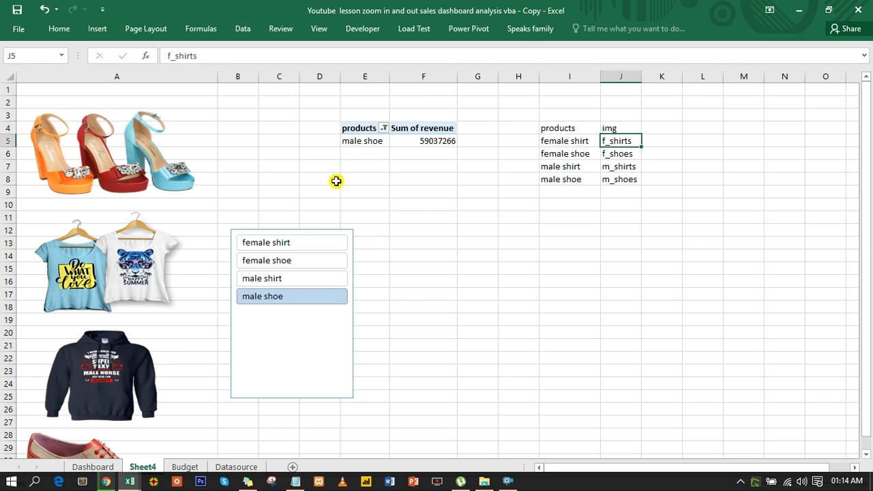
Shift the products slicer closer to the product pictures and enter the label Switch_img in cell E9.
left_click_drag(322, 233, 290, 233)
left_click(367, 246)
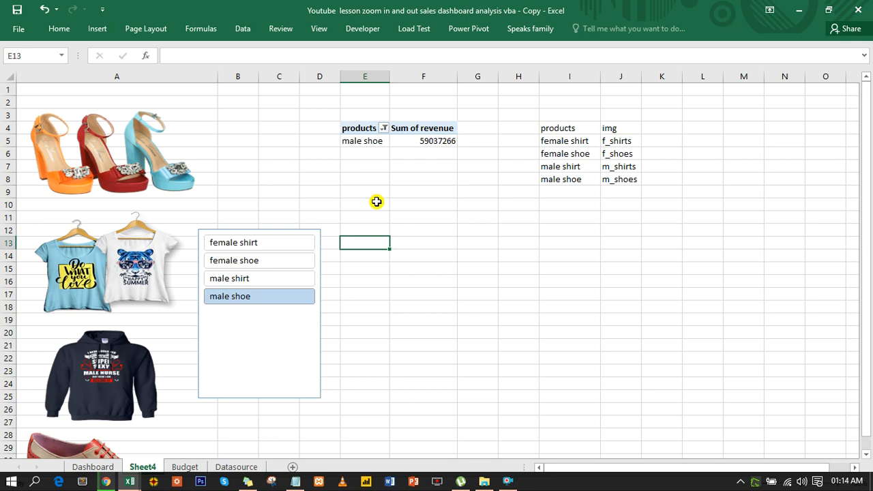
left_click(355, 191)
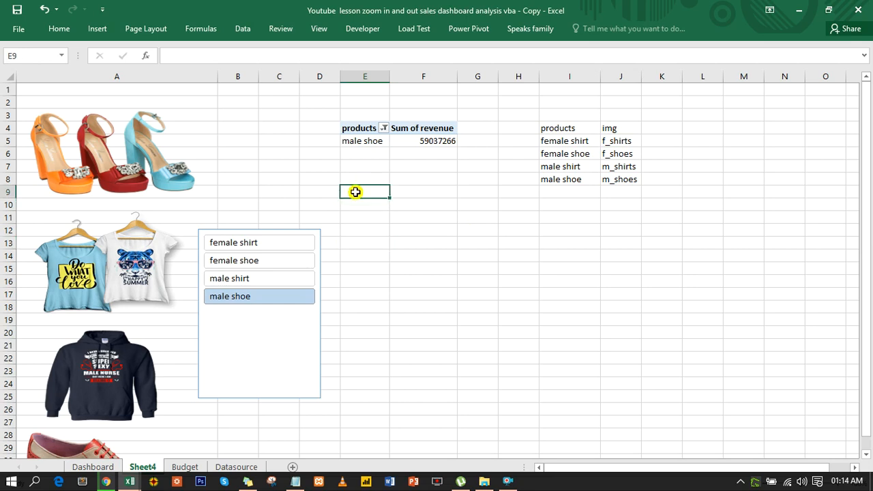
type("Switch_img")
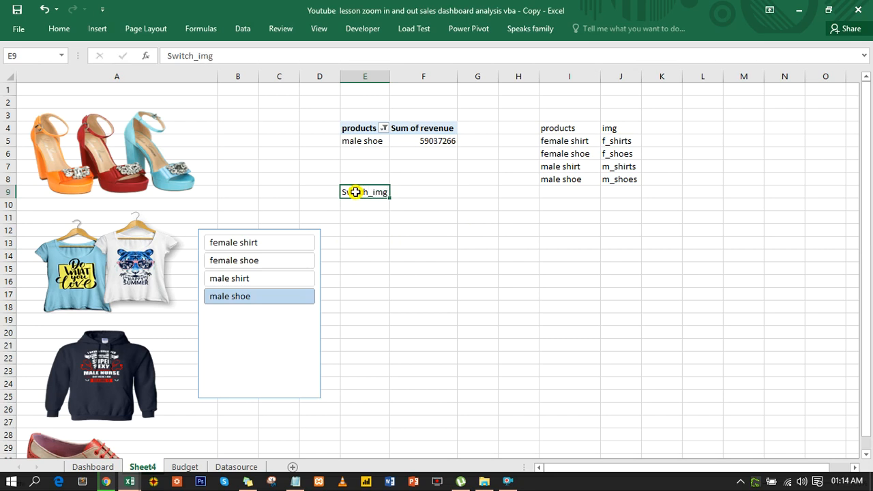
key("Return")
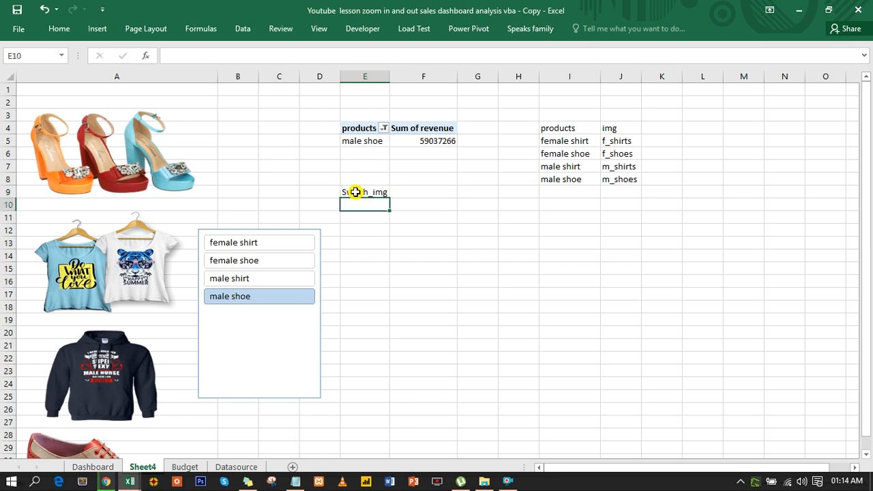
Enter =VLOOKUP(E5,I5:J8,2,0) in cell F9 to look up the image name of the filtered product.
left_click(410, 195)
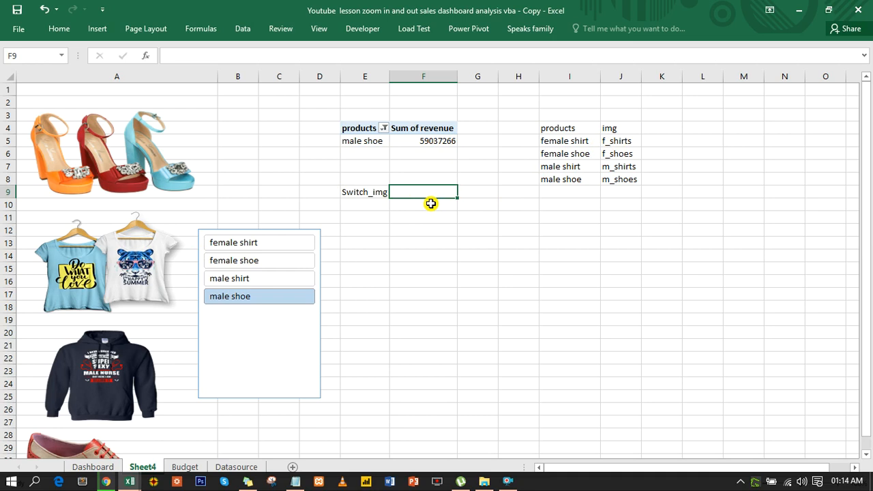
left_click(431, 204)
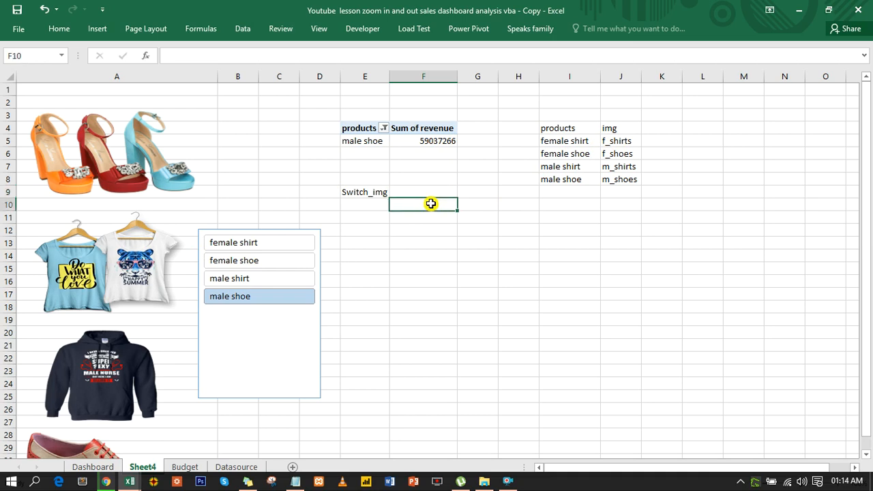
key("Left")
left_click(431, 204)
key("Up")
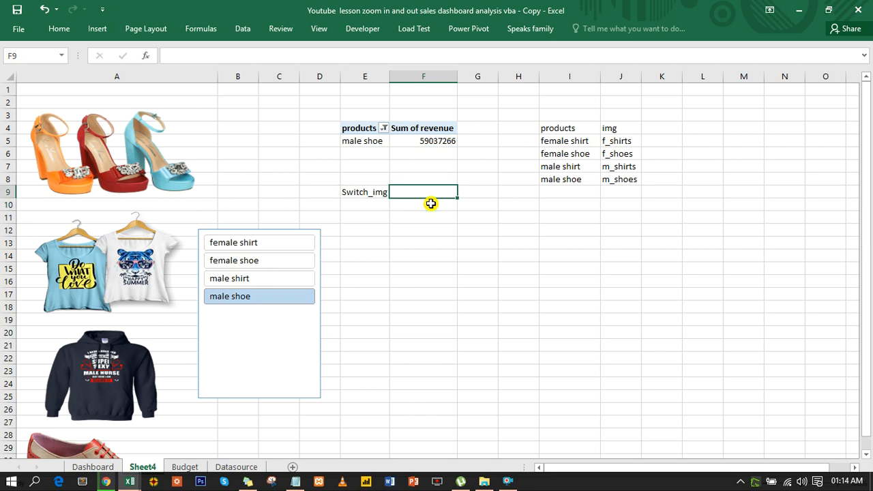
type("=vo")
key("BackSpace")
type("l")
double_click(432, 206)
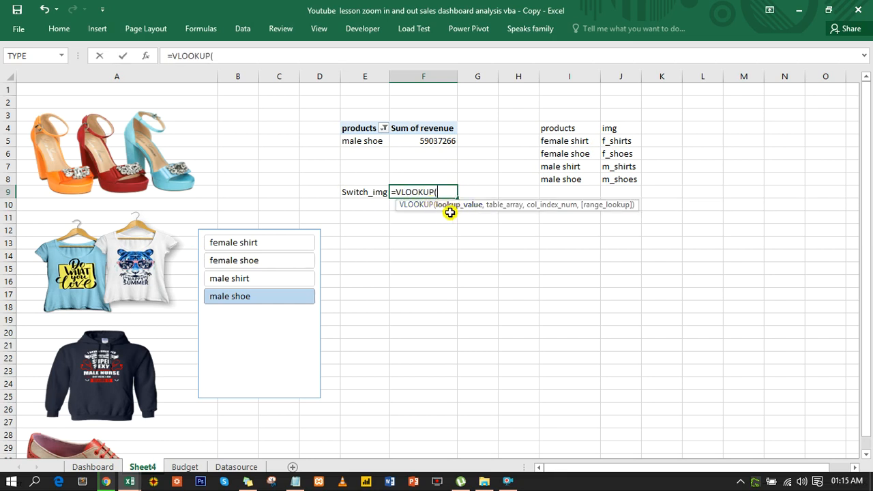
left_click(354, 141)
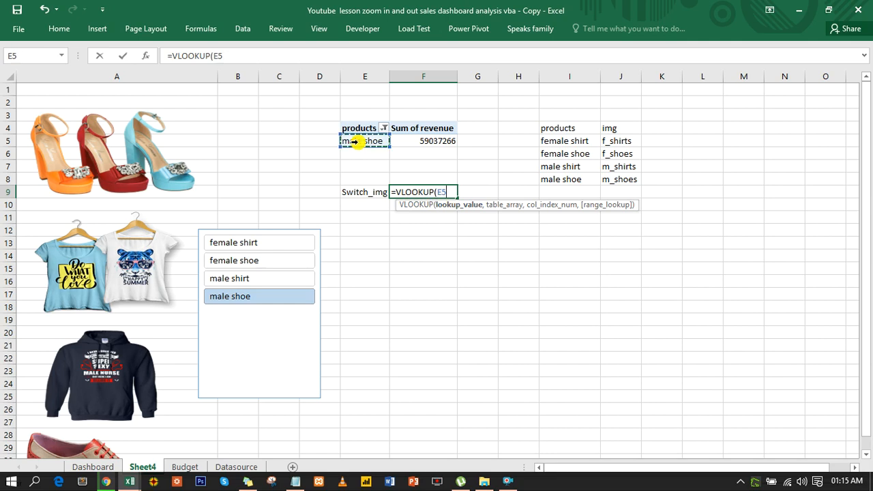
type(",")
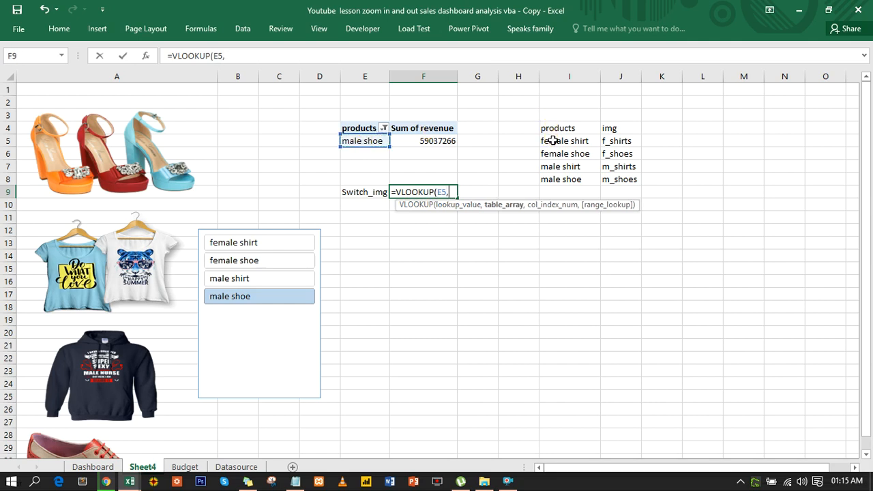
left_click_drag(553, 140, 622, 177)
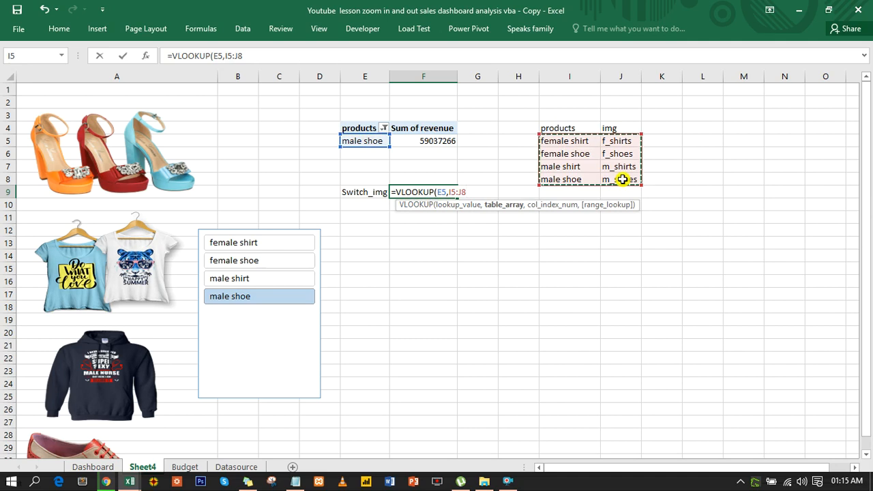
type(",")
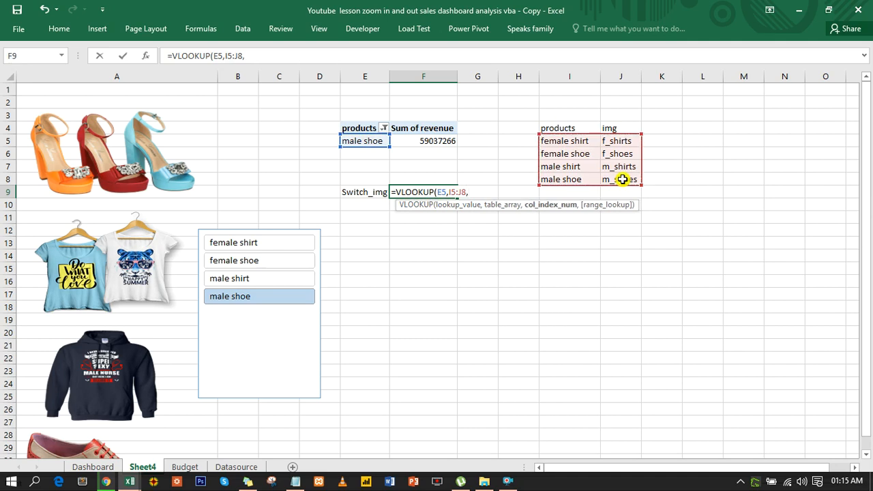
type("2,0)")
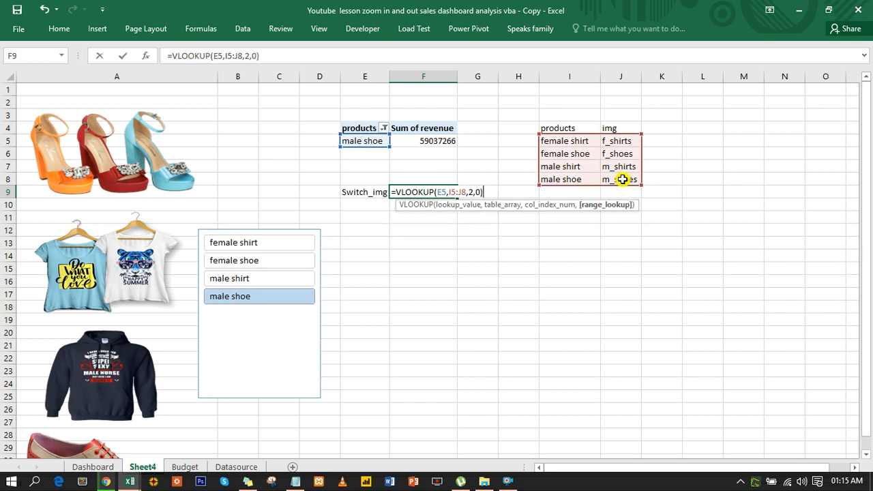
key("Return")
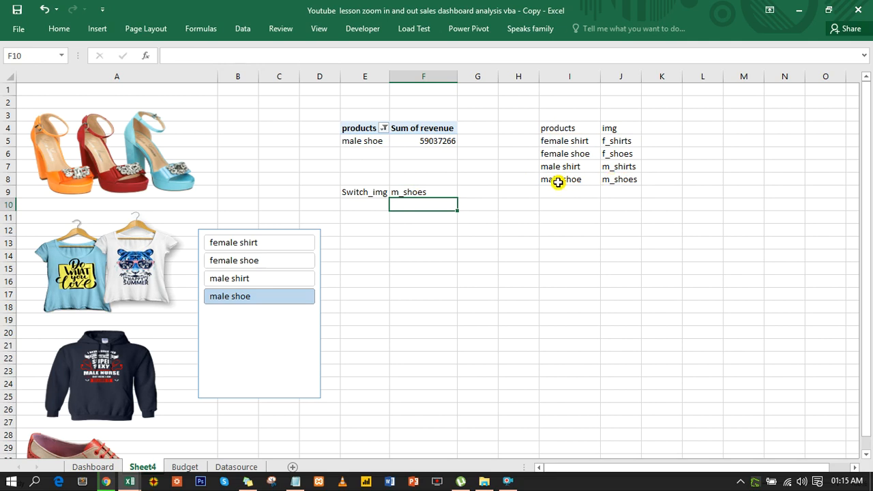
Test the image-name lookup by filtering with the products slicer to male shirt and female shirt, and select the Switch_img label cell.
left_click(261, 279)
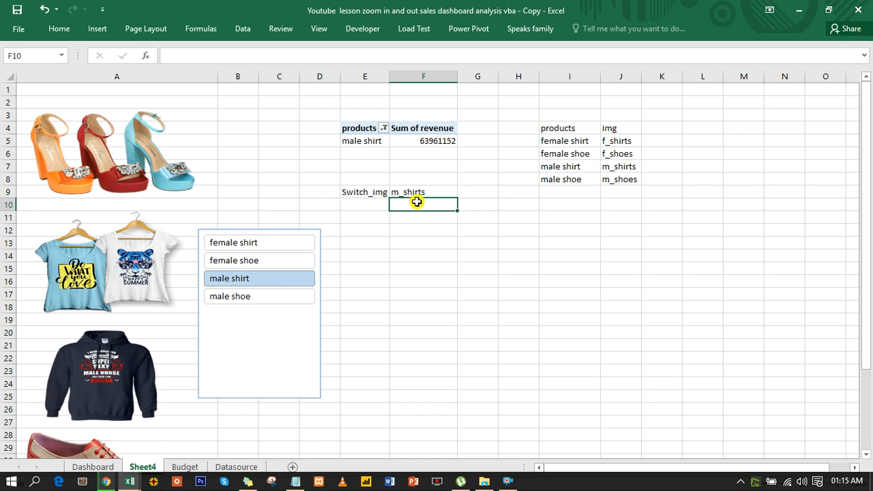
left_click(251, 244)
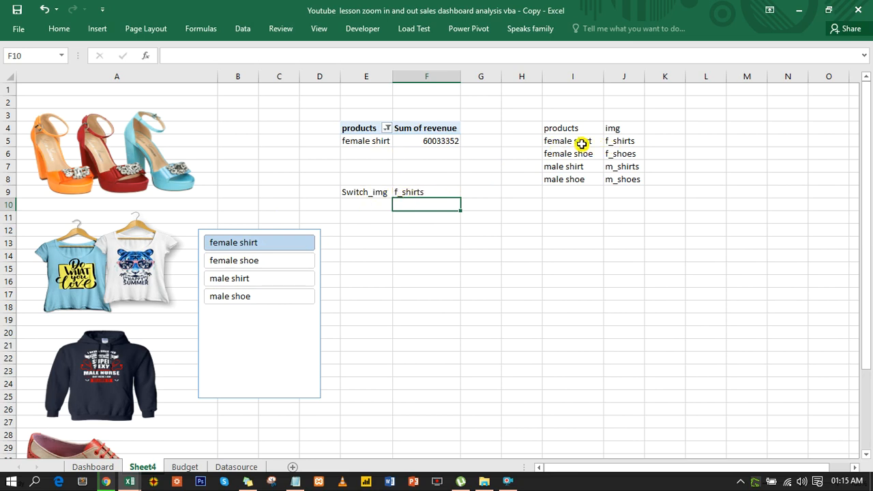
left_click(379, 193)
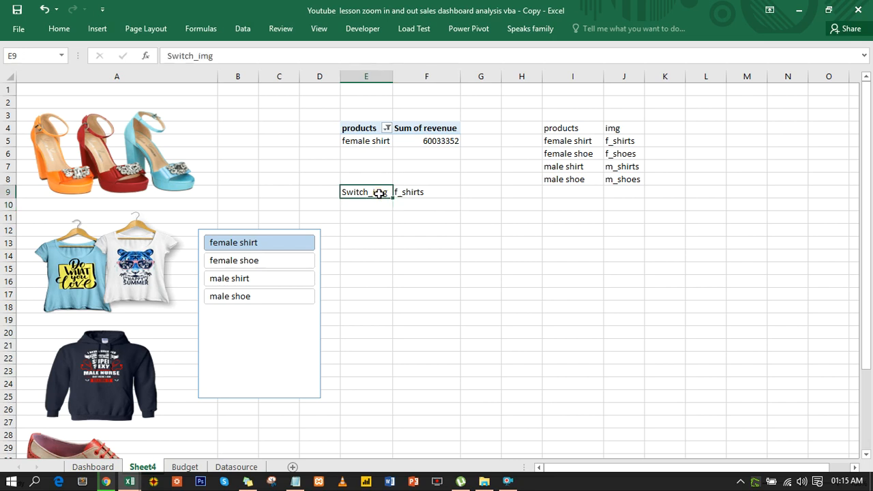
Define a workbook-scoped name Switch_img that refers to =INDIRECT(Sheet4!$F$9).
left_click(193, 30)
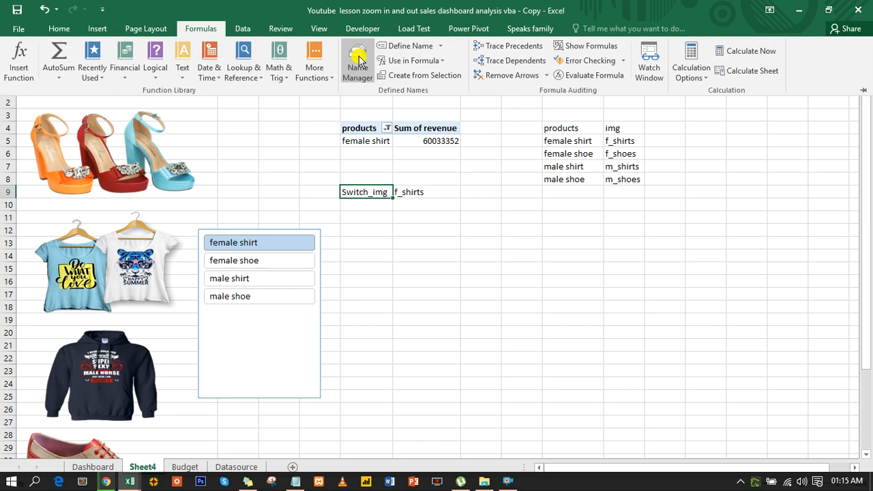
left_click(395, 46)
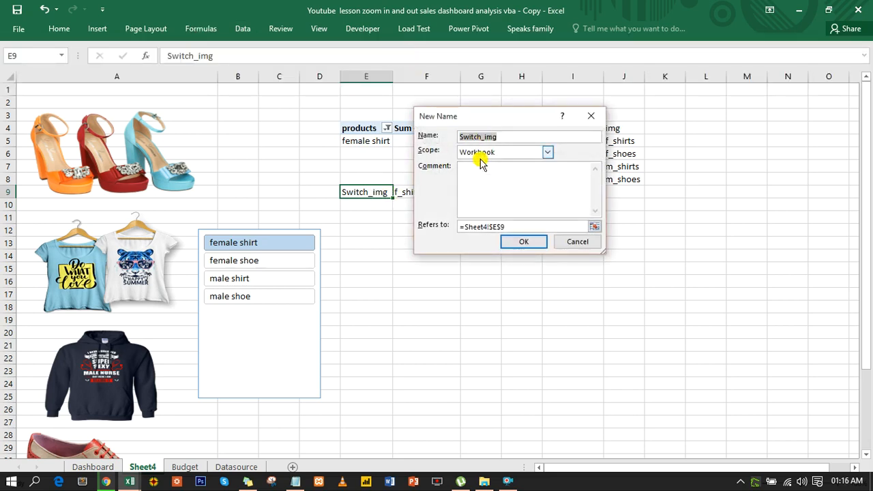
left_click(516, 228)
left_click_drag(505, 227, 466, 227)
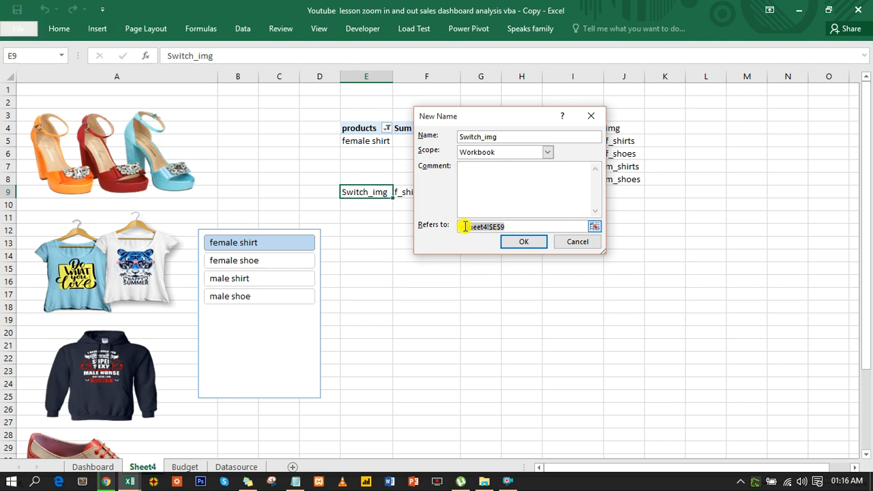
key("Delete")
left_click_drag(505, 120, 593, 122)
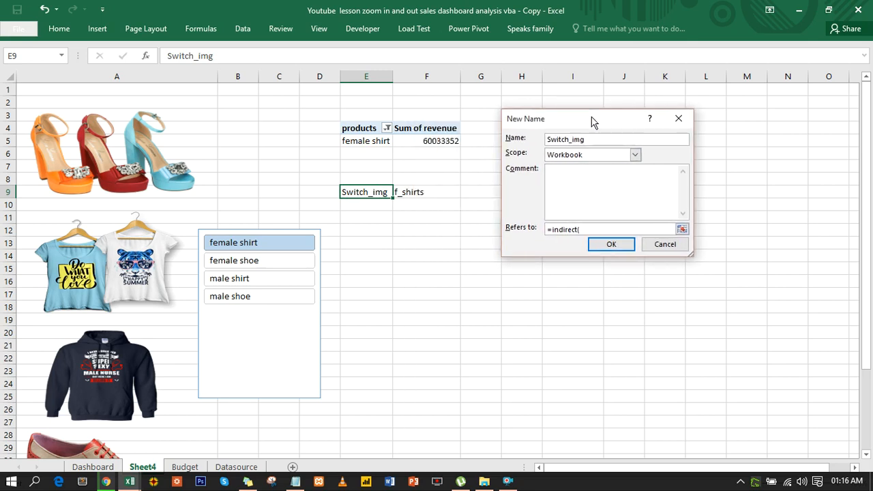
left_click(430, 191)
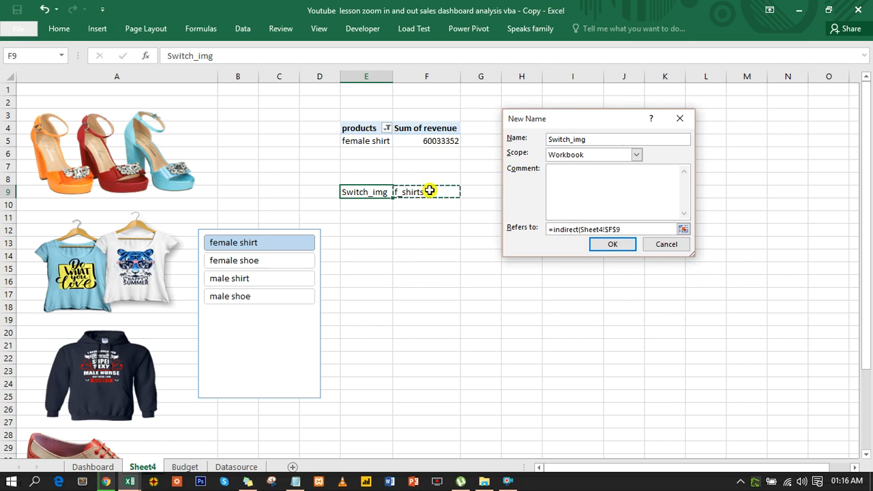
type(")")
key("Return")
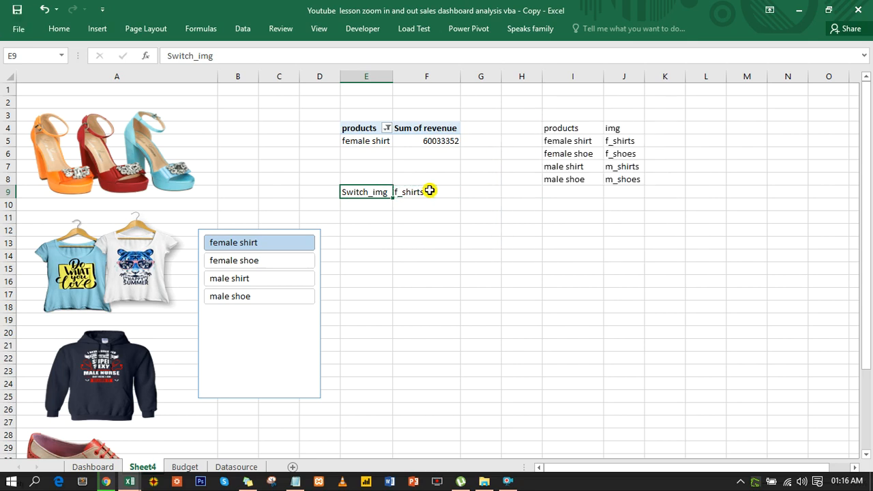
Check in the Name Manager which picture range the Switch_img name refers to.
left_click(203, 32)
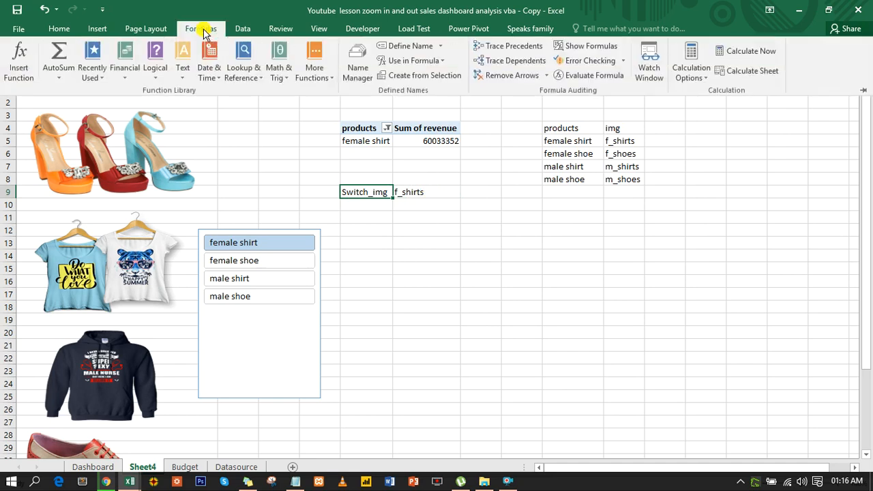
left_click(358, 63)
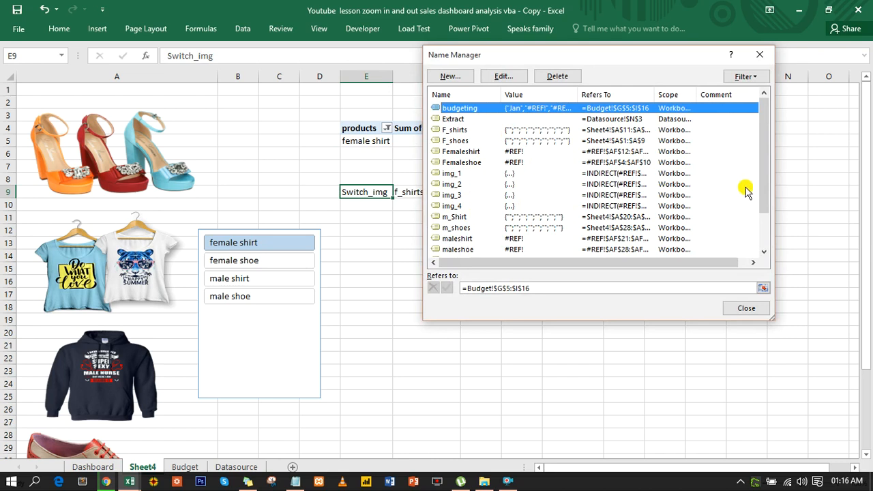
left_click_drag(764, 189, 775, 230)
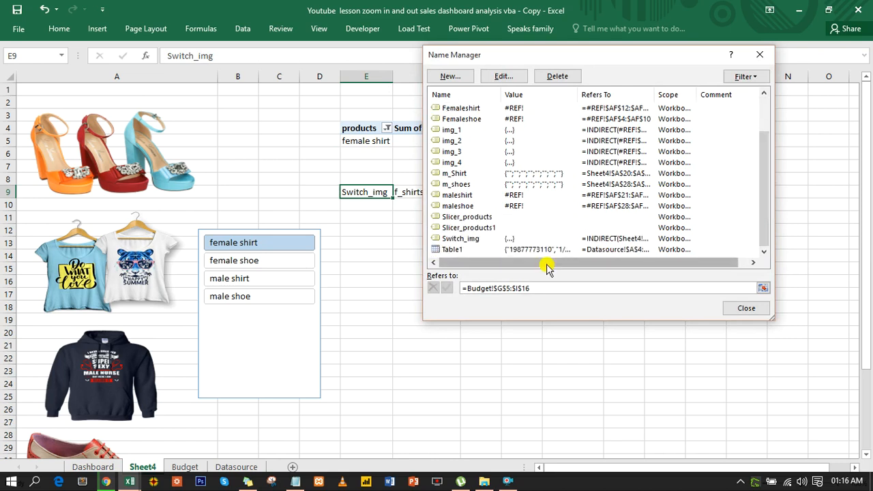
left_click(456, 239)
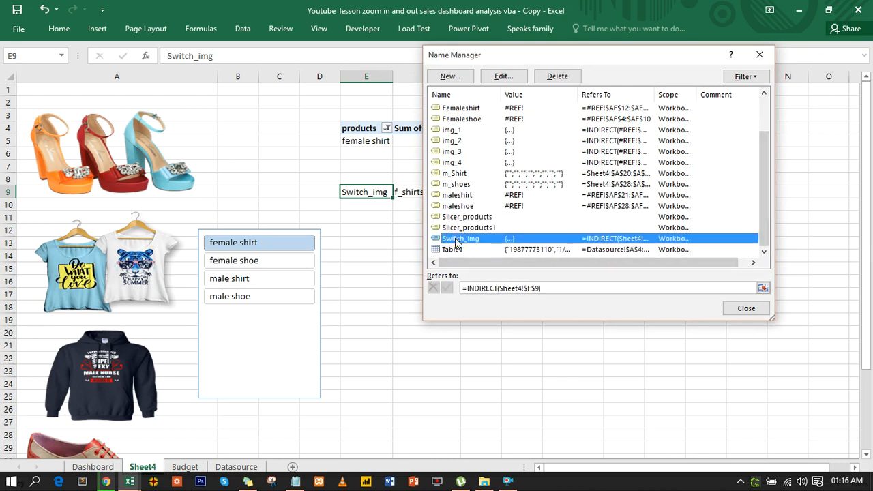
left_click(521, 288)
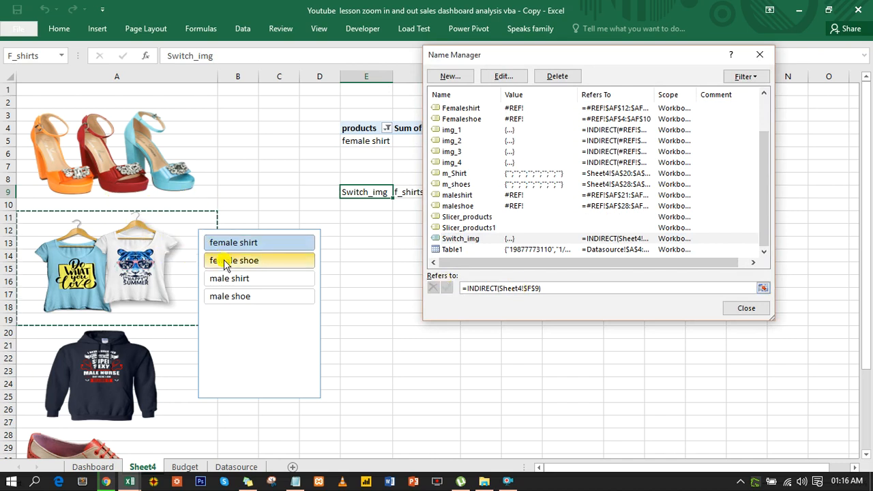
left_click(744, 308)
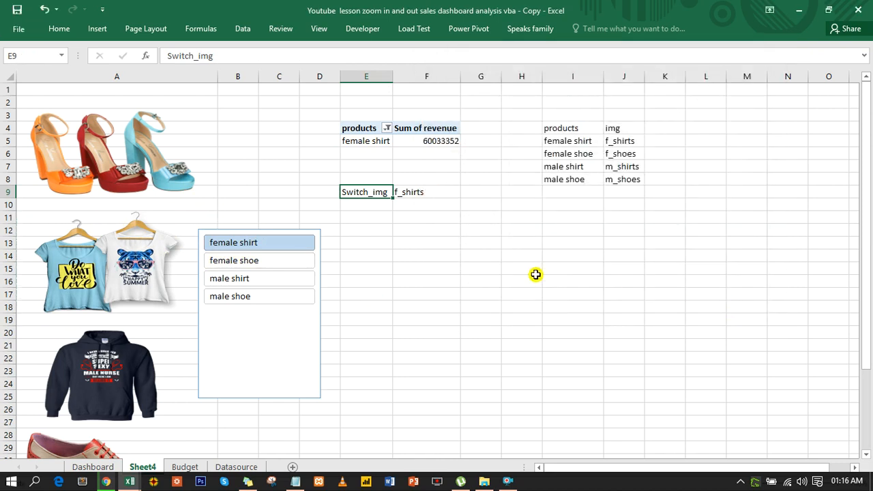
Copy the female shirts picture on Sheet4 and hide the sheet's gridlines.
left_click(122, 249)
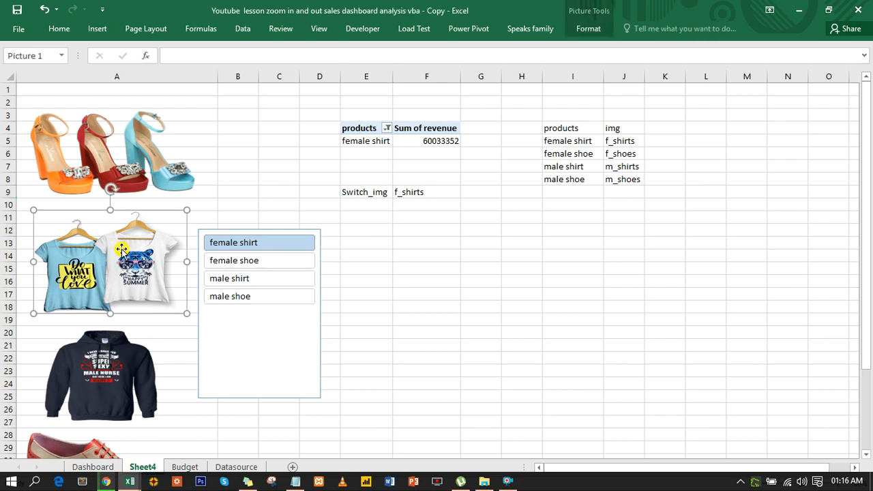
left_click(209, 176)
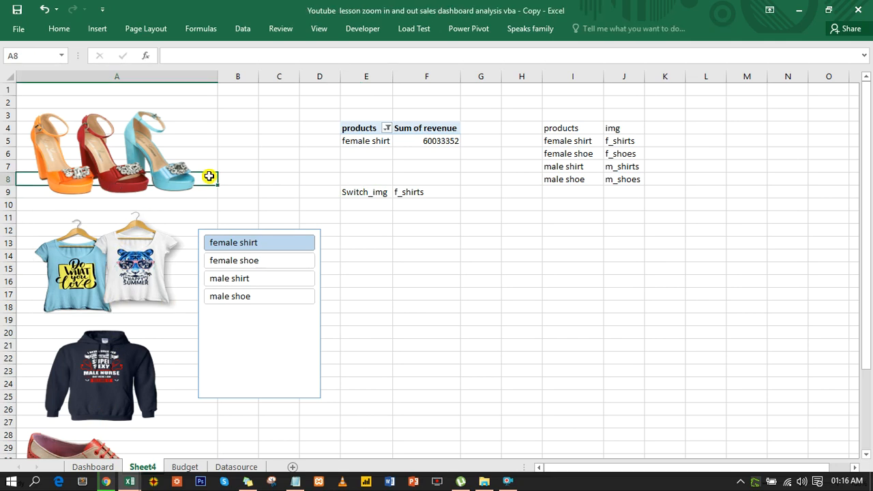
left_click(316, 28)
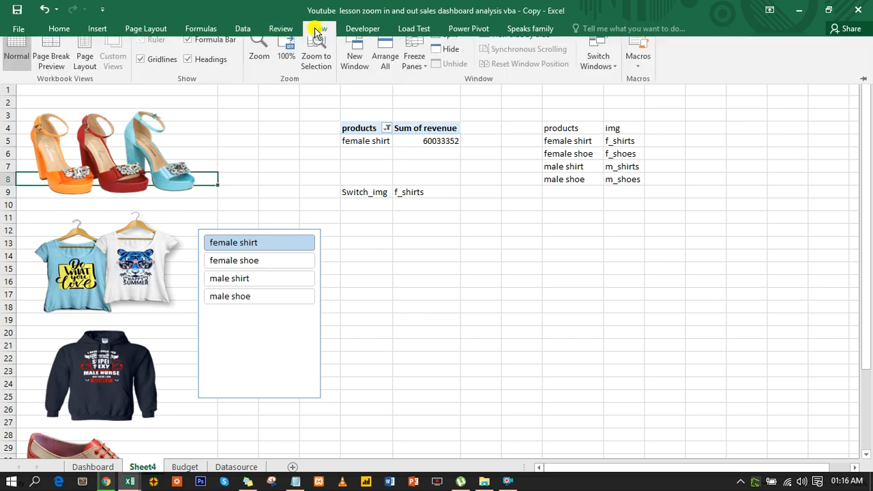
left_click(169, 69)
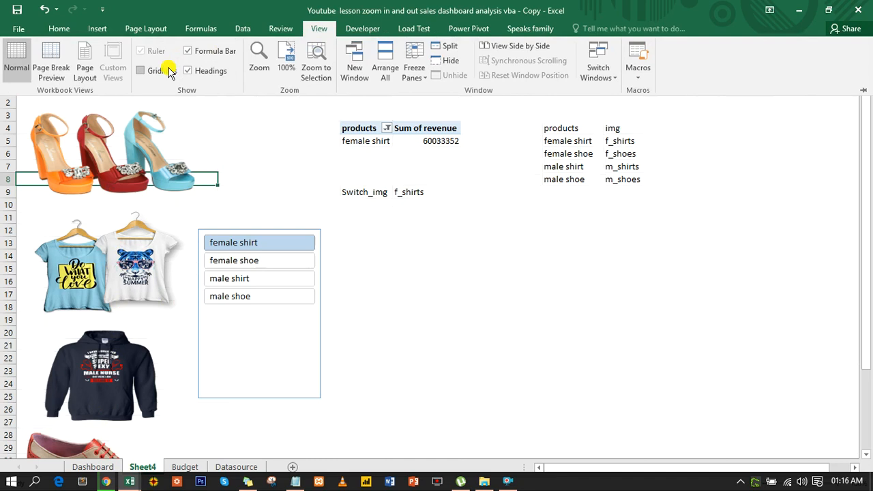
Paste the copied shirts picture on the Dashboard sheet and place it in the banner beside the Quantity Solid and COGS boxes.
left_click(106, 469)
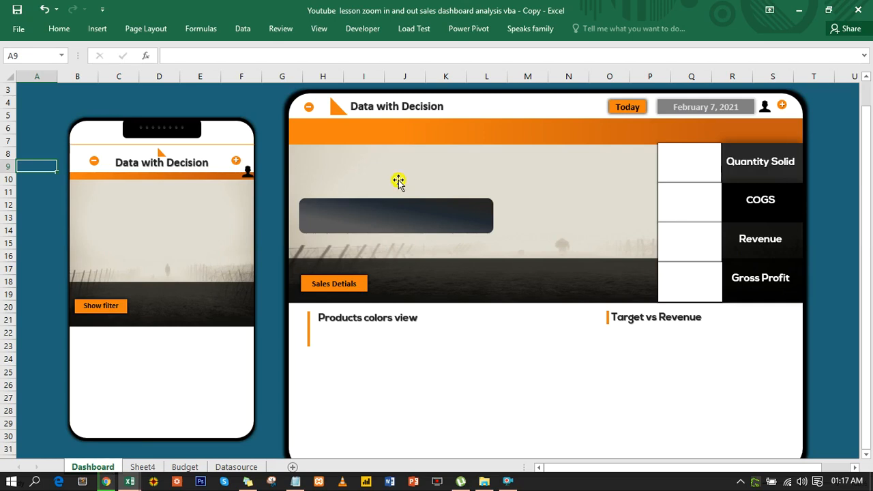
left_click(266, 98)
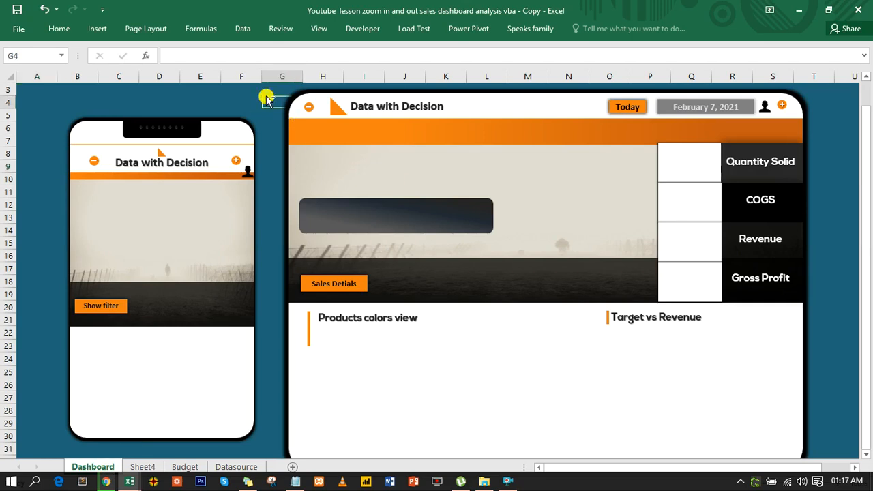
key("ctrl+v")
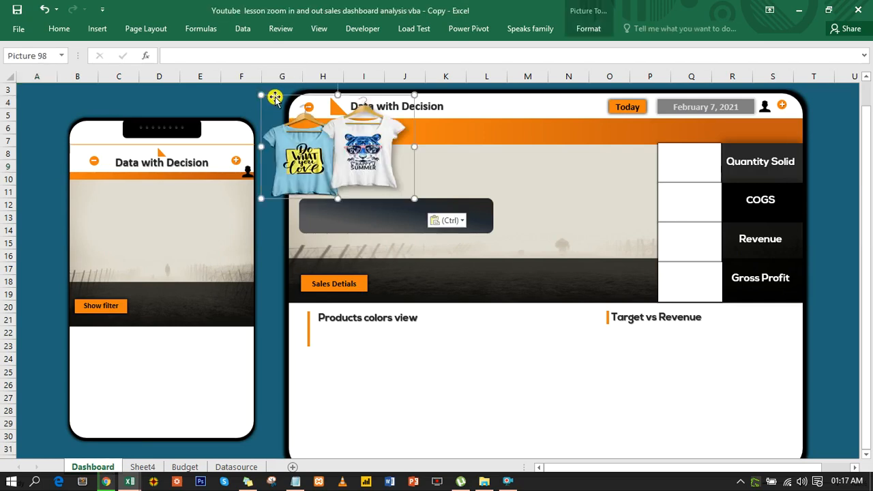
left_click_drag(277, 98, 507, 148)
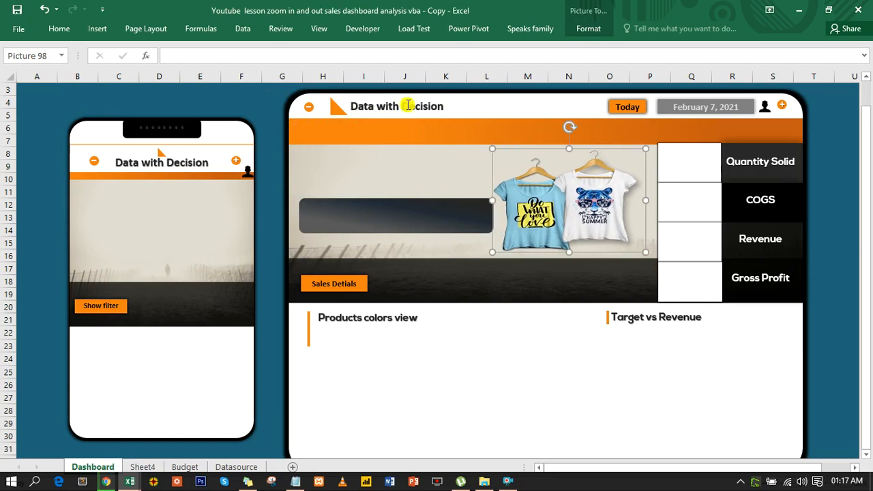
Link the pasted dashboard picture to the named formula =Switch_img.
left_click(292, 55)
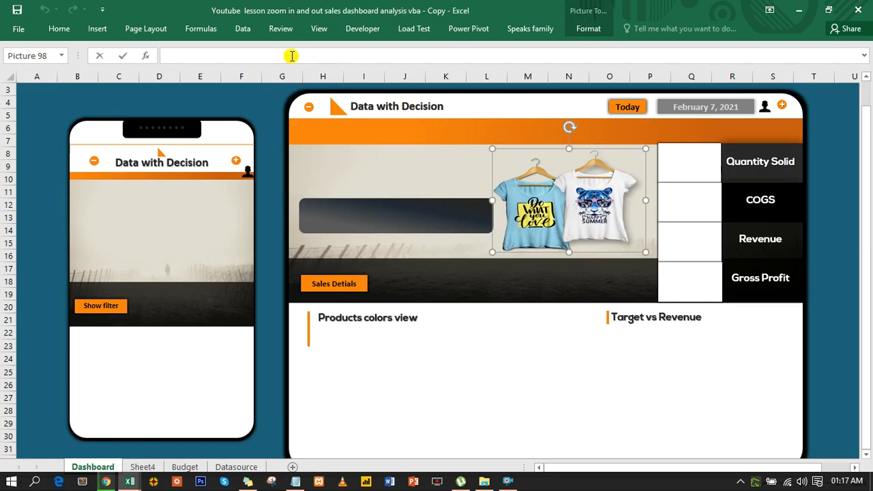
type("=s")
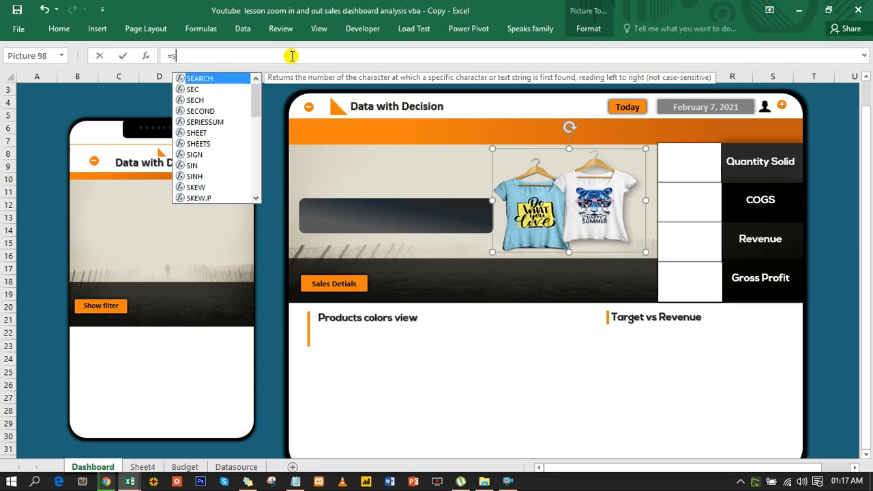
type("w")
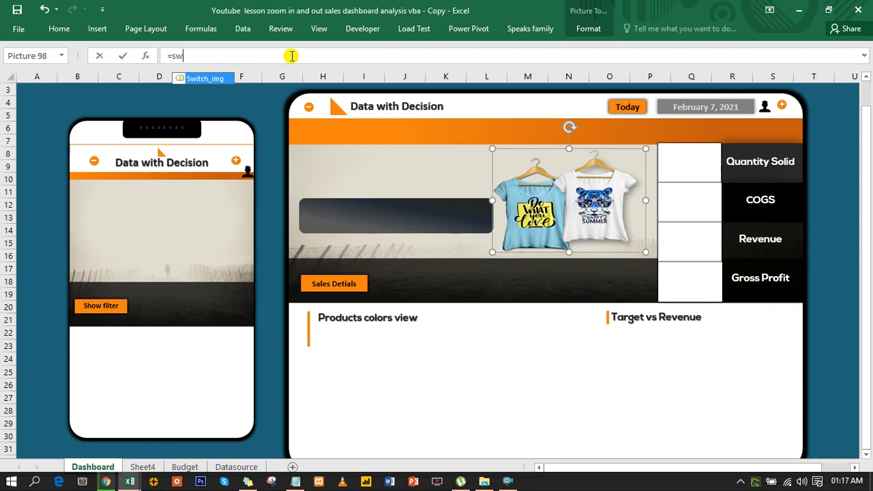
key("Tab")
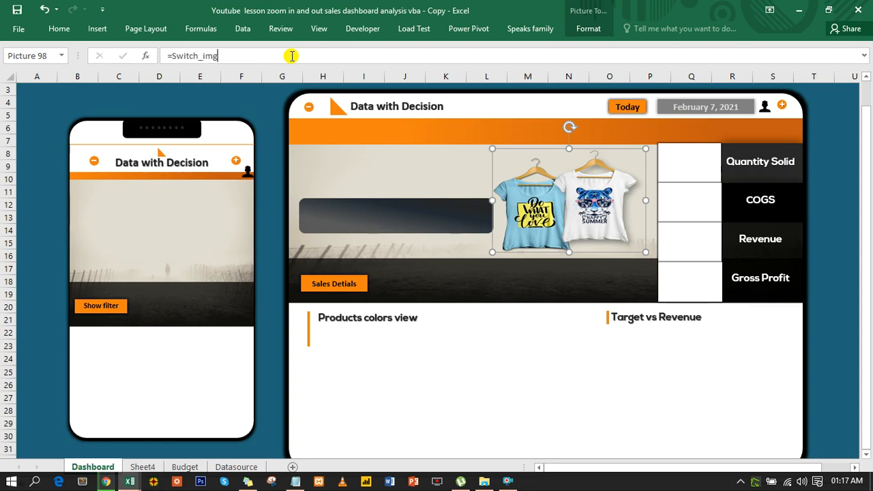
key("Return")
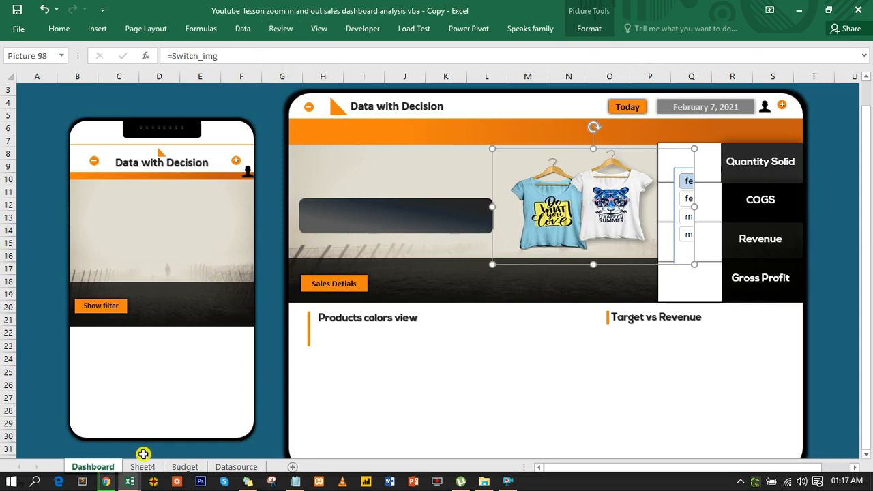
Cut the products slicer from Sheet4, paste it on the Dashboard sheet and place it over the phone panel.
left_click(143, 466)
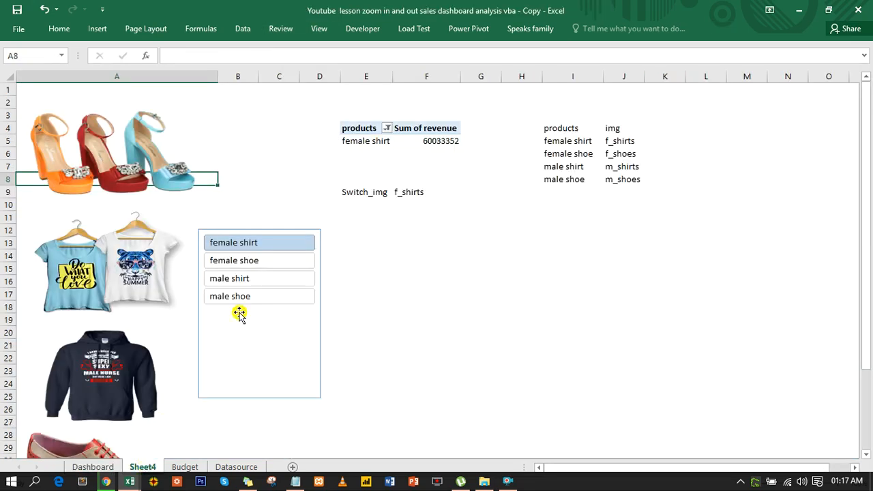
left_click(277, 231)
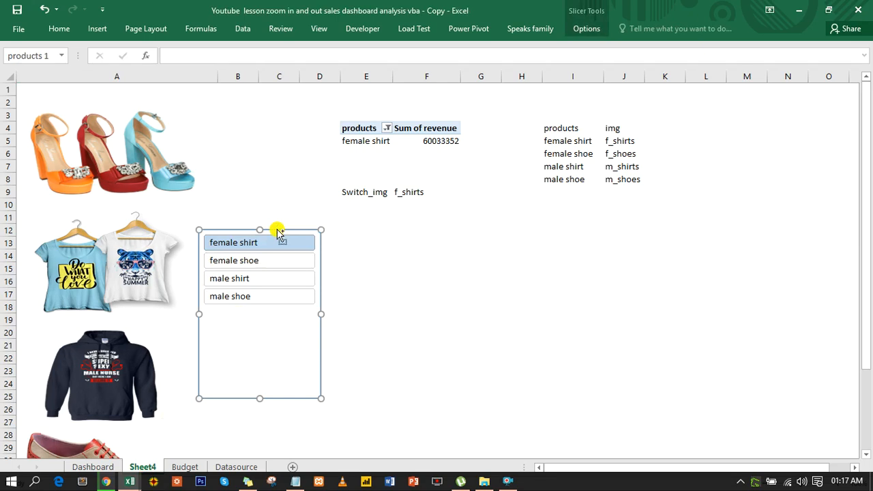
key("Delete")
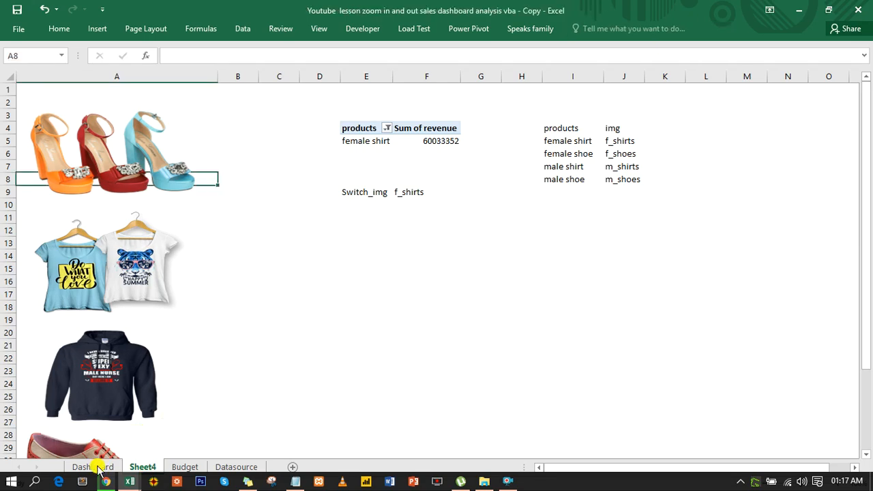
left_click(98, 467)
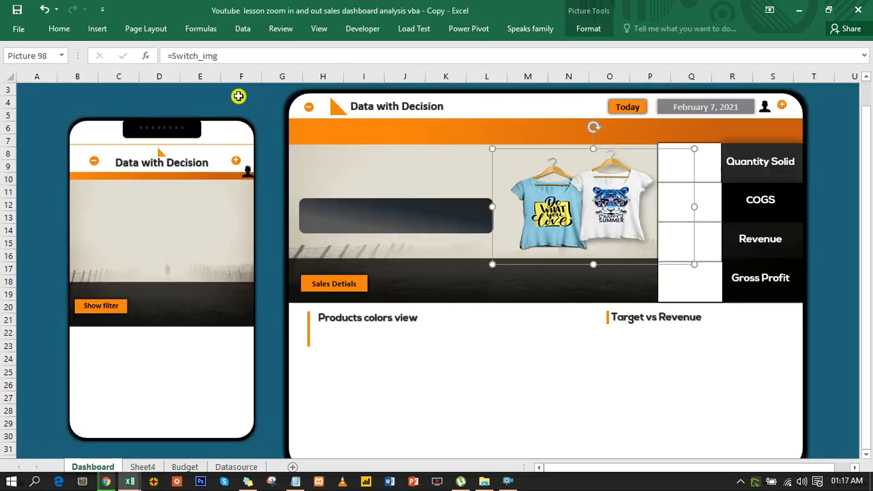
left_click(233, 98)
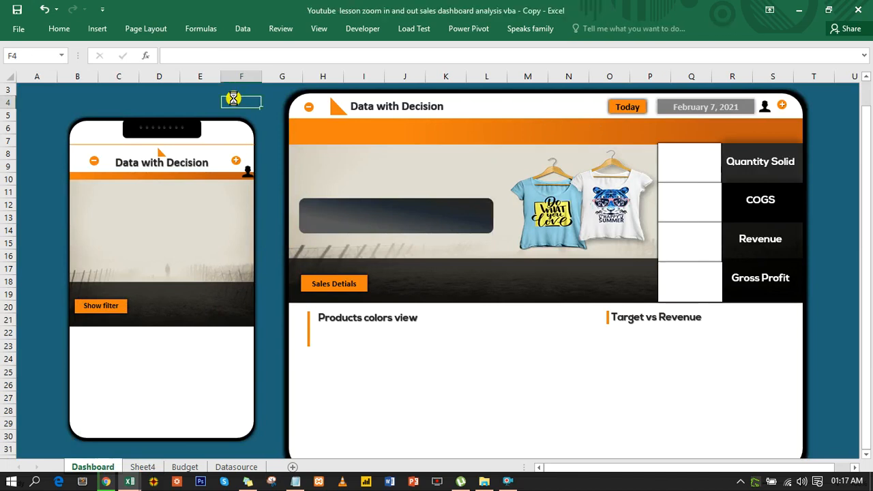
key("ctrl+v")
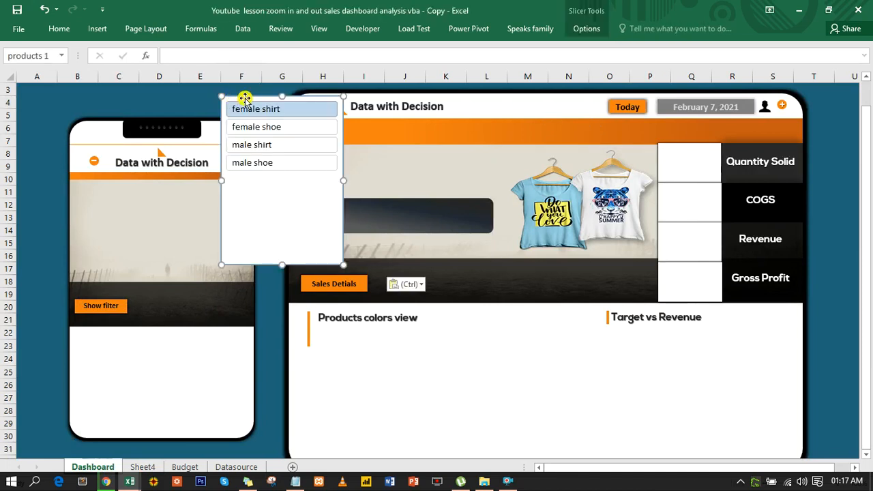
left_click_drag(245, 97, 171, 169)
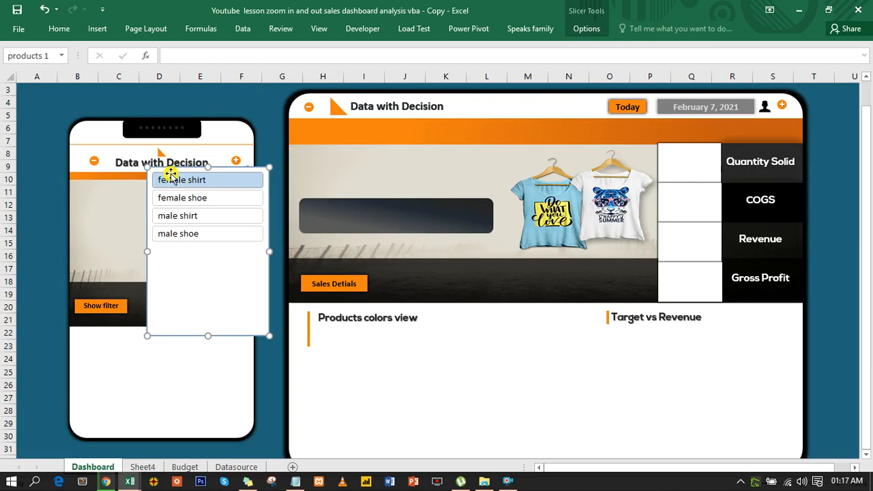
Filter the products slicer to female shoe and shift the linked picture slightly up and left within the banner.
left_click(185, 204)
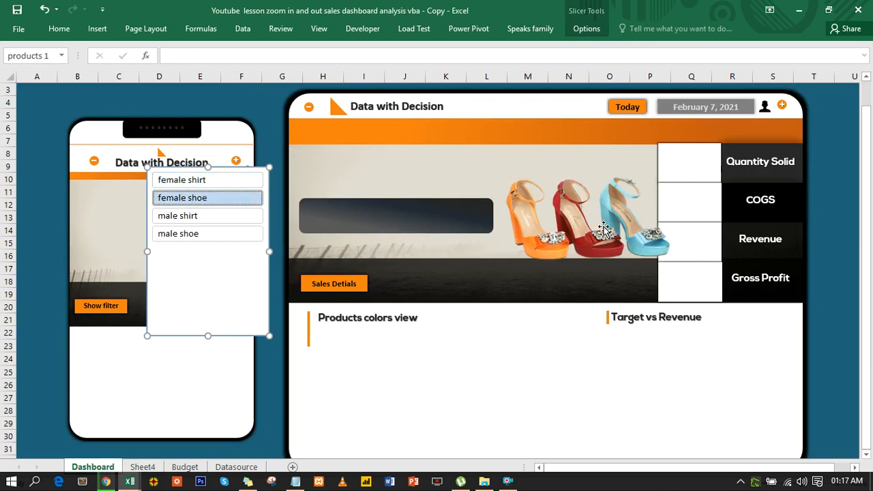
left_click(603, 228)
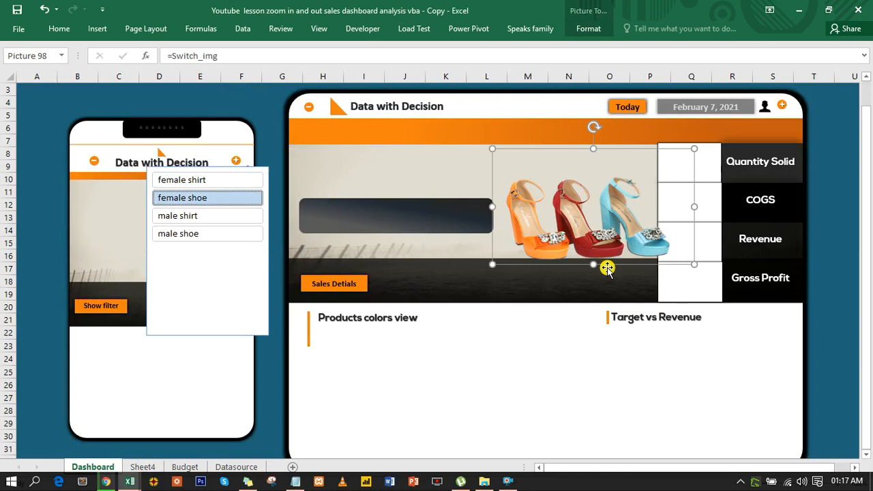
left_click_drag(608, 261, 595, 249)
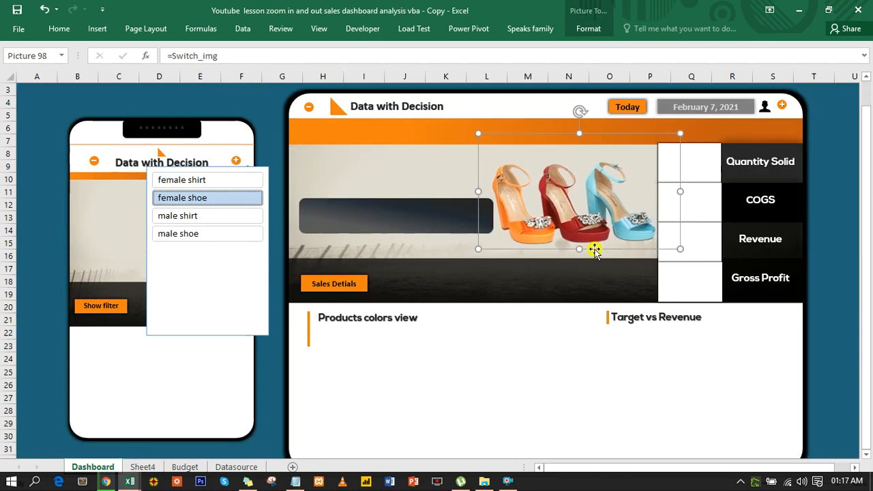
Switch the products slicer through male shirt, male shoe and female shirt to check how the linked picture responds.
left_click(237, 217)
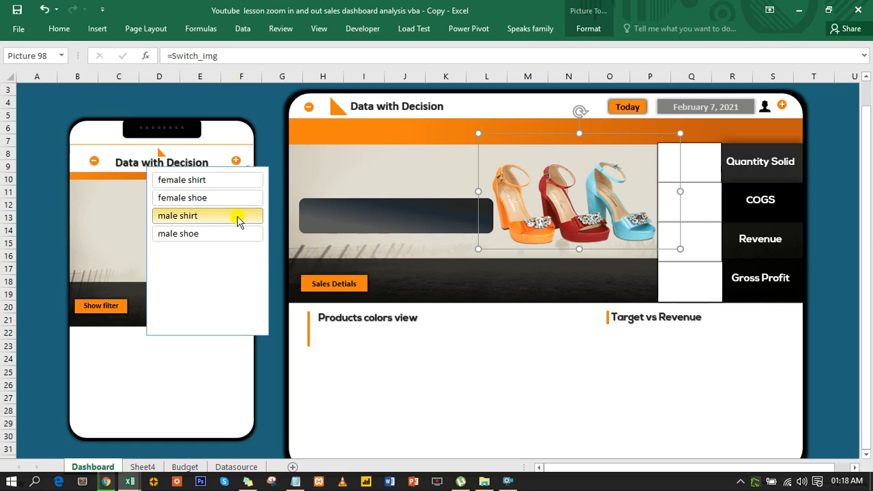
left_click(198, 217)
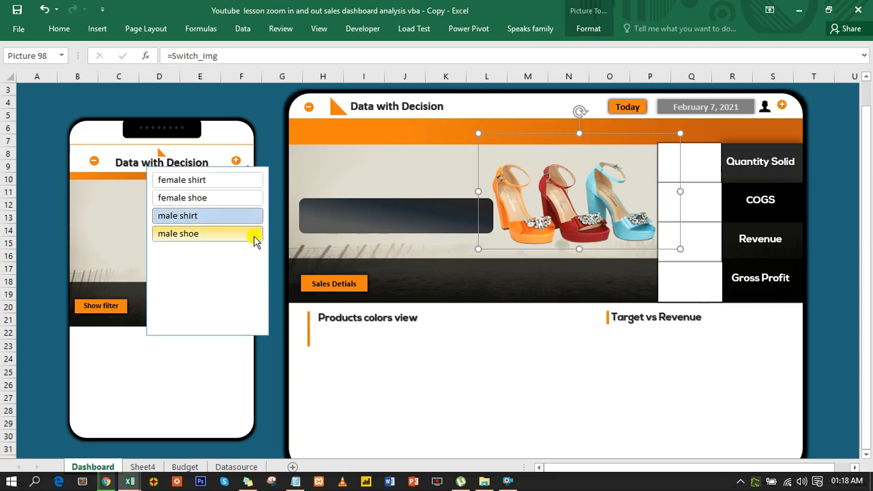
left_click(226, 233)
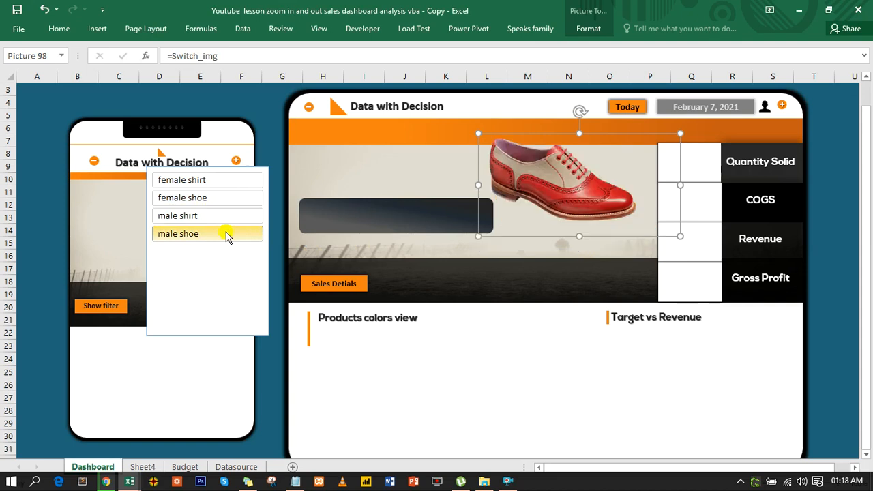
left_click(205, 180)
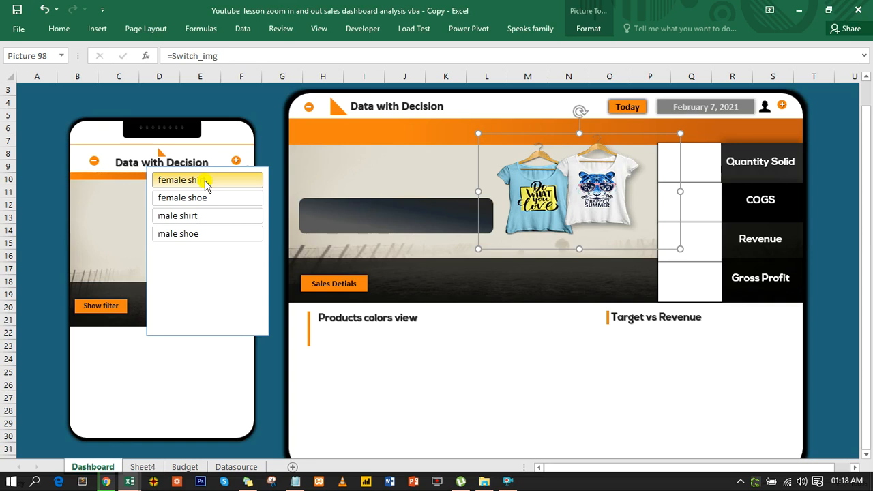
Check the img names for female shirt, female shoe and male shirt in the lookup table on Sheet4.
left_click(142, 466)
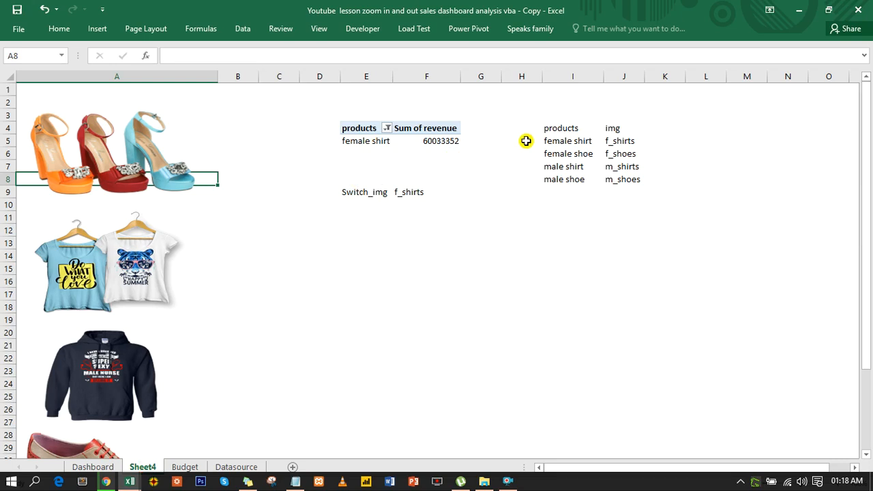
left_click(616, 140)
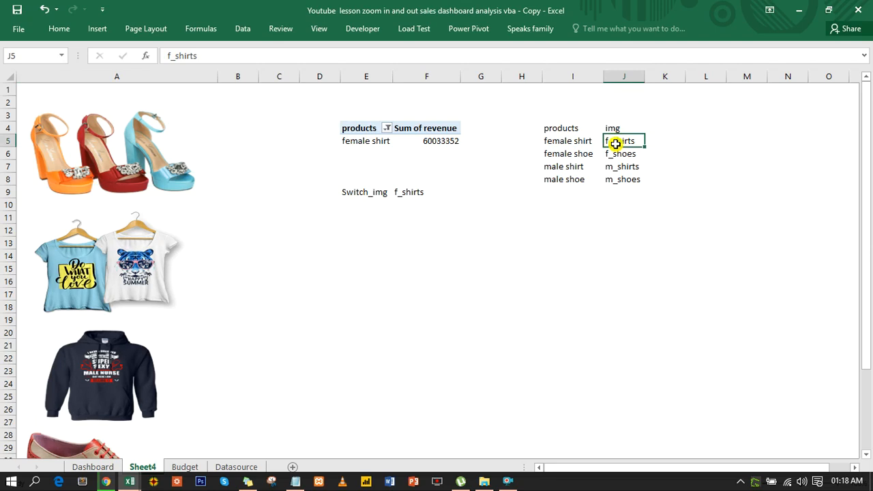
left_click(611, 153)
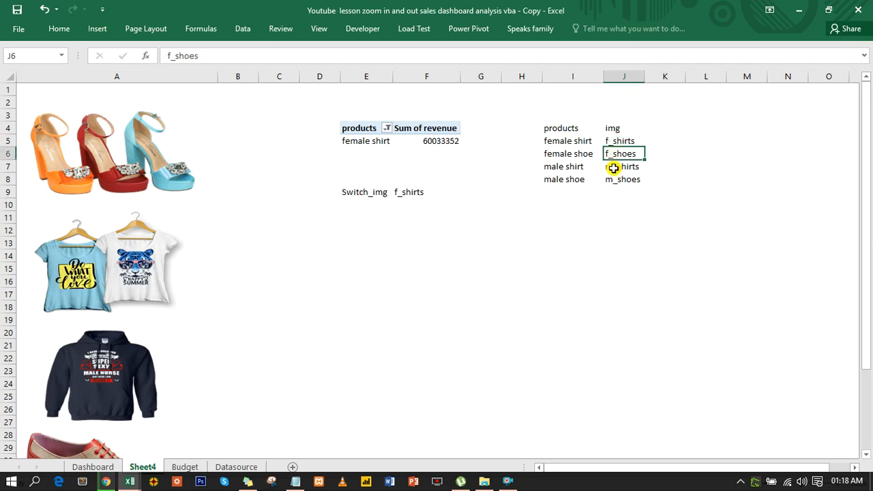
left_click(613, 167)
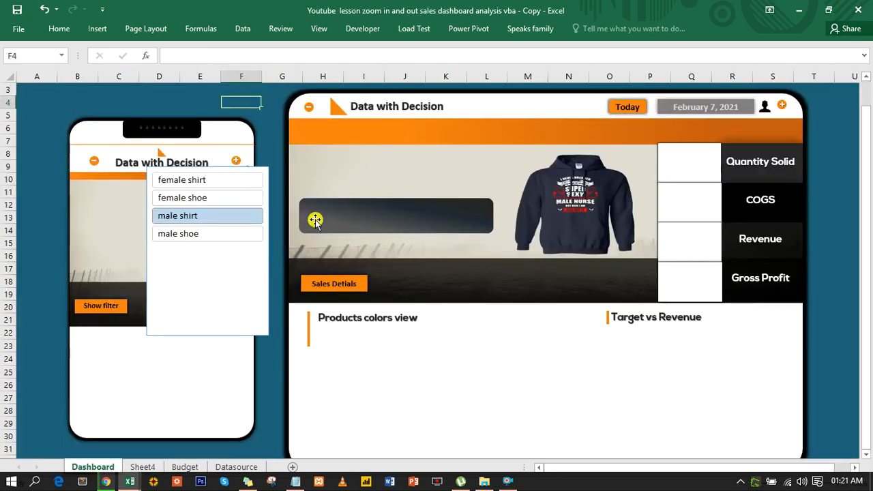
Filter the Dashboard's products slicer to male shoe and insert a plain black WordArt text on the sheet.
left_click(230, 235)
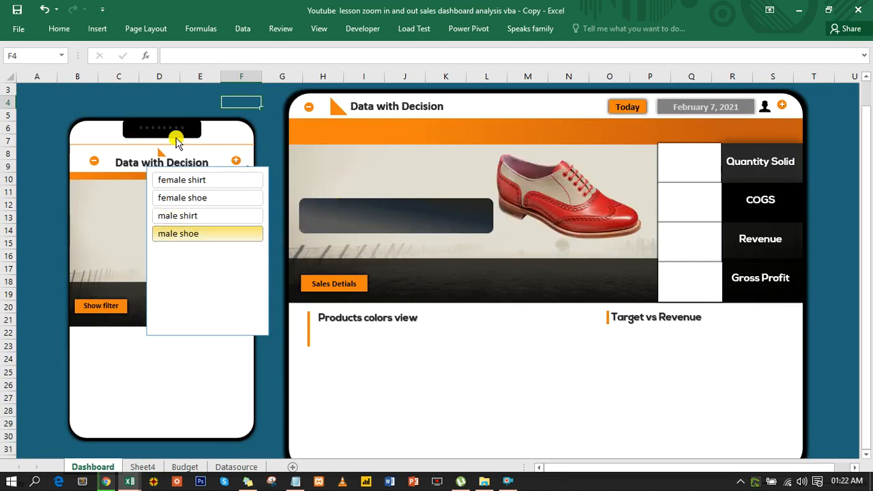
left_click(97, 29)
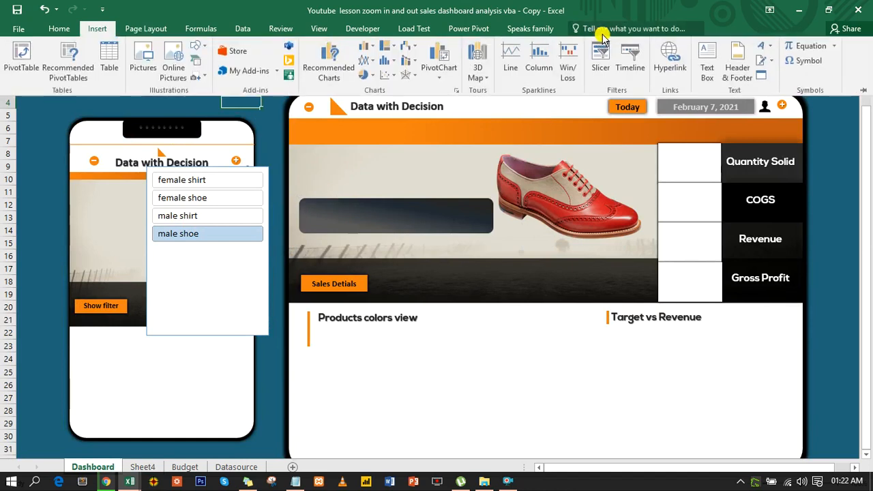
left_click(763, 47)
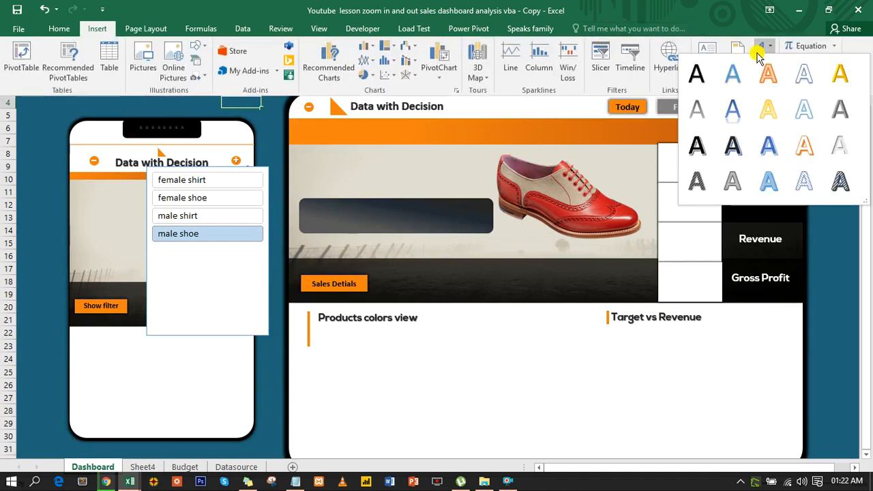
left_click(689, 84)
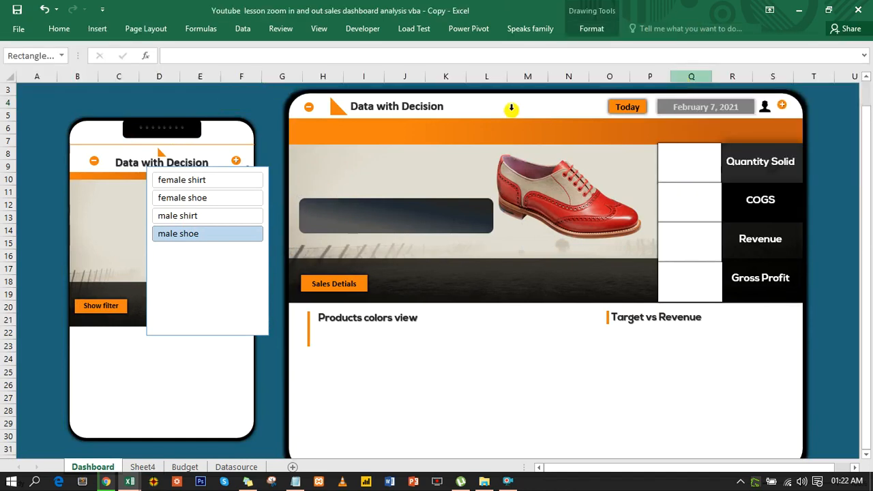
Try to link the new WordArt to the product name with the formula =Sheet4!E6.
left_click(226, 59)
type("=")
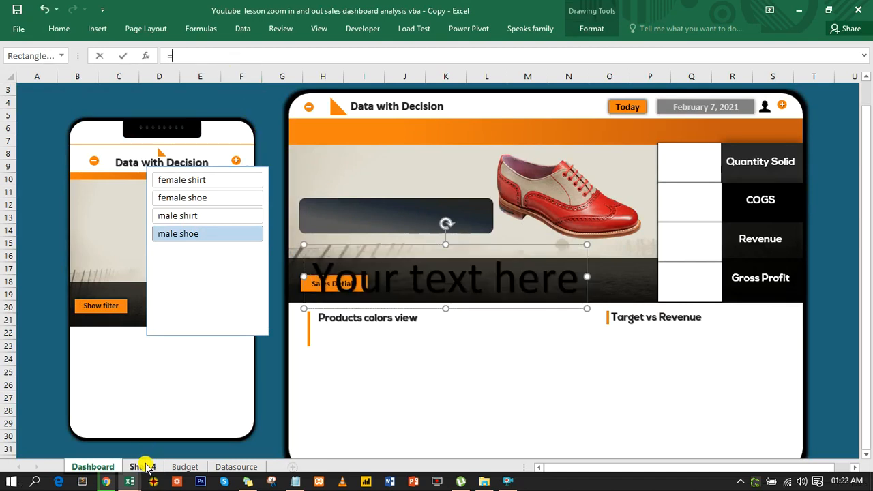
left_click(143, 467)
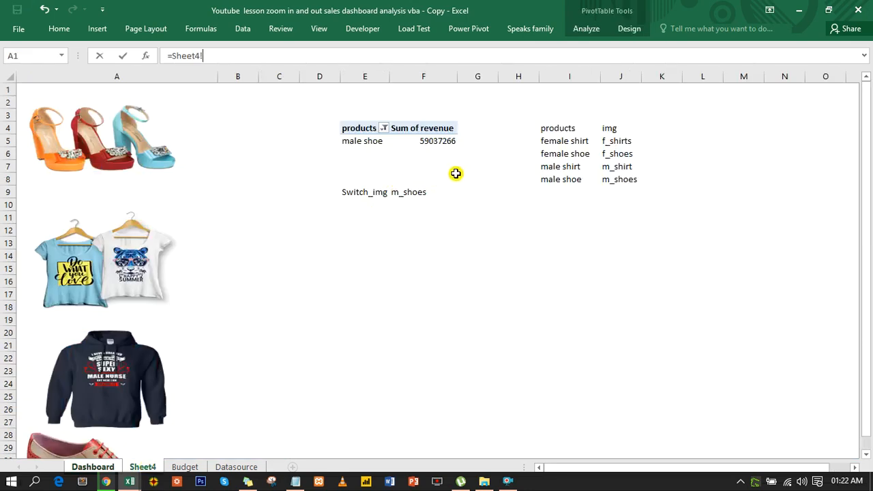
left_click(370, 143)
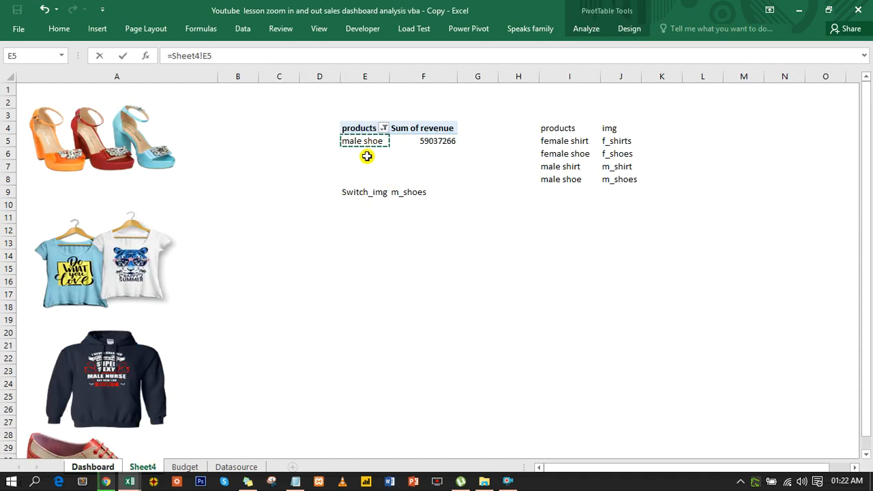
left_click(367, 156)
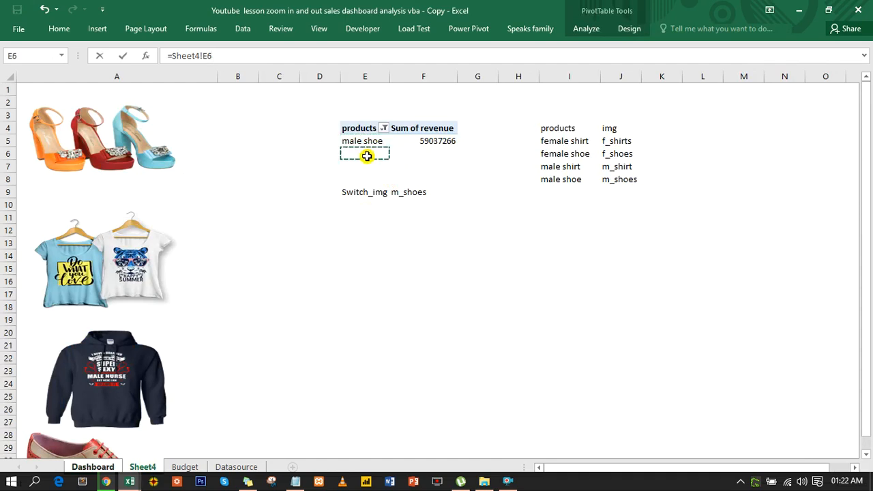
key("Return")
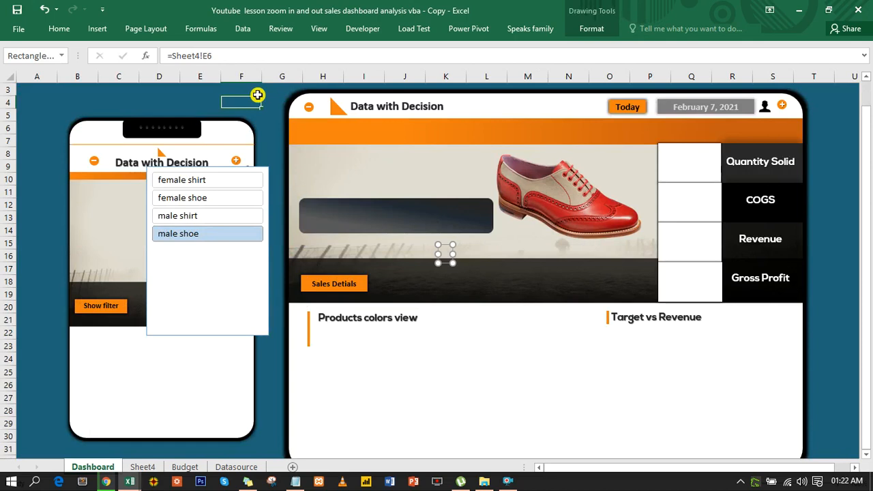
Link the WordArt to the product name with =Sheet4!E5 and move it above the dark rounded box in the banner.
left_click_drag(220, 56, 182, 55)
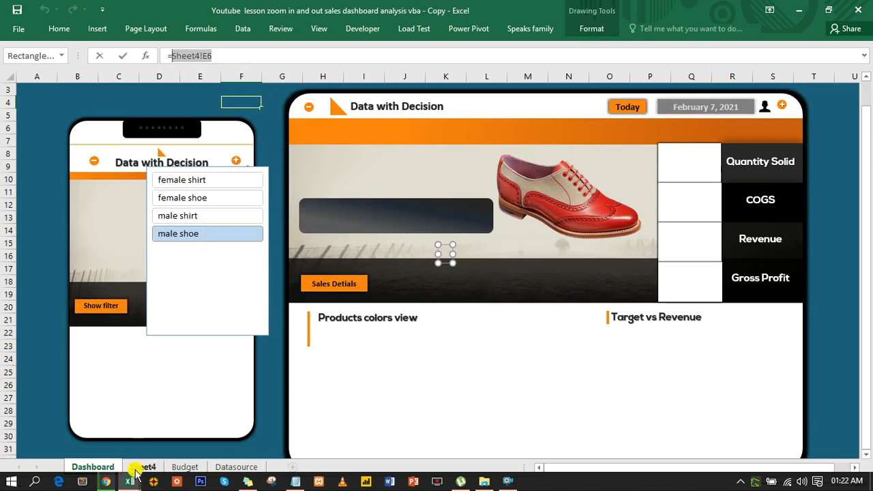
left_click(141, 467)
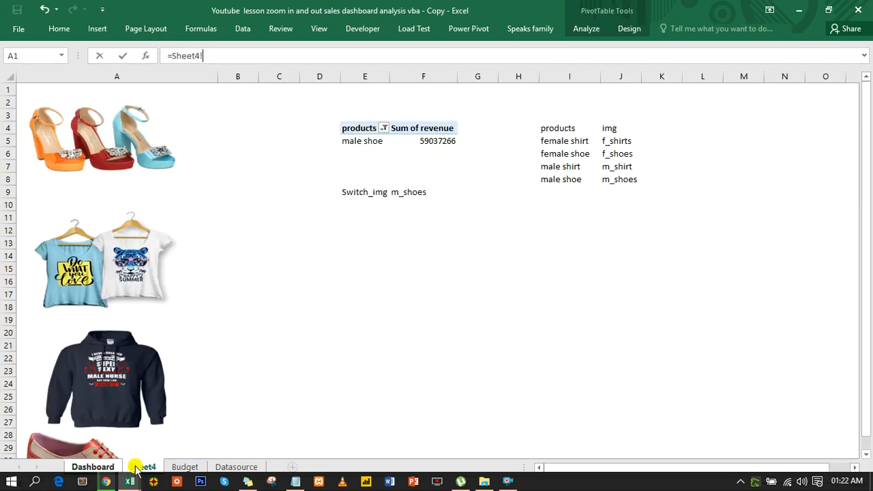
left_click(372, 144)
key("Return")
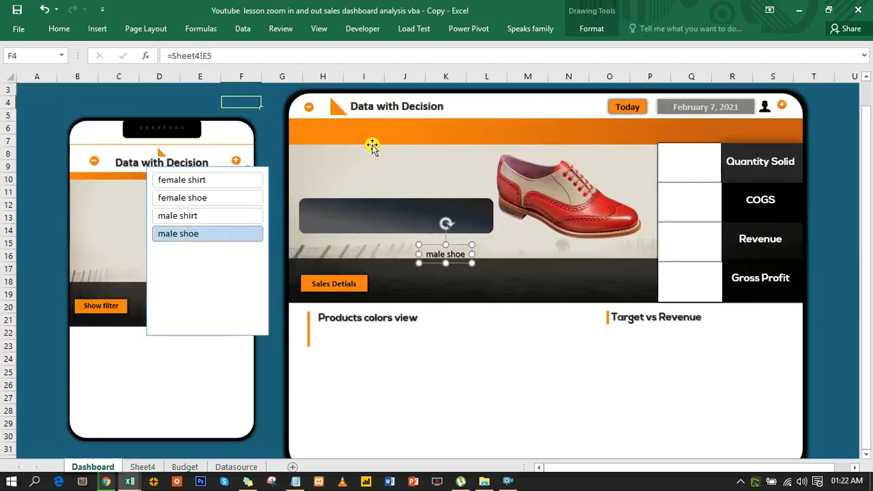
left_click_drag(456, 247, 403, 169)
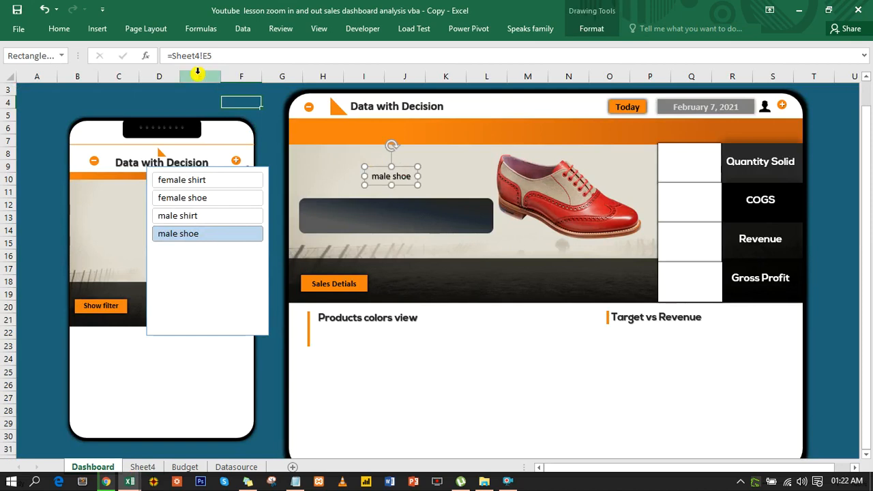
Format the product name label as 24 pt Nexa Bold and raise it to just below the orange bar.
left_click(76, 31)
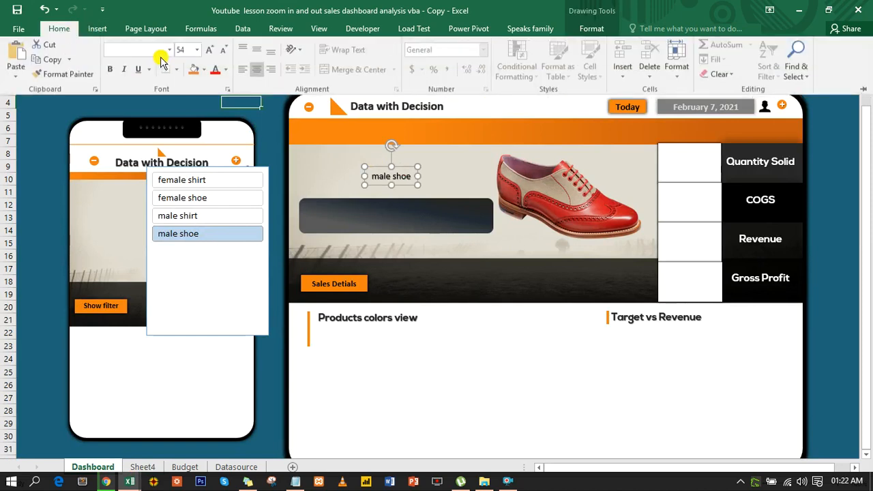
left_click(197, 51)
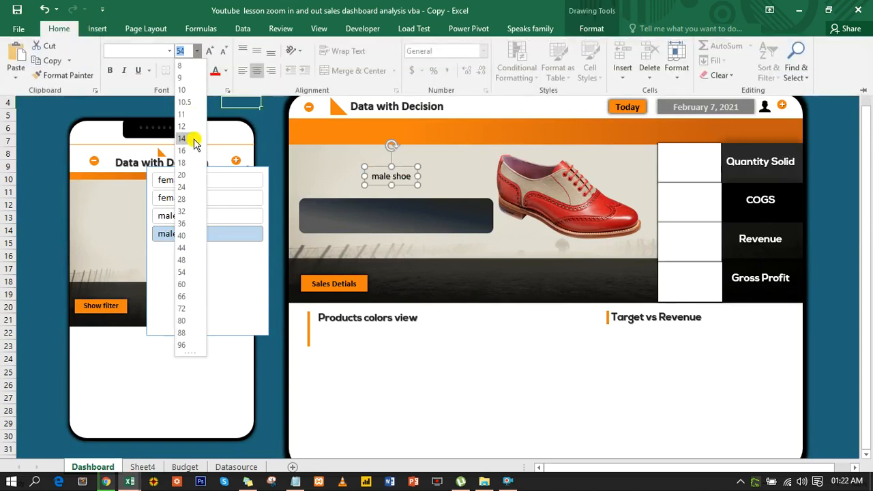
left_click(184, 188)
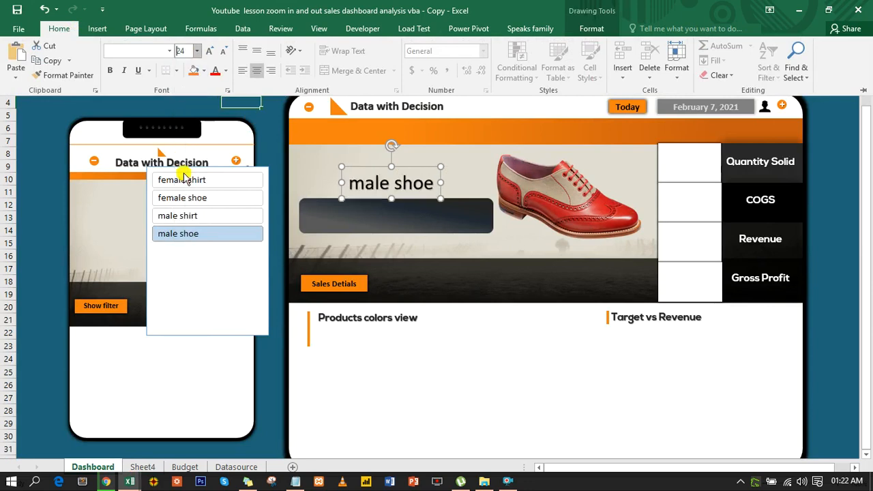
left_click(137, 51)
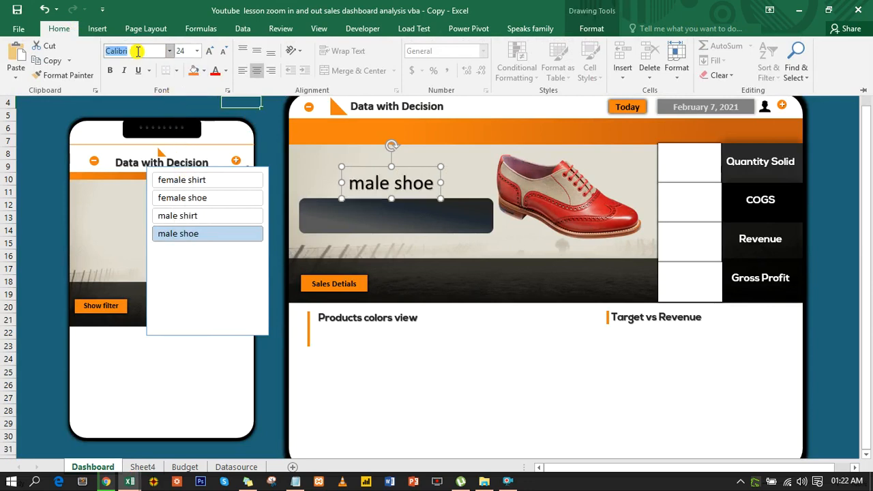
type("Nexa Bold")
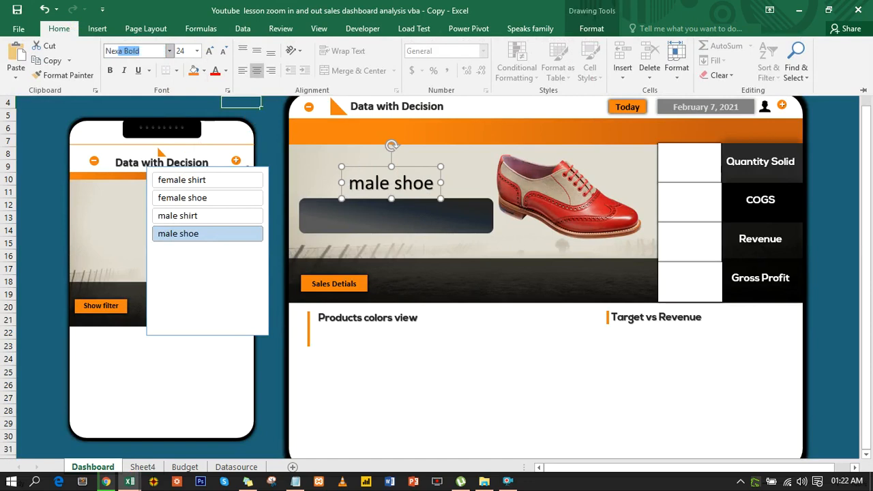
key("Return")
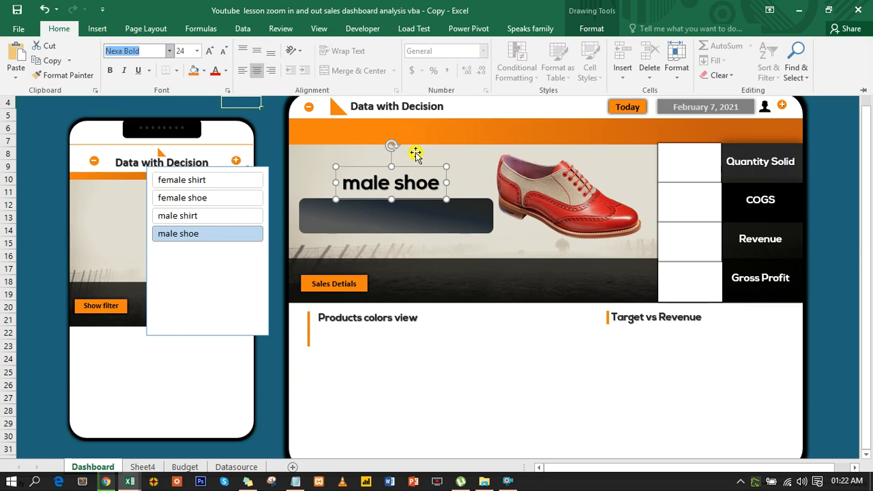
key("ctrl+F1")
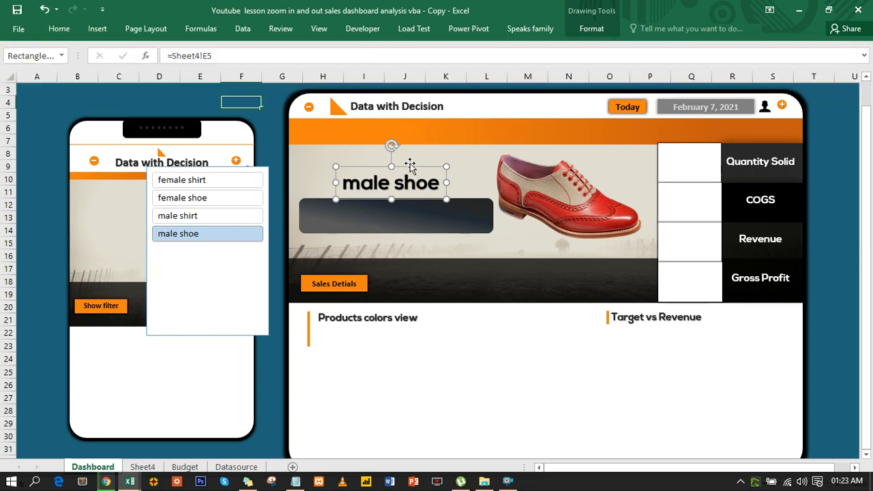
left_click_drag(409, 168, 410, 148)
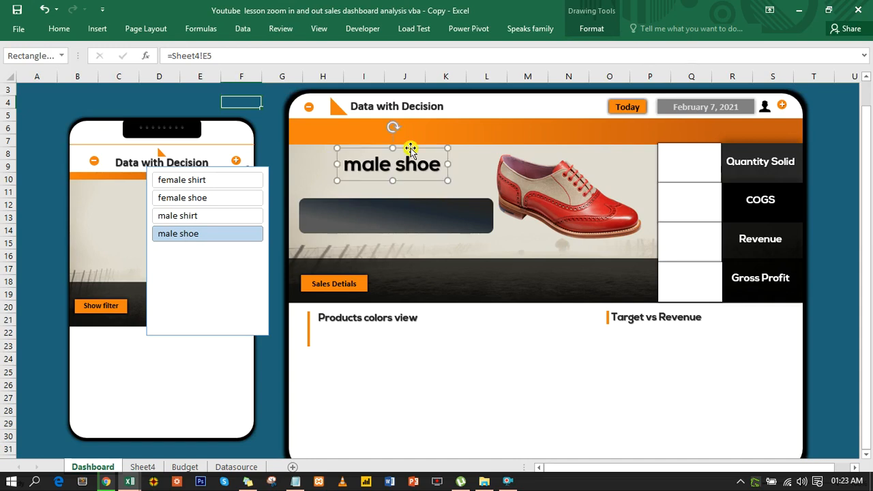
left_click(48, 151)
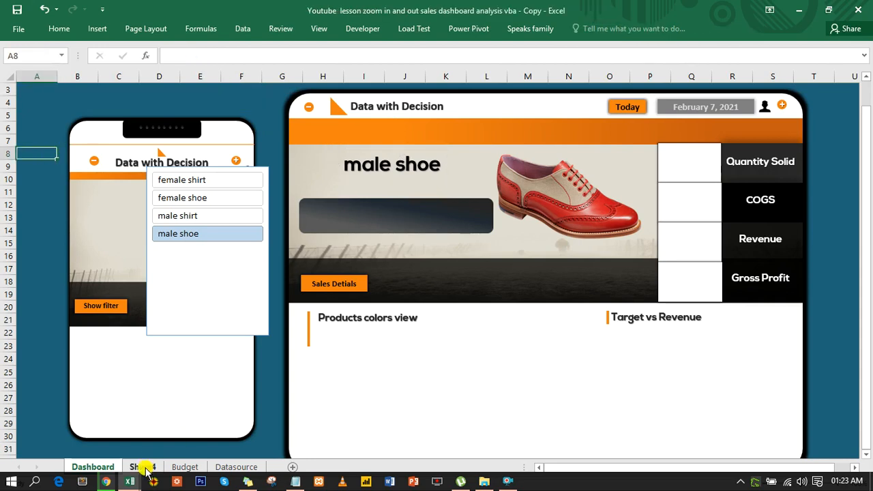
Insert a month slicer for the products revenue PivotTable on Sheet4 and move it below the Switch_img row, clear of its cells.
left_click(142, 467)
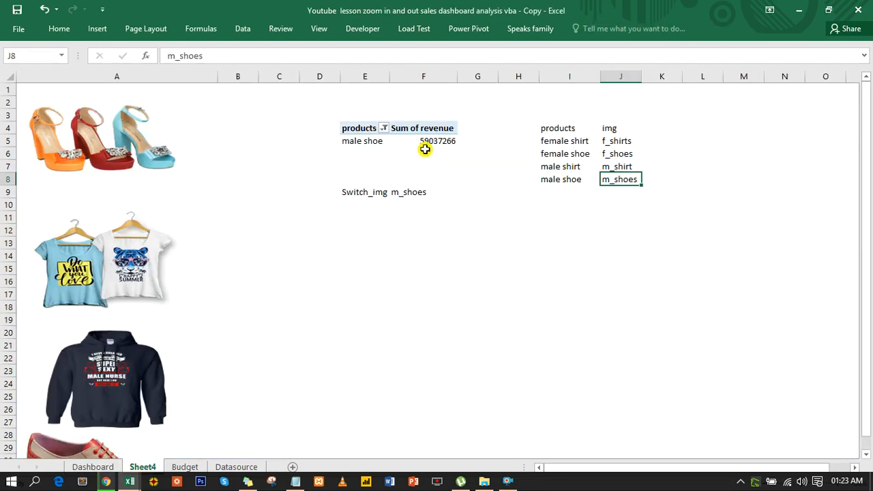
left_click(430, 144)
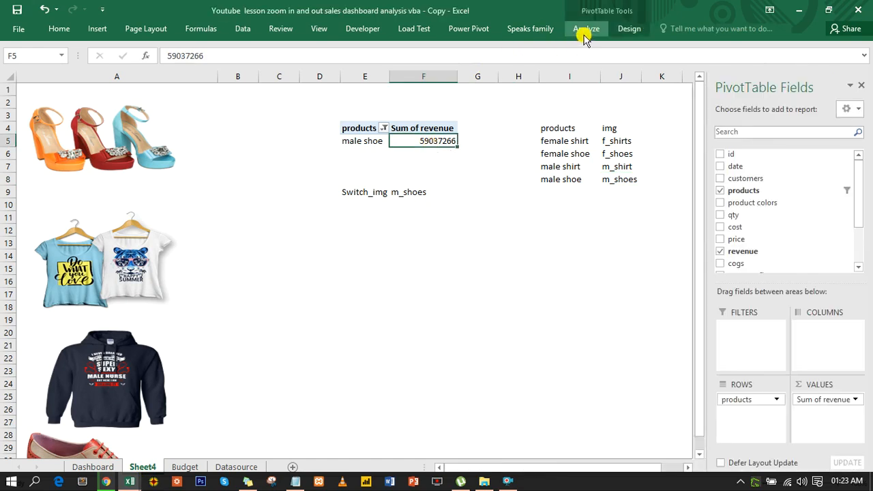
left_click(592, 34)
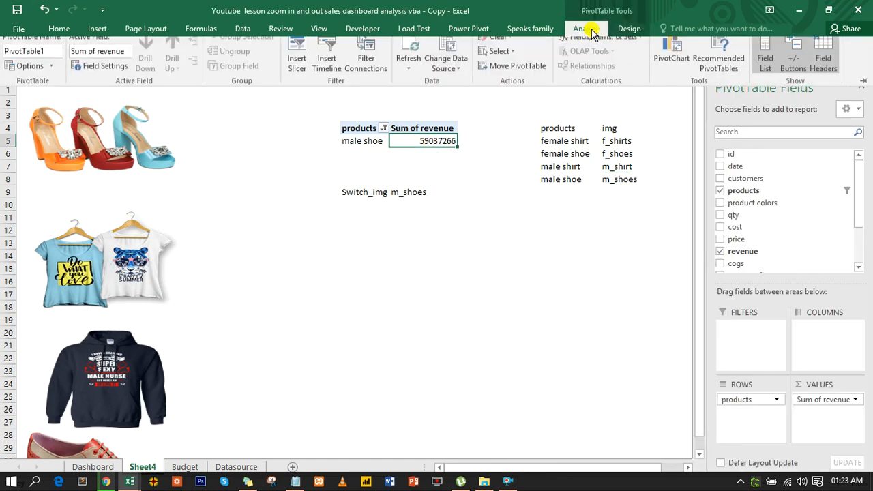
left_click(298, 53)
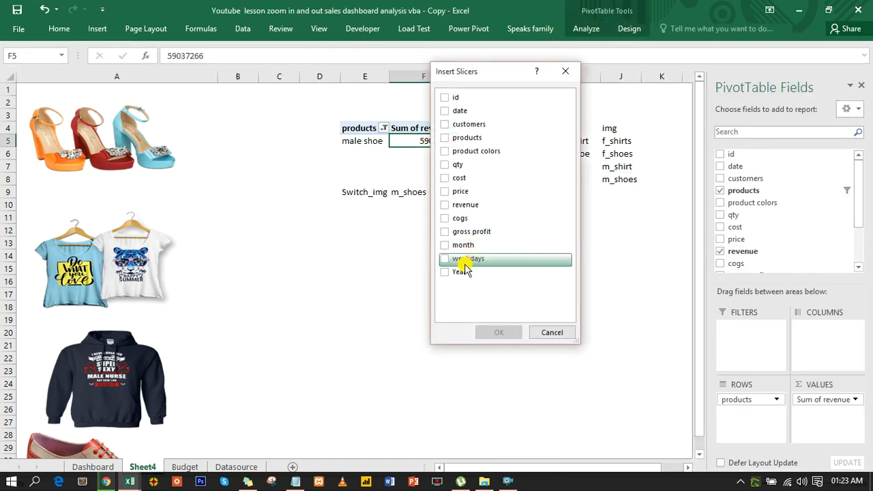
left_click(444, 245)
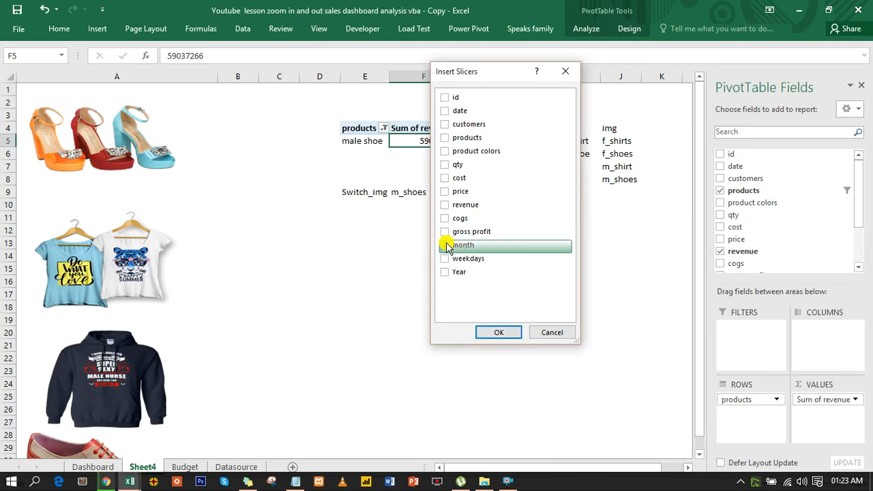
left_click(500, 332)
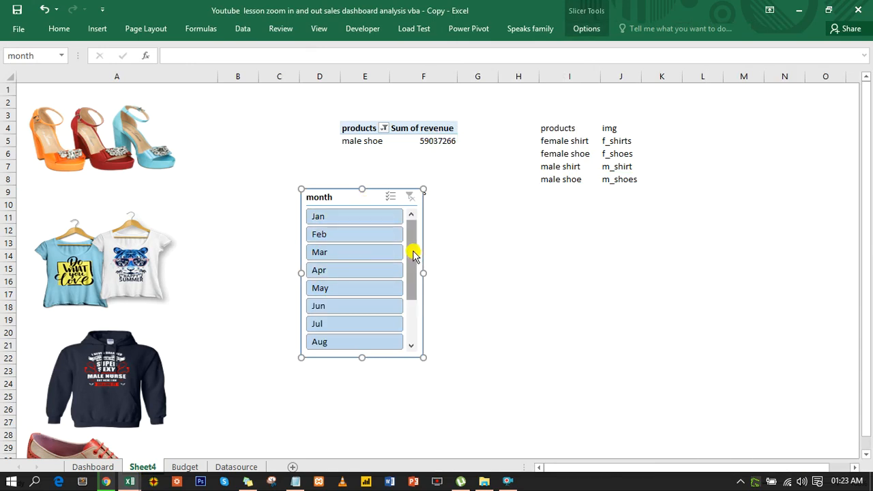
left_click_drag(412, 250, 477, 234)
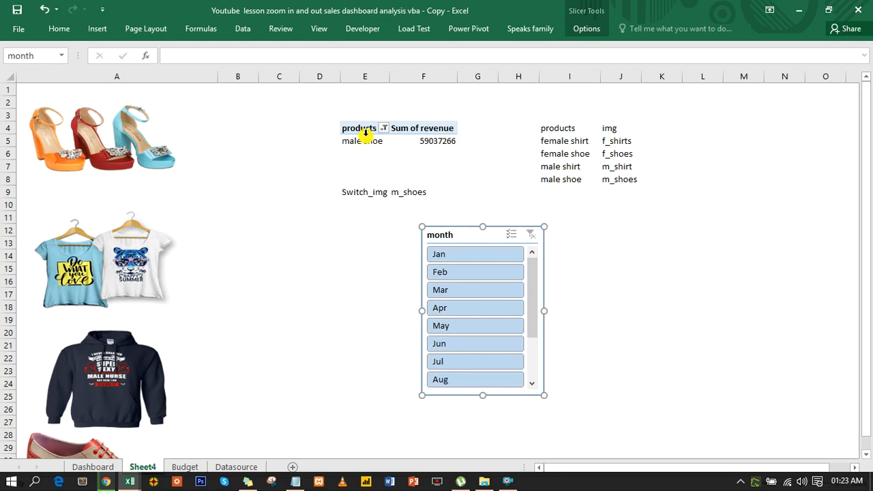
Copy the products revenue PivotTable in E4:F5 and select cell M4 as the destination for the duplicate.
left_click_drag(358, 129, 425, 139)
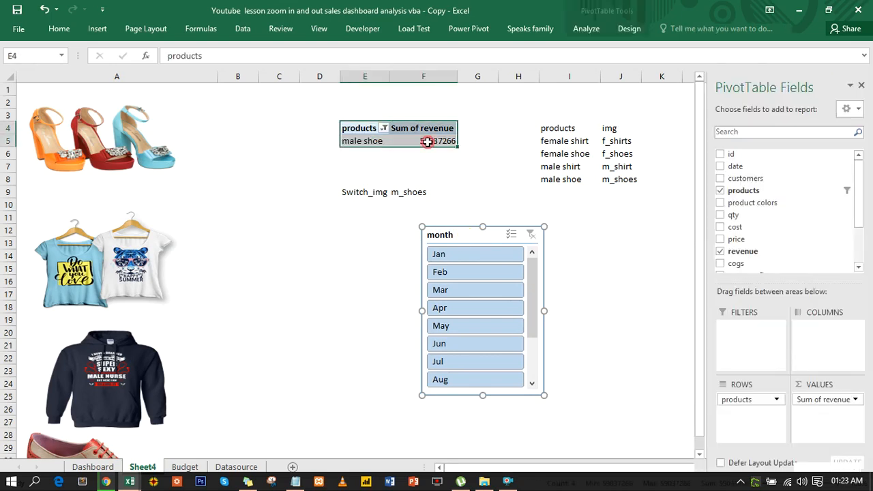
key("ctrl+c")
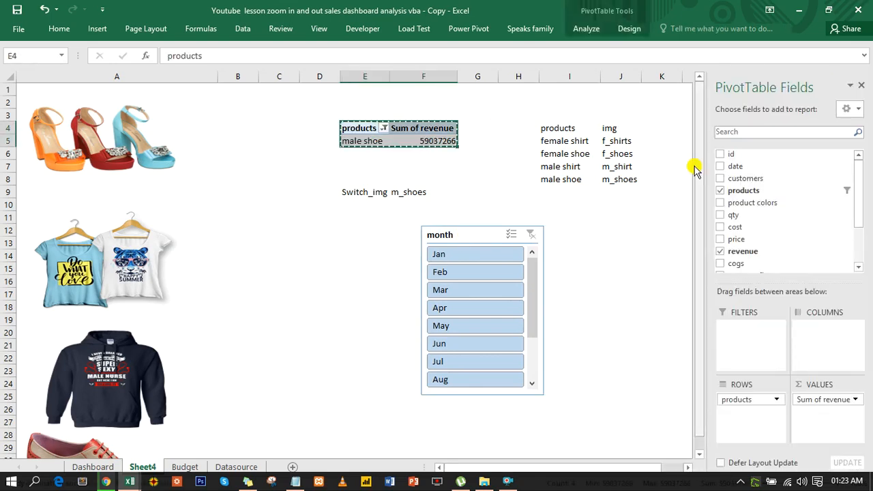
left_click(663, 115)
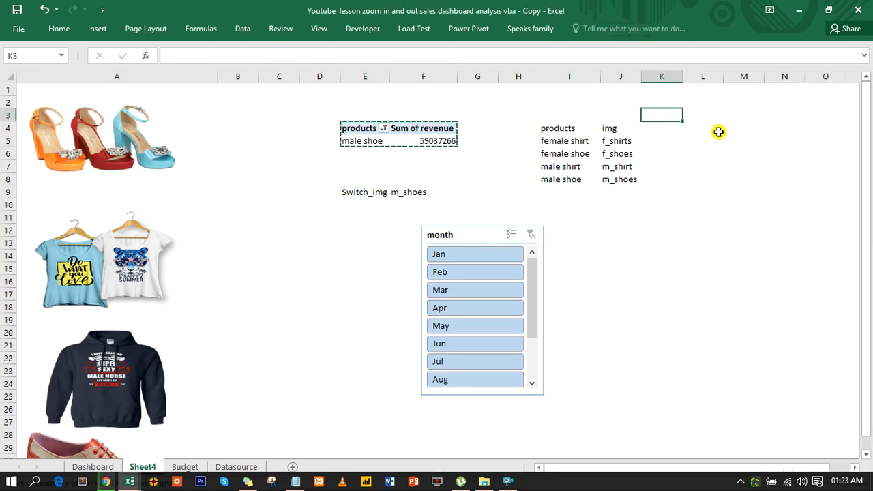
left_click(718, 129)
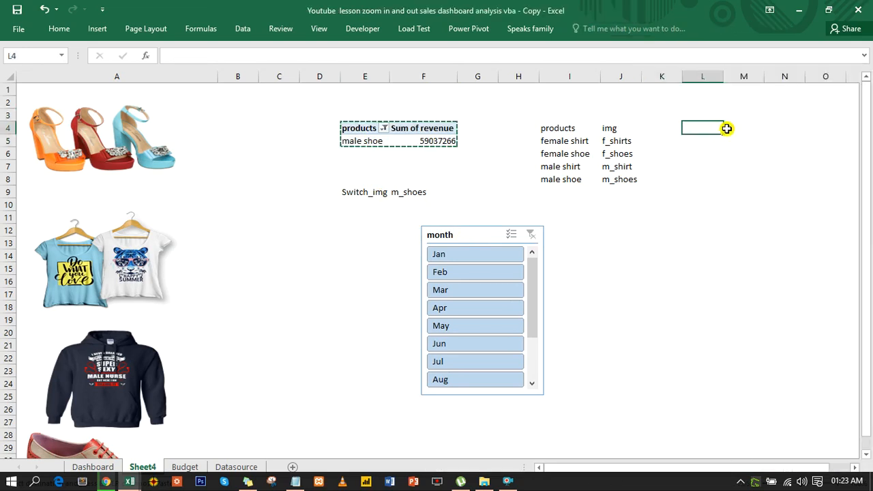
left_click(728, 129)
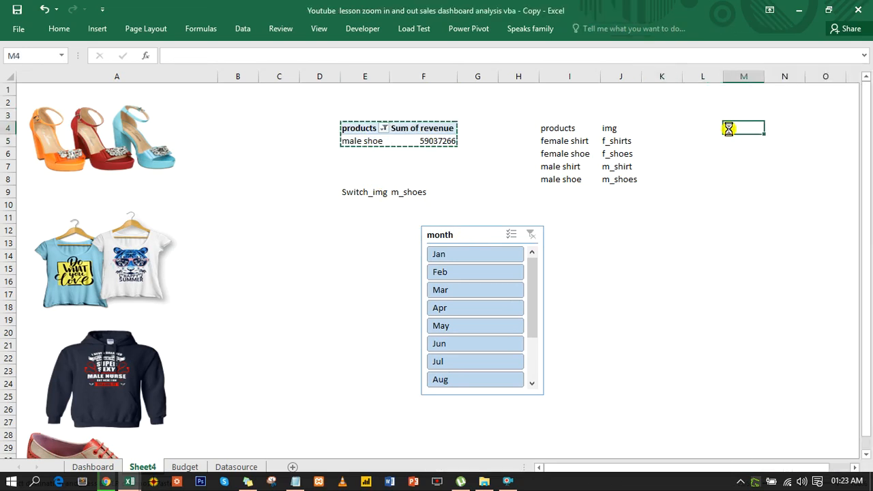
Paste the copied pivot table at M4 of Sheet4 and replace its products row field with month.
key("ctrl+v")
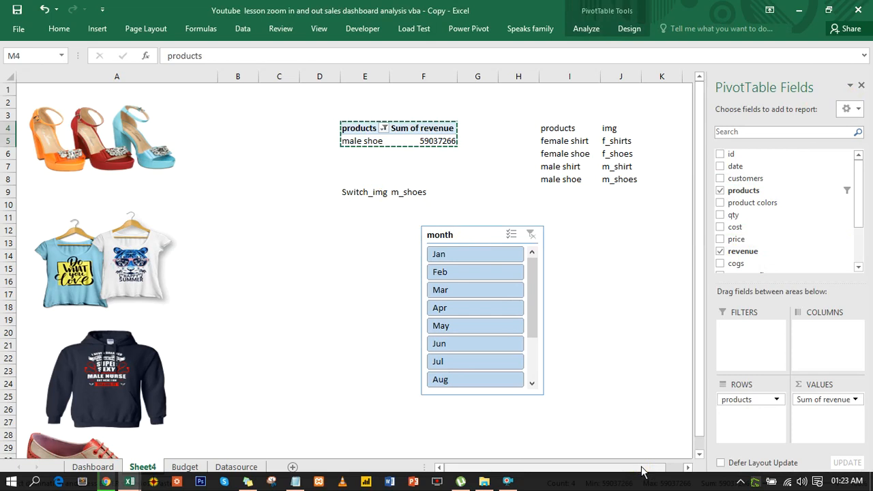
left_click_drag(642, 469, 679, 463)
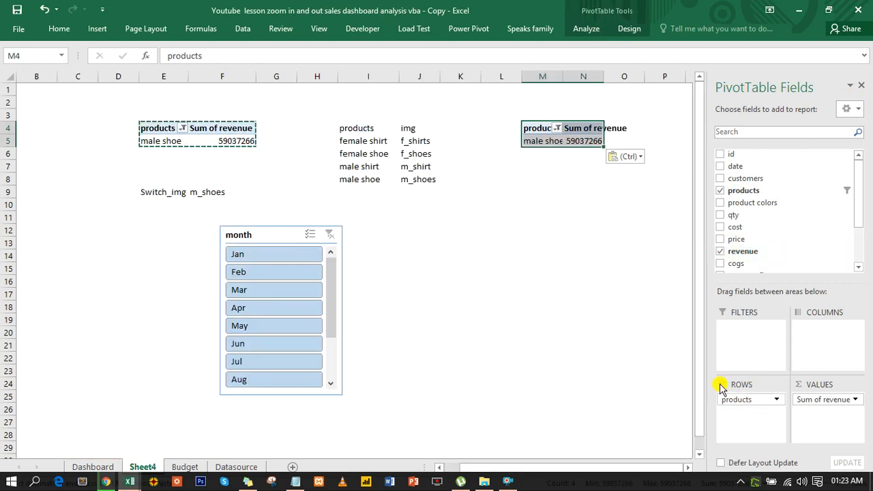
left_click(721, 191)
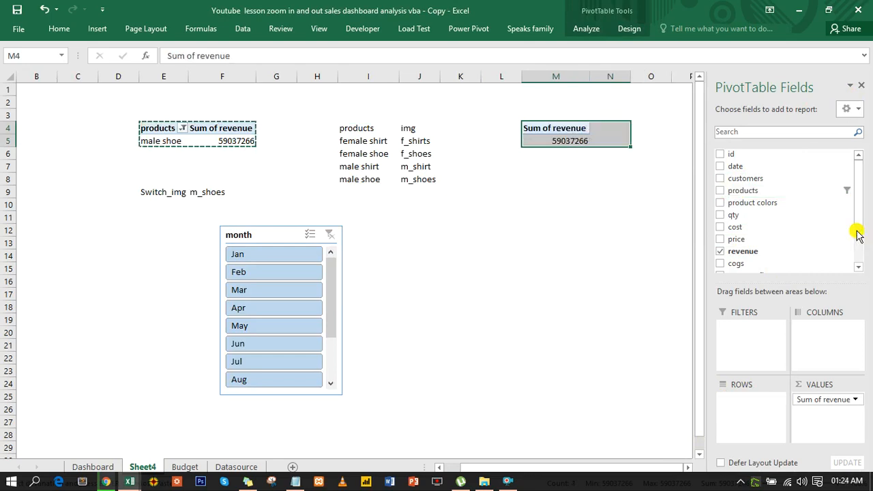
left_click_drag(859, 218, 859, 253)
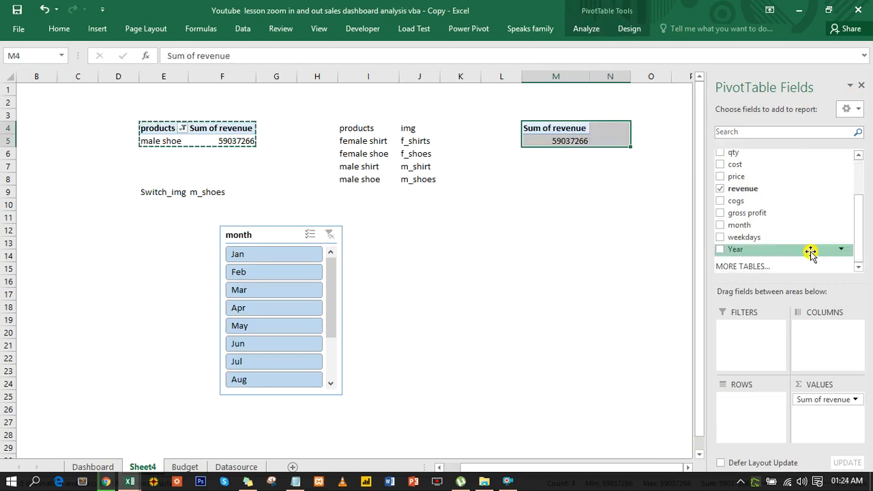
left_click(720, 226)
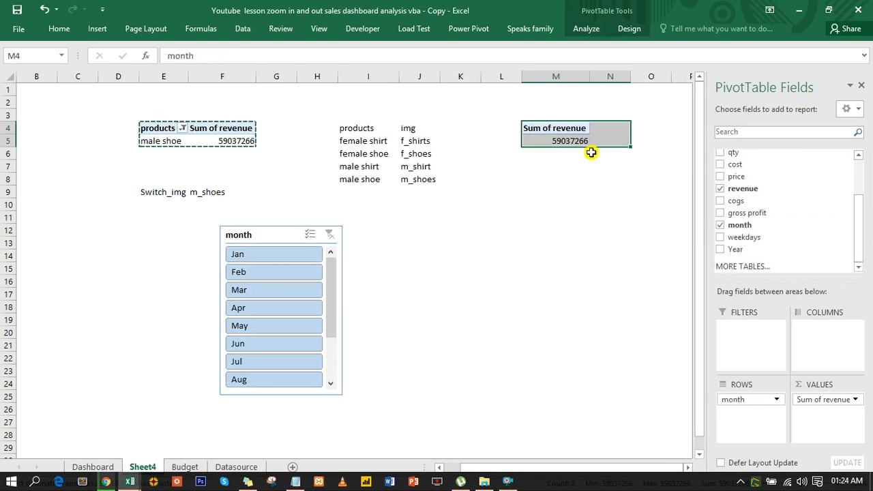
In the month slicer's settings, turn off the header display and hide items with no data.
left_click(285, 239)
left_click(285, 239)
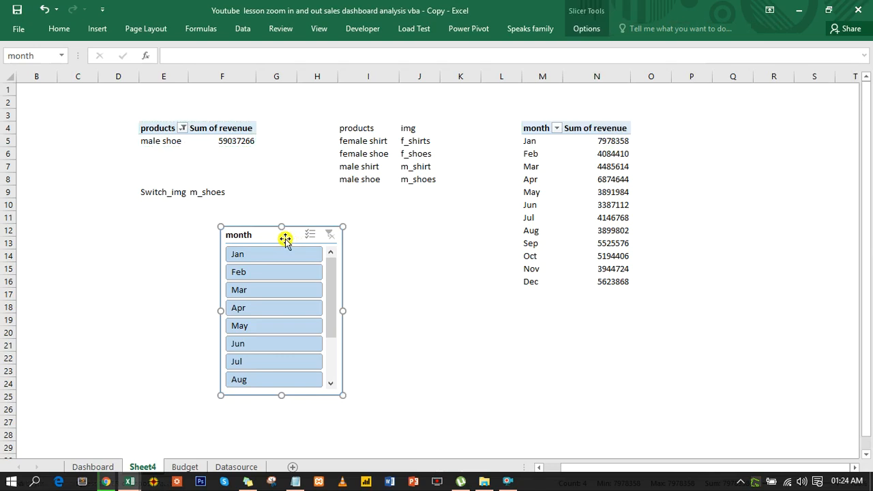
right_click(285, 240)
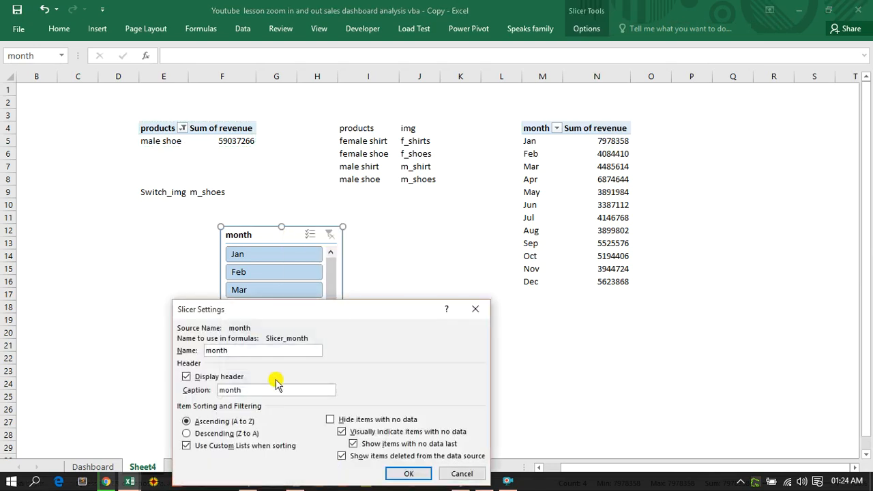
left_click(202, 378)
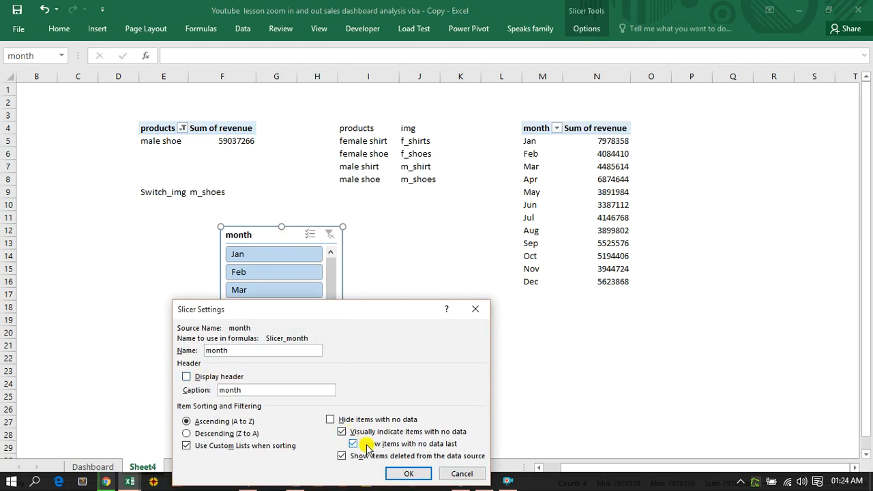
left_click(331, 419)
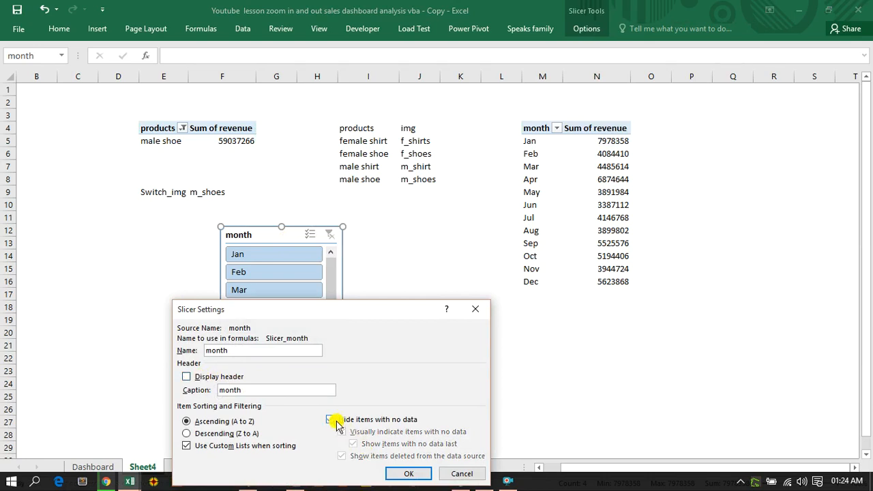
left_click(397, 473)
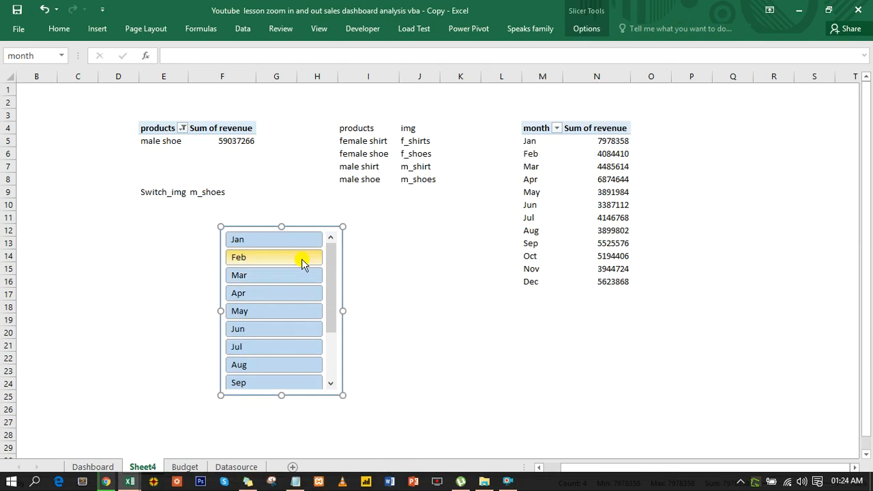
Test the month slicer by filtering the pivot tables to Jan and finally to Feb.
left_click(293, 241)
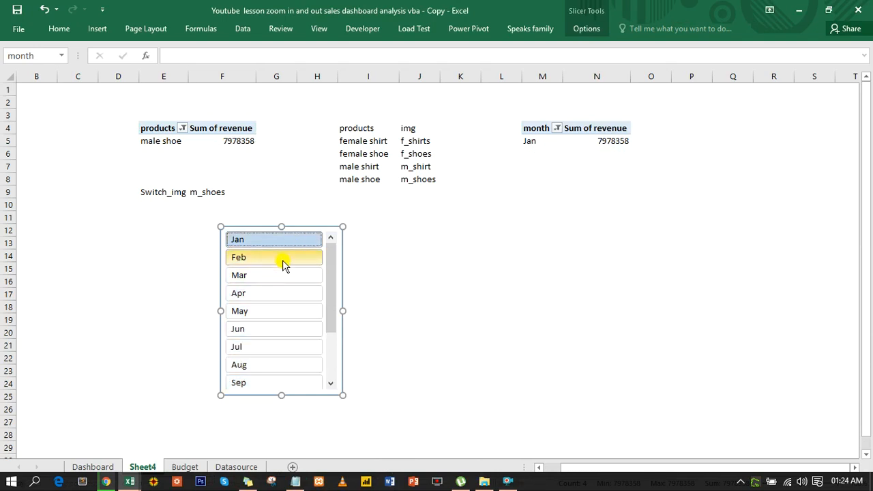
left_click(282, 260)
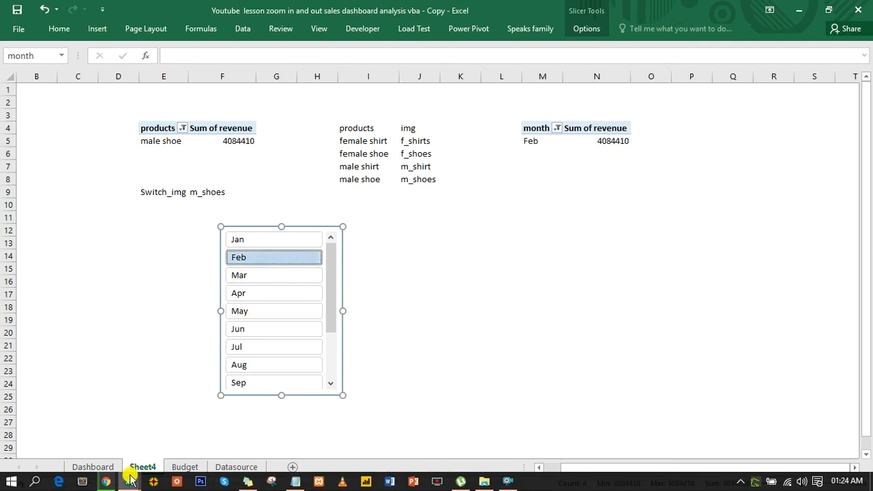
Examine the revenue caption in the finished "zoom in and out sales dashboard analysis vba" workbook, then return to the lesson copy.
mouse_move(131, 481)
left_click(65, 437)
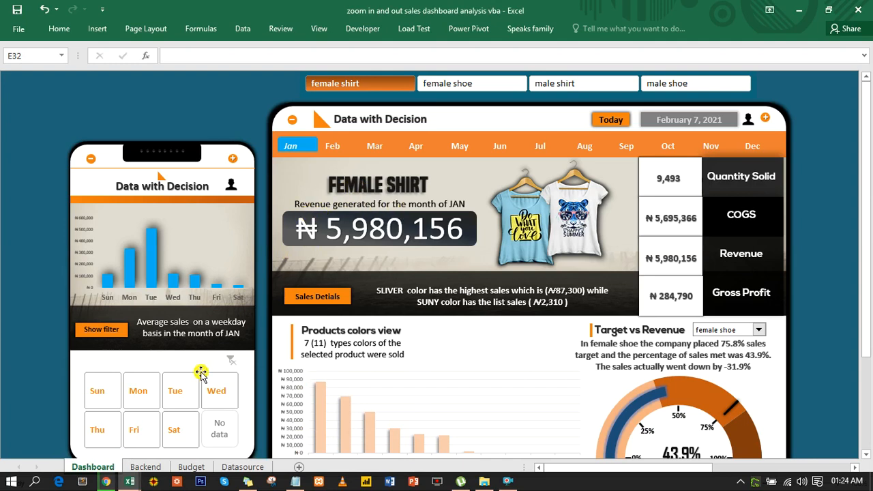
mouse_move(133, 481)
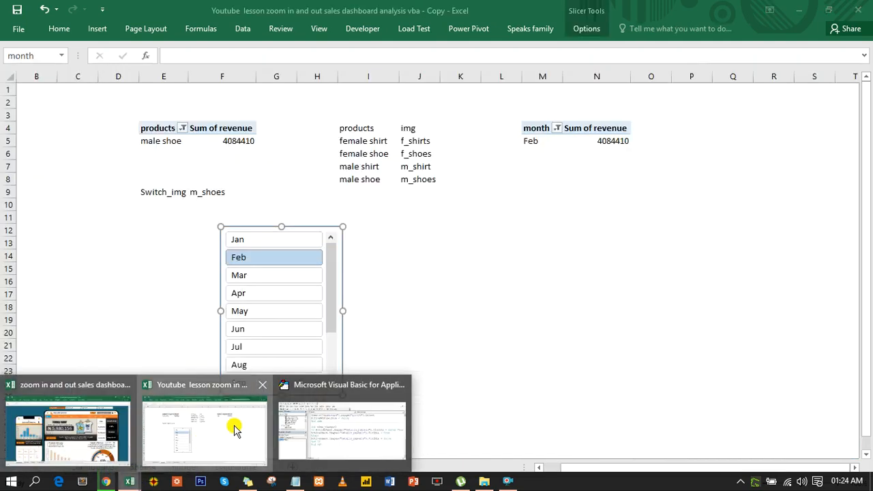
left_click(234, 432)
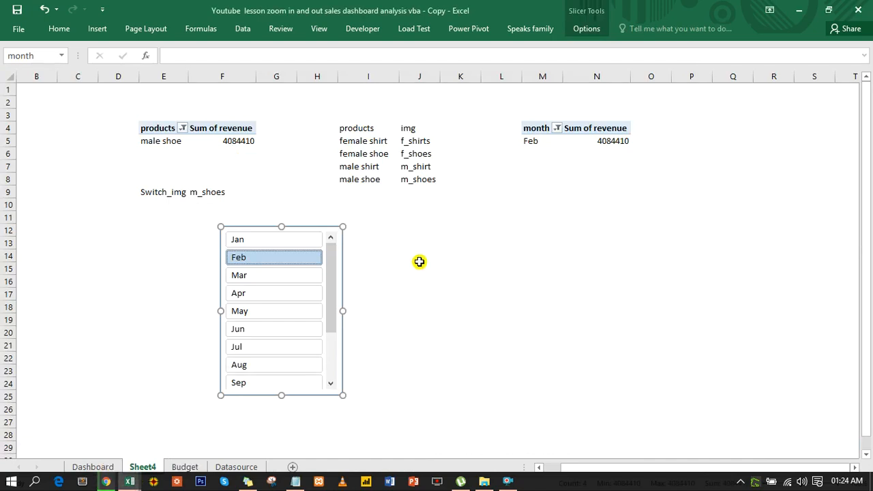
Enter the formula ="Revenue generated for the month of " &M5 in cell M7 of Sheet4.
left_click(529, 165)
left_click(529, 166)
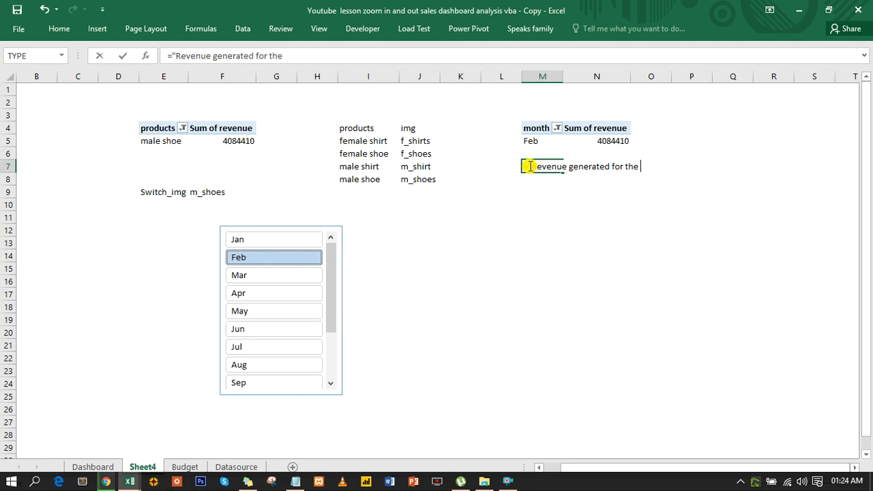
type("month of \" &")
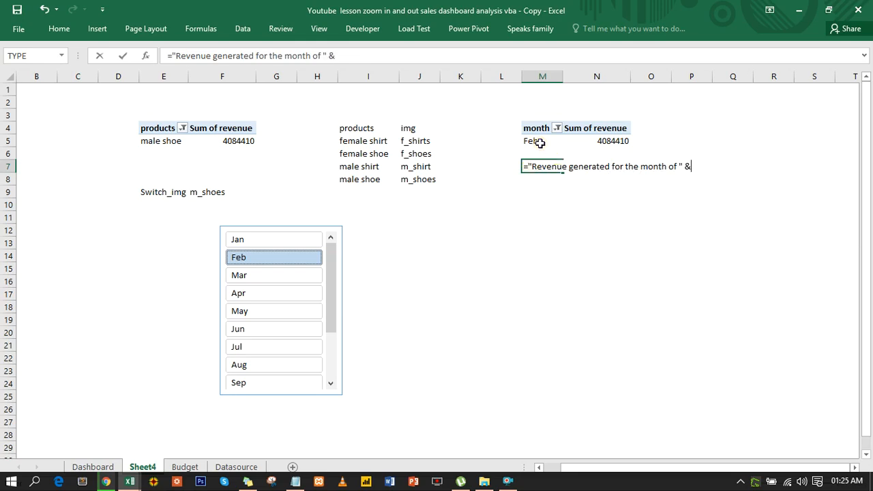
left_click(539, 141)
key("Return")
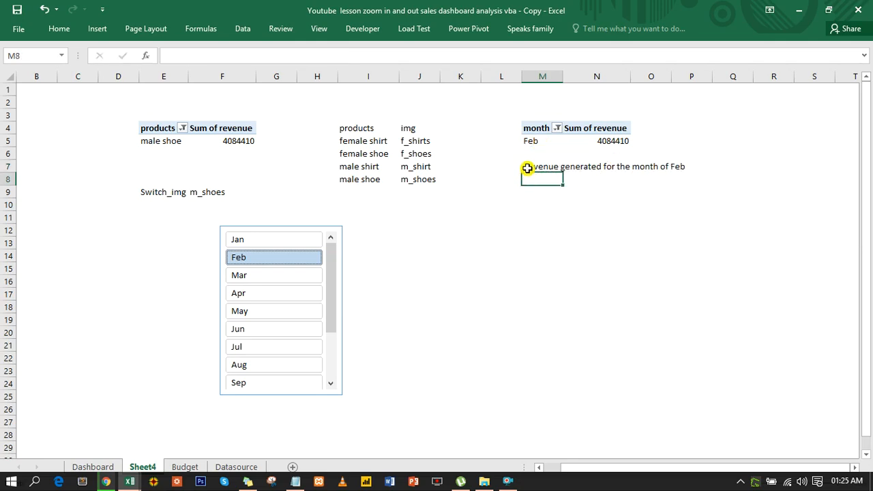
Wrap the M5 reference in cell M7's formula with UPPER so the month is capitalised.
left_click(527, 167)
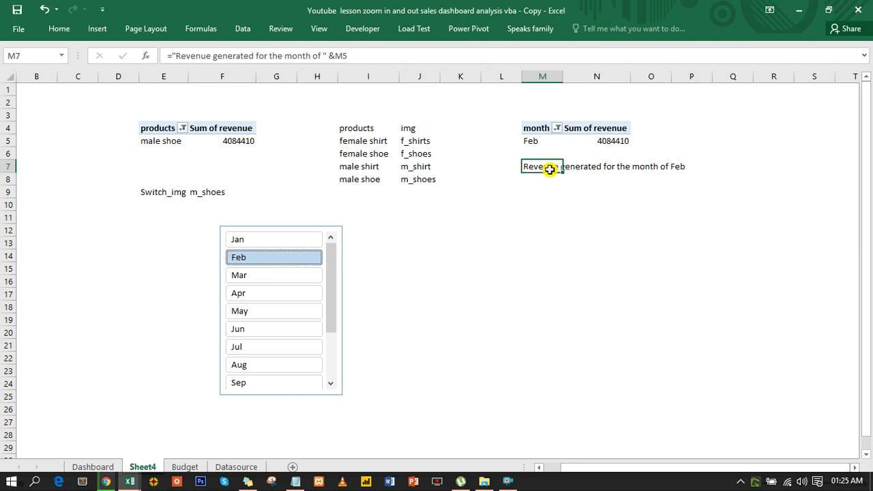
double_click(551, 169)
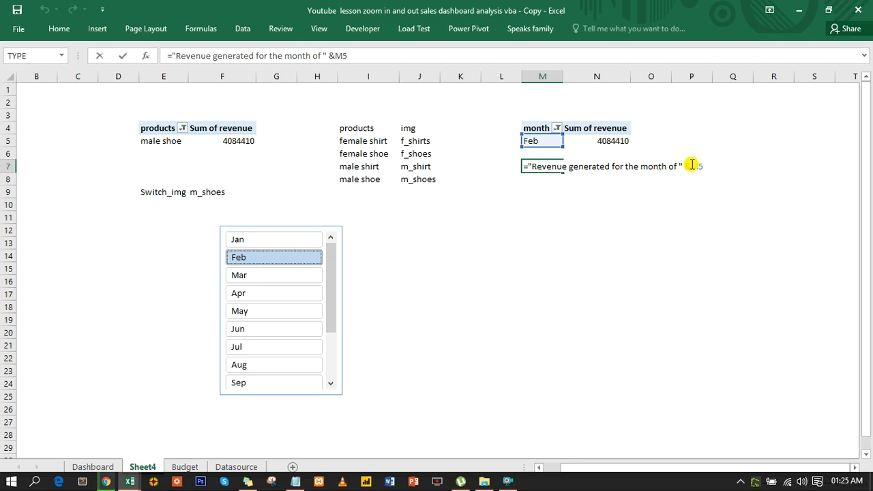
type("up")
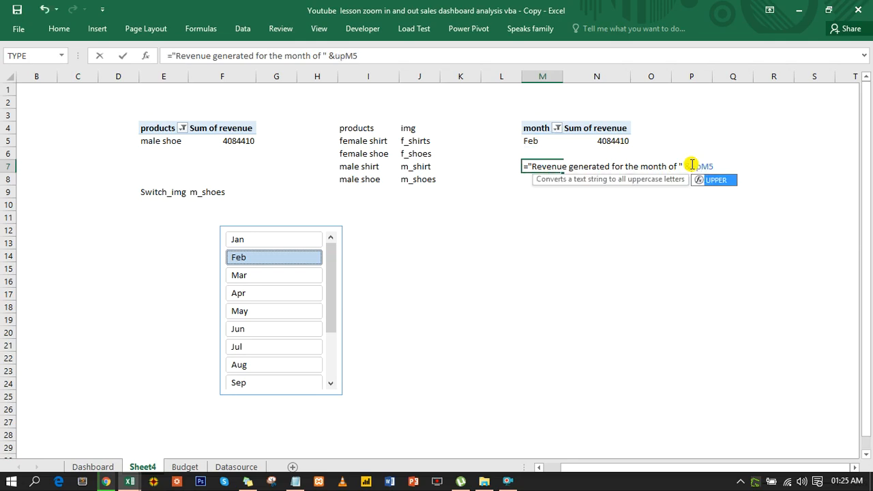
key("Tab")
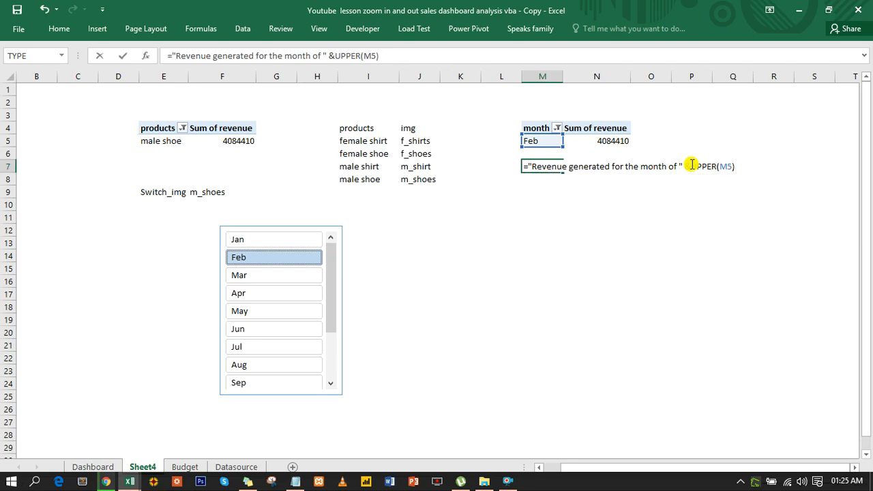
key("Return")
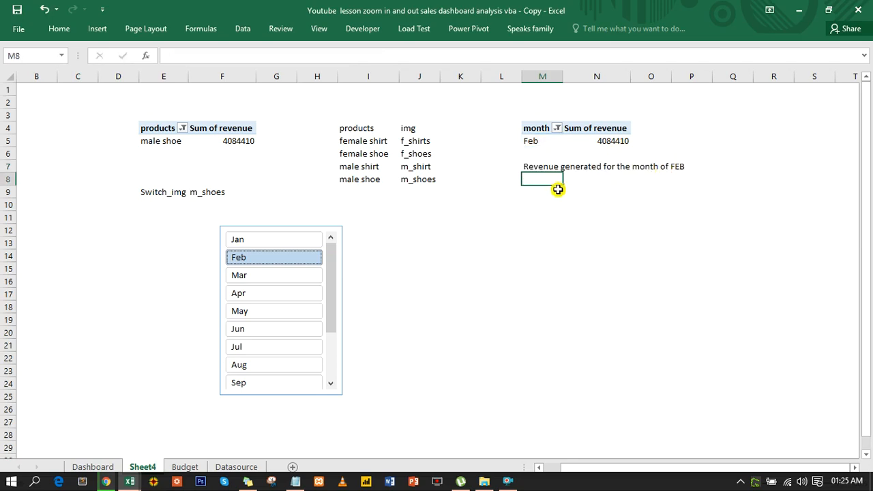
Duplicate the "male shoe" title text box on the Dashboard sheet and place the copy directly beneath the original.
left_click(96, 467)
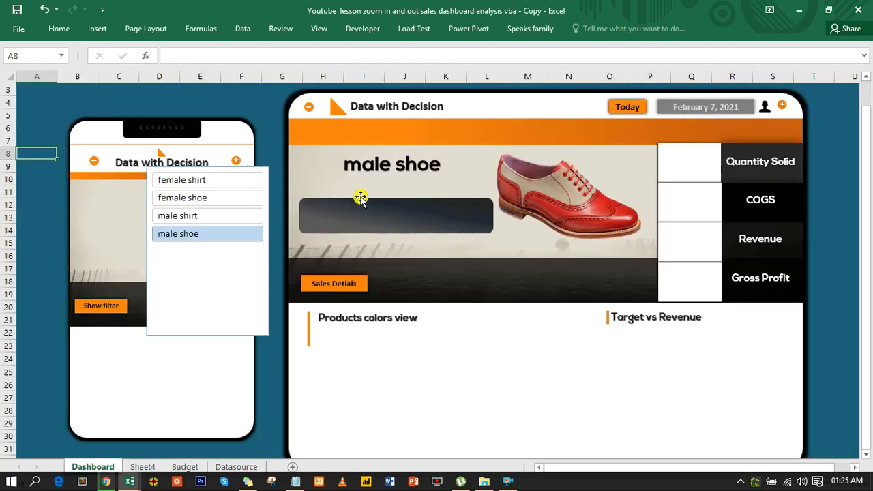
left_click(383, 167)
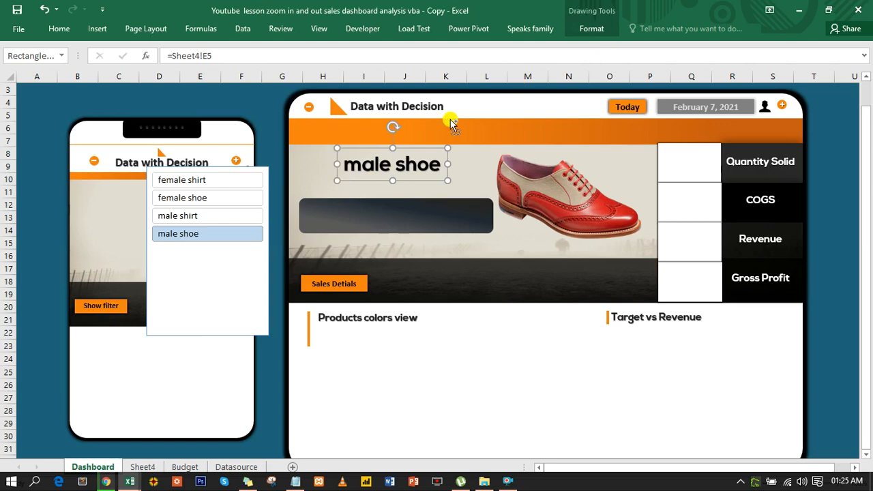
key("ctrl+d")
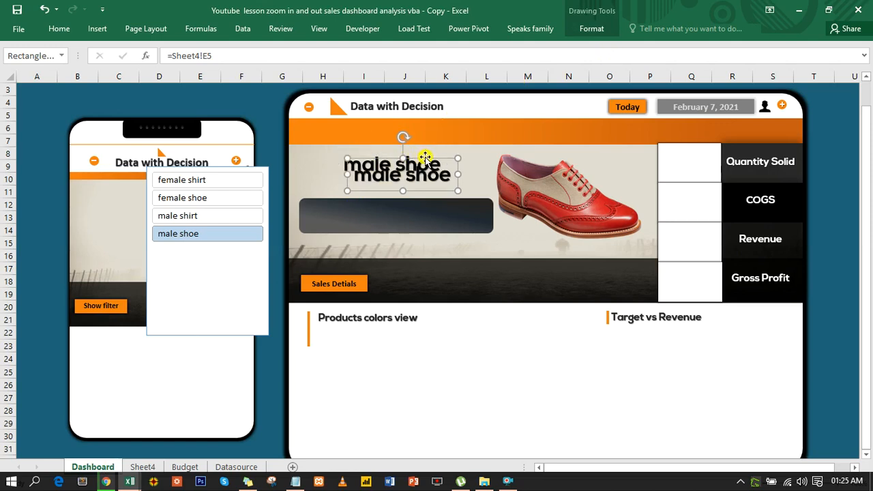
left_click_drag(424, 158, 411, 169)
Link the duplicated text box to =Sheet4!M7 and position it just above the dark rounded bar.
left_click_drag(217, 55, 187, 55)
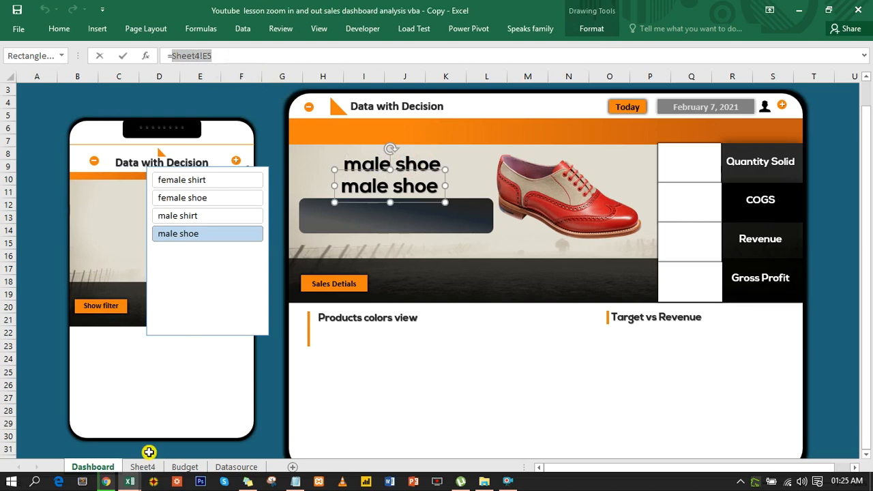
left_click(146, 469)
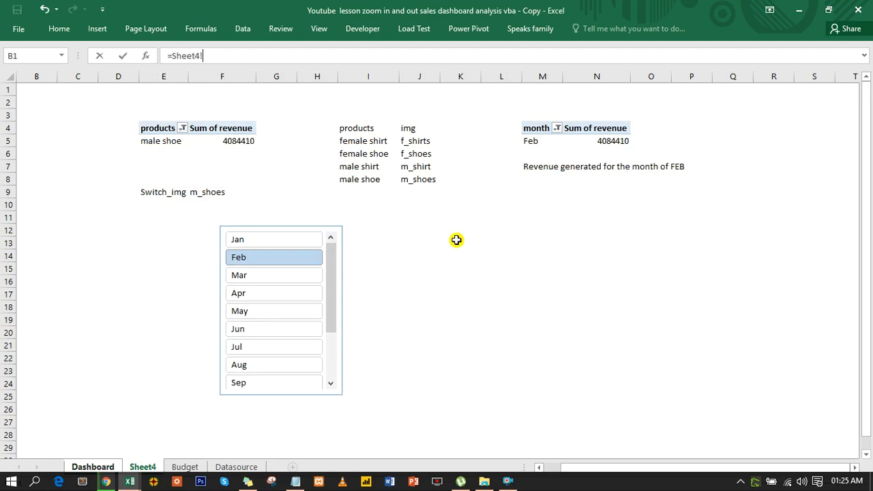
left_click(531, 169)
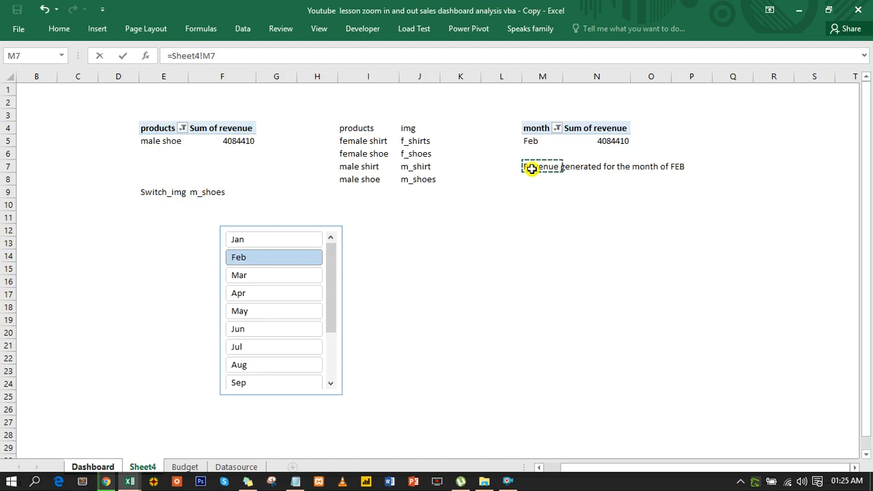
key("Return")
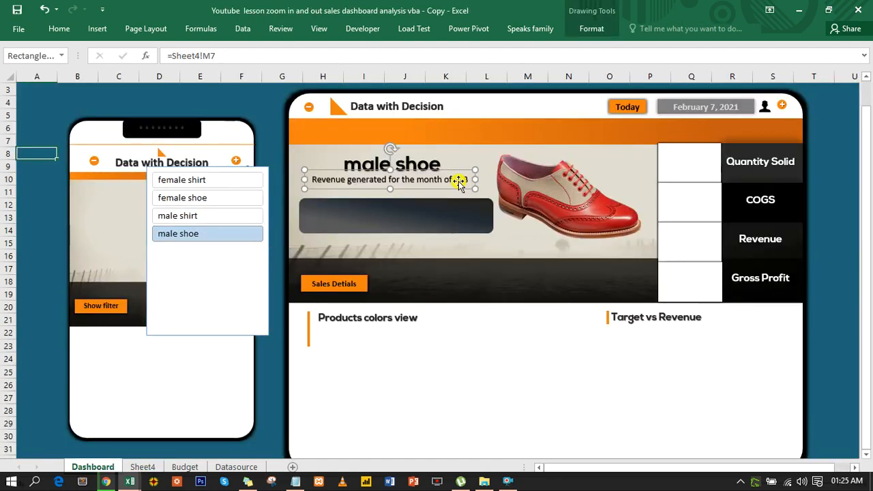
left_click_drag(447, 168, 448, 179)
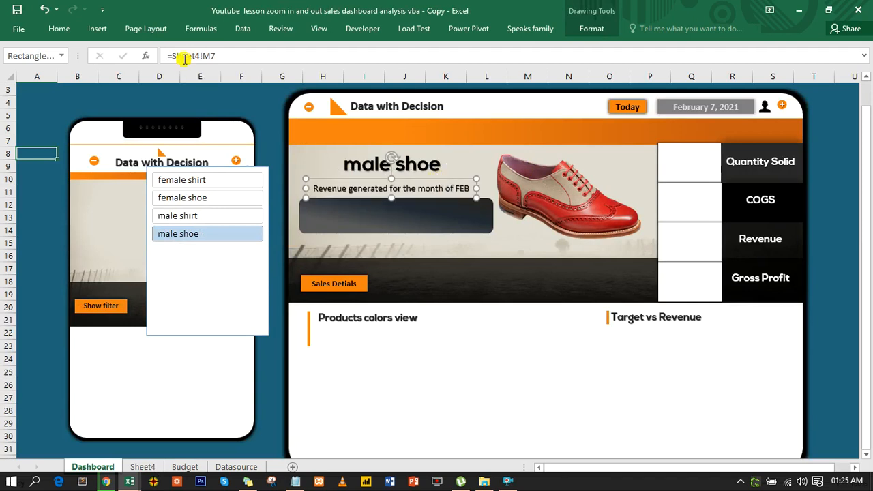
Set the revenue caption's font size to 12 and make it bold.
left_click(59, 30)
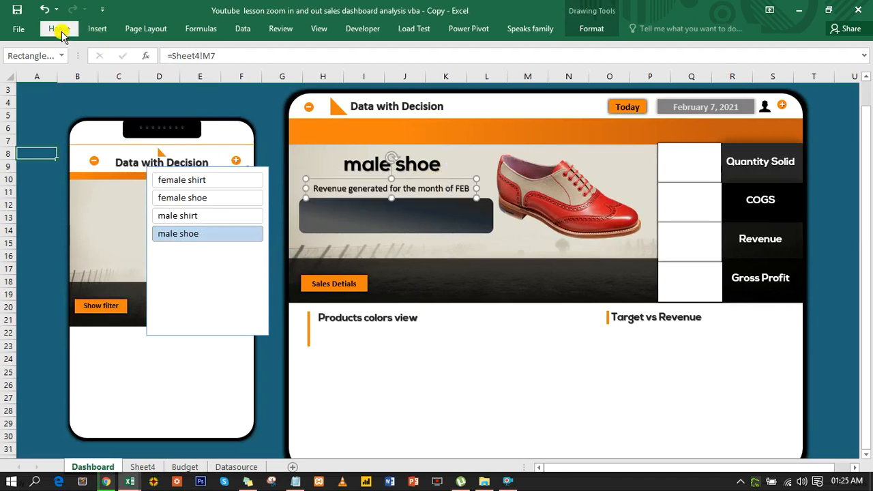
left_click(209, 55)
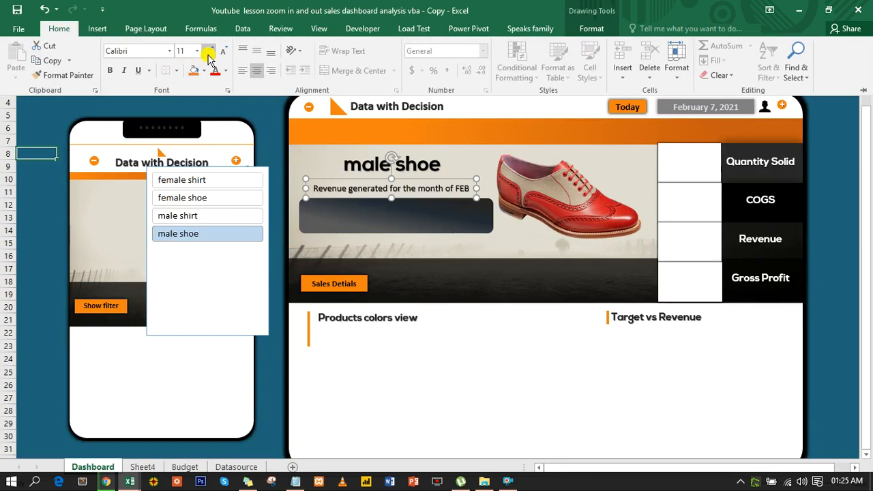
left_click(209, 55)
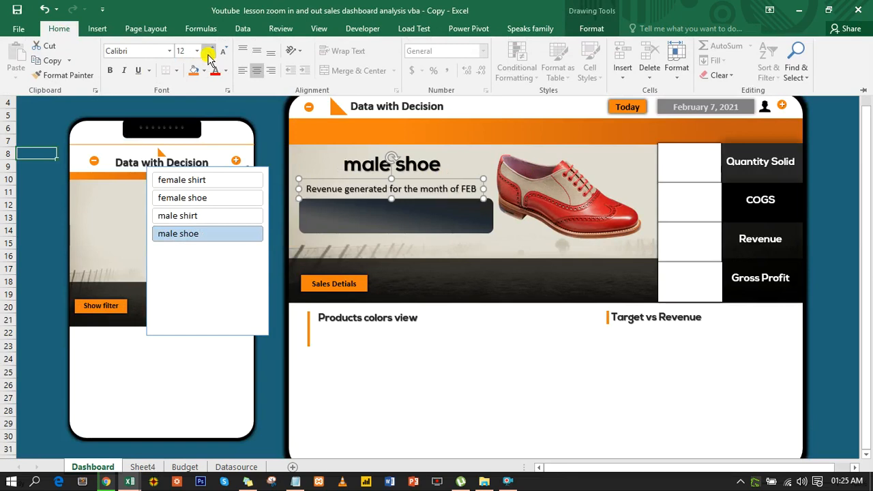
left_click(110, 71)
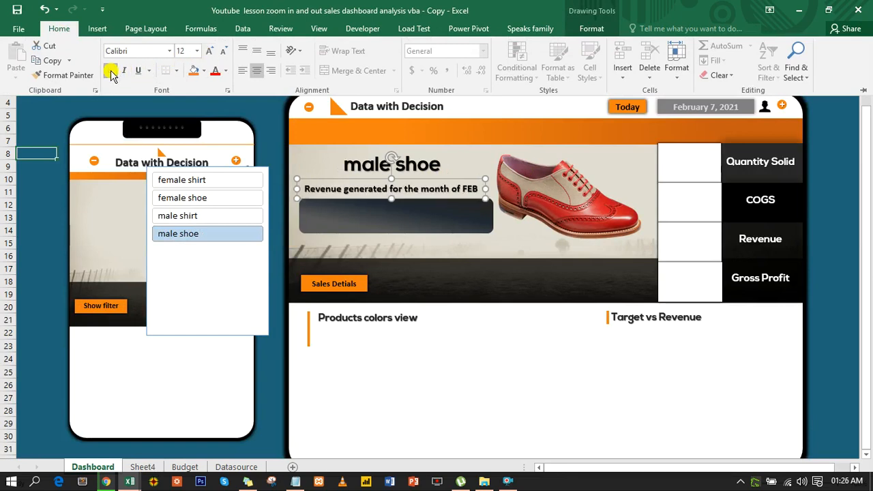
Remove the bold from the revenue caption and nudge the product title down closer to the caption.
left_click(110, 71)
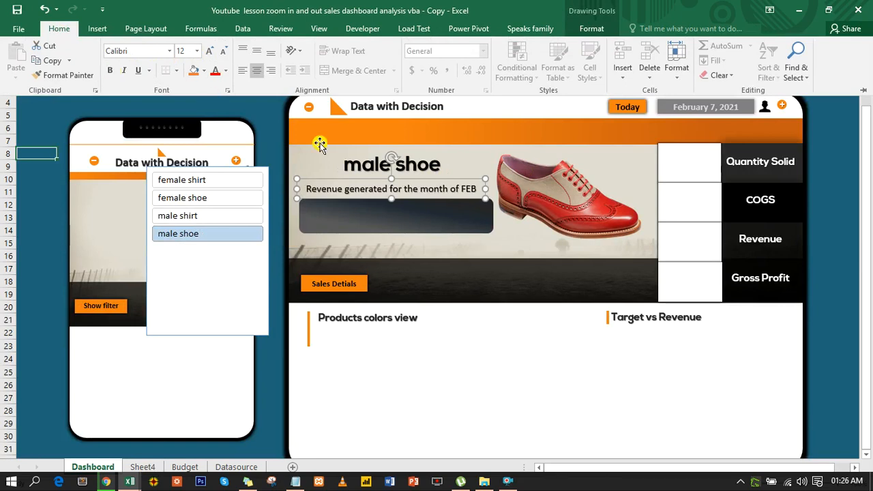
left_click(430, 166)
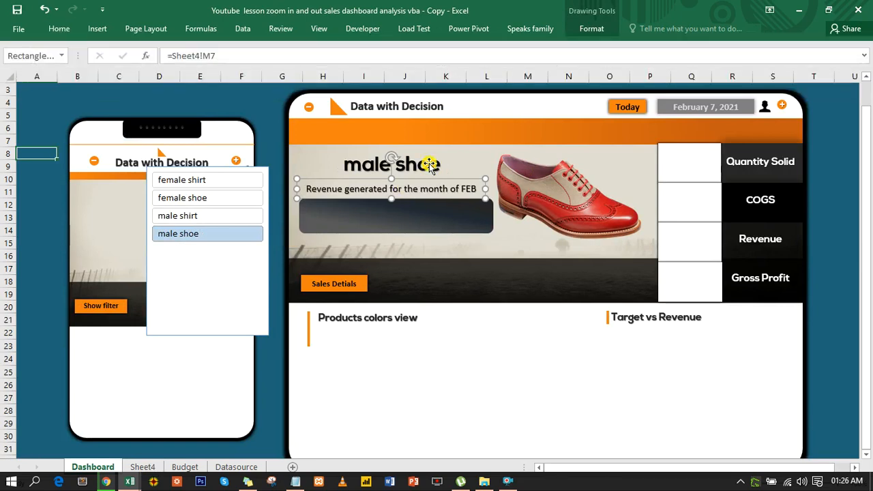
left_click(430, 166)
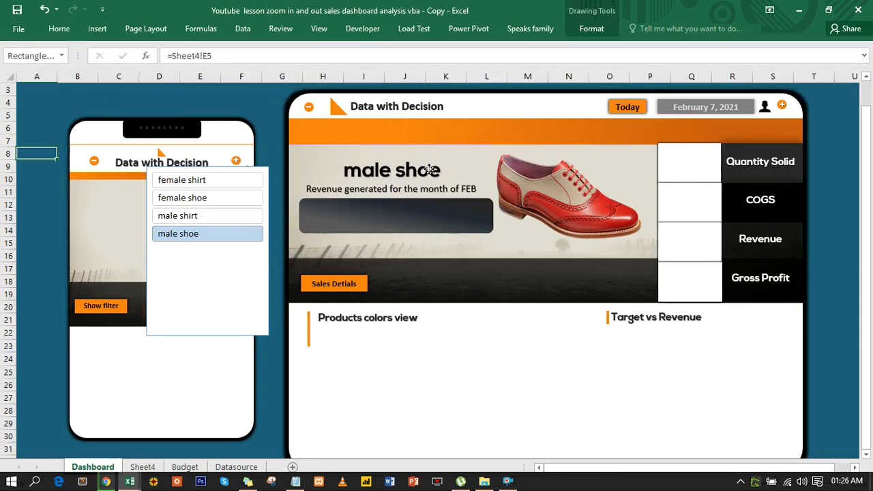
left_click_drag(429, 166, 430, 171)
Filter the product slicer to male shirt and move the month slicer from Sheet4 to cell A9 of the Dashboard sheet.
left_click(195, 217)
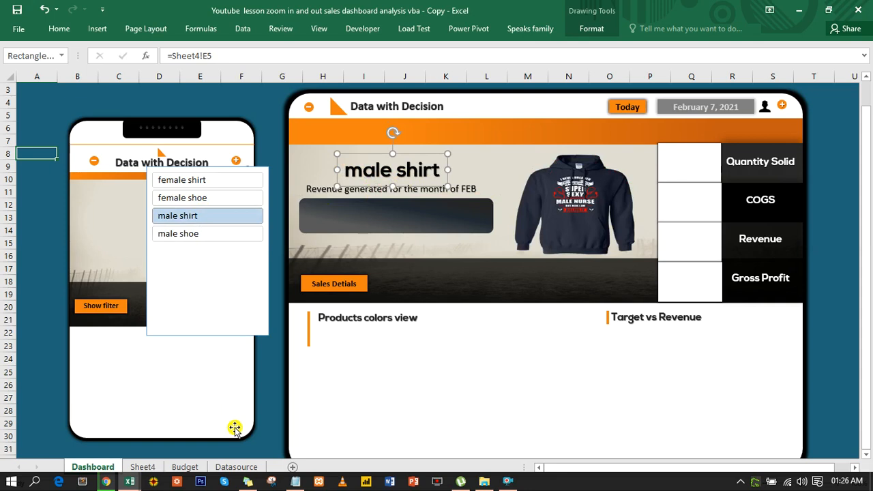
left_click(154, 470)
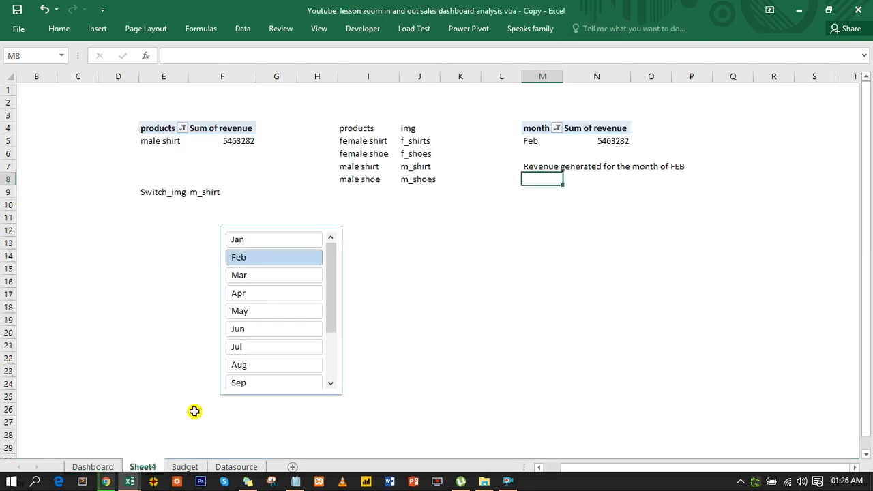
left_click(280, 228)
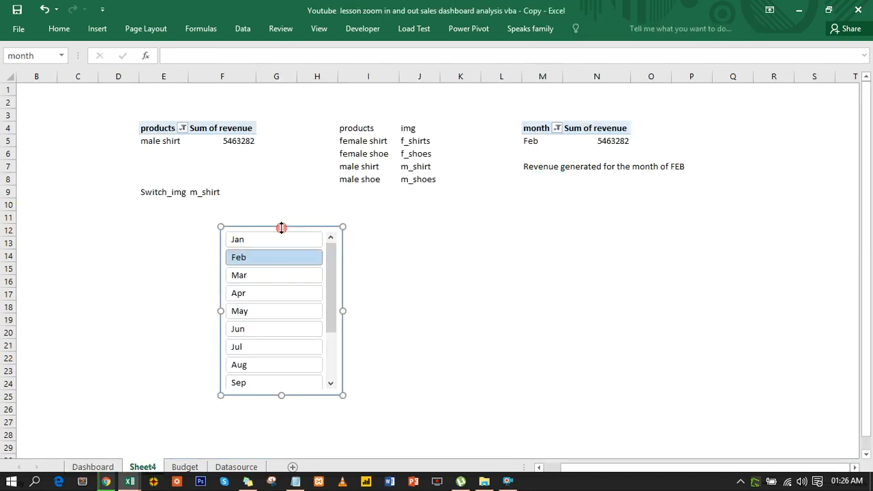
key("Delete")
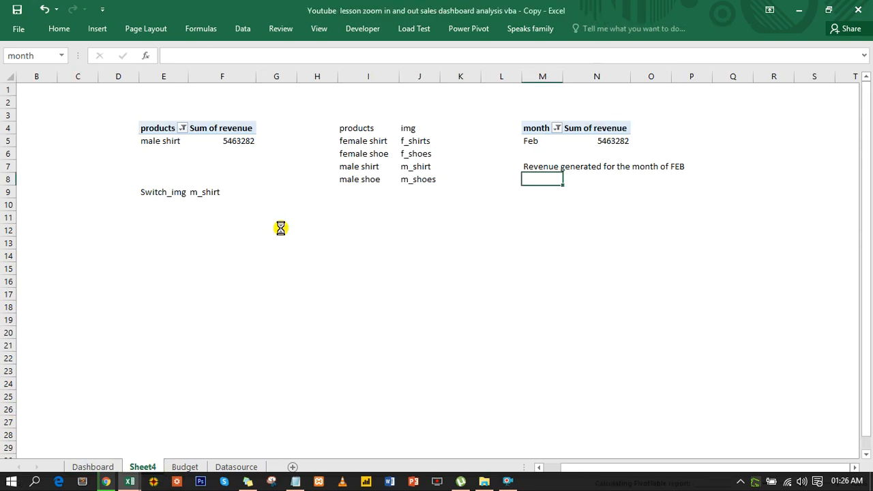
left_click(104, 468)
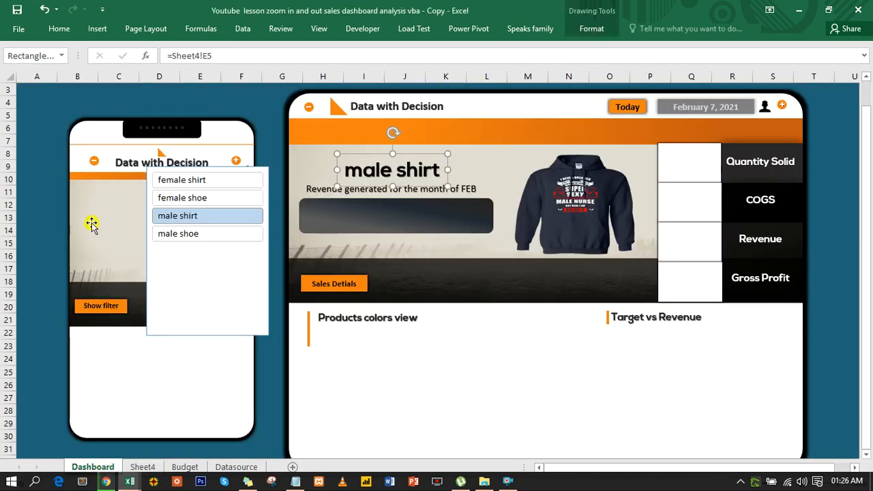
left_click(32, 167)
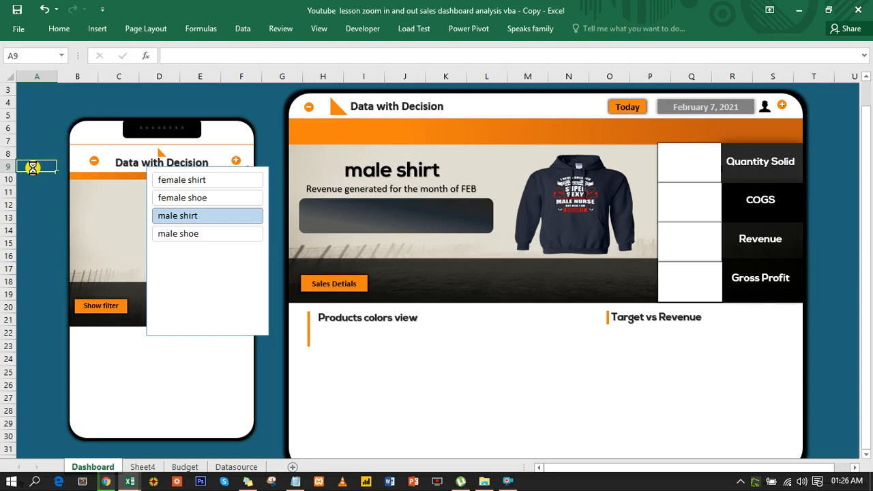
key("ctrl+v")
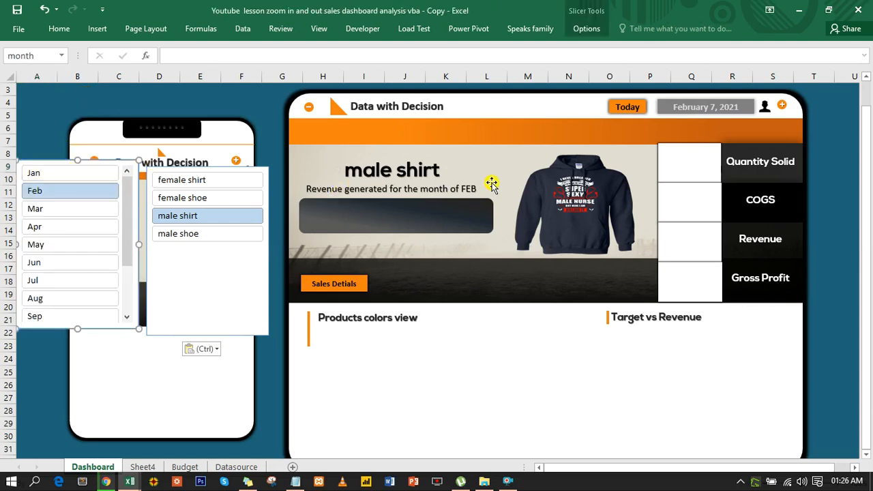
Filter the month slicer to May and toggle the sales details panel to the Over all Sales view.
left_click(87, 245)
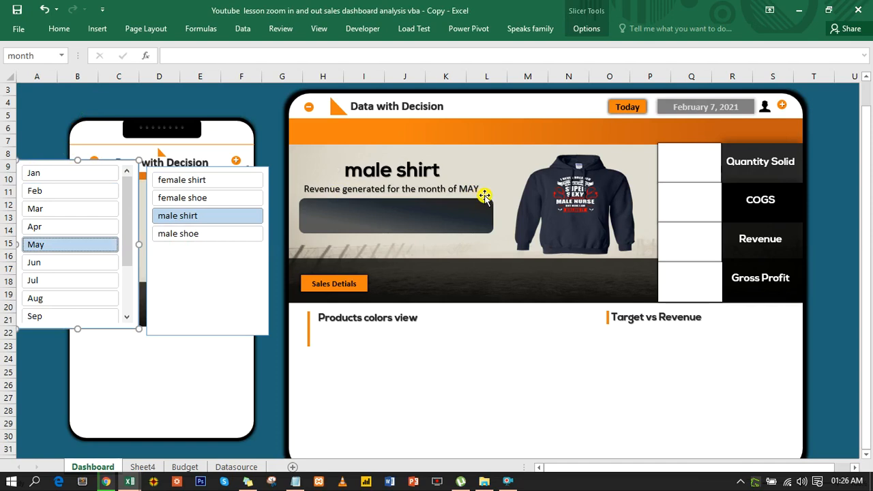
left_click(337, 286)
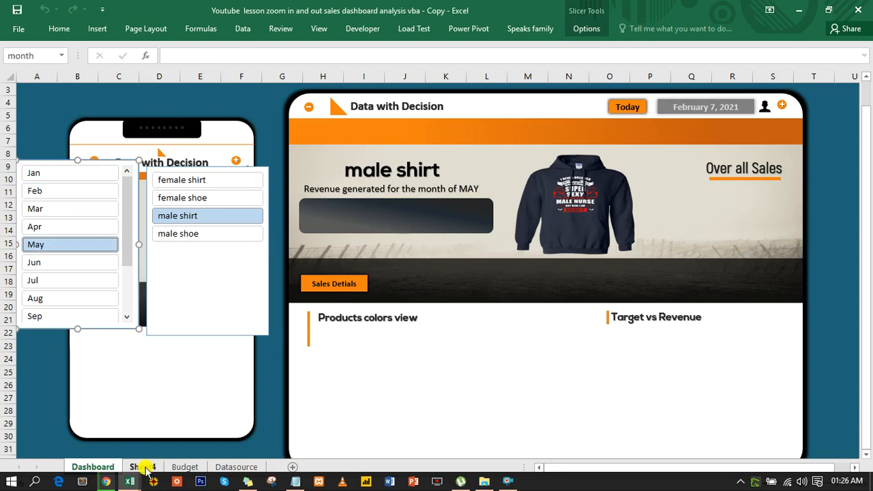
left_click(146, 470)
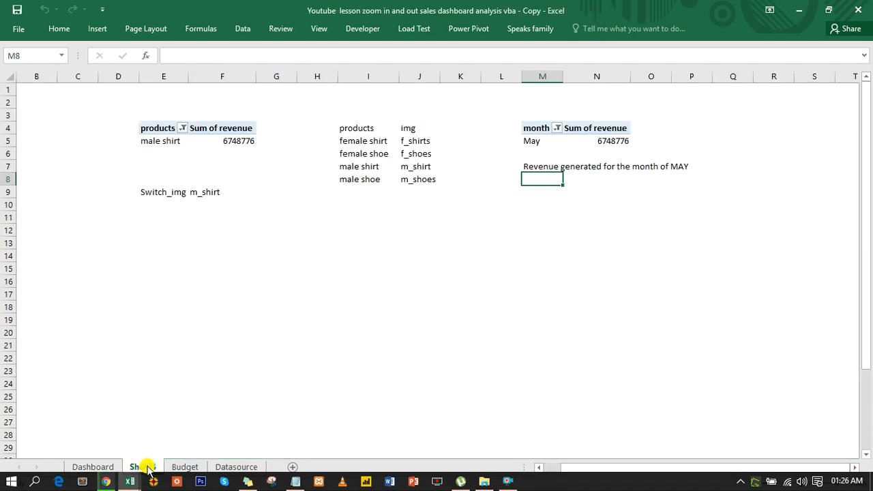
left_click(112, 467)
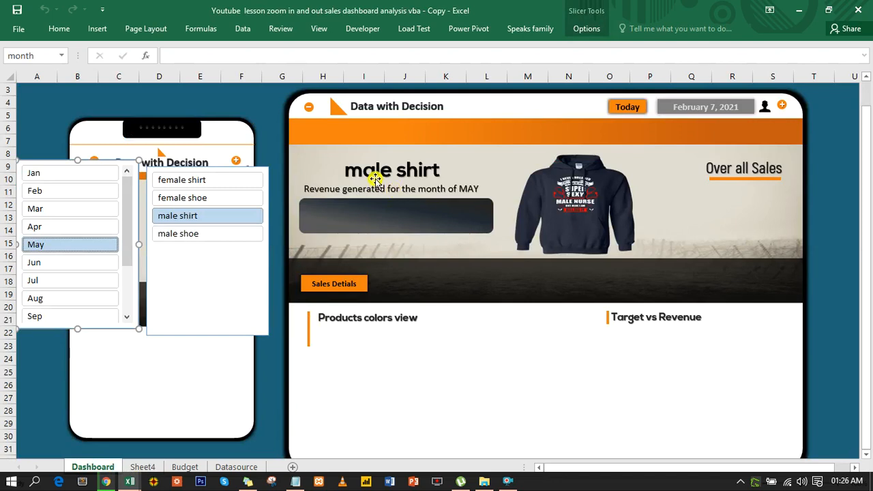
Duplicate the product title text box and place the copy over the dark rounded bar below the revenue caption.
left_click(397, 176)
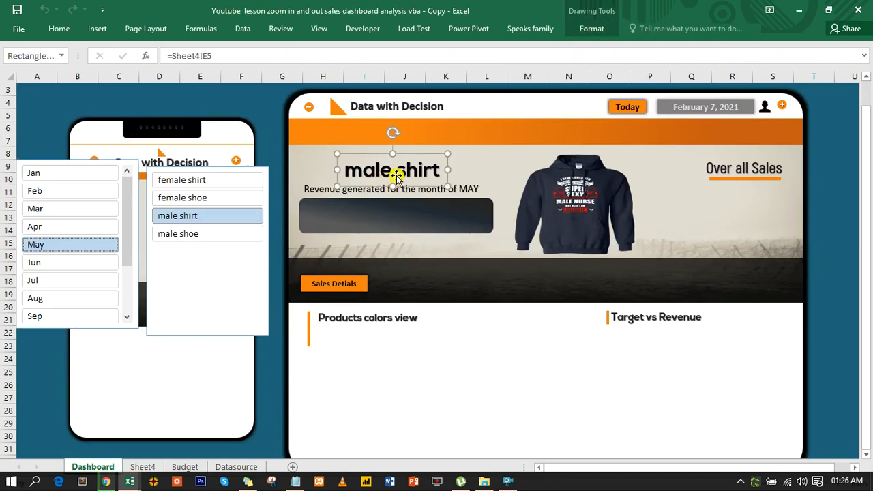
key("ctrl+d")
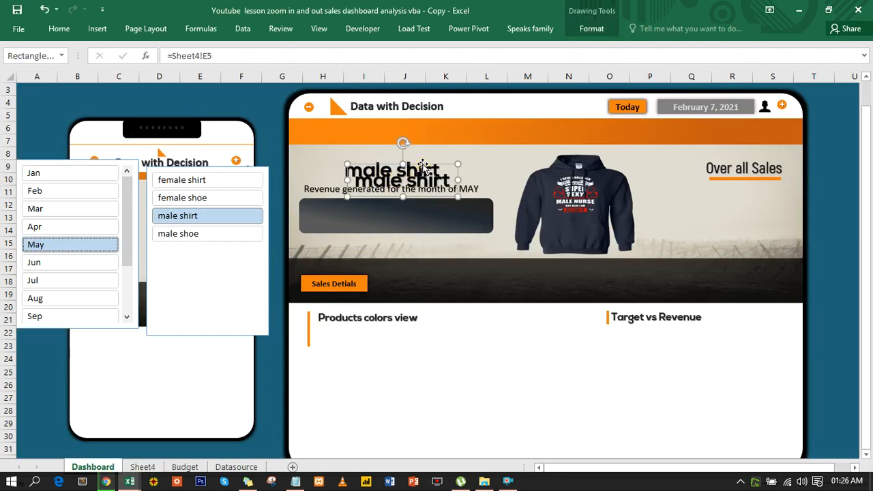
left_click_drag(423, 166, 416, 202)
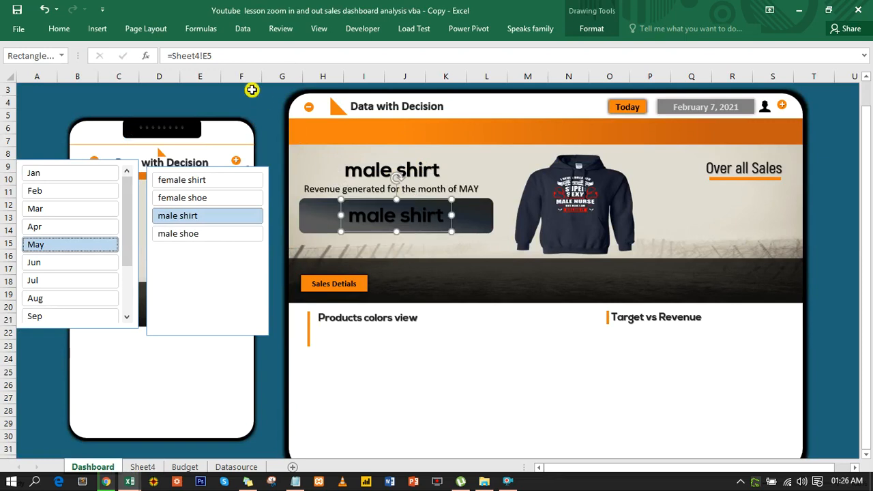
Link the duplicated text box on the dark bar to the product revenue cell with =Sheet4!F5.
left_click_drag(226, 55, 171, 55)
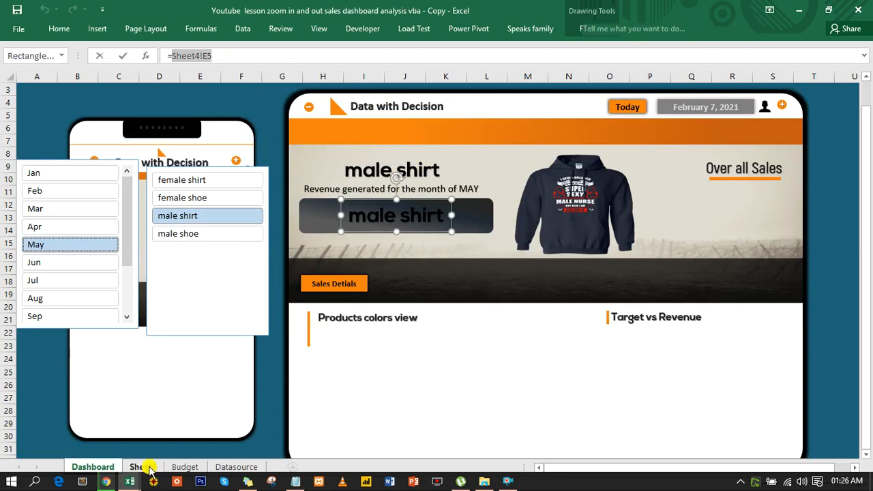
left_click(148, 468)
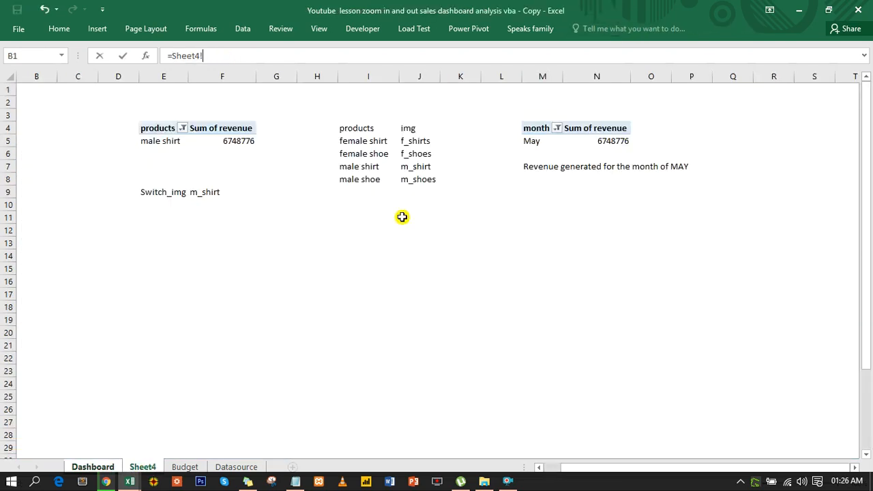
left_click(246, 141)
key("Return")
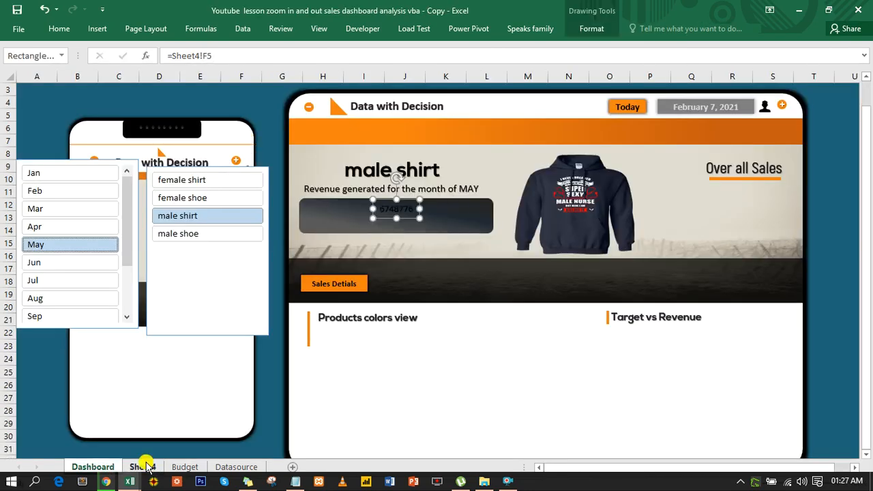
Format cell F5 on Sheet4 as Currency with the $ symbol and 0 decimal places.
left_click(143, 467)
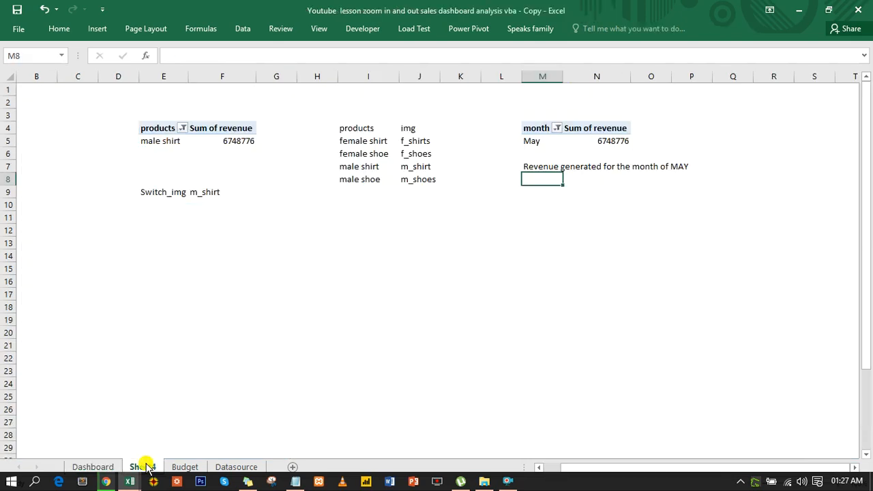
left_click(231, 144)
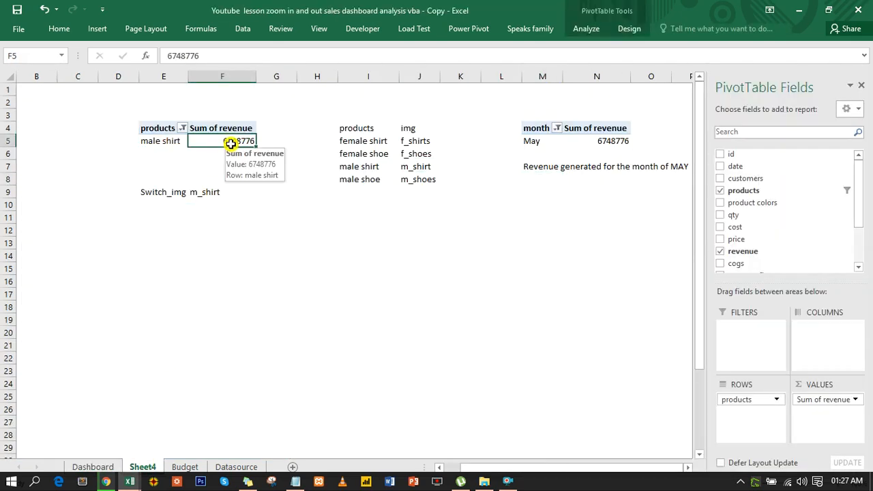
key("ctrl+1")
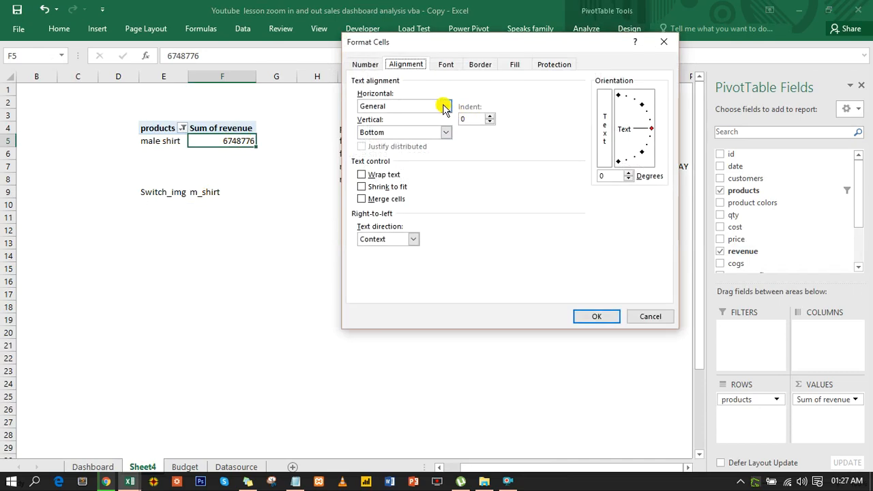
left_click(369, 64)
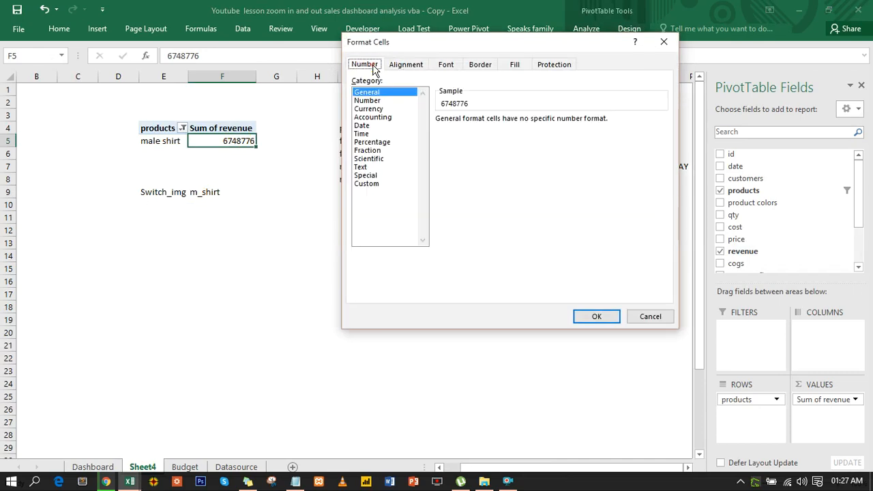
left_click(384, 101)
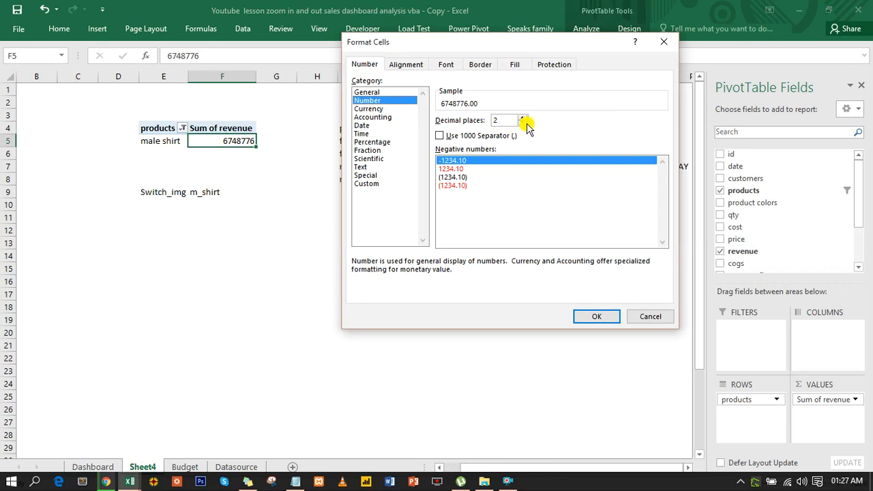
left_click(523, 124)
left_click(523, 124)
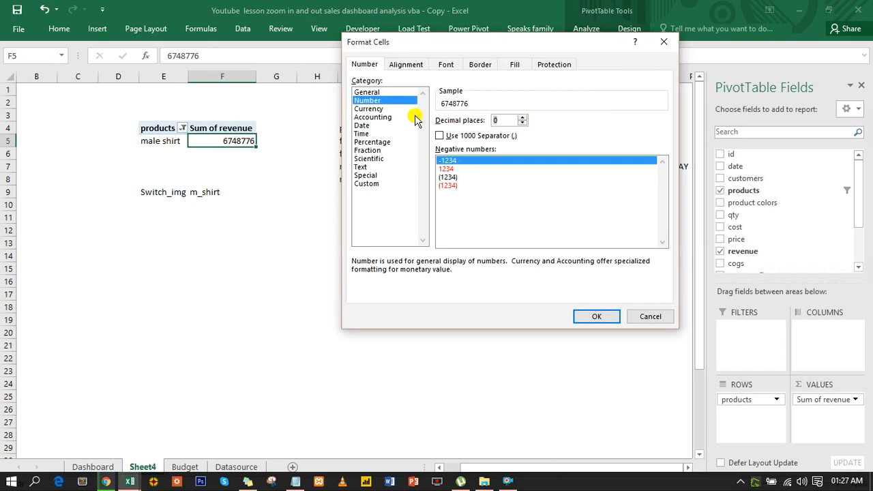
left_click(378, 109)
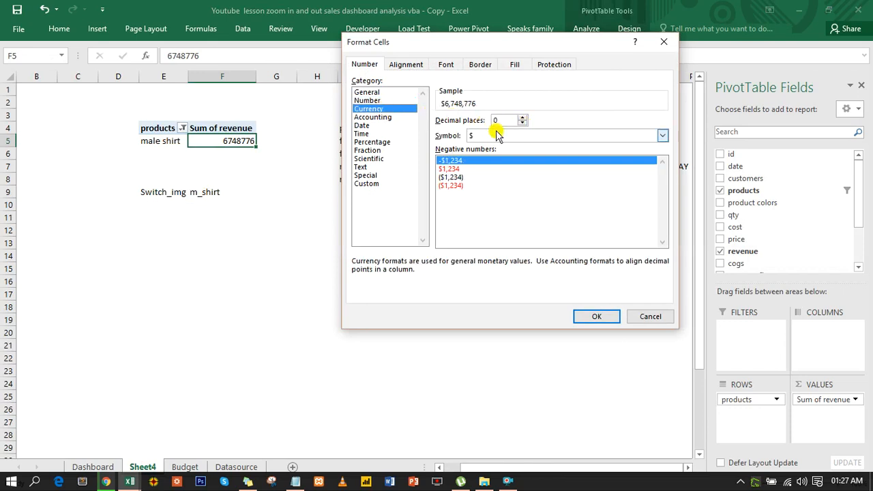
left_click(595, 318)
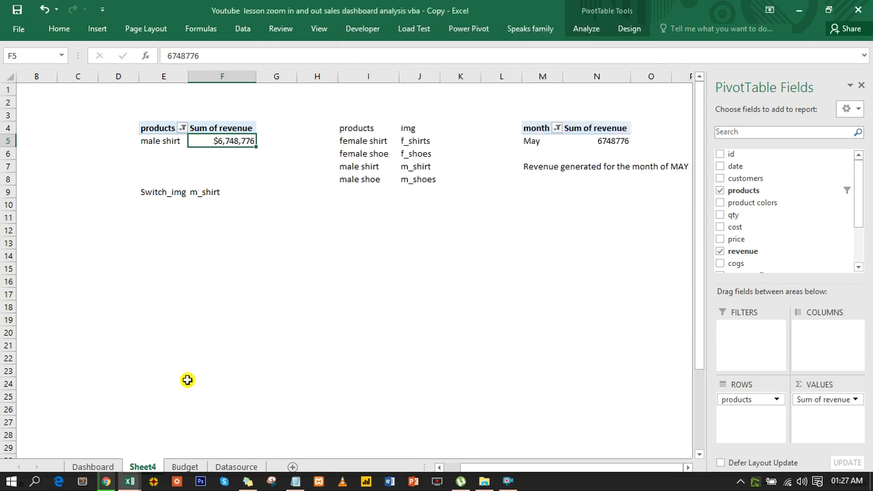
Set the revenue figure on the Dashboard's dark bar to font size 36 and colour it white.
left_click(107, 466)
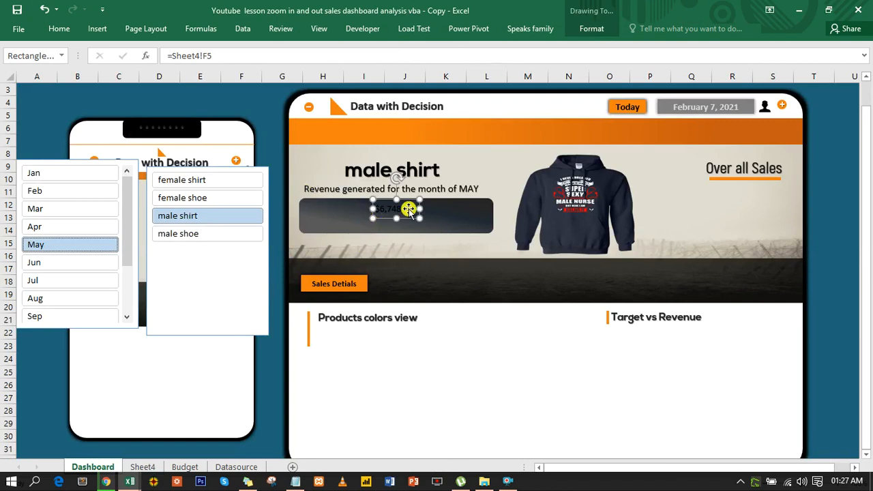
double_click(58, 28)
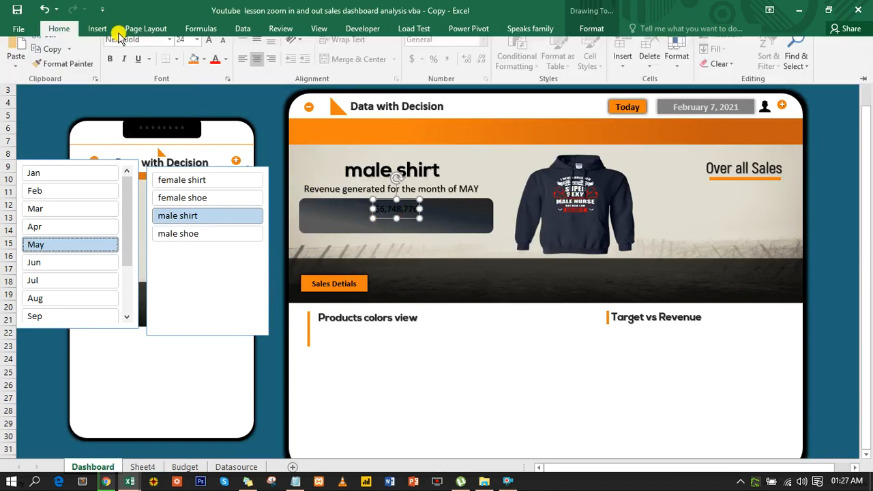
left_click(198, 51)
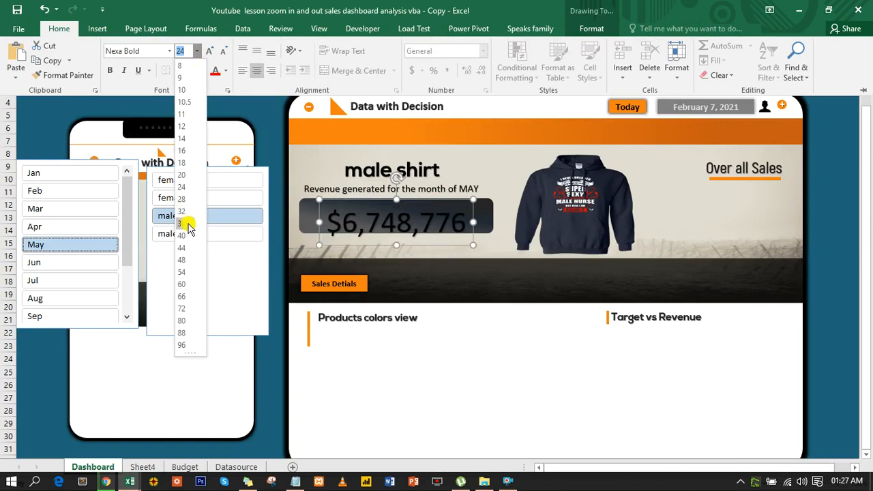
left_click(189, 225)
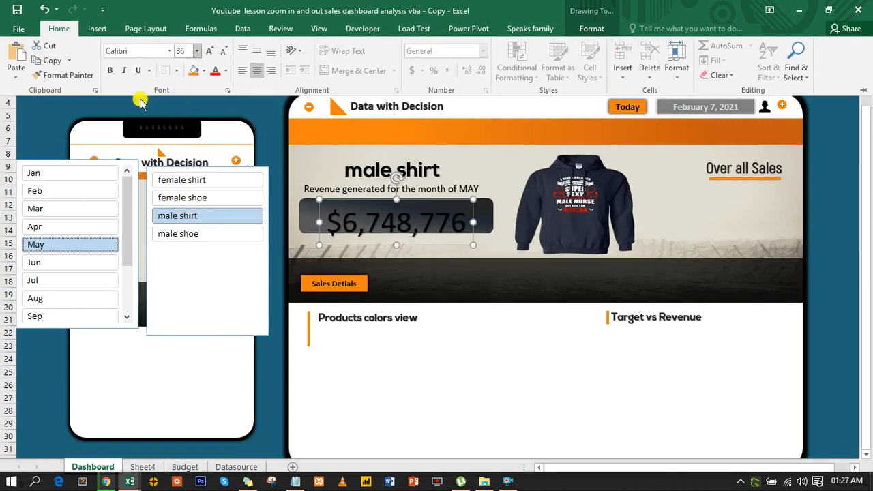
left_click(228, 70)
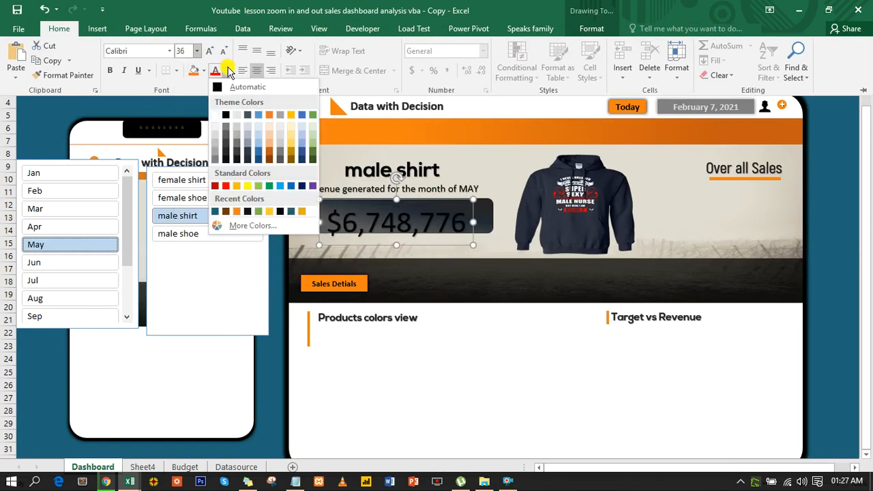
left_click(215, 114)
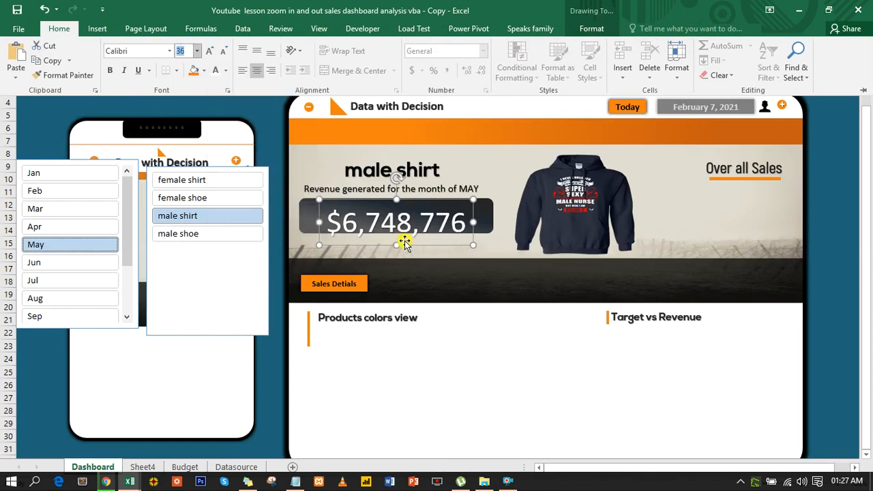
key("ctrl+F1")
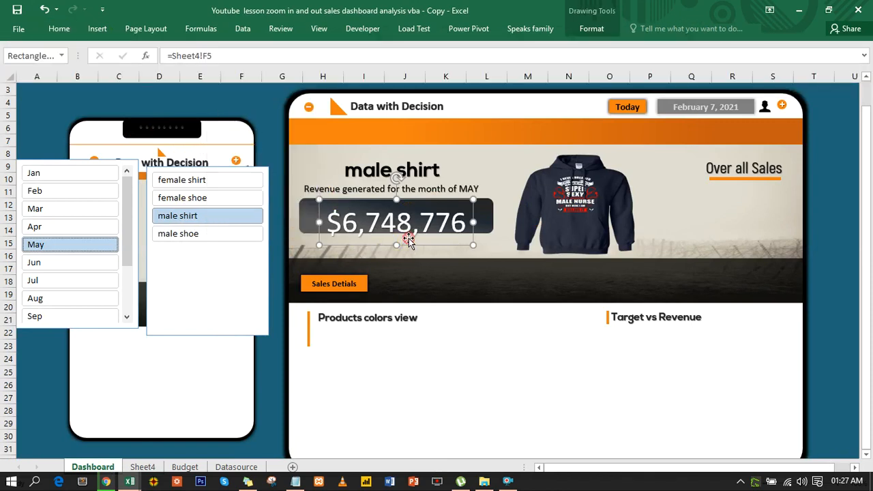
Try the Agency FB font on the revenue figure over the dark bar.
left_click(61, 27)
left_click(123, 53)
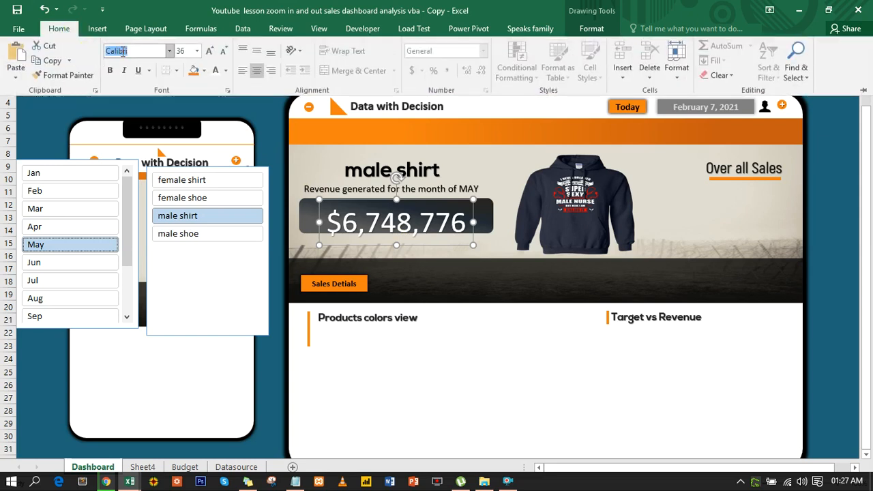
type("Agency FB")
key("Return")
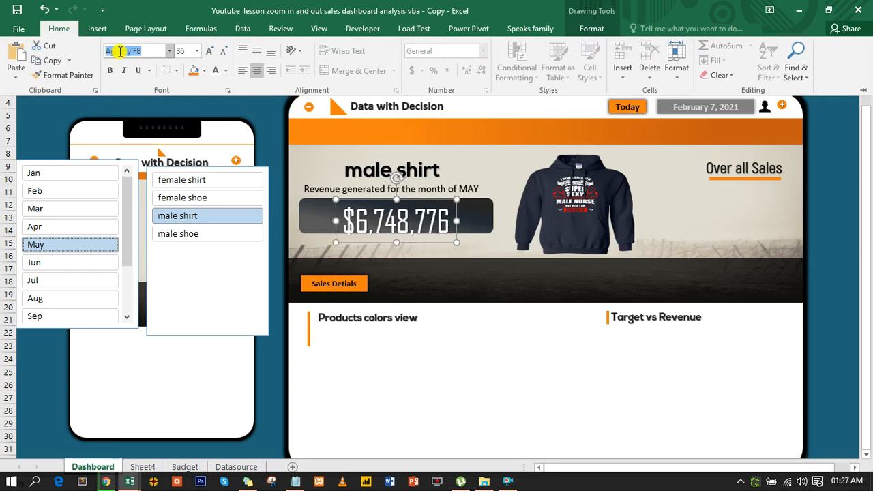
Set the font of the dark bar's revenue figure to Calibri (Body).
left_click(169, 54)
left_click(169, 53)
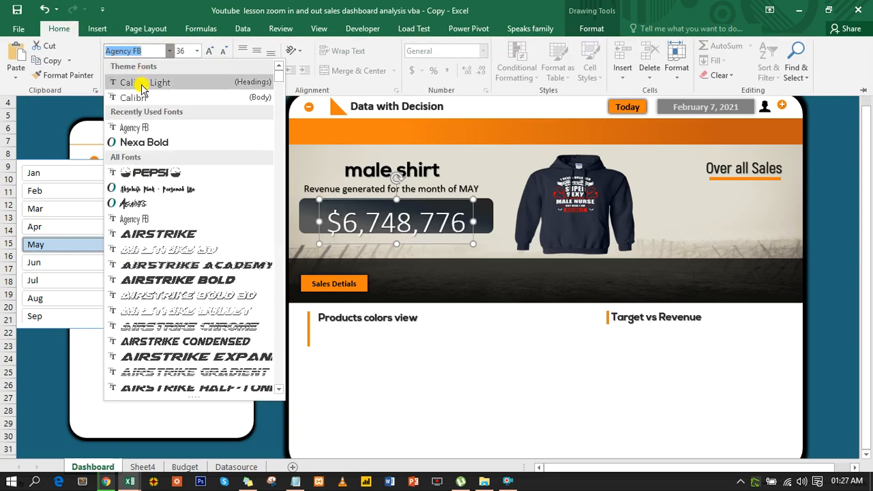
left_click(142, 99)
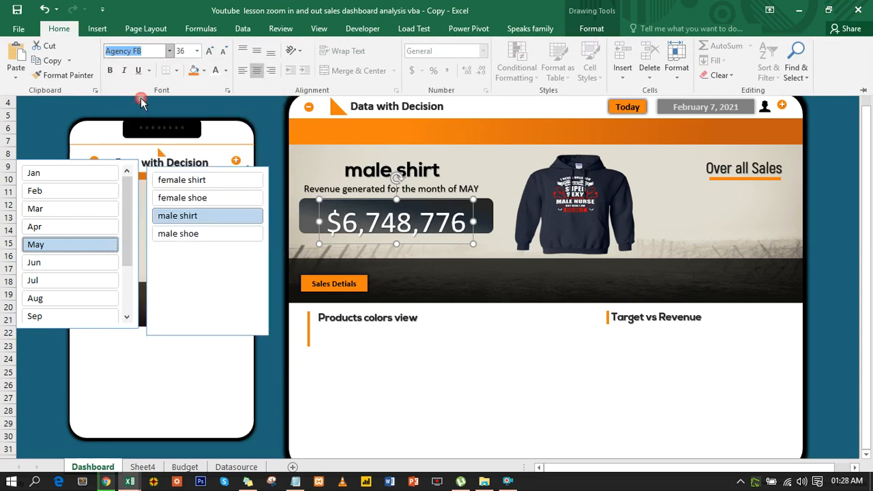
Enlarge the revenue figure to font size 40 and move it up so it sits centred on the dark bar.
left_click(209, 52)
left_click(209, 51)
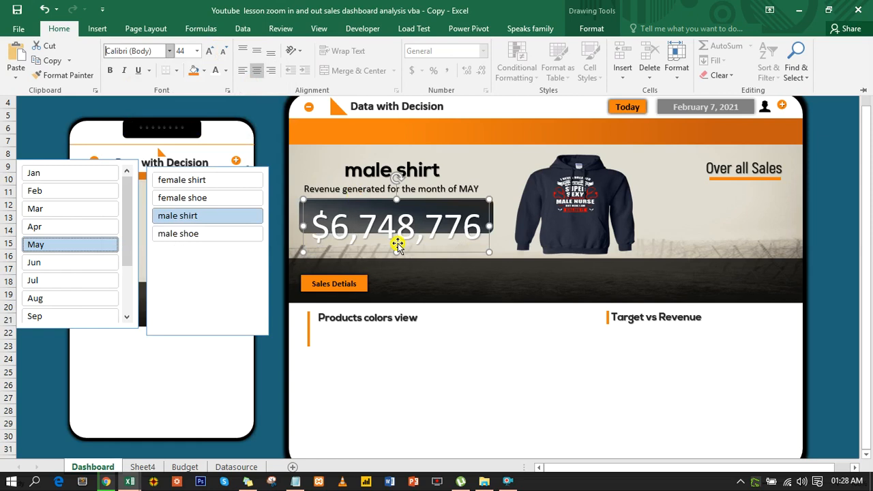
key("ctrl+F1")
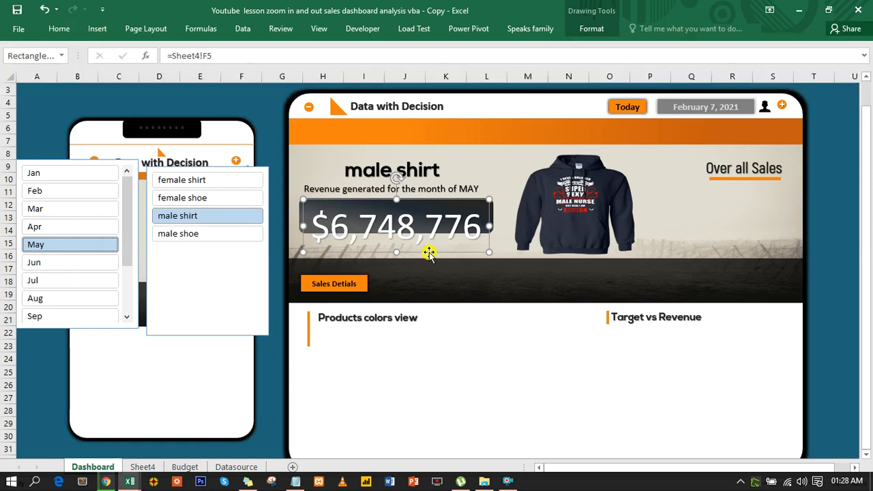
left_click_drag(429, 253, 430, 241)
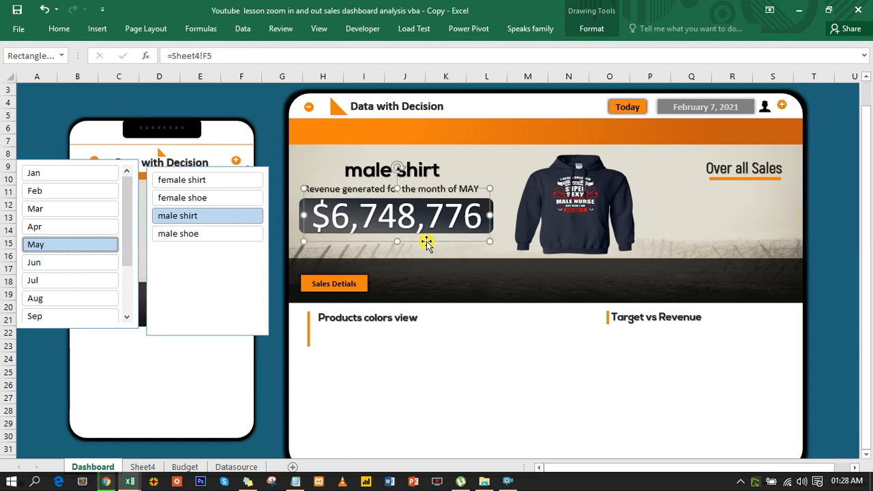
left_click(62, 28)
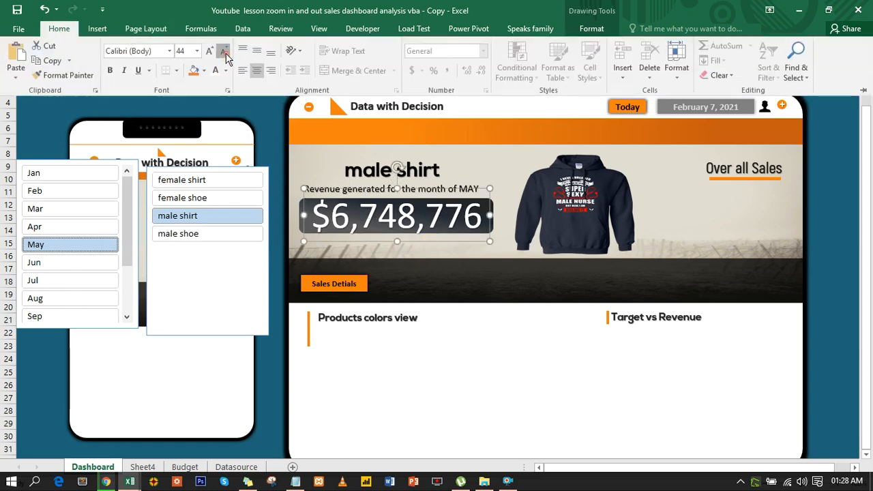
left_click(225, 51)
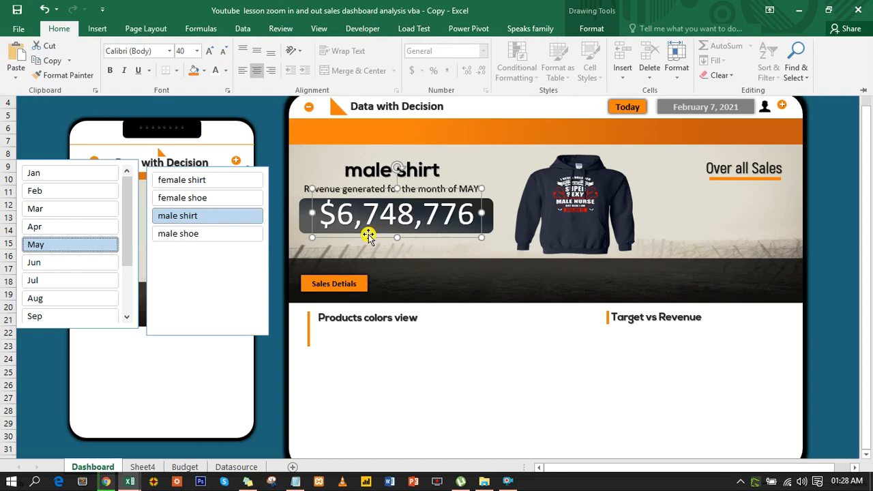
left_click(368, 237)
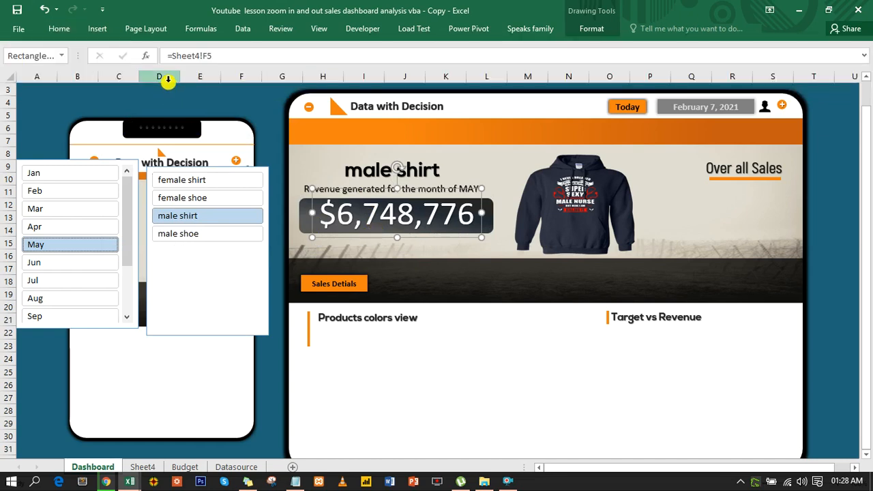
Filter the dashboard to Jun and male shoe with the slicers to test the linked title, caption, image and revenue.
left_click(163, 111)
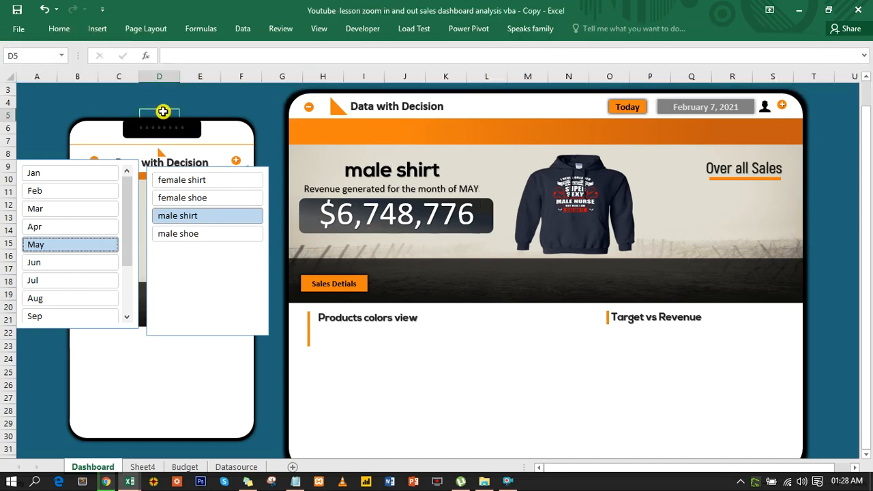
left_click(68, 266)
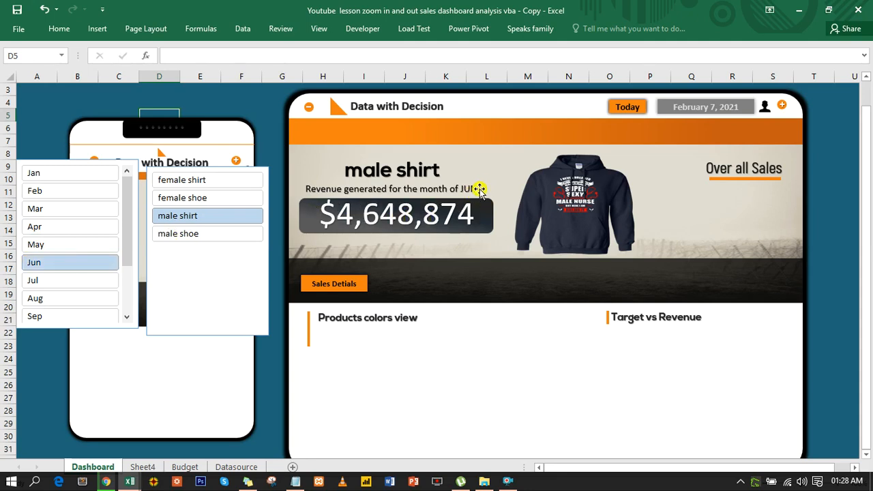
left_click(228, 239)
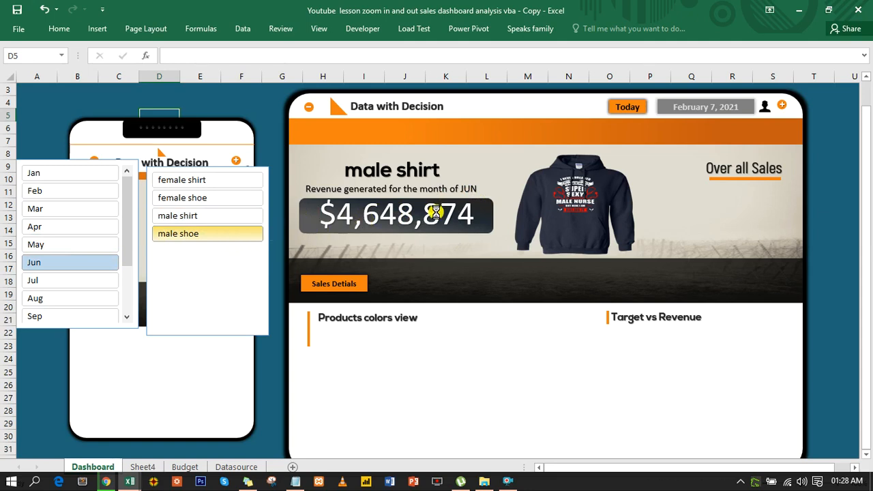
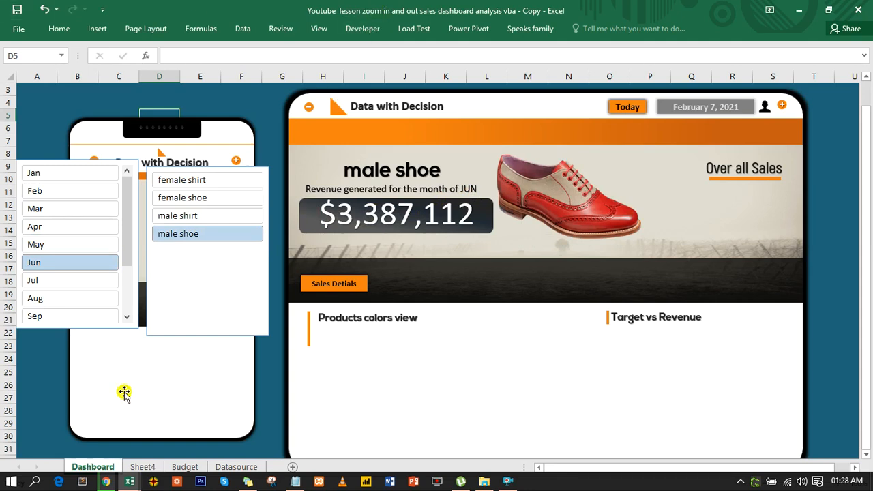
Copy the products PivotTable on Sheet4 to cell R4 and remove the products field from the copy's rows.
left_click(136, 471)
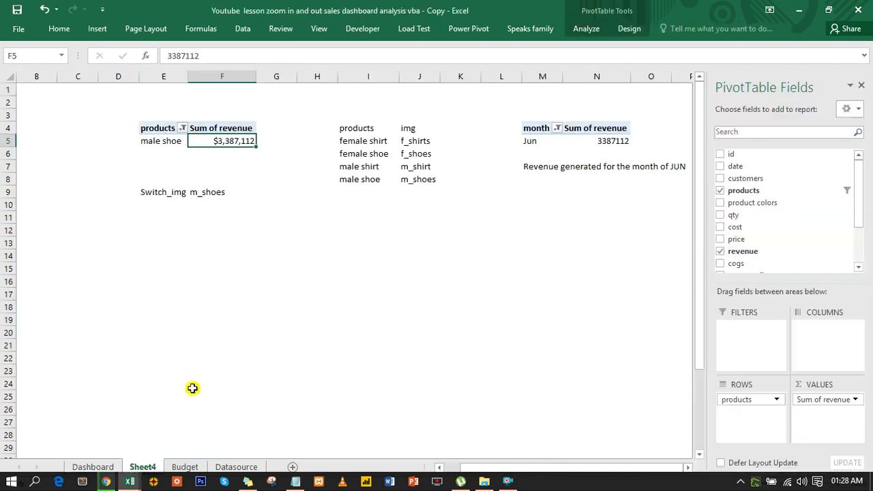
left_click(149, 128)
left_click_drag(149, 128, 211, 136)
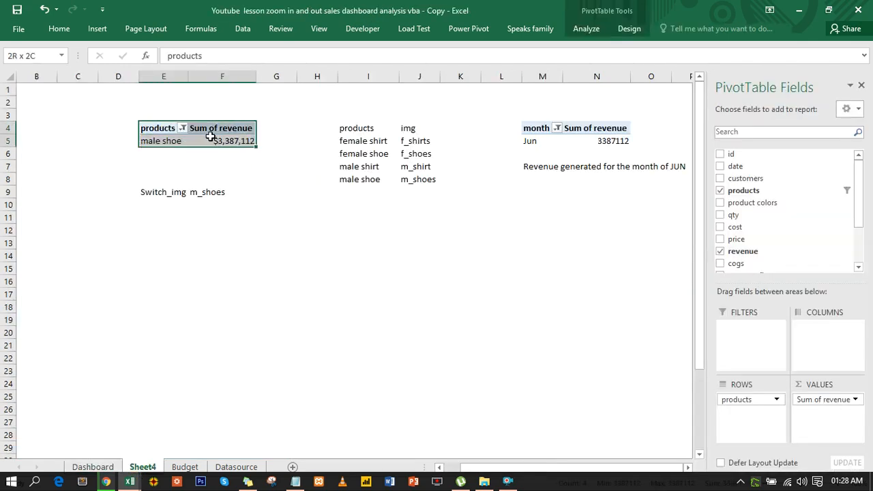
key("ctrl+c")
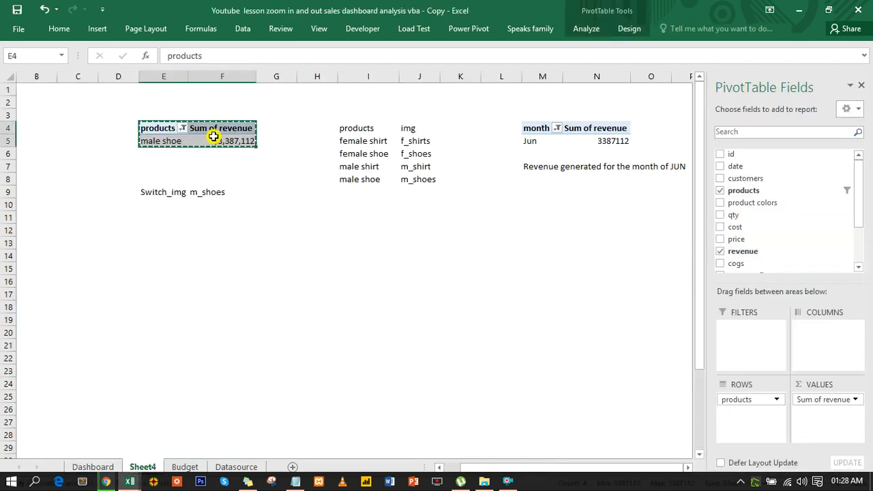
left_click(688, 468)
left_click(689, 469)
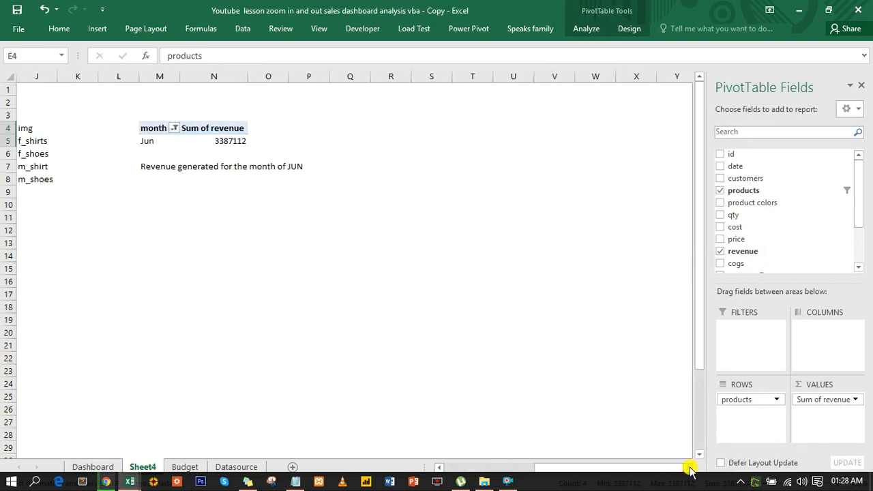
left_click(374, 129)
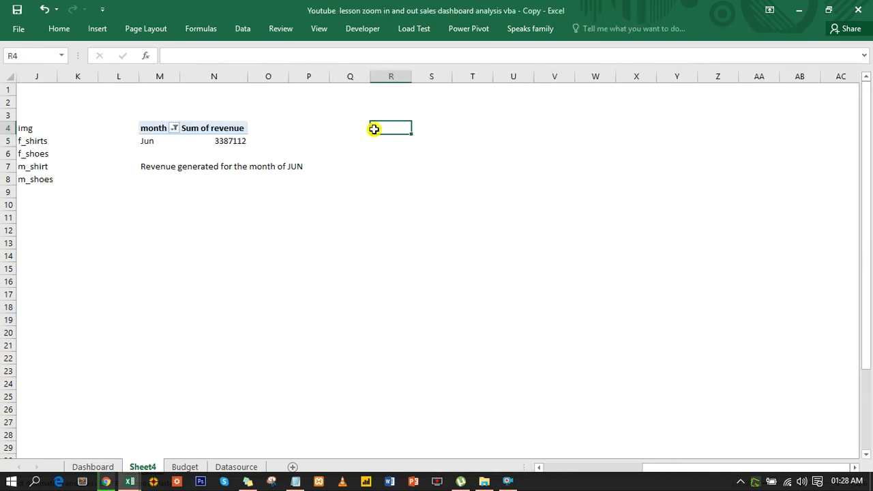
key("ctrl+v")
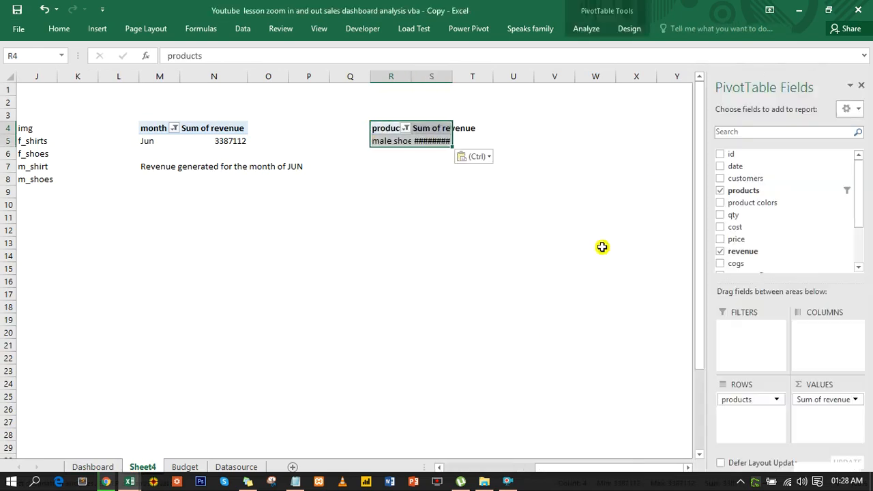
left_click_drag(764, 401, 638, 363)
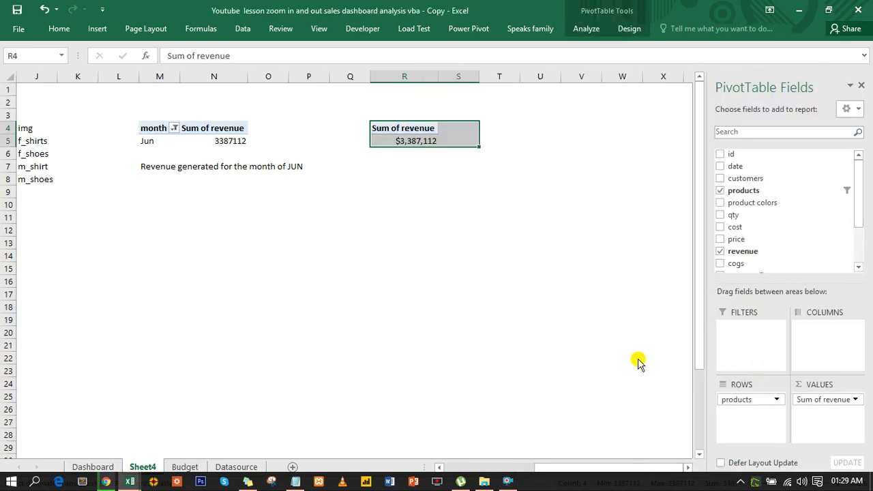
left_click(514, 220)
Disconnect the PivotTable at R4 from the month and products 1 slicer filters and save the workbook.
left_click(423, 141)
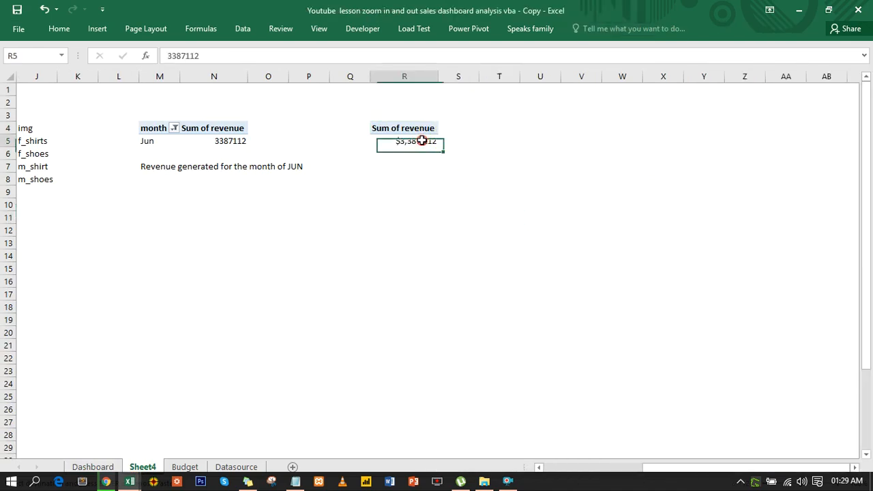
left_click(588, 30)
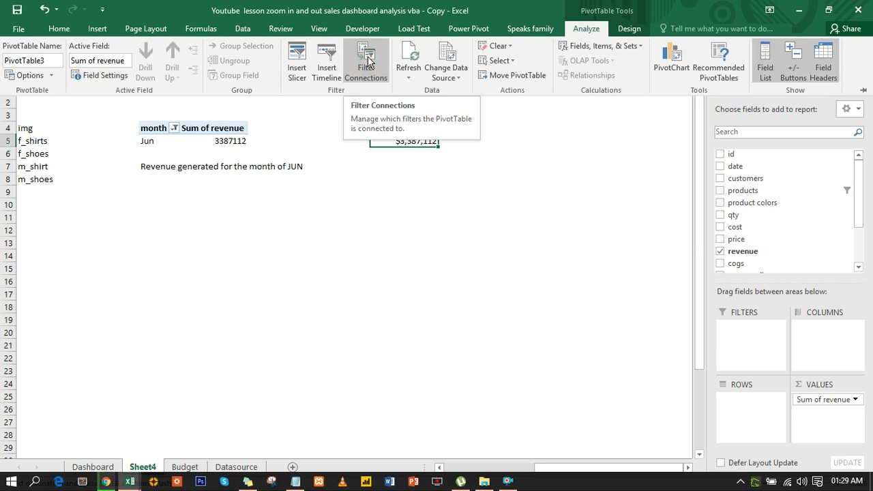
left_click(373, 60)
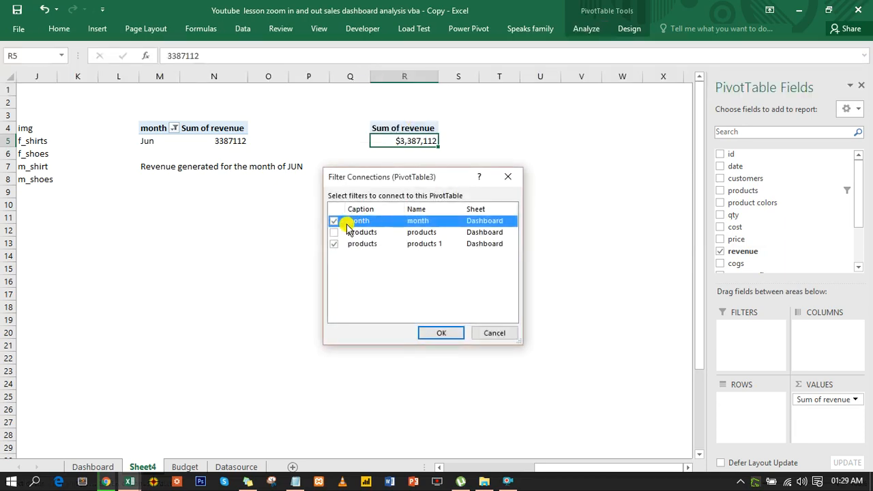
left_click(334, 221)
left_click(334, 243)
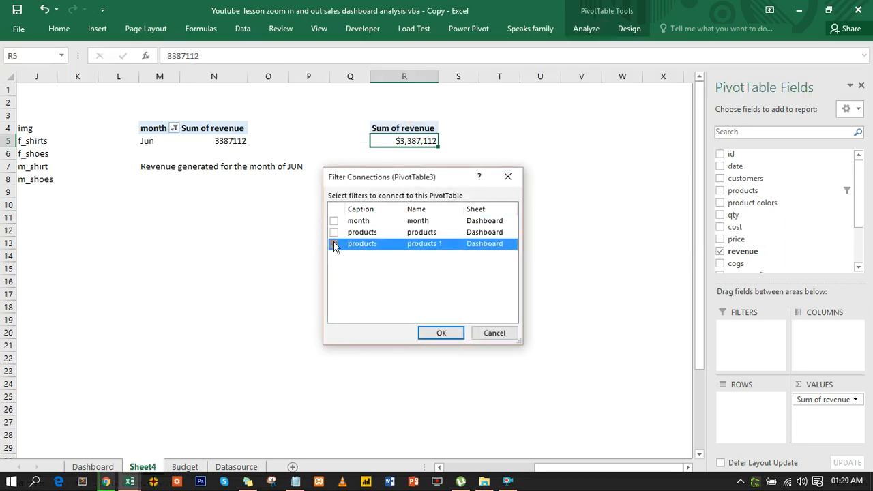
left_click(437, 333)
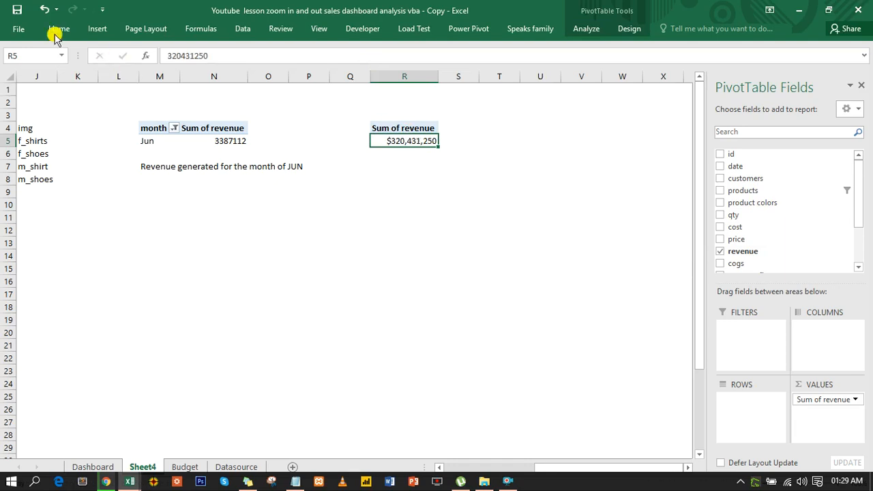
left_click(17, 8)
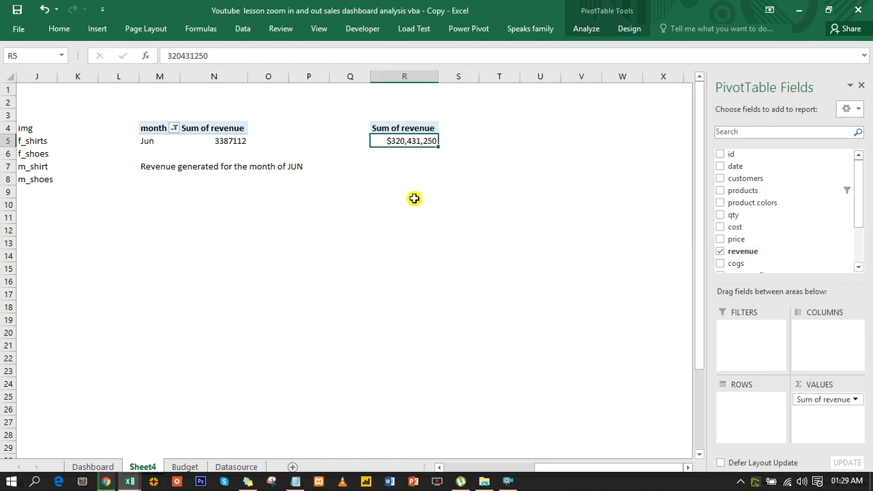
Duplicate the Dashboard's revenue figure text box and place the copy under the Over all Sales heading.
left_click(93, 468)
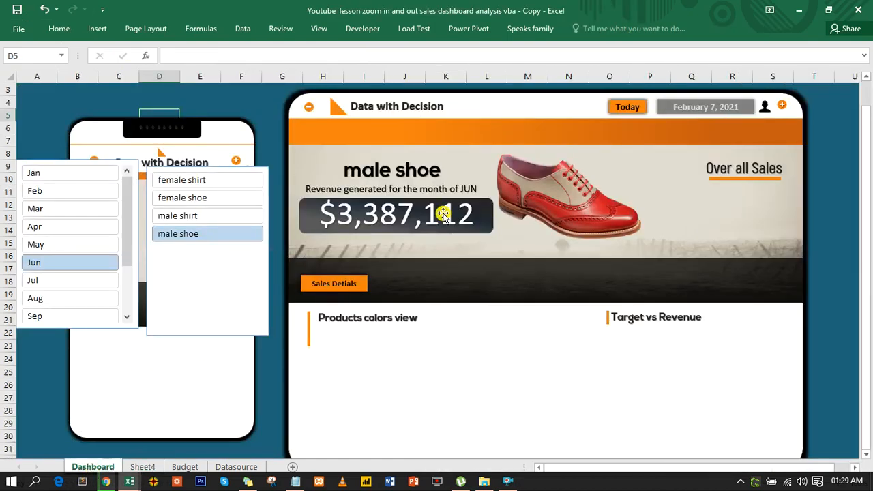
left_click(443, 214)
left_click(444, 213)
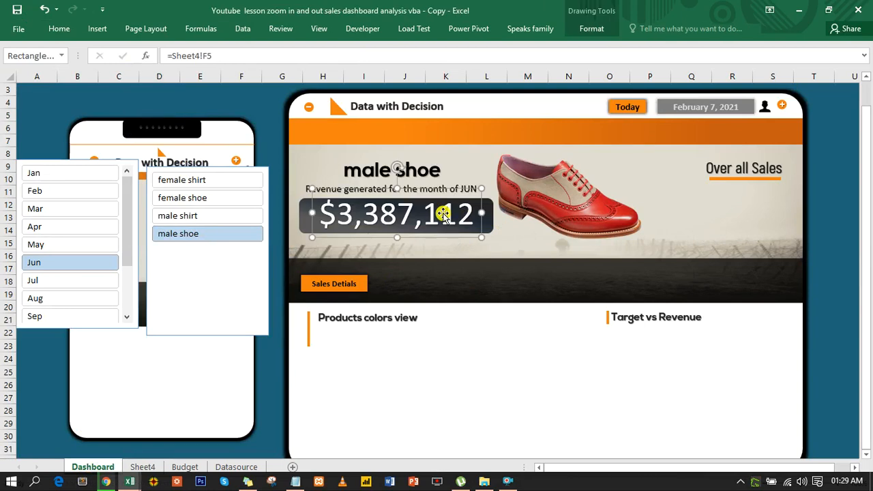
left_click_drag(443, 214, 451, 247)
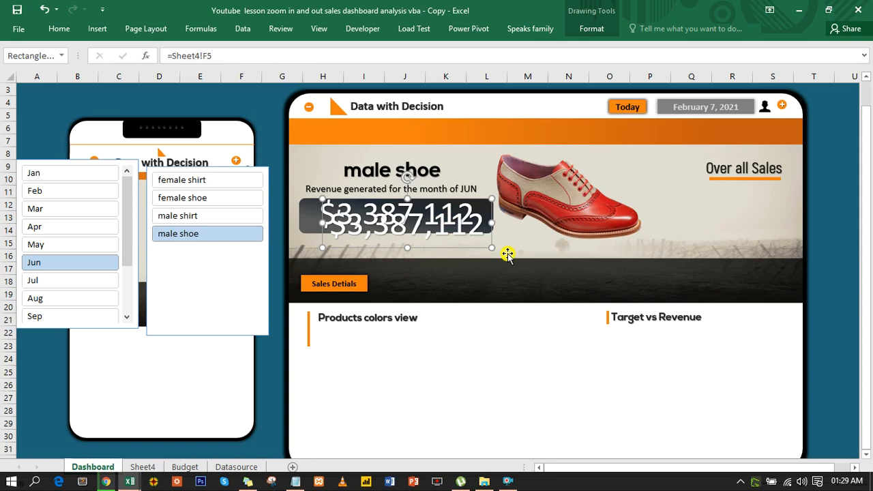
left_click_drag(479, 244, 771, 225)
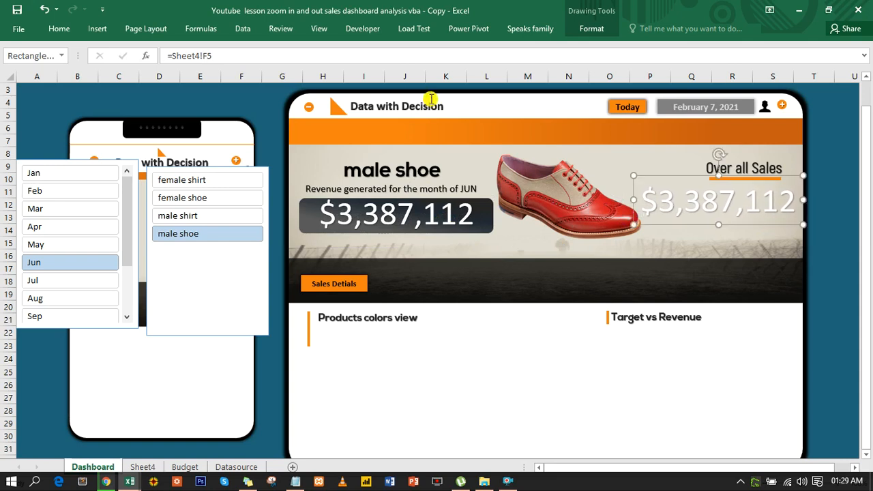
Link the text box under Over all Sales to the total revenue cell with =Sheet4!R5.
left_click_drag(220, 55, 181, 54)
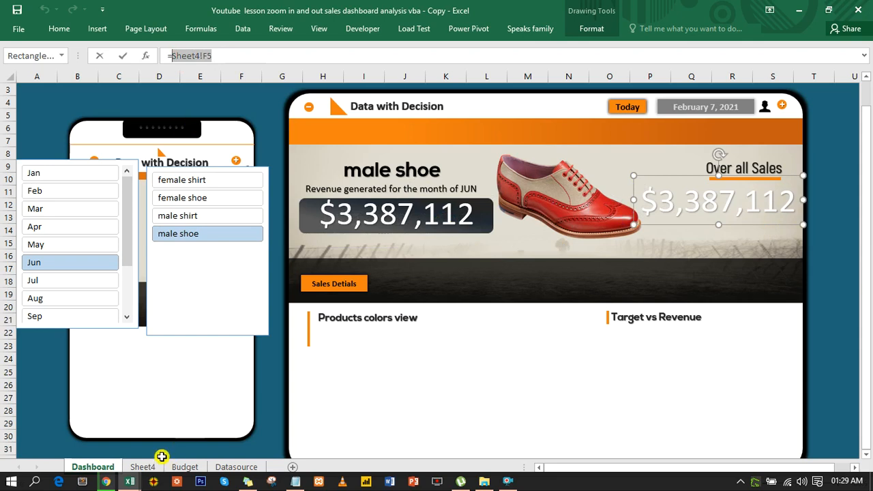
left_click(144, 466)
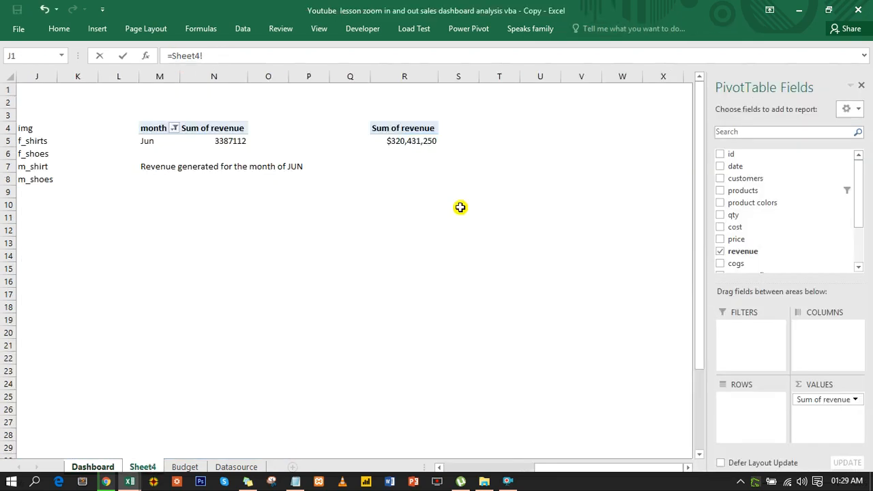
left_click(412, 141)
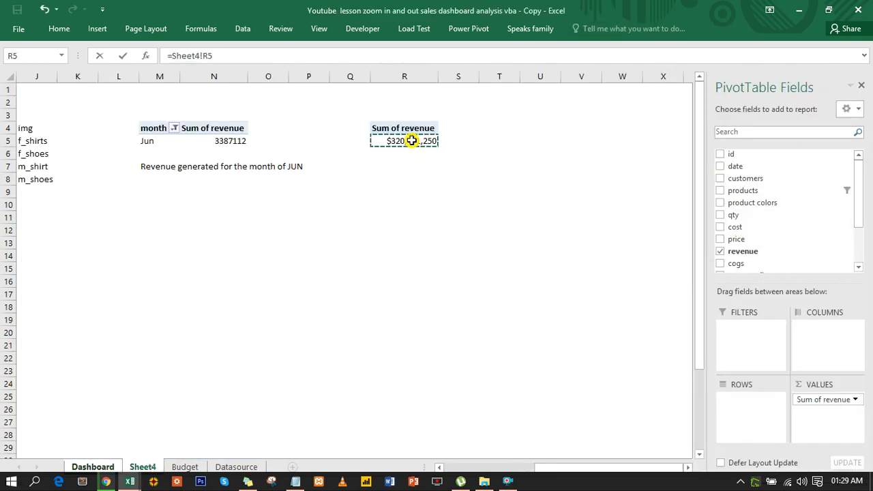
key("Return")
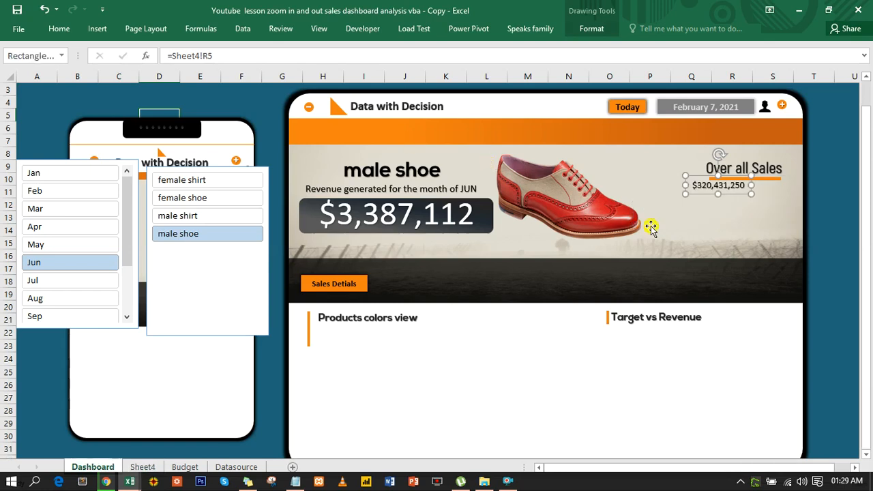
Change the font of the overall sales figure to Agency FB.
left_click(59, 31)
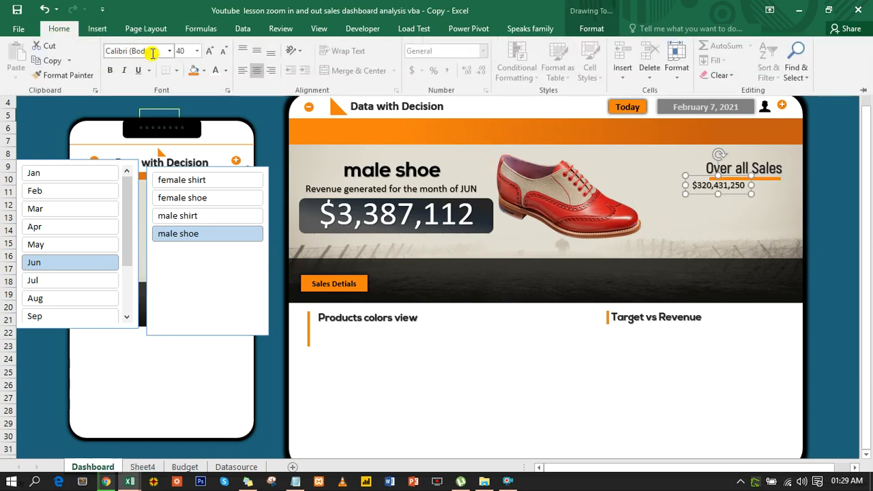
left_click(155, 50)
type("Ag")
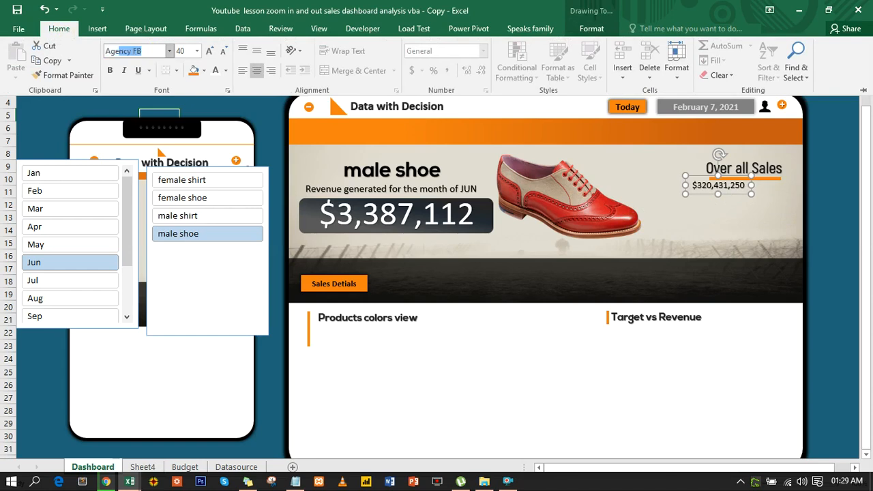
key("Escape")
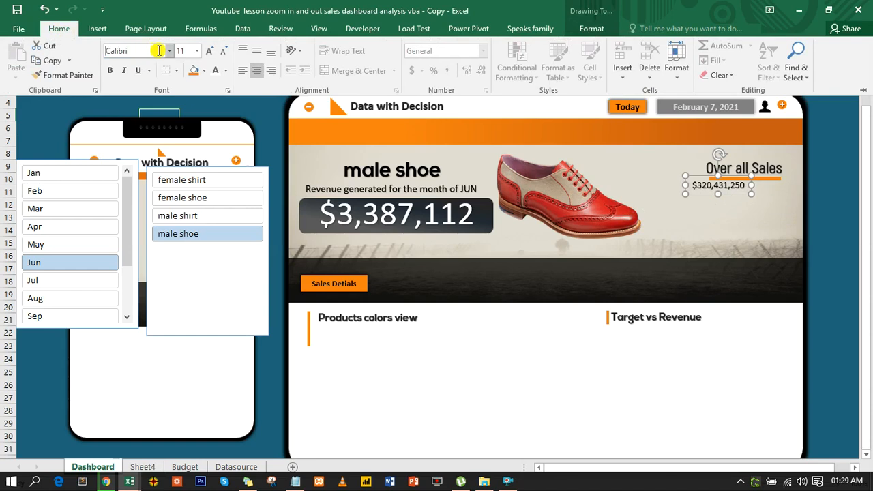
left_click(154, 51)
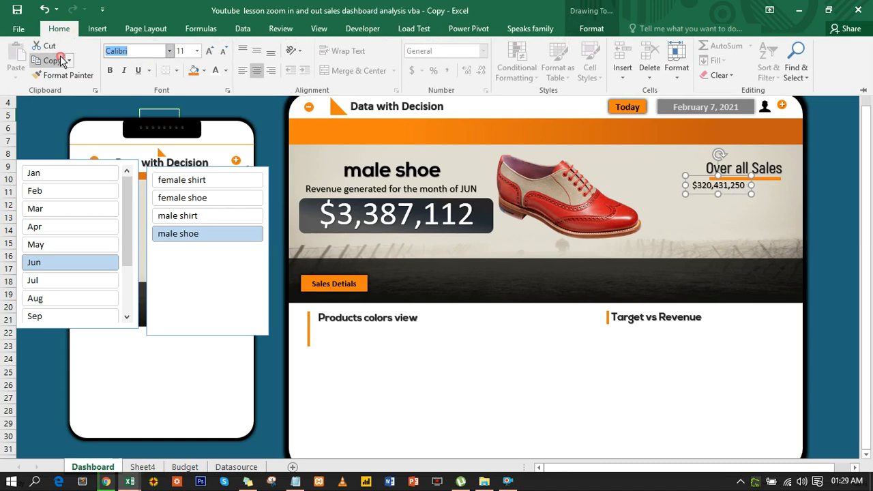
type("Agency FB")
key("Return")
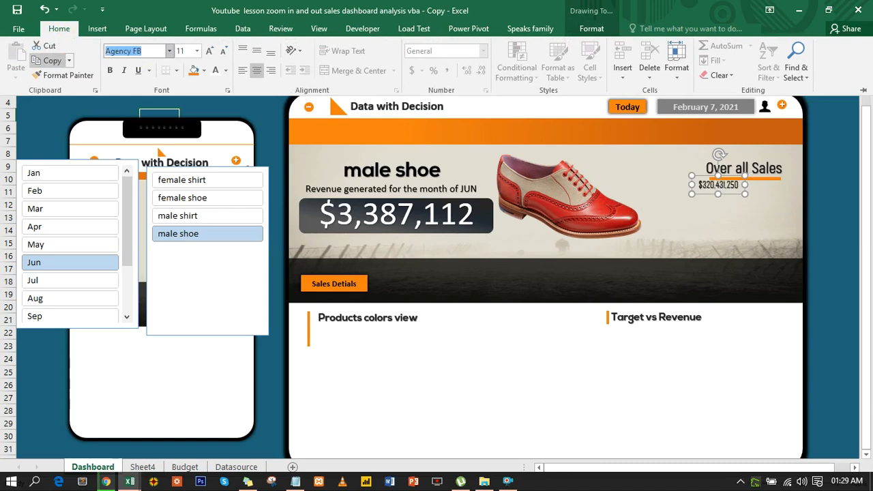
Make the overall sales figure bold at size 40 and move it slightly lower beneath its heading.
left_click(197, 51)
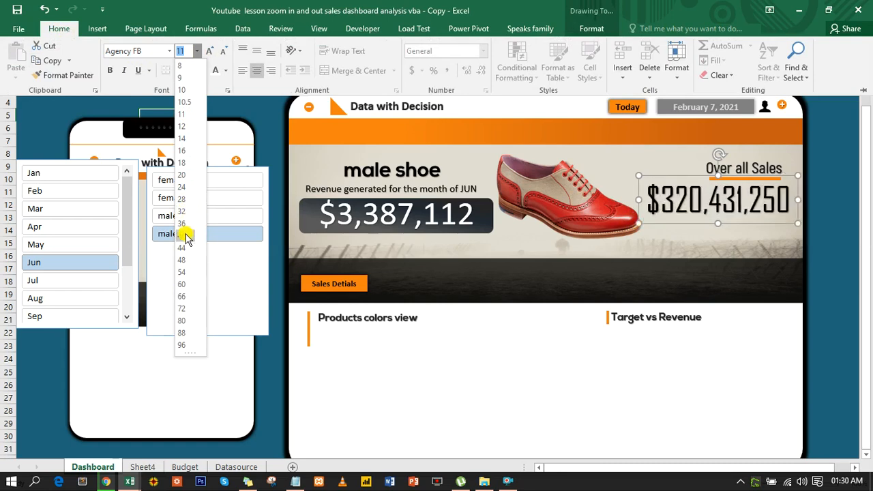
left_click(182, 235)
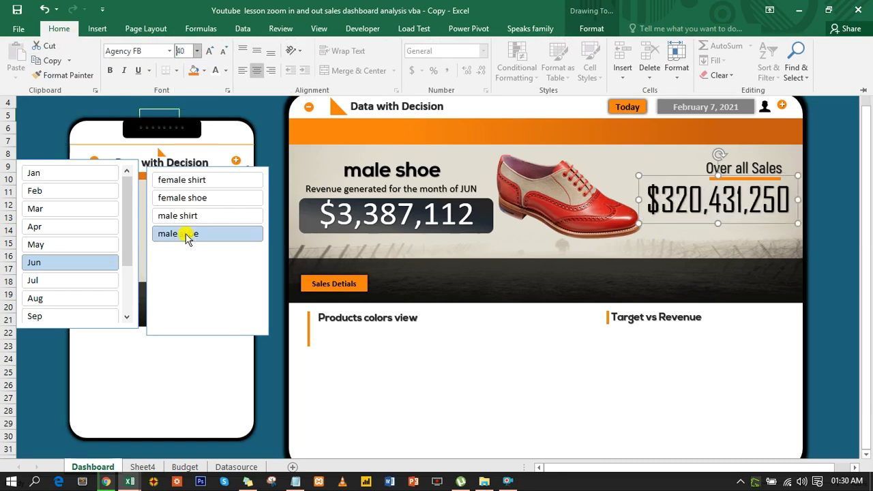
left_click(110, 71)
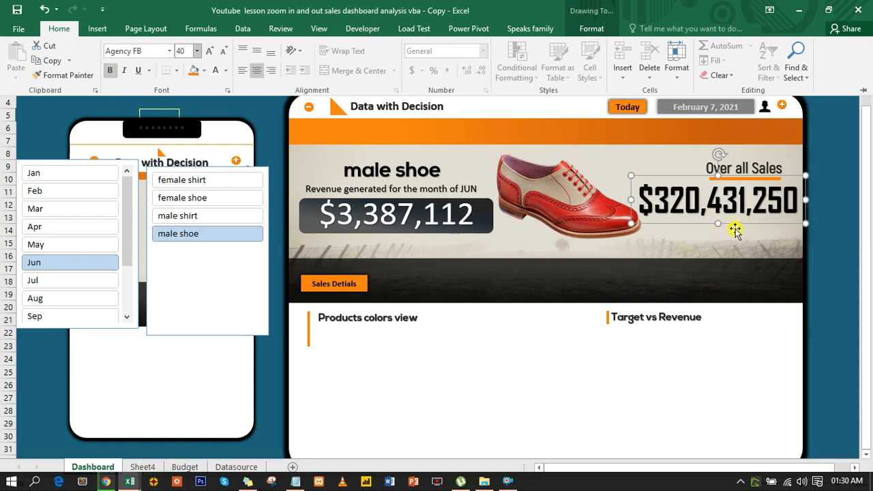
key("ctrl+F1")
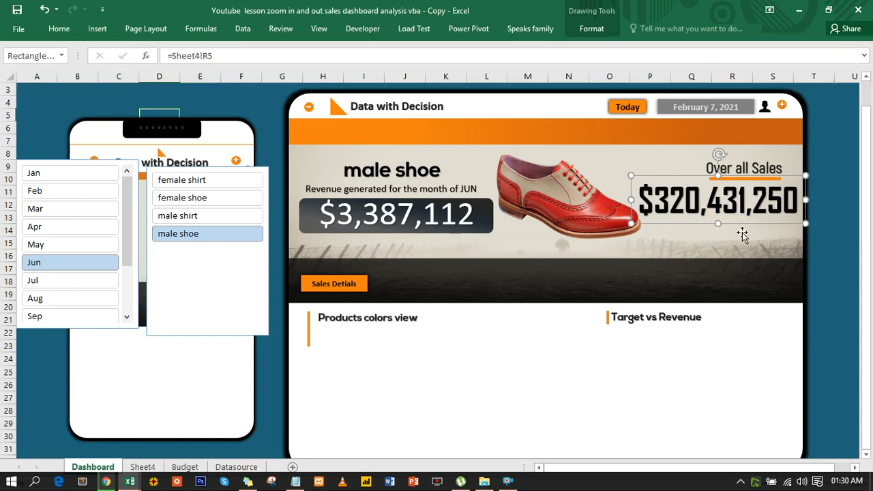
left_click_drag(741, 225, 741, 232)
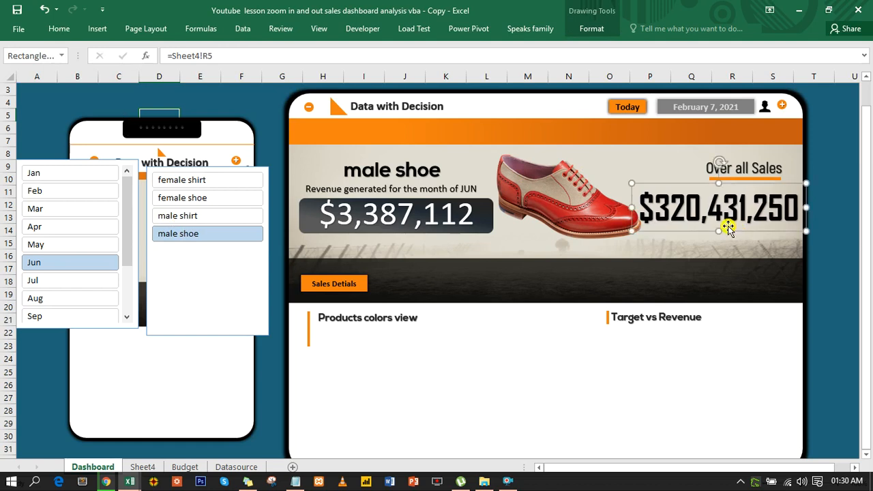
Reduce the overall sales figure's font size to 36 and nudge the text box slightly further below the orange underline.
left_click(56, 17)
left_click(126, 5)
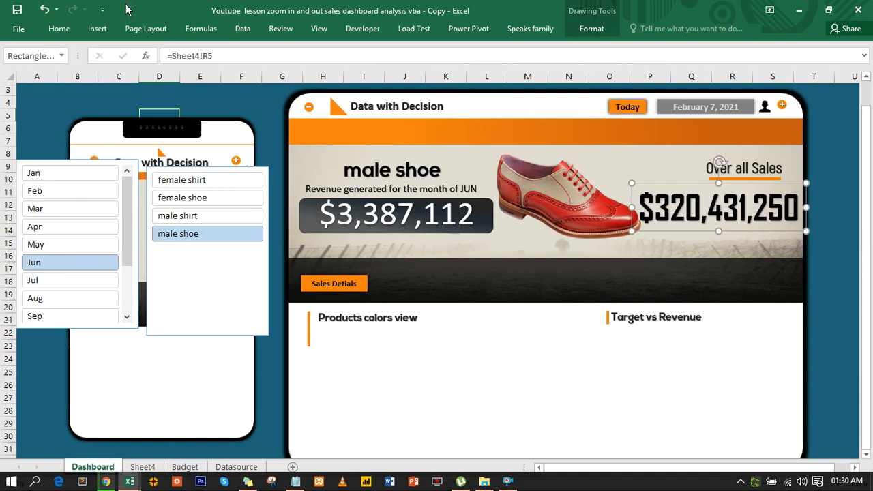
left_click(58, 29)
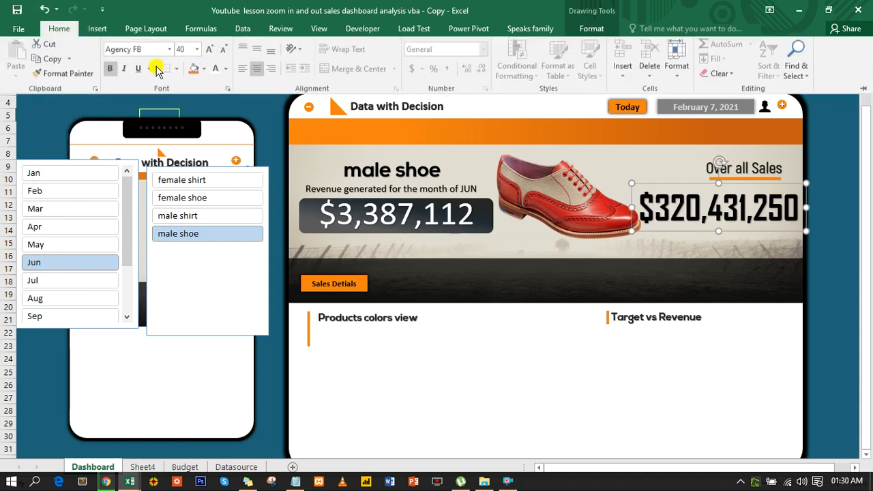
left_click(222, 52)
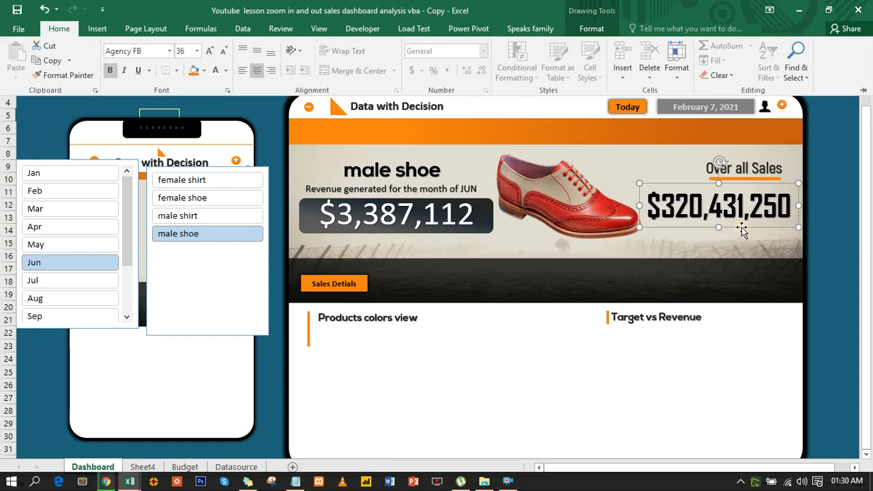
left_click(742, 227)
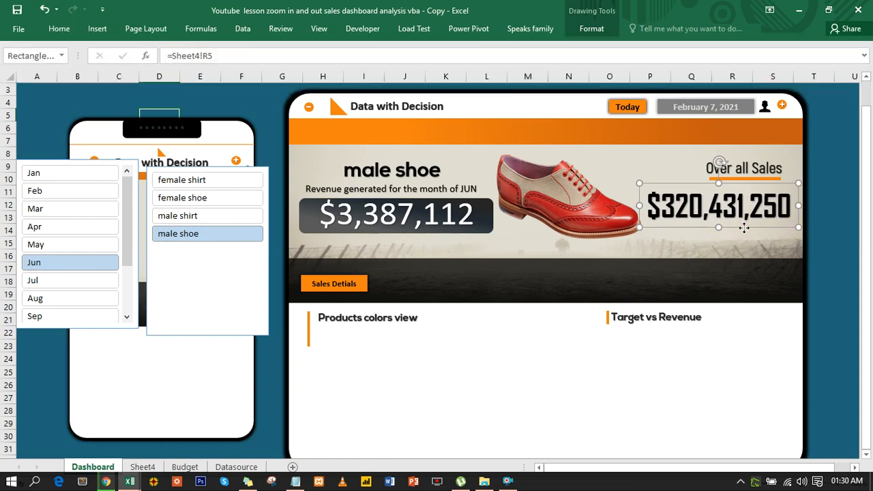
left_click_drag(745, 227, 744, 230)
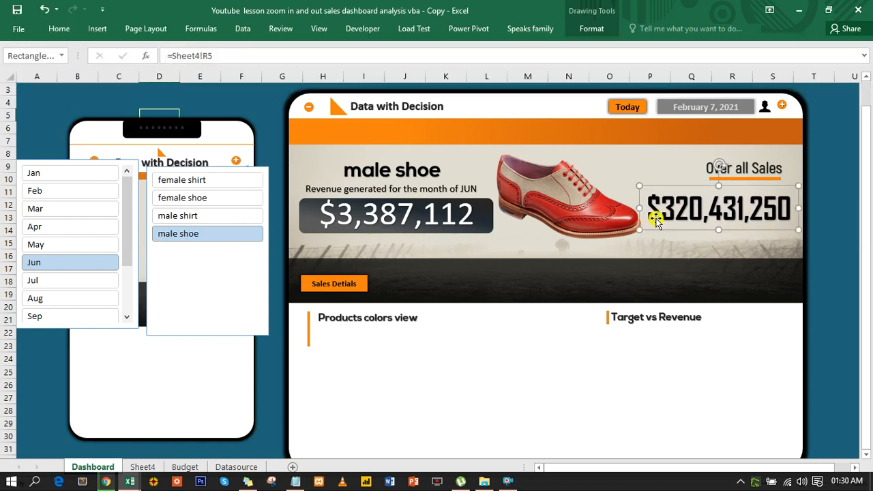
left_click(276, 152)
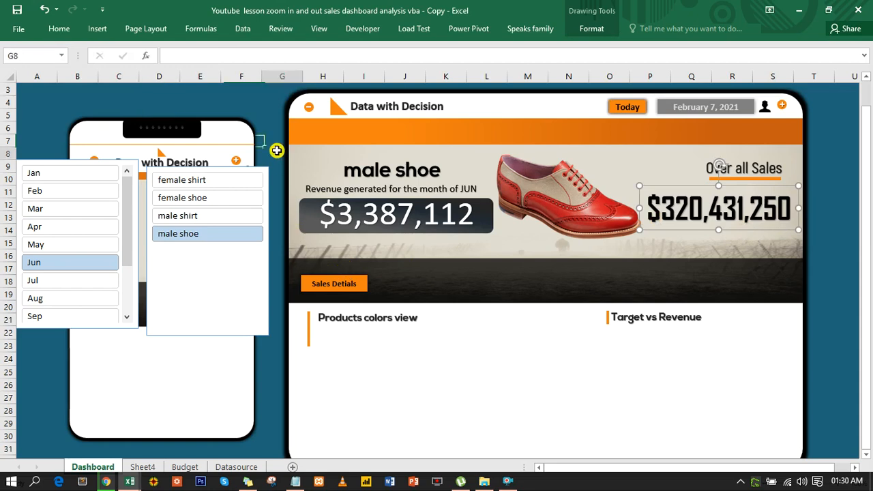
Show the sales details panel, bring it to the front and nudge it to fit the tablet frame's inner edge.
left_click(325, 286)
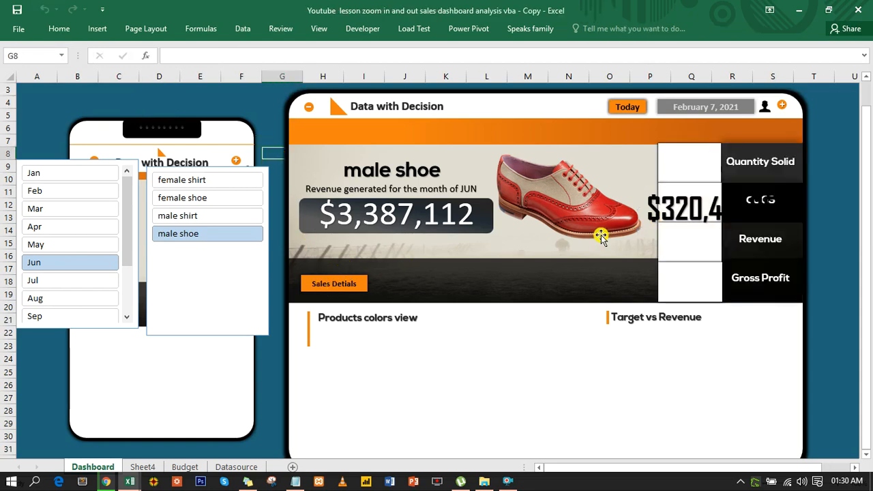
left_click(660, 156)
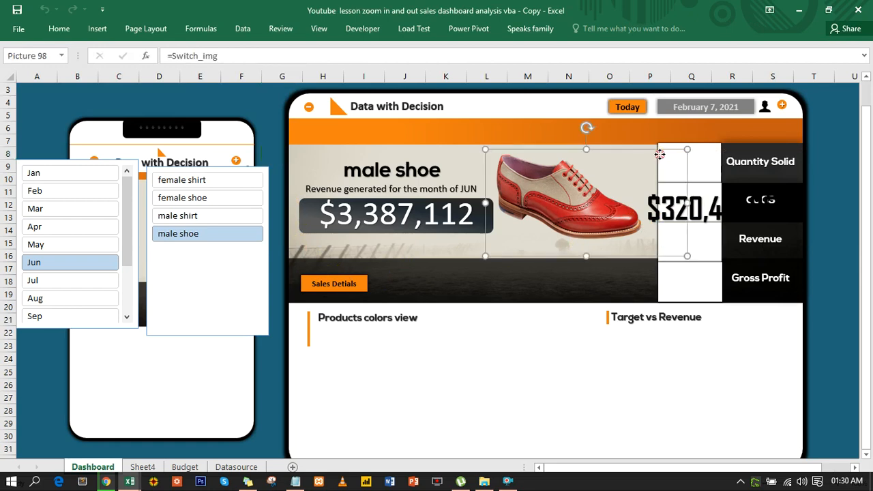
left_click(789, 150)
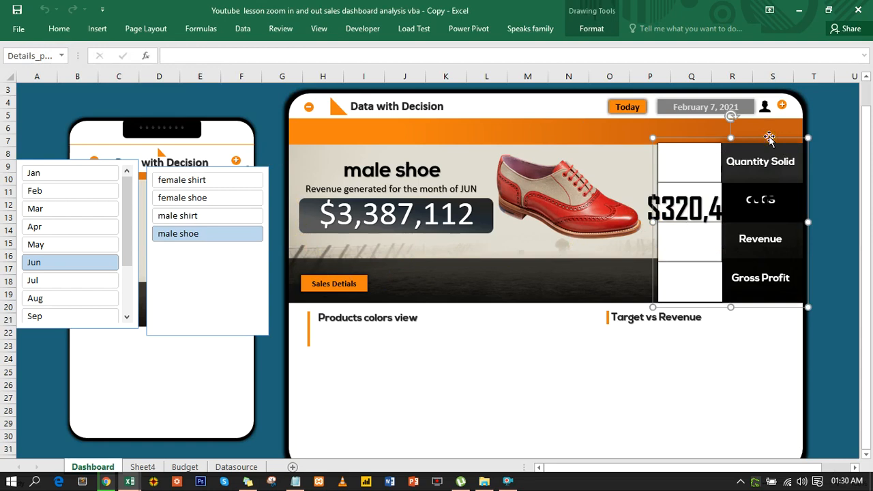
right_click(769, 137)
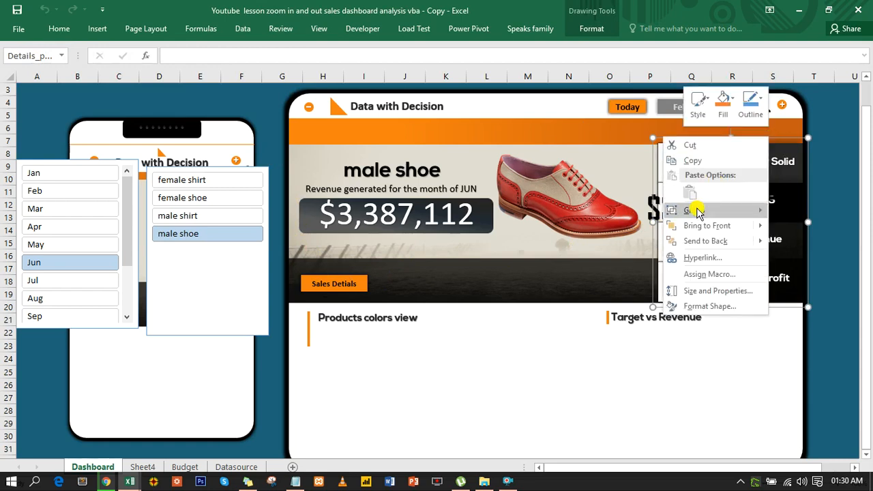
mouse_move(697, 211)
mouse_move(710, 226)
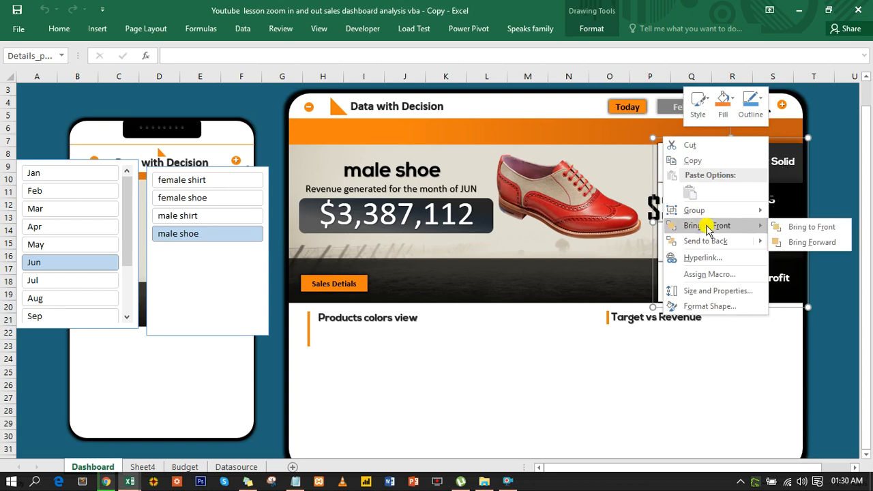
left_click(797, 226)
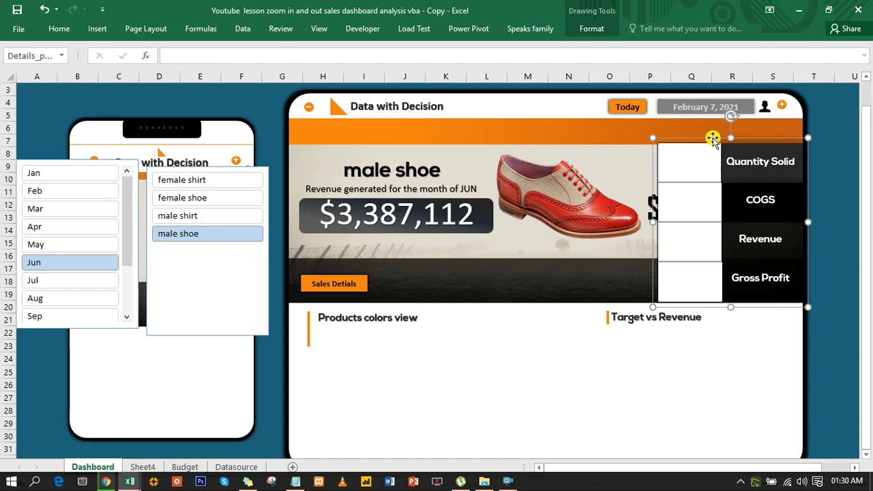
left_click_drag(712, 138, 711, 140)
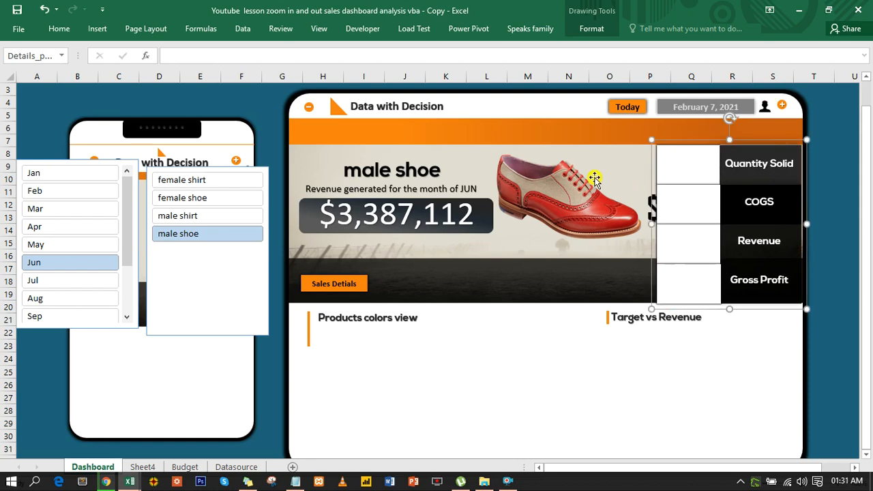
Hide the sales details panel and reduce the overall sales figure's font size to 32.
left_click(359, 284)
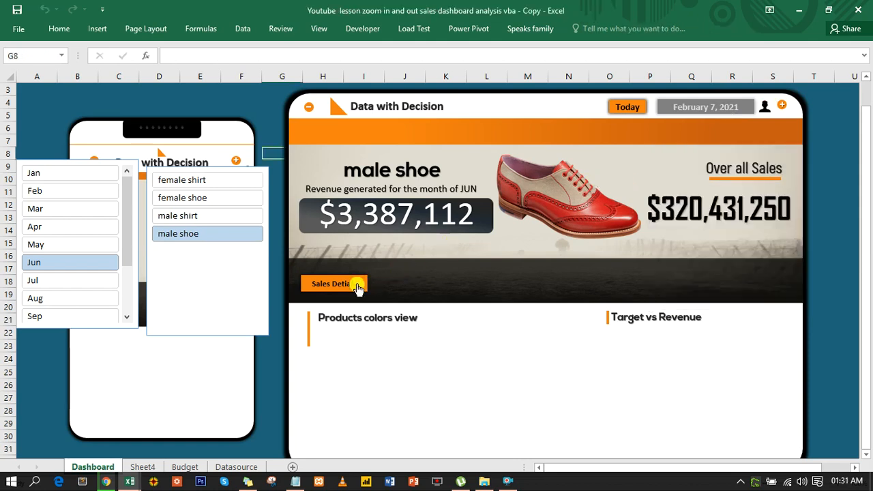
left_click(653, 203)
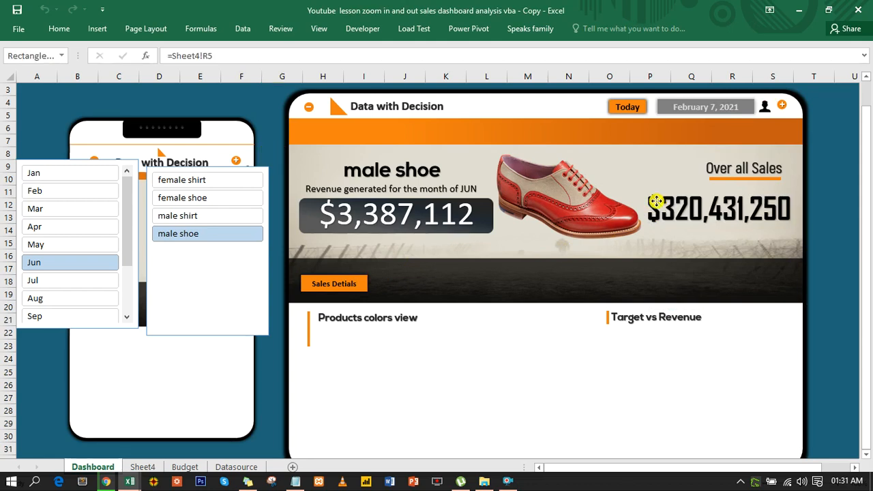
left_click(64, 31)
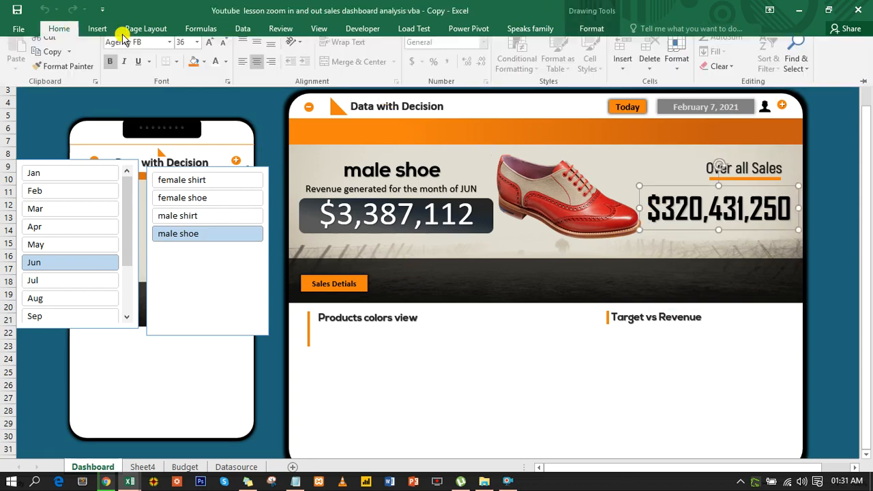
left_click(221, 55)
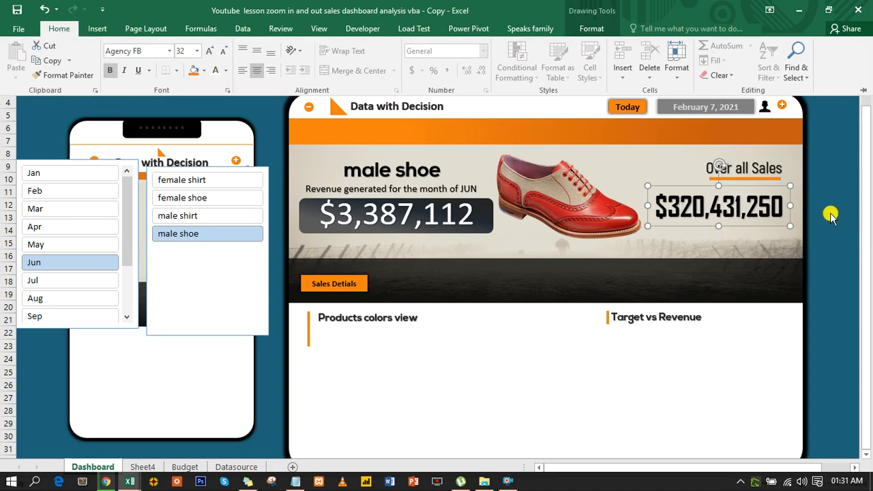
Toggle the sales details panel on and off to check that it covers the overall sales figure.
left_click(344, 284)
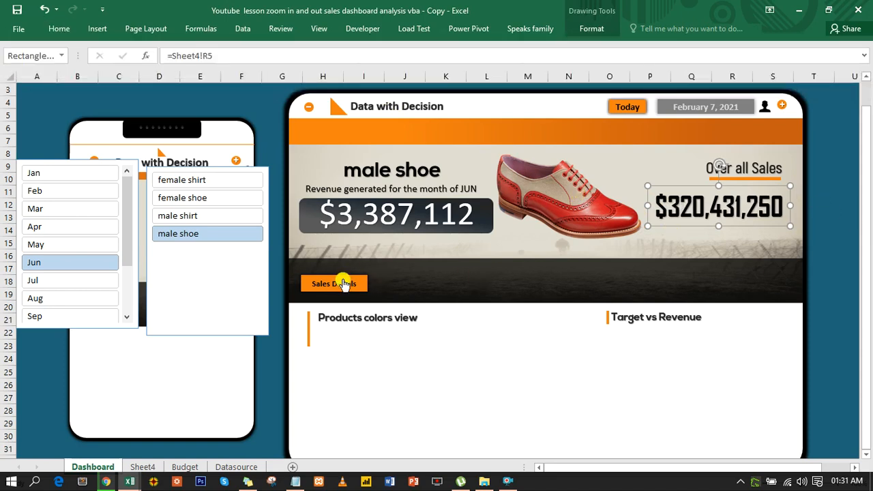
left_click(345, 284)
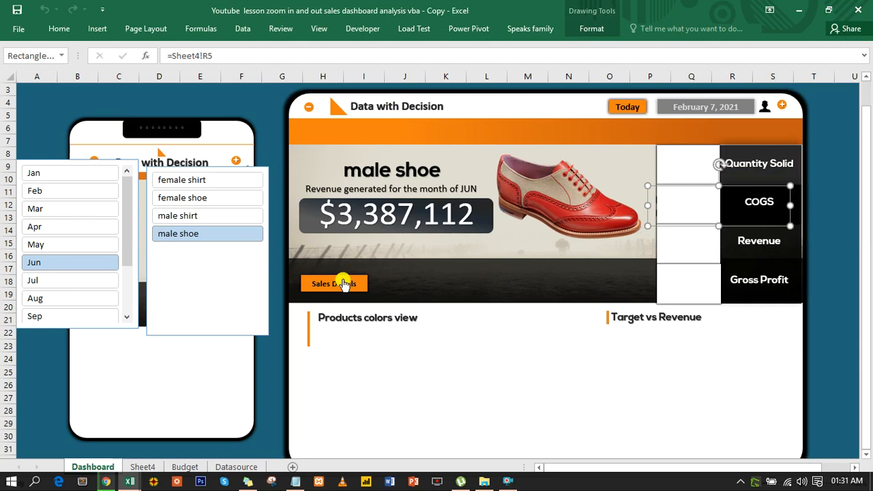
left_click(345, 283)
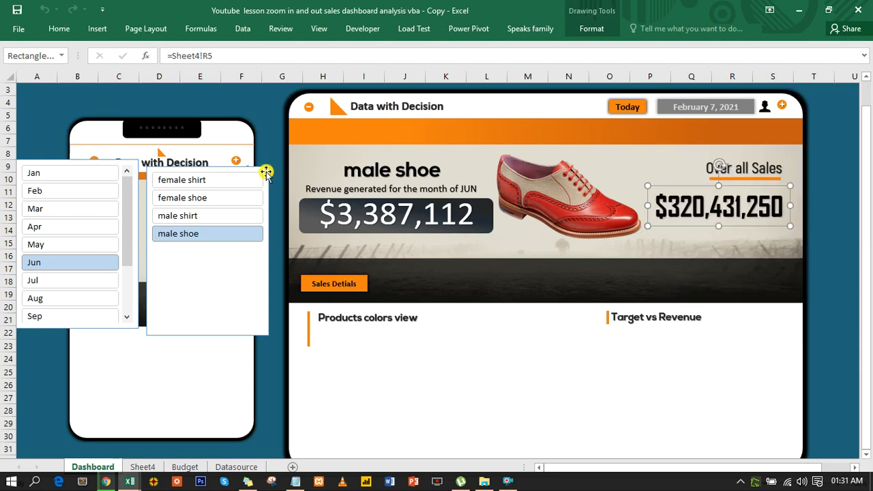
left_click(253, 108)
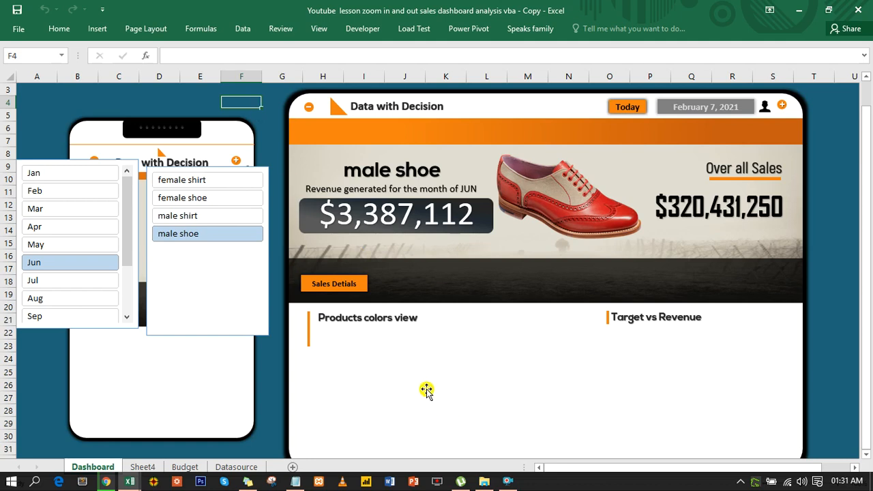
Copy the month and revenue PivotTable on Sheet4 and paste the duplicate at cell U4.
left_click(142, 467)
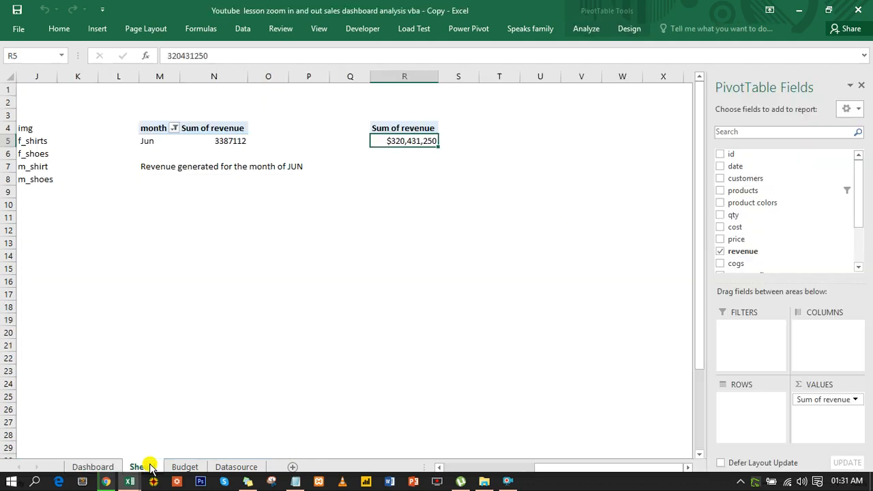
left_click(381, 128)
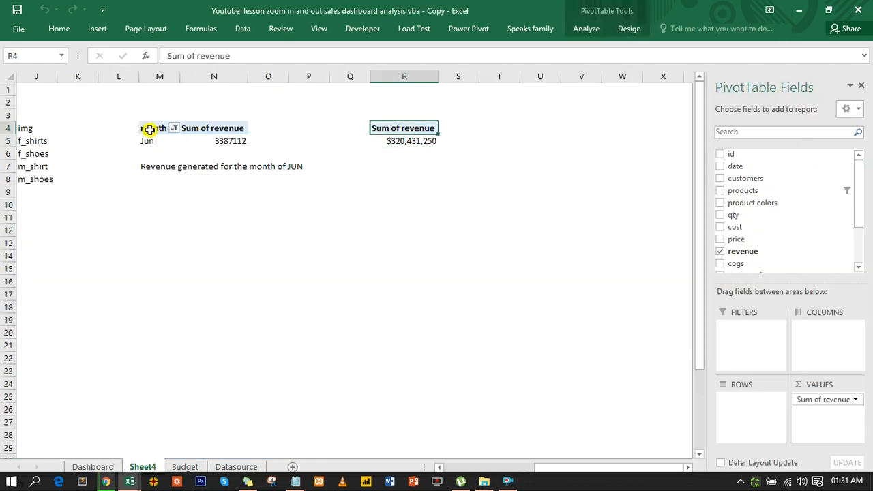
left_click_drag(149, 129, 209, 136)
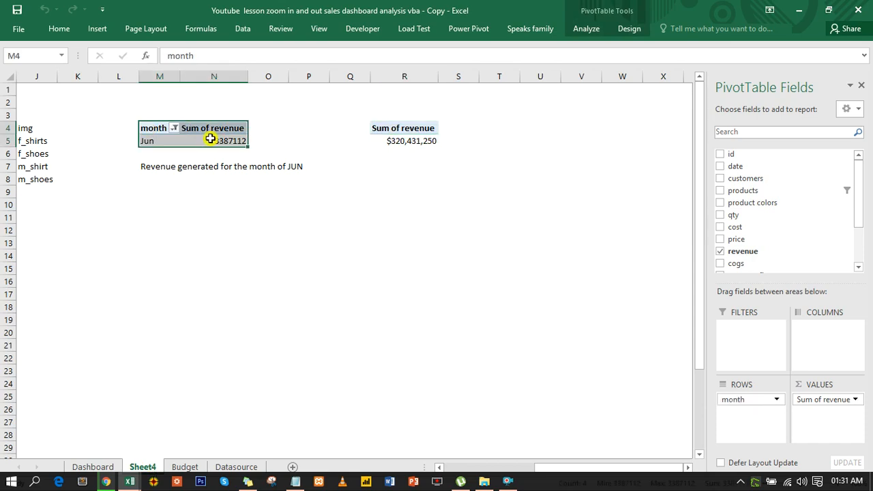
key("ctrl+c")
left_click(517, 127)
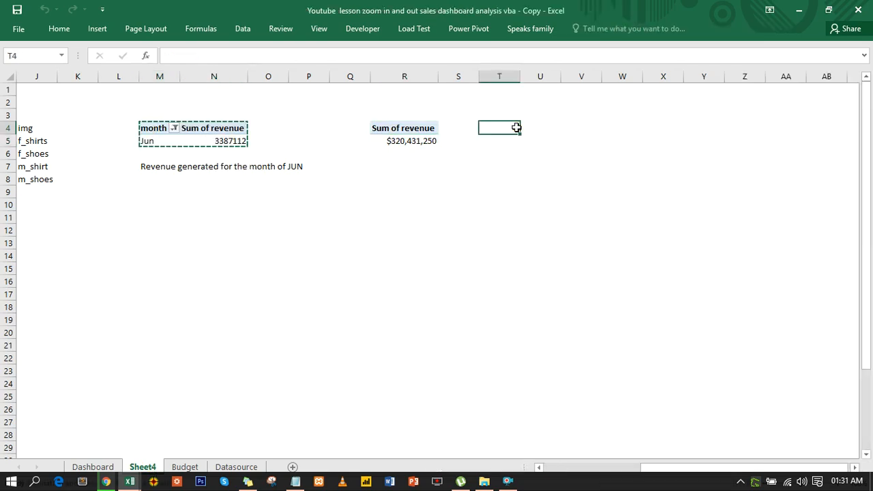
left_click(541, 127)
key("ctrl+v")
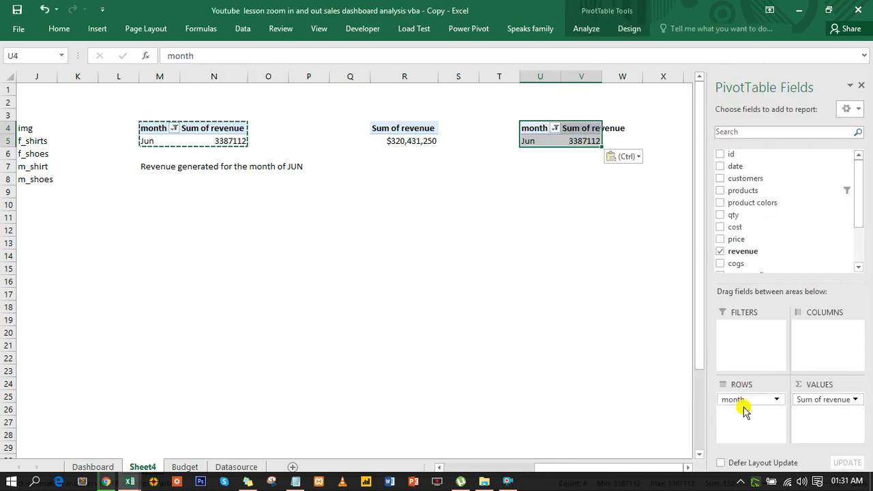
Replace the month row field with product colors in the copied PivotTable.
left_click_drag(750, 401, 619, 353)
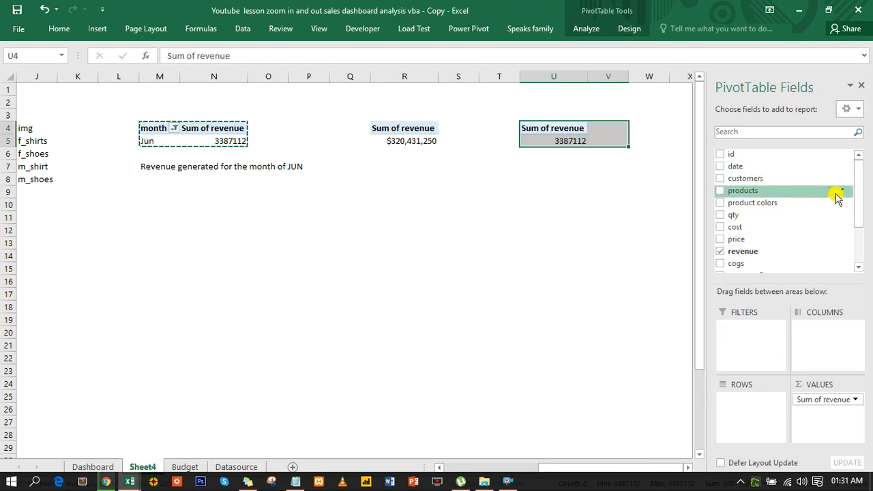
left_click_drag(769, 202, 764, 408)
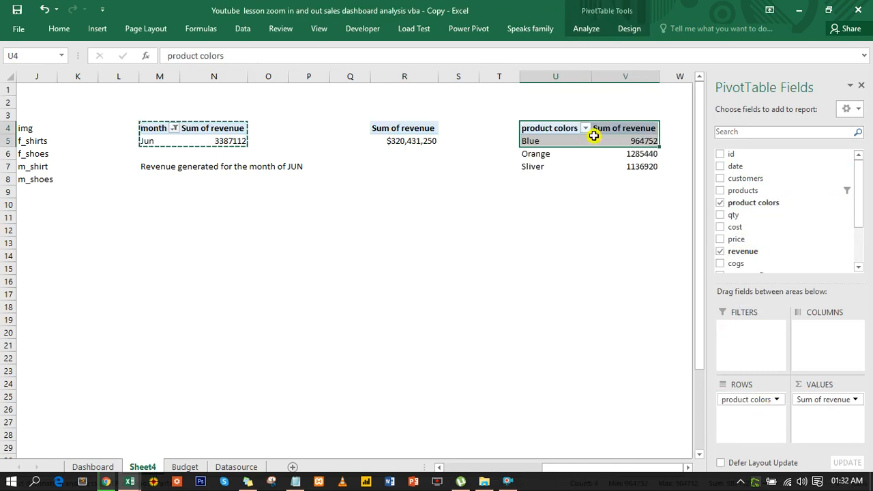
mouse_move(594, 136)
Filter the Dashboard slicers to the male shirt product and the month of Jan.
left_click(95, 467)
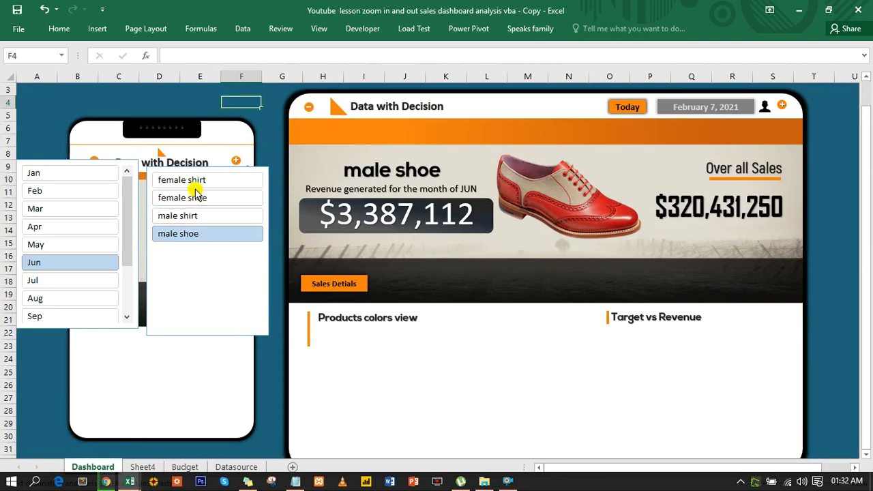
left_click(194, 215)
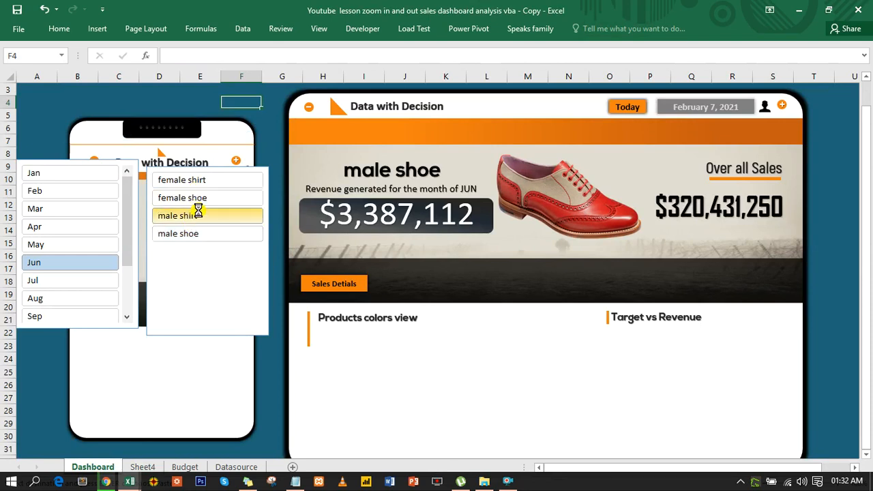
left_click(92, 180)
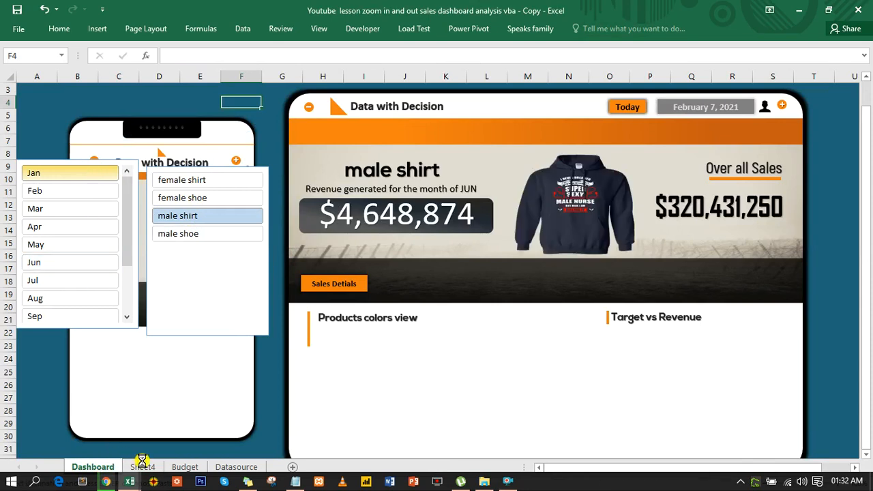
Insert a clustered column PivotChart from the product colors PivotTable on Sheet4.
left_click(143, 466)
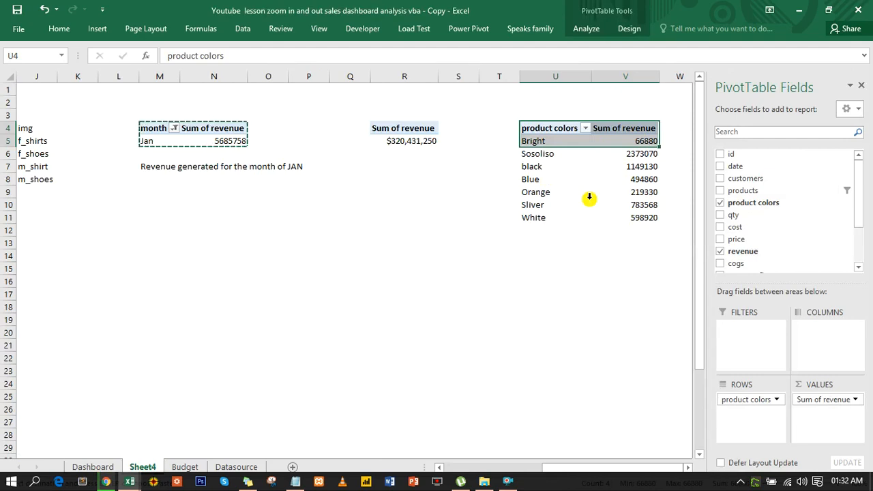
left_click(588, 30)
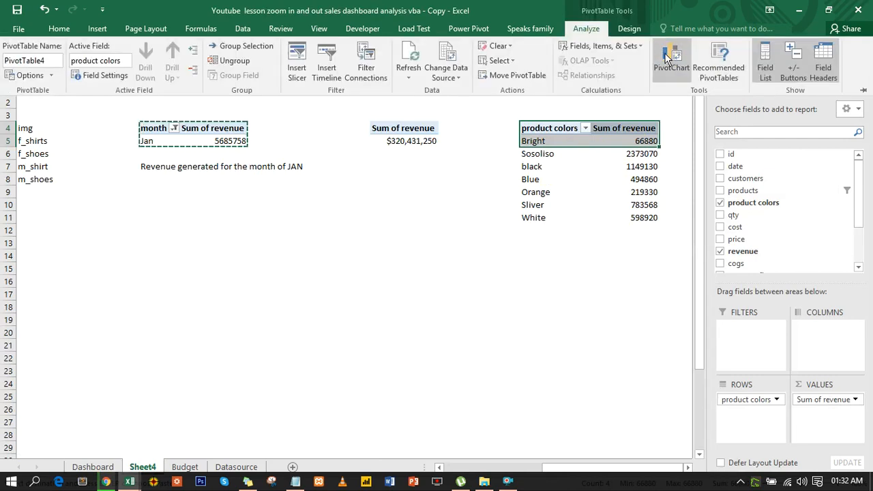
left_click(668, 58)
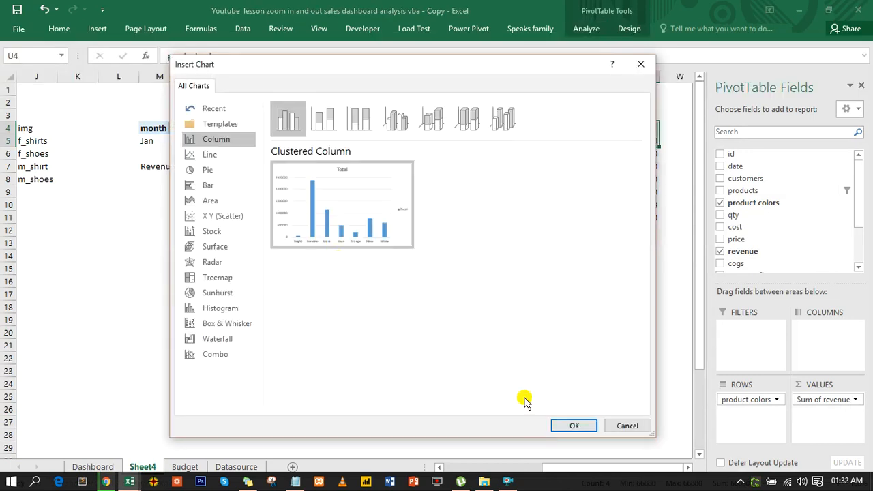
left_click(576, 427)
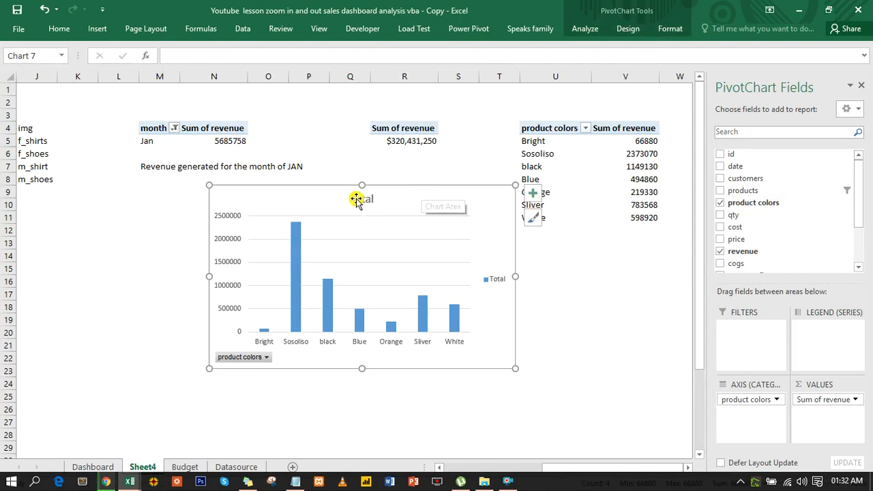
Delete the product colors chart's title and legend and hide all its field buttons.
left_click(357, 198)
key("Delete")
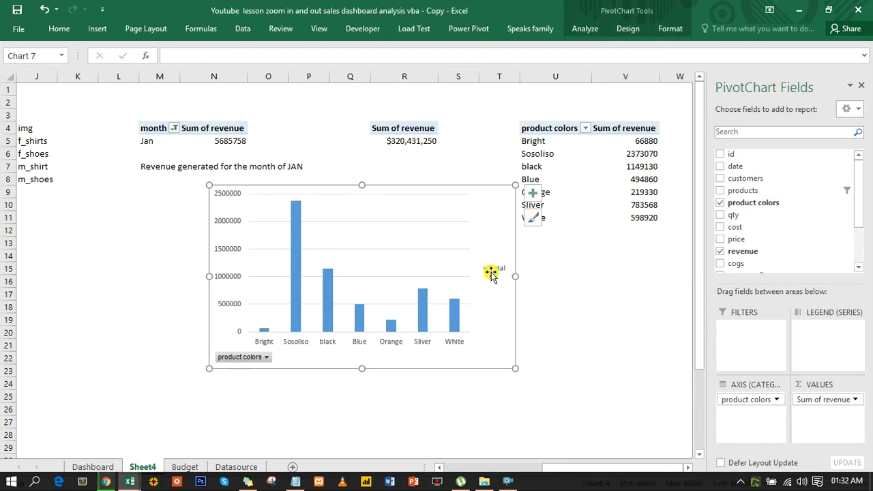
left_click(494, 271)
key("Delete")
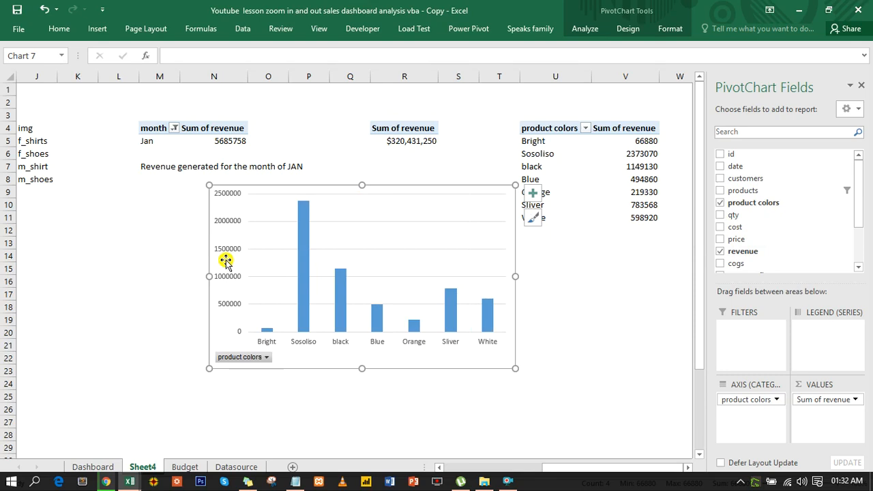
right_click(251, 357)
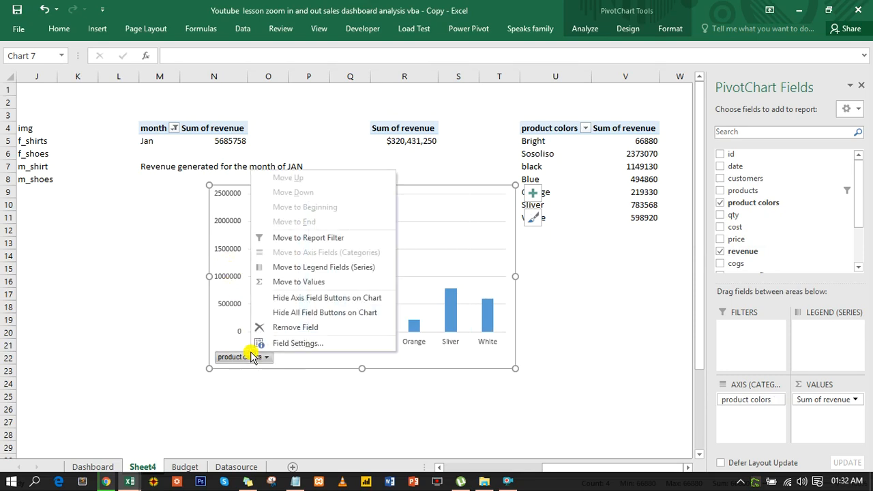
left_click(291, 315)
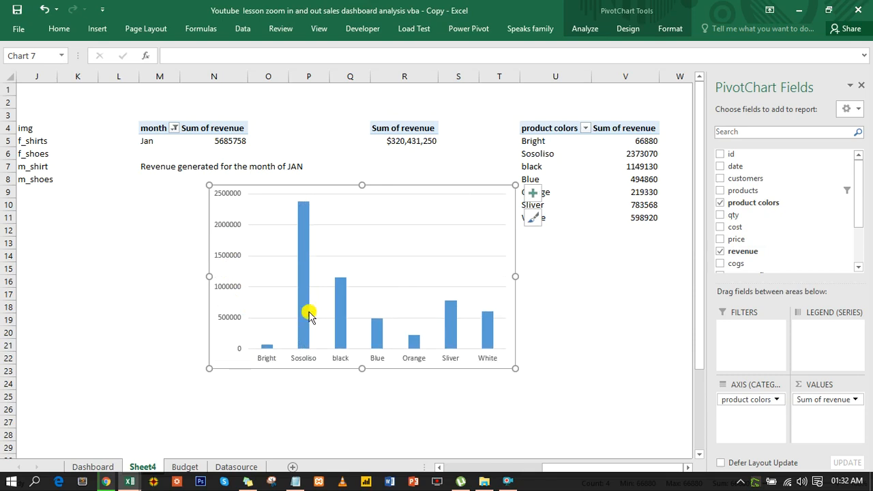
Sort the product colors PivotTable by revenue from largest to smallest.
left_click(639, 156)
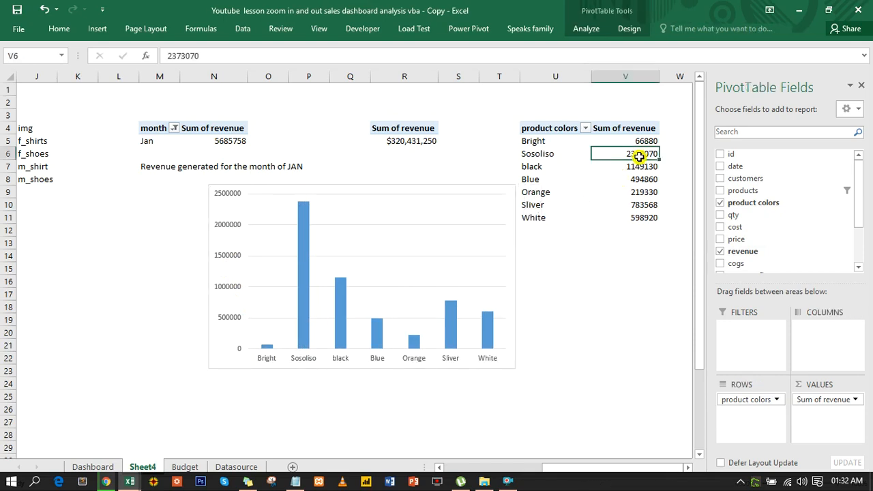
right_click(641, 155)
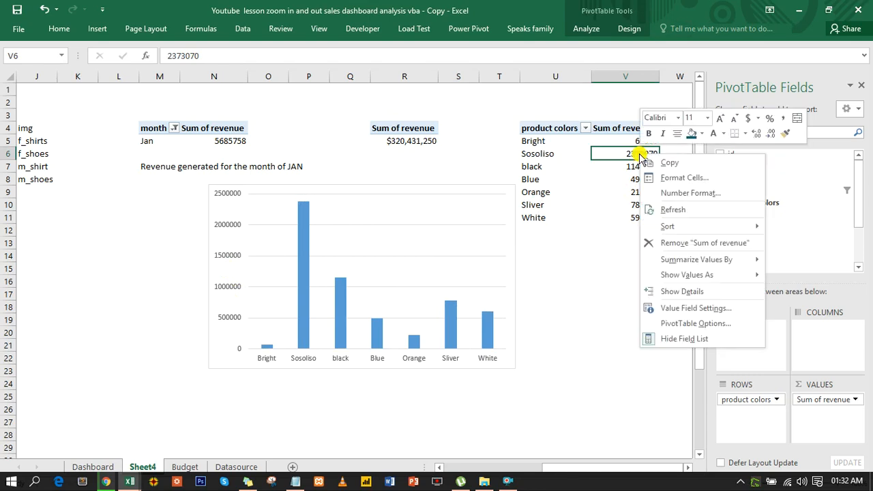
mouse_move(670, 225)
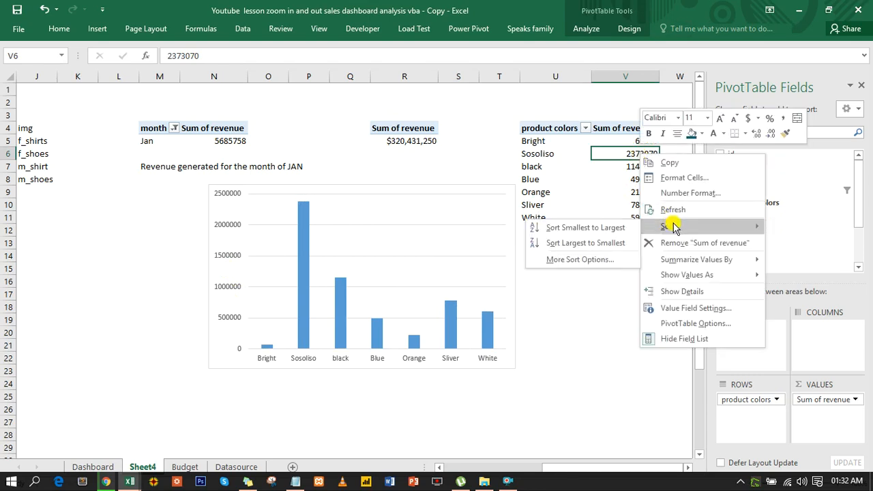
left_click(584, 244)
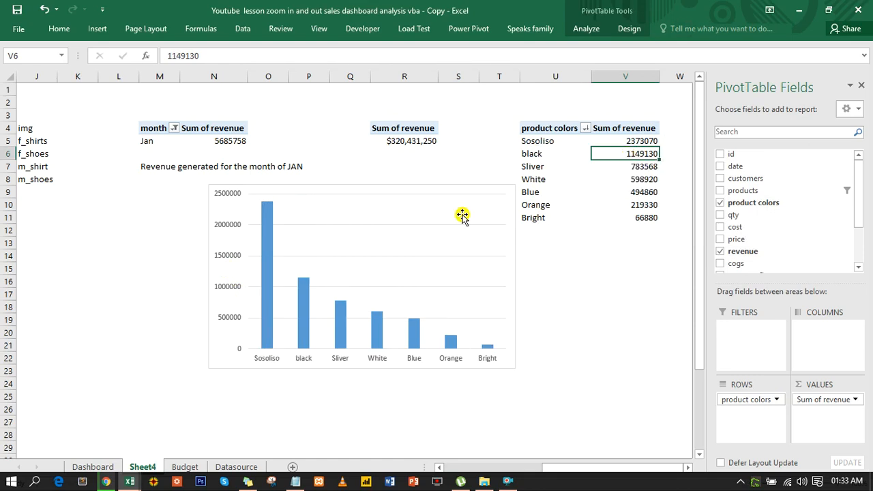
Reduce the column chart's height from its upper edge and delete its horizontal gridlines.
left_click(398, 188)
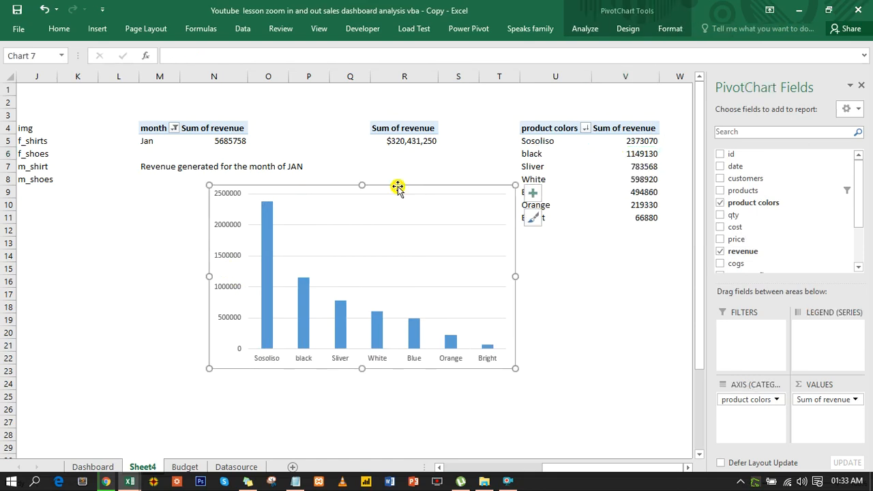
left_click_drag(363, 184, 361, 239)
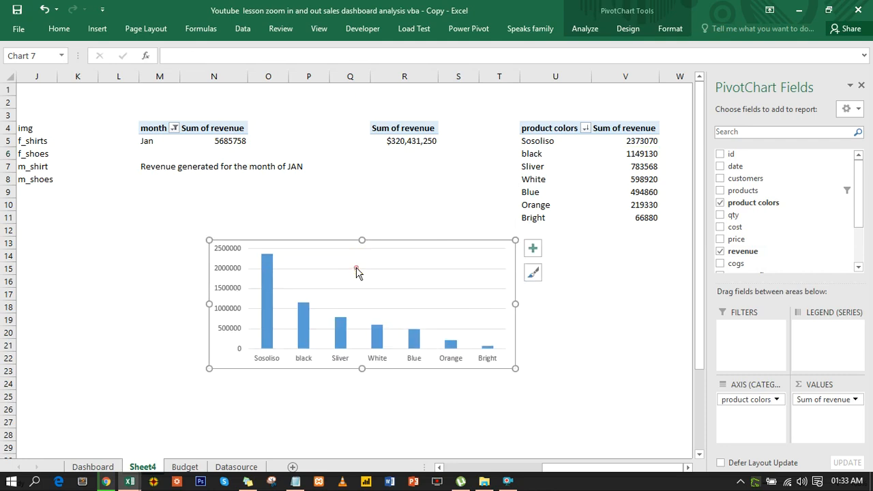
left_click(356, 268)
key("Delete")
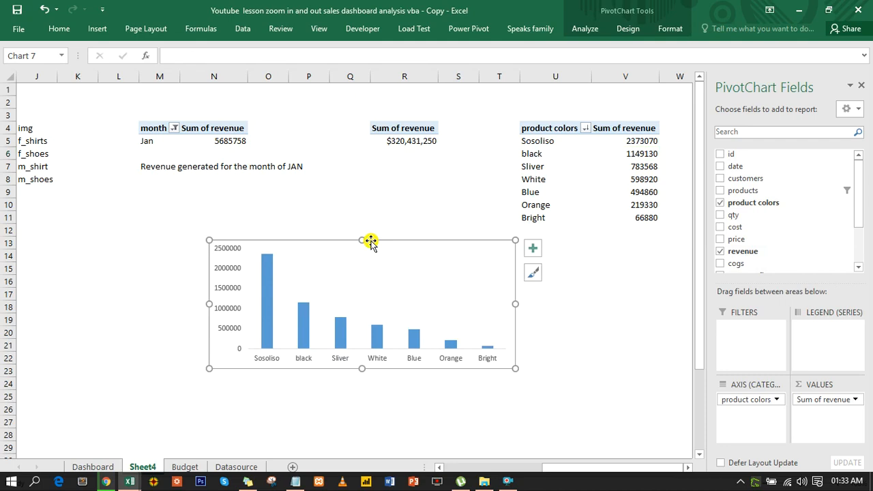
Format the chart area with no fill and no border line.
double_click(335, 241)
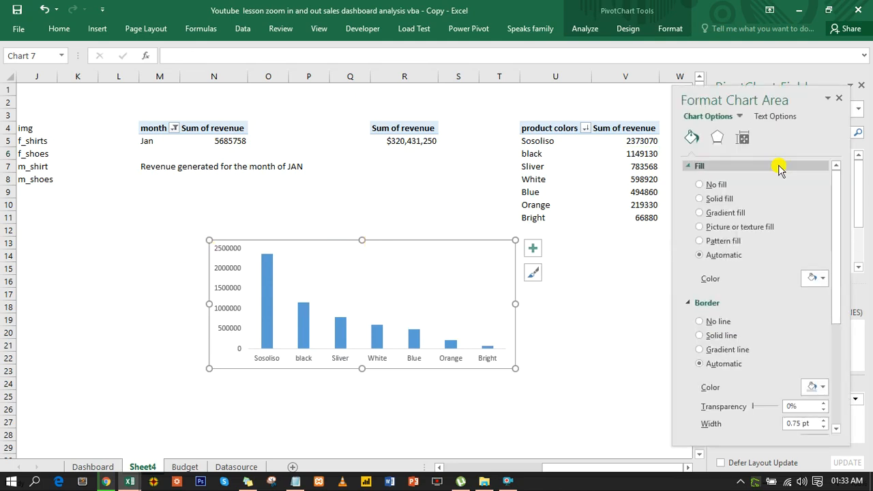
left_click(708, 189)
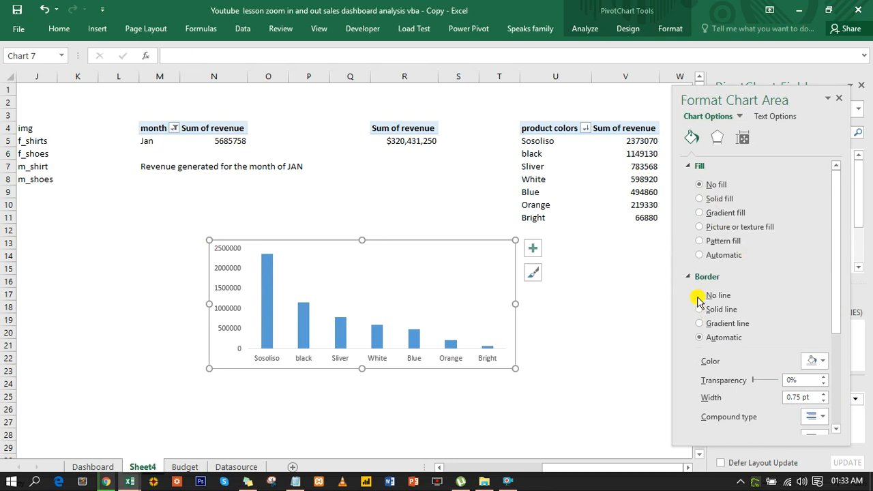
left_click(699, 298)
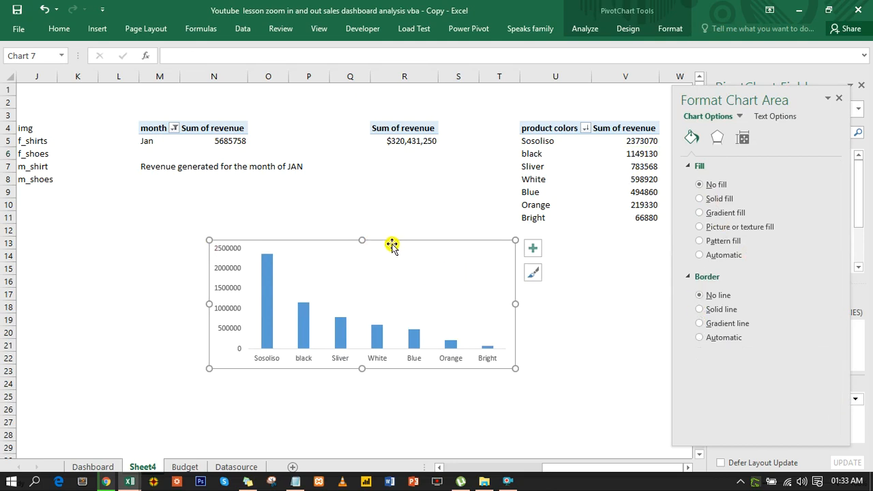
Move the column chart to the Dashboard sheet beneath the Products colors view heading and close the PivotChart field list.
key("ctrl")
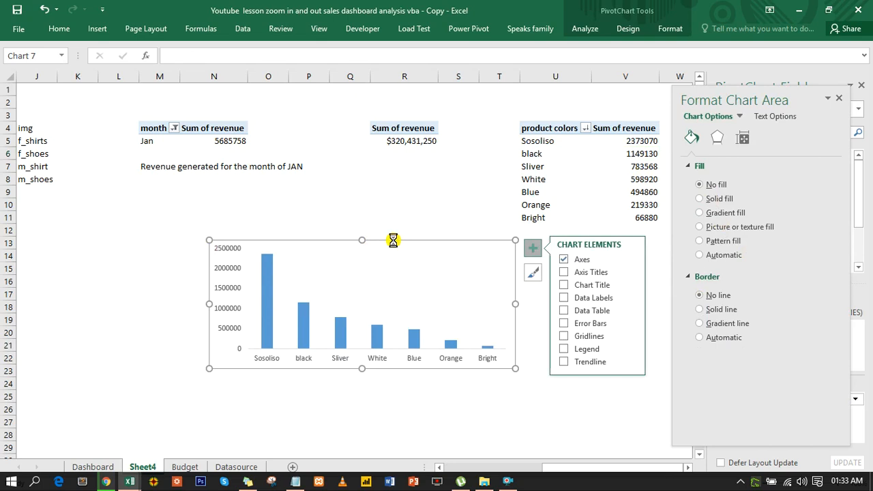
key("ctrl+x")
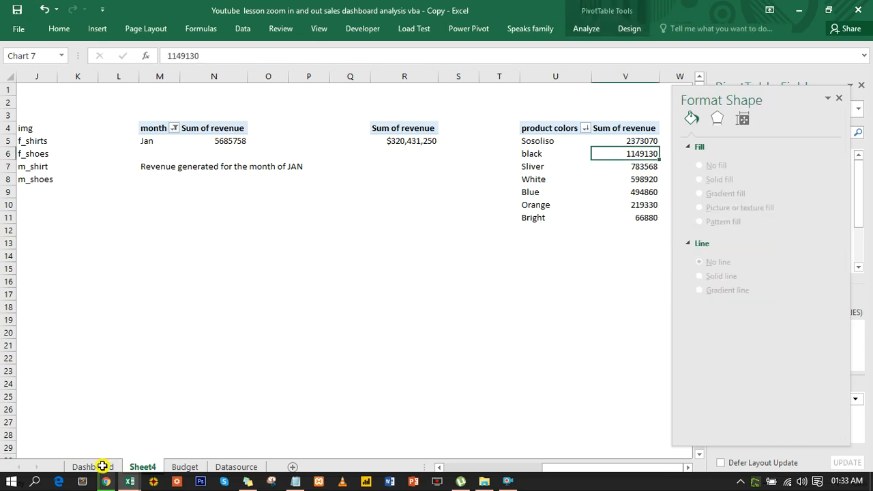
left_click(101, 466)
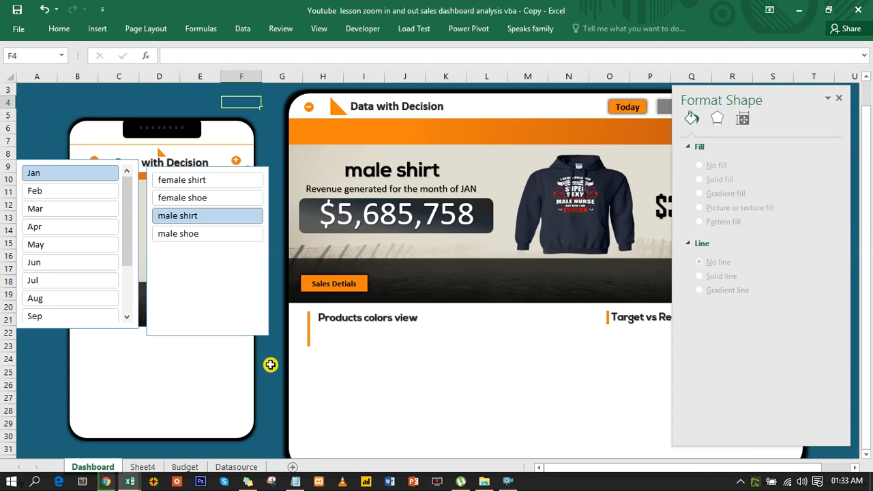
key("ctrl+v")
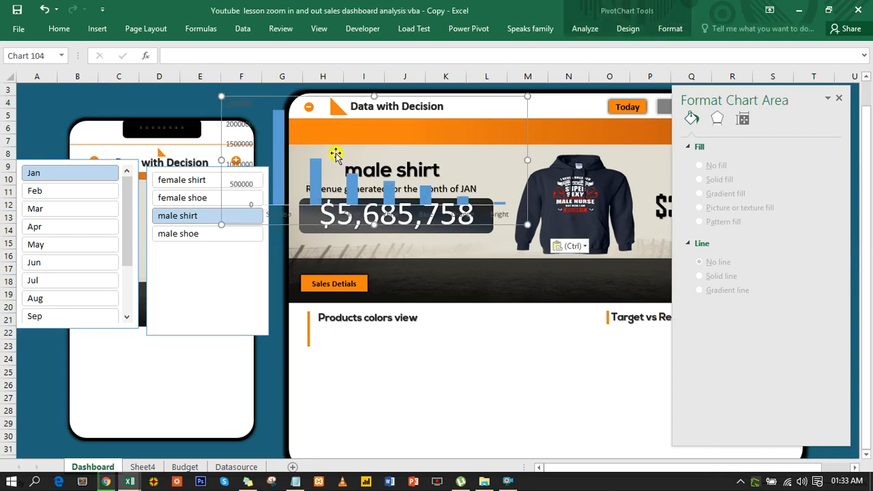
mouse_move(302, 109)
left_mouse_down()
mouse_move(382, 318)
mouse_move(424, 318)
mouse_move(423, 326)
left_mouse_up()
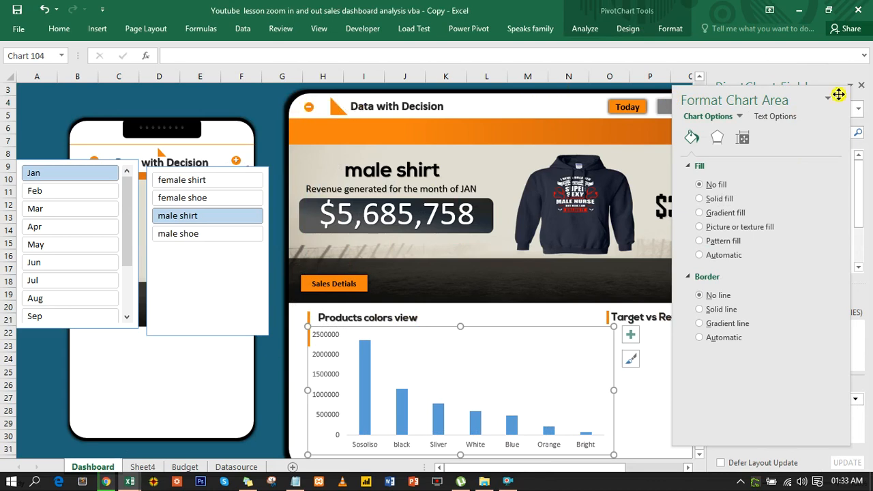
left_click_drag(793, 92, 151, 112)
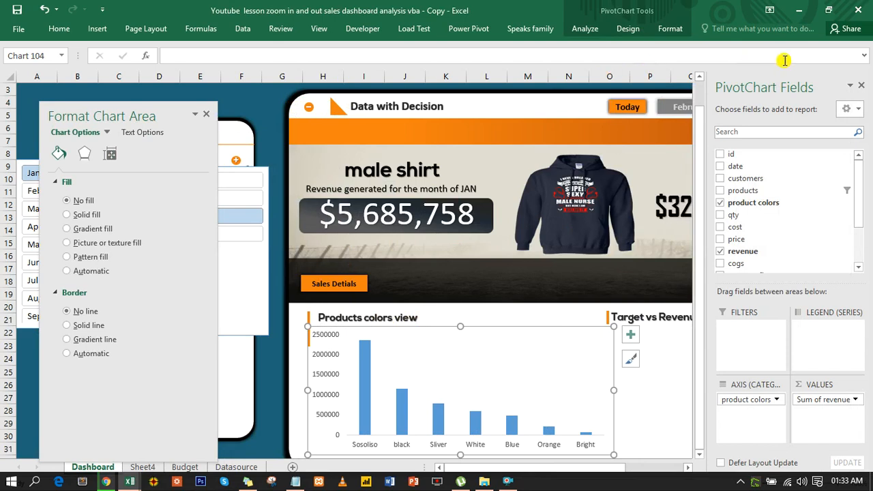
left_click(861, 86)
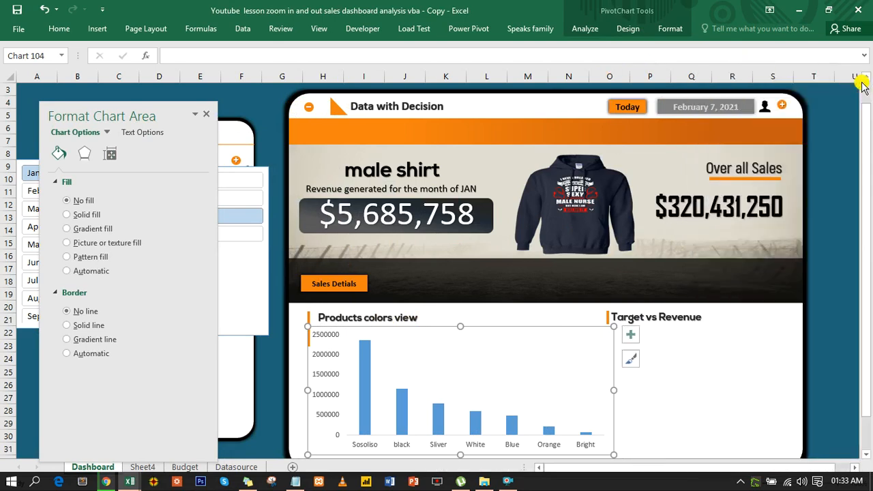
Shift the product colors chart slightly down and to the left, and reduce its height from the upper edge.
left_click_drag(867, 184, 869, 212)
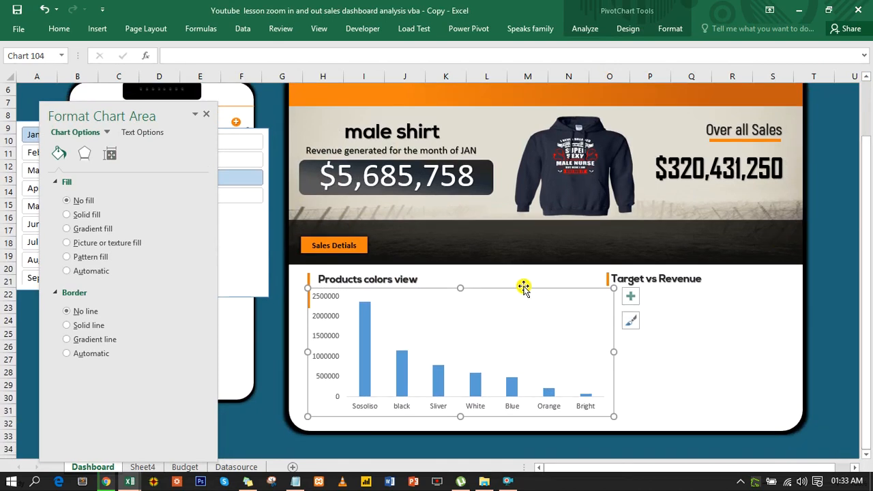
left_click_drag(523, 290, 514, 296)
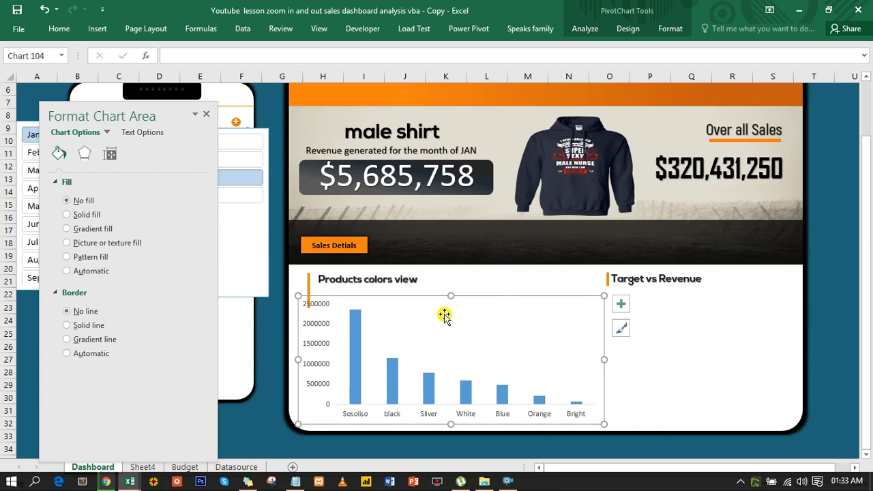
left_click_drag(450, 298, 464, 319)
Reduce the font size of the chart's vertical axis labels to 8.
left_click(445, 319)
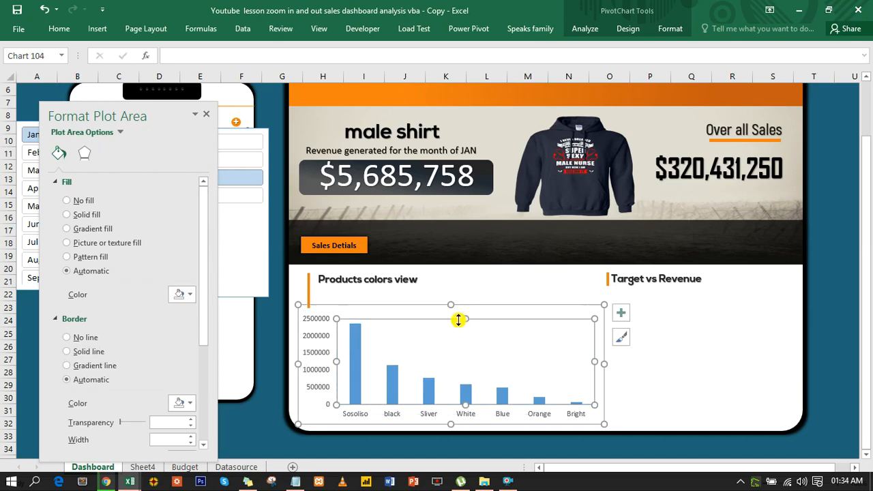
left_click(329, 341)
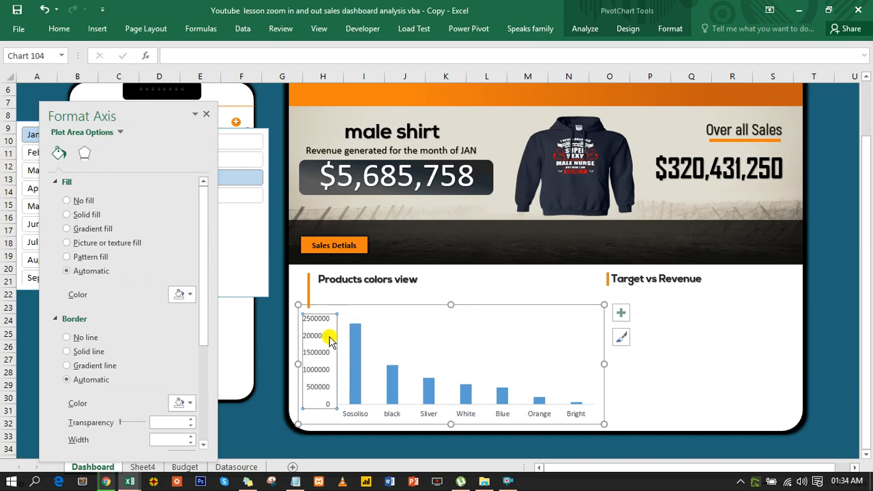
left_click(61, 28)
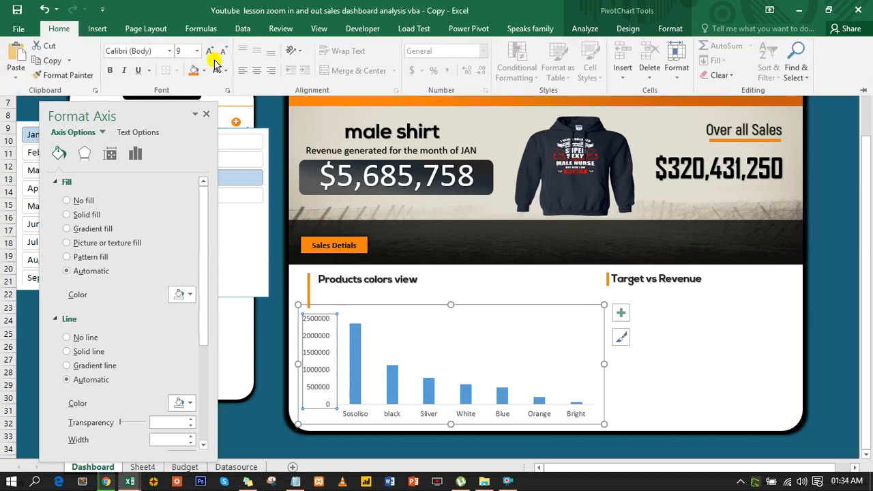
left_click(221, 55)
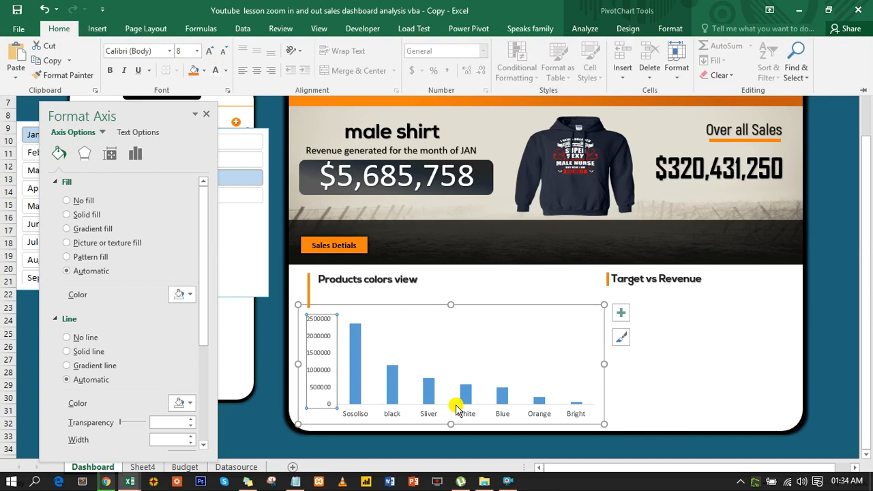
Fill the columns of the product colors chart with a solid light orange after trying a light blue.
left_click(428, 387)
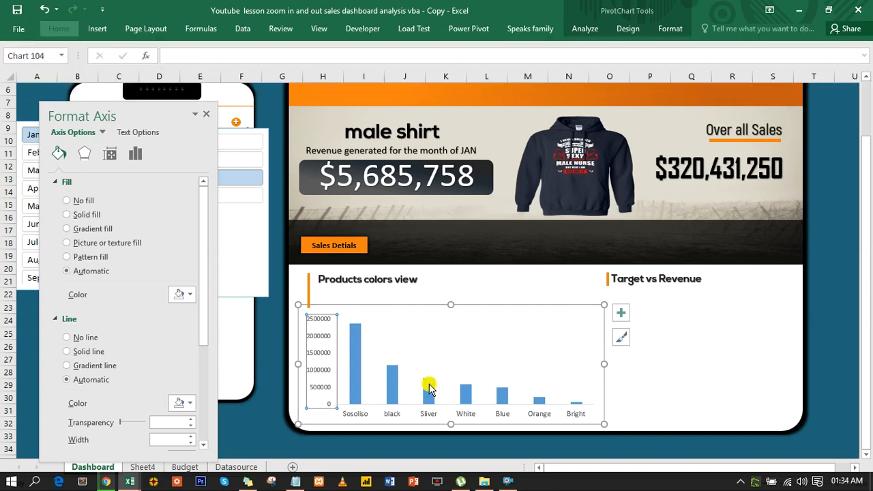
left_click(428, 386)
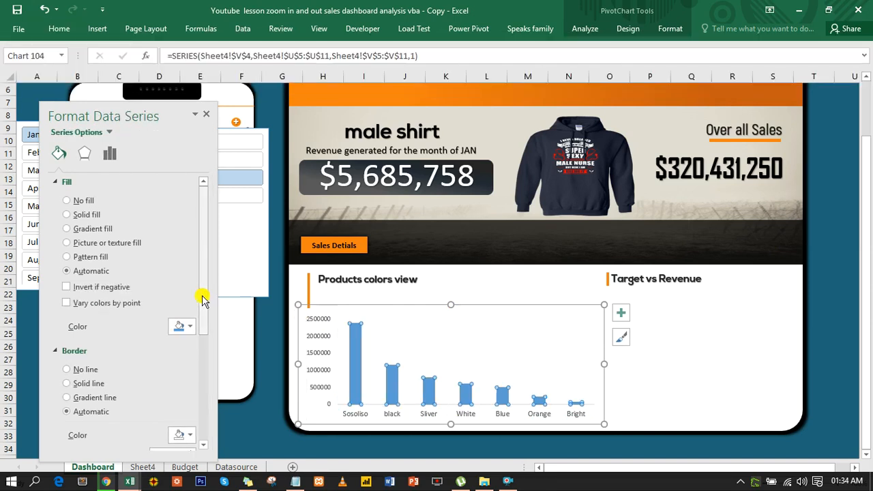
left_click(190, 329)
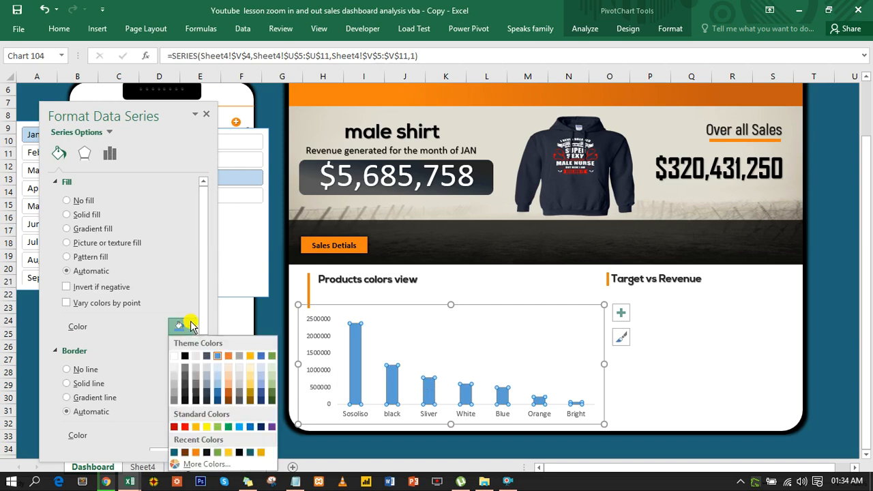
left_click(218, 383)
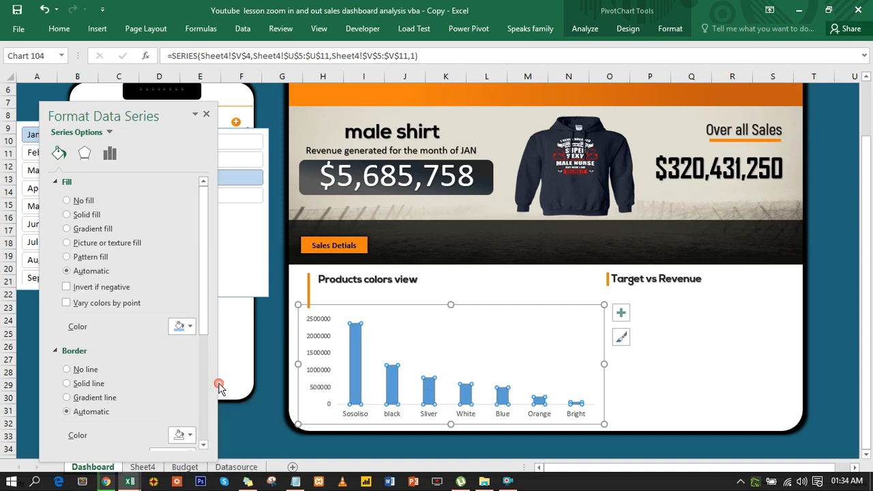
left_click(190, 327)
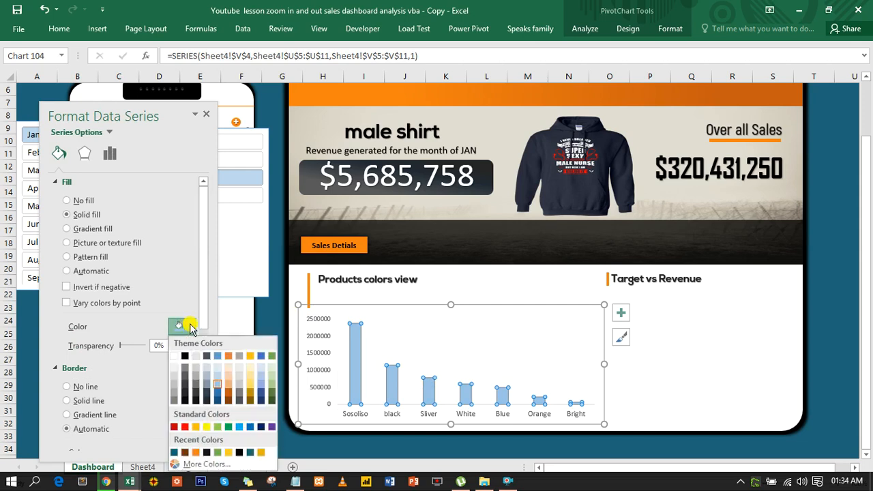
left_click(230, 384)
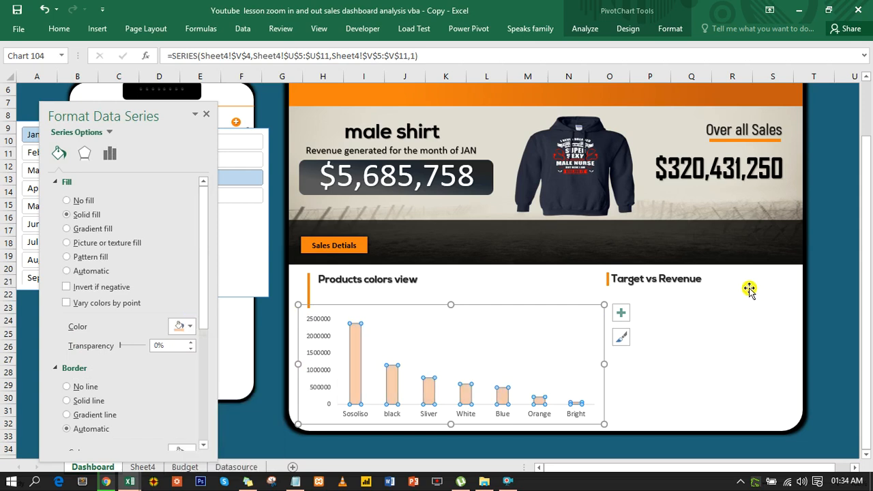
Deselect the chart, close the formatting pane and filter the dashboard to male shoe.
left_click(820, 273)
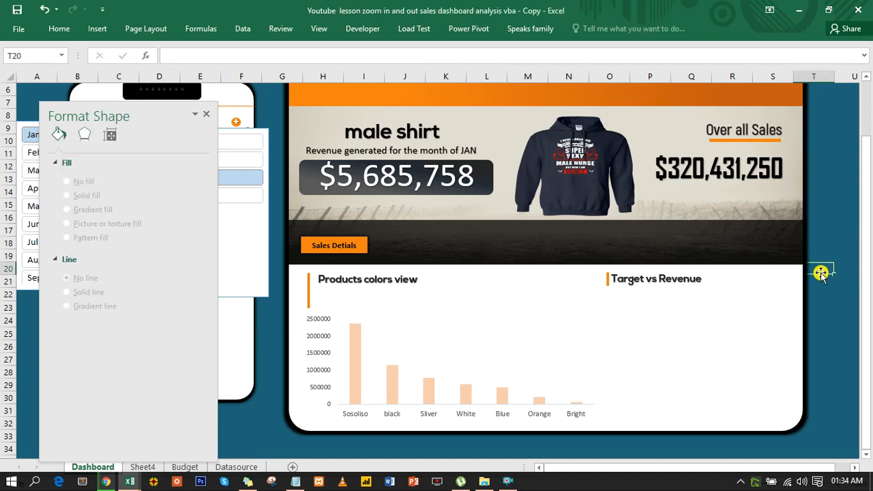
left_click(210, 114)
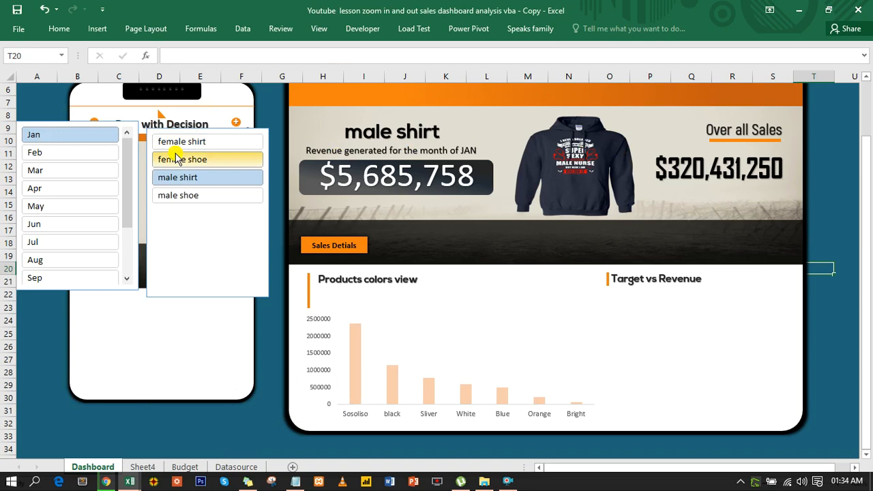
left_click(197, 178)
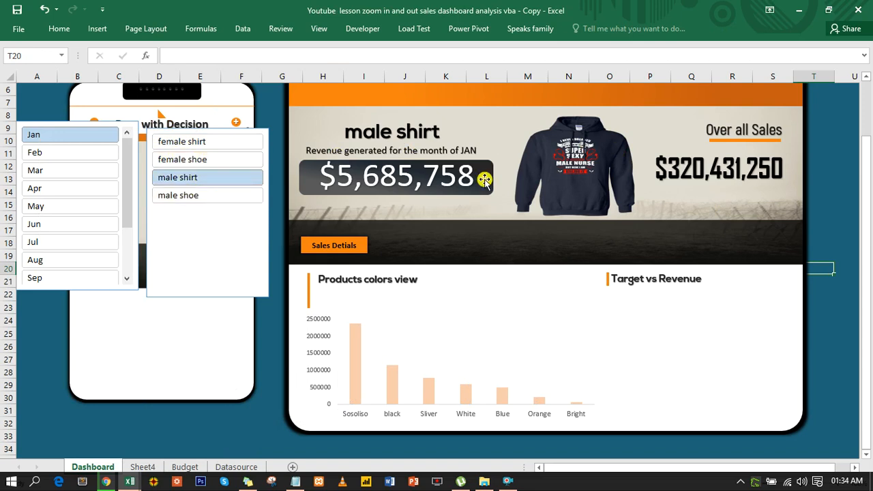
left_click(202, 197)
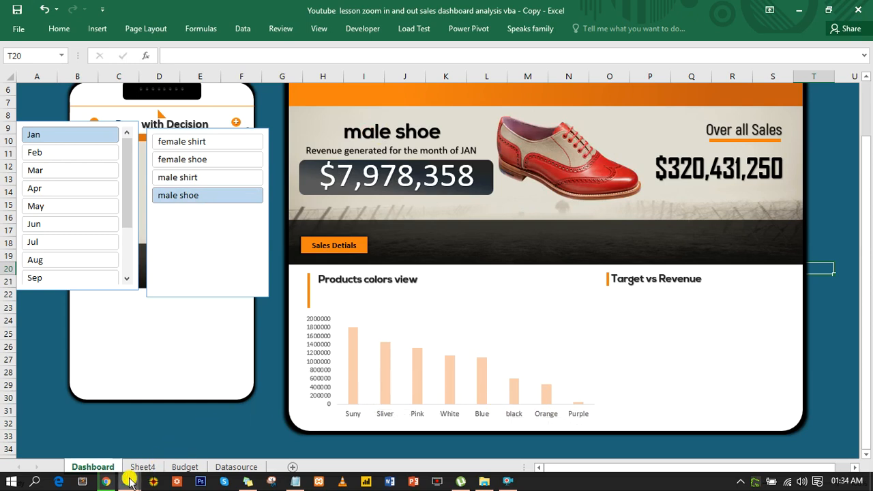
Switch to the finished zoom in and out sales dashboard workbook and examine its Products colors view for female shoe and male shirt.
mouse_move(130, 482)
mouse_move(101, 444)
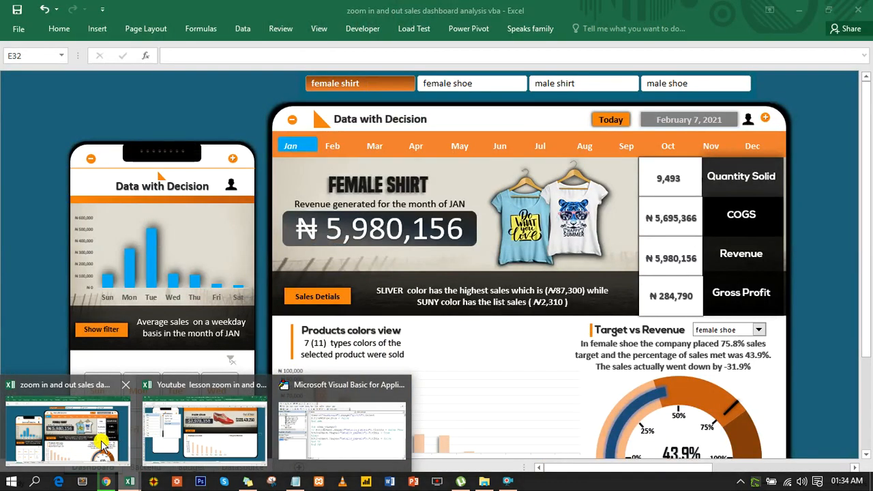
left_click(101, 445)
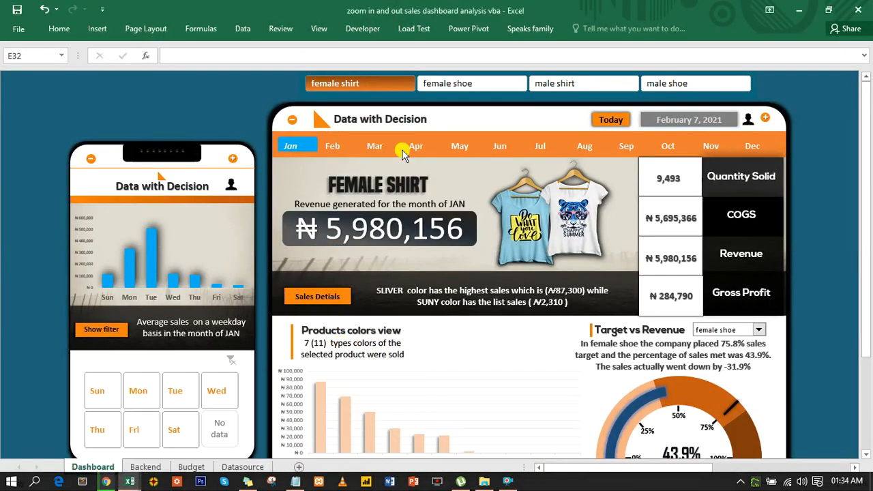
left_click(487, 90)
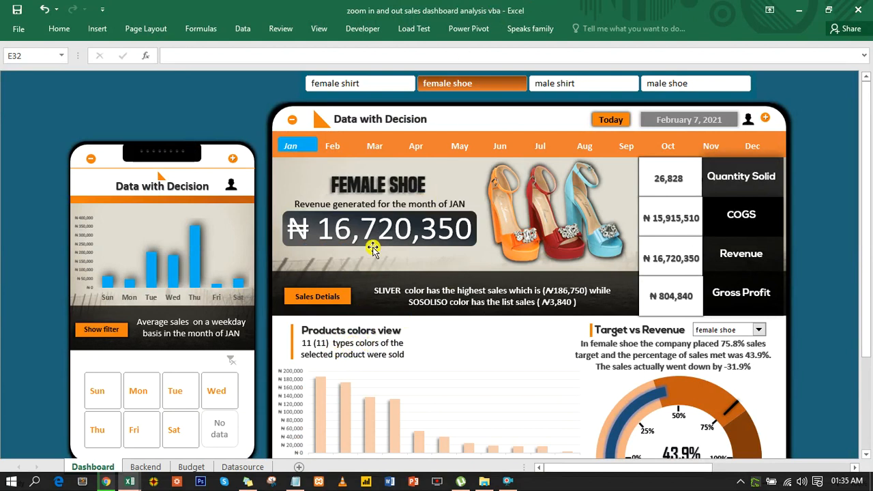
left_click(549, 86)
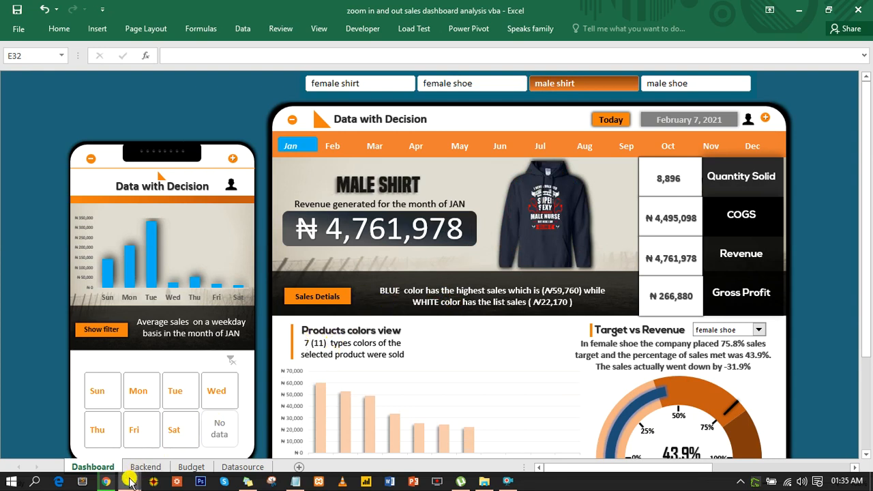
Return to the Youtube lesson workbook and, in Sheet4 cell V3, count the product colors with COUNTA from U5 to below the list.
mouse_move(130, 482)
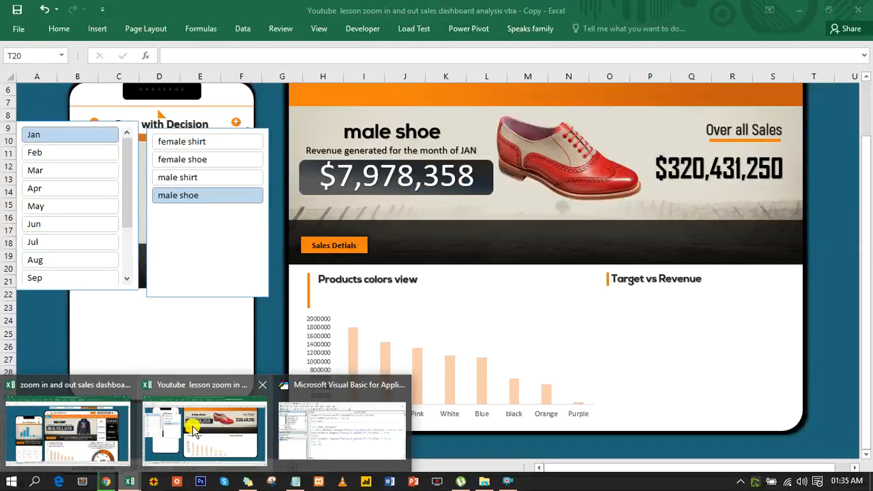
left_click(195, 427)
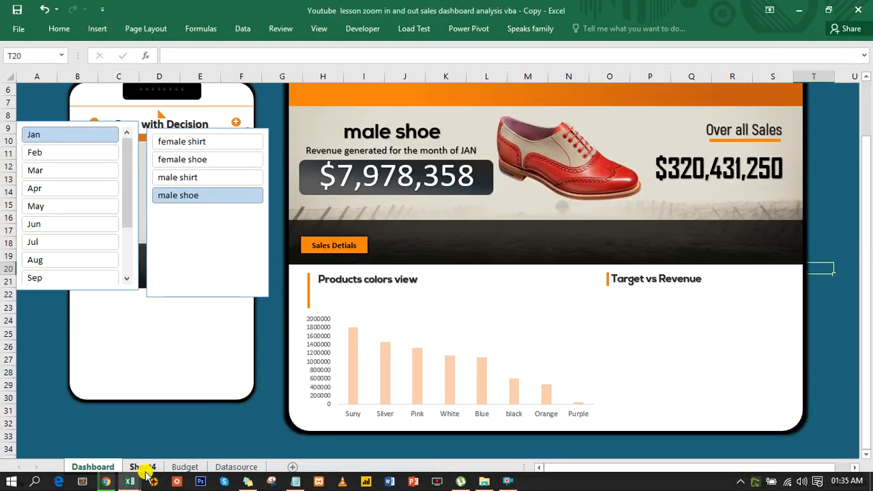
left_click(143, 467)
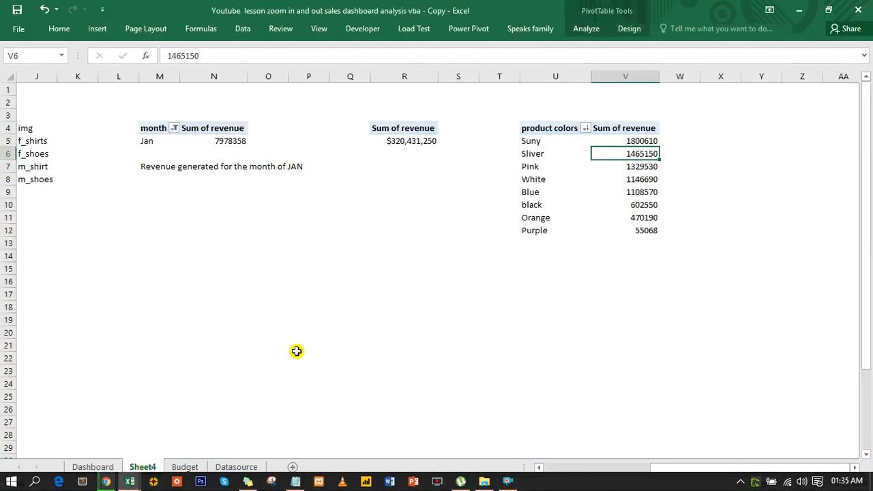
left_click(614, 111)
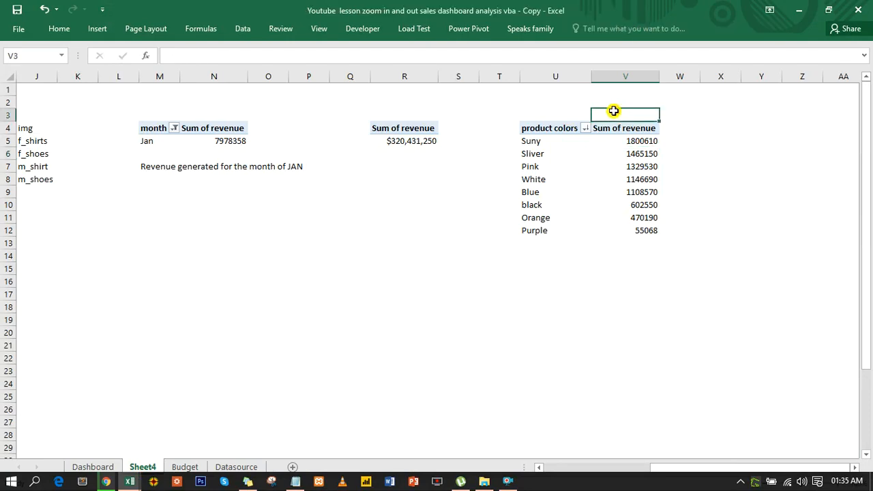
type("=counta")
key("Tab")
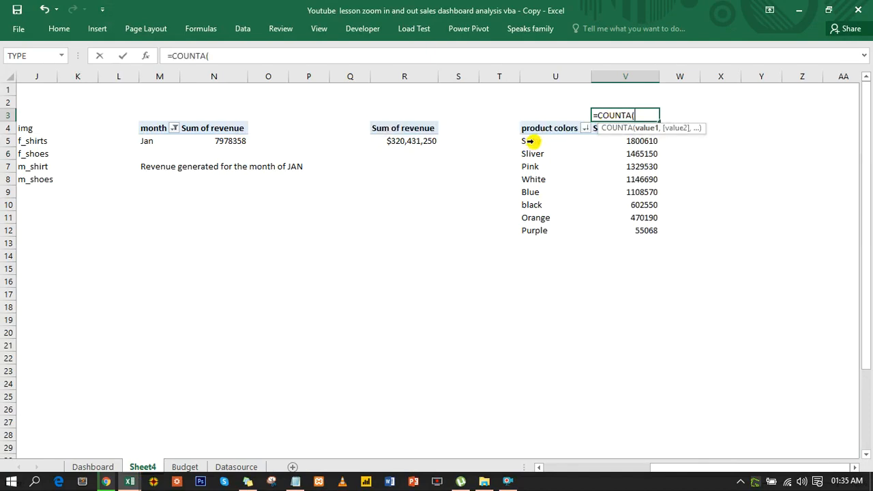
left_click_drag(531, 141, 534, 319)
key("Return")
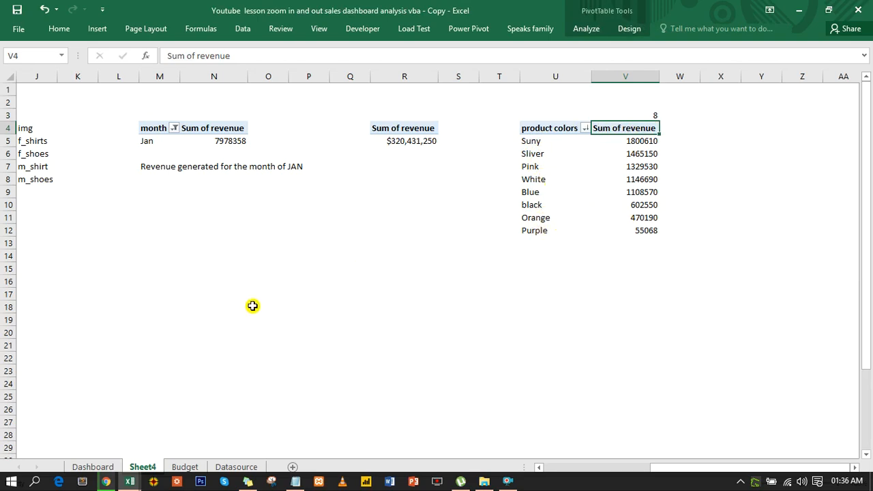
Filter the dashboard to female shirt and check the color count above the product colors PivotTable on Sheet4.
left_click(93, 467)
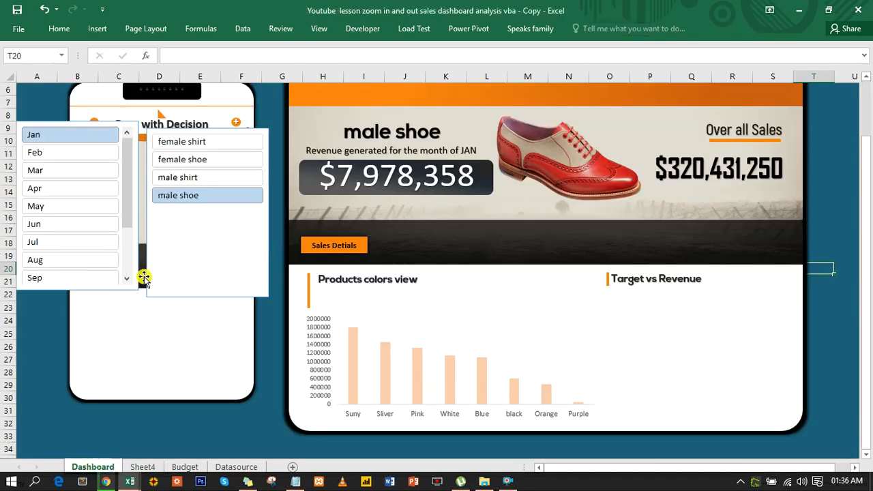
left_click(195, 144)
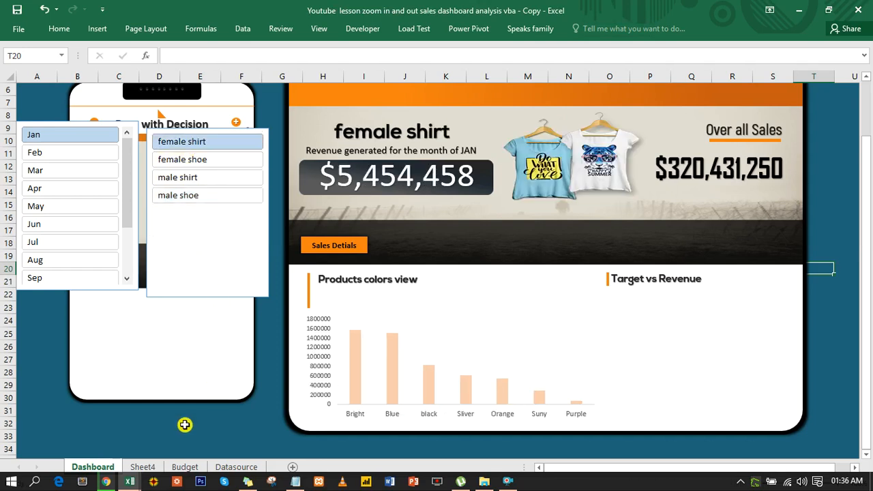
left_click(145, 468)
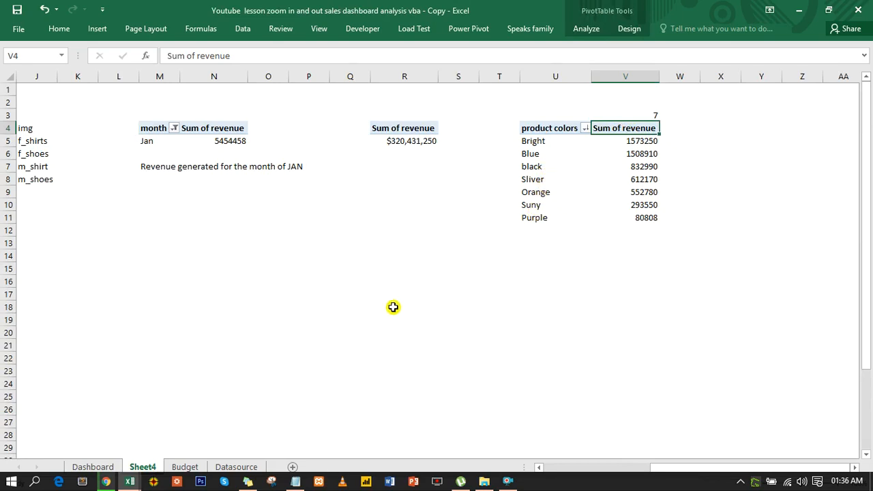
left_click(102, 467)
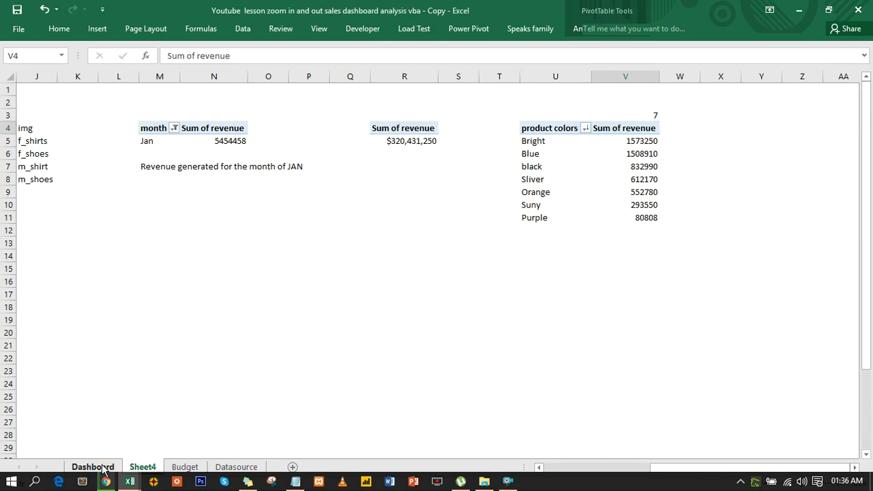
On the Datasource sheet, turn on header filters for the sales table from its products column.
left_click(239, 466)
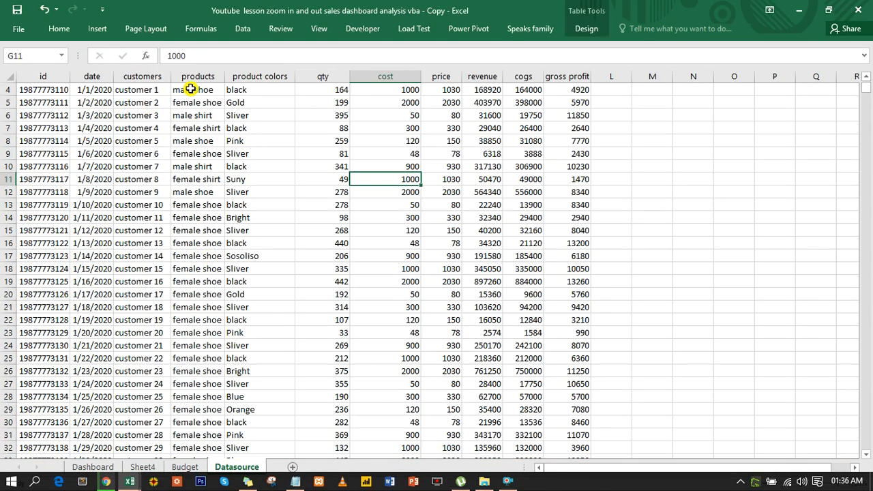
left_click(211, 77)
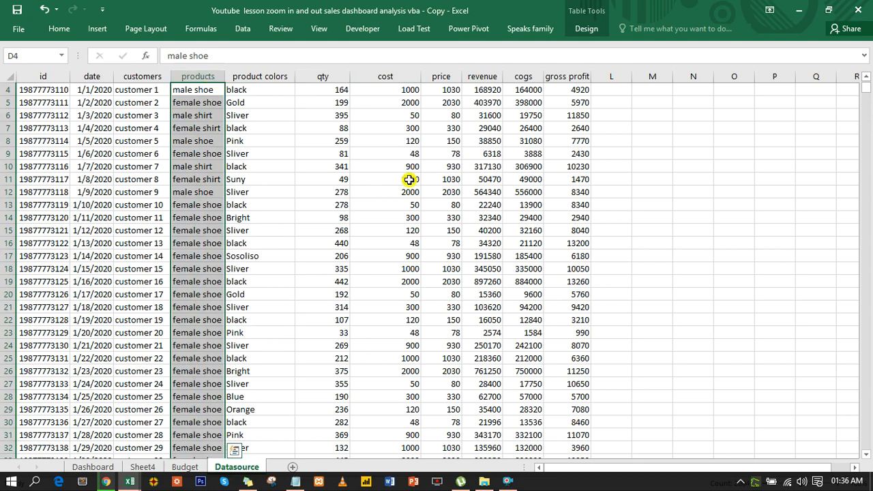
scroll(869, 92, "up", 1)
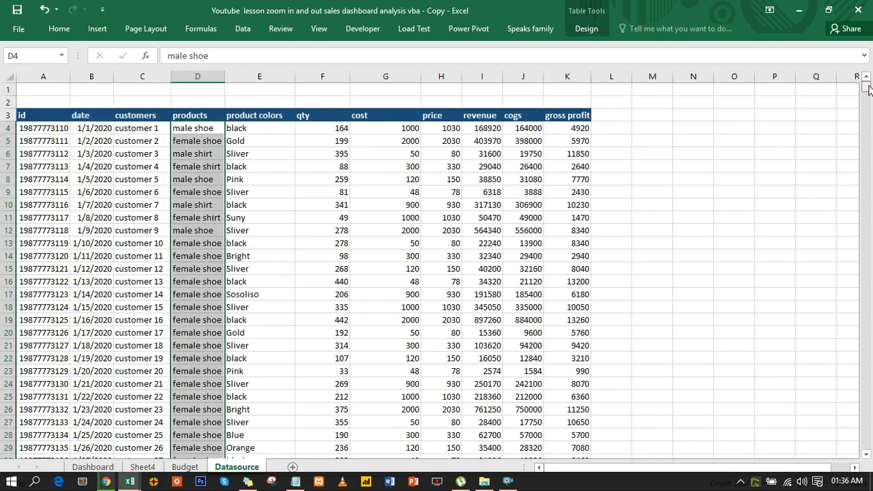
left_click(201, 115)
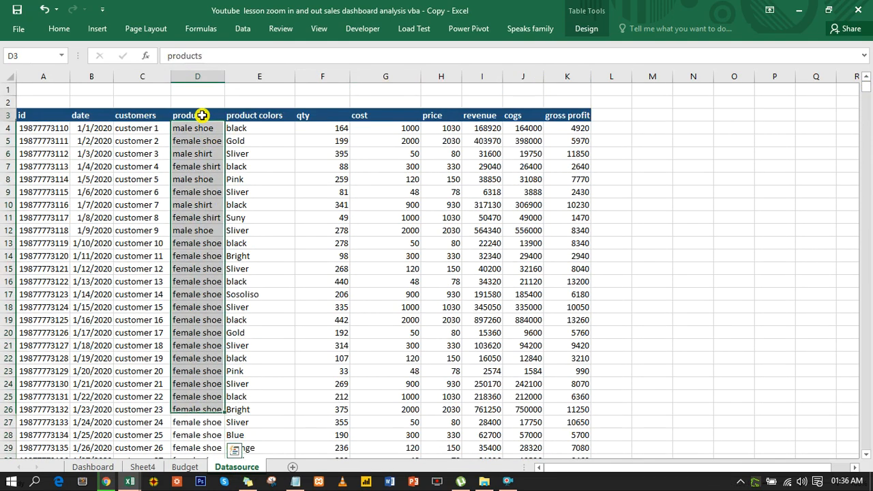
left_click(244, 28)
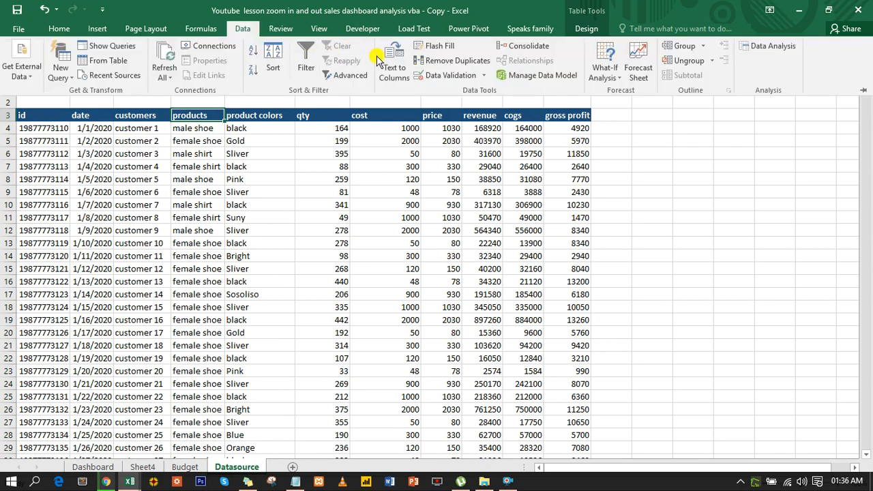
left_click(309, 60)
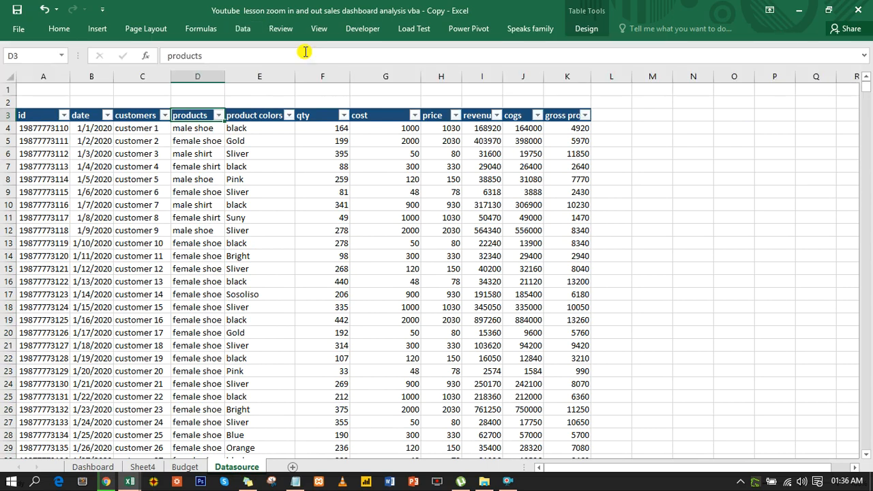
Examine the filter lists of the products and product colors columns, leaving both unfiltered.
left_click(219, 115)
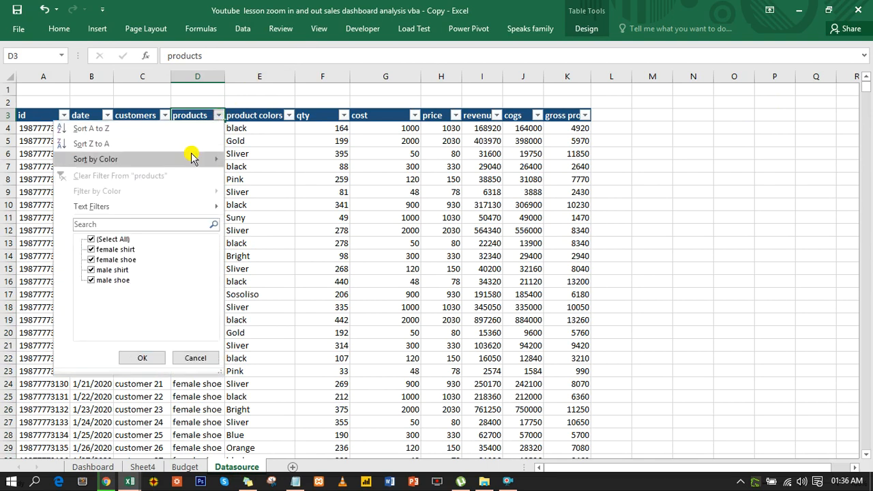
left_click(213, 112)
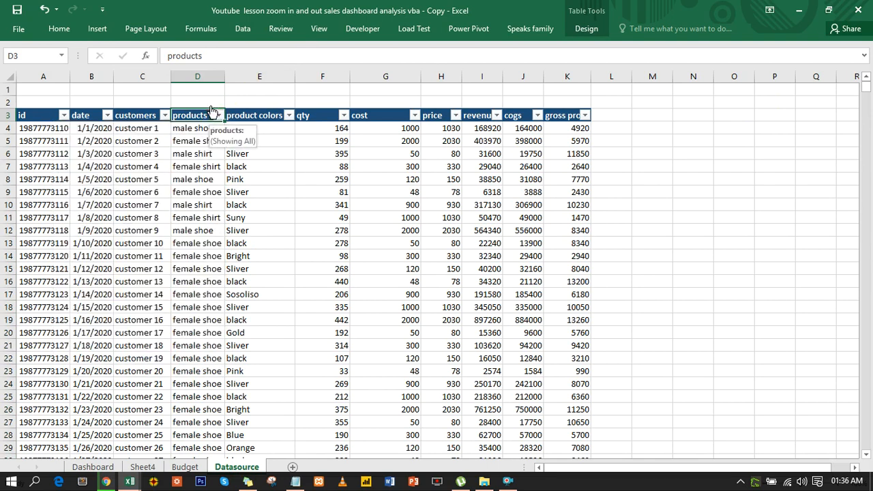
left_click(289, 116)
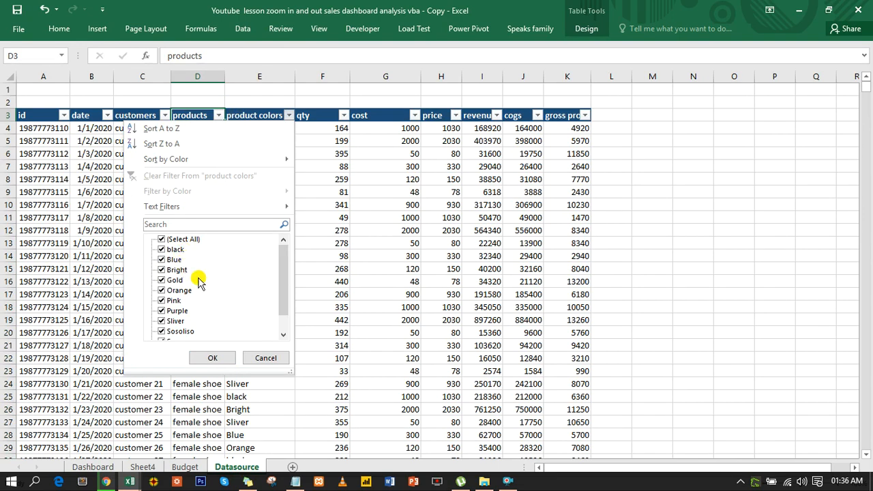
left_click_drag(282, 268, 282, 295)
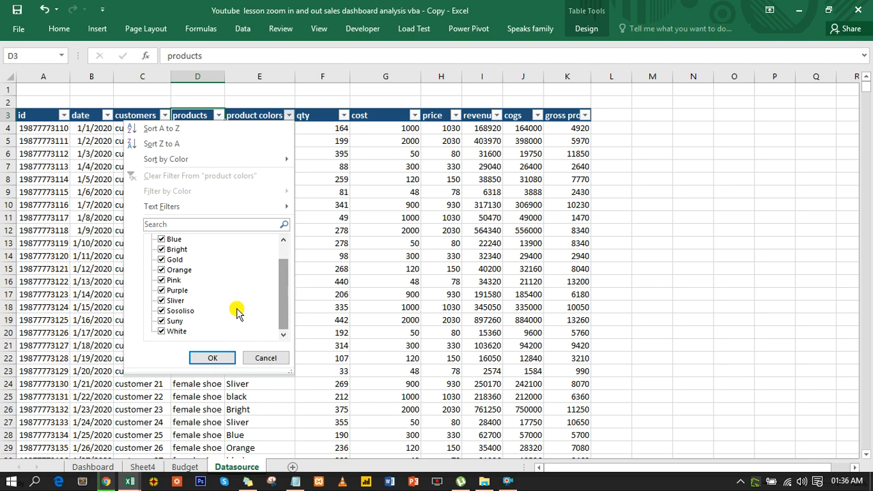
left_click(265, 358)
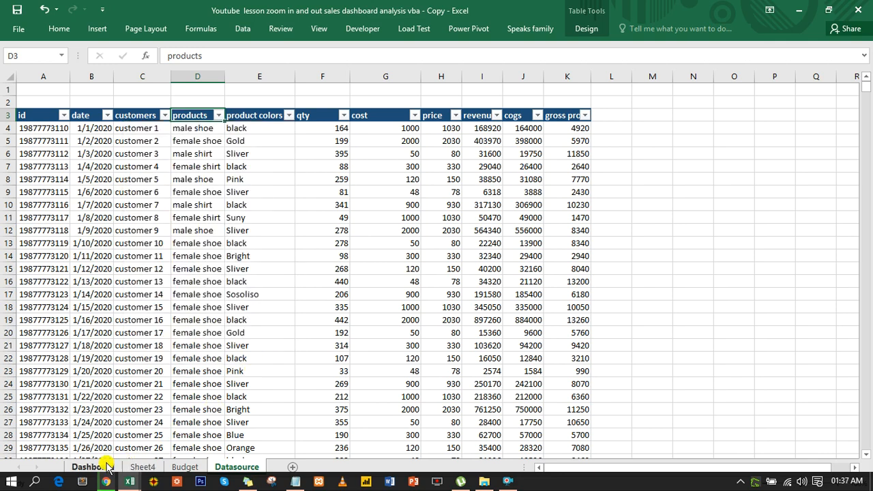
In Sheet4 cell U15, start a formula joining the color count in V3, a space and the text " (11) ".
left_click(138, 467)
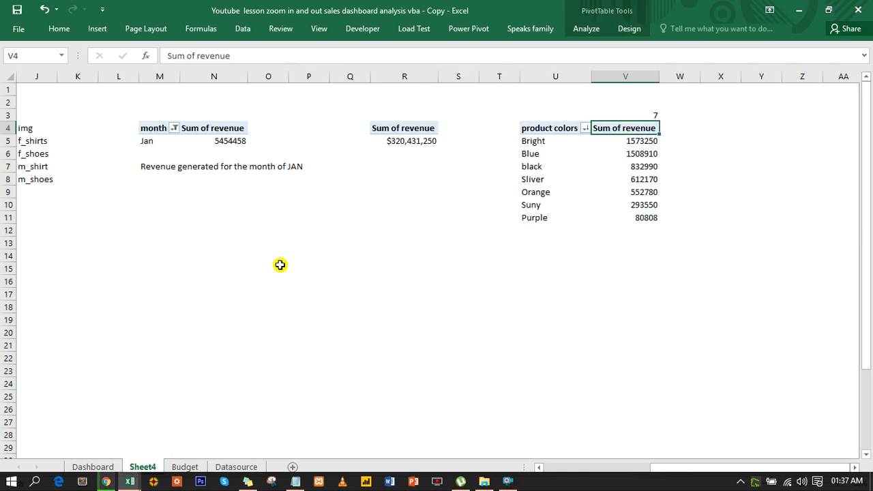
left_click(542, 271)
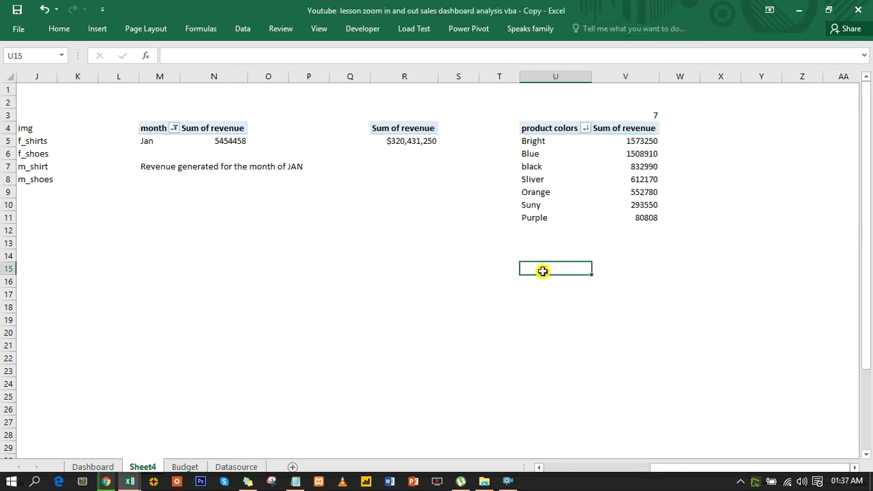
type("=")
left_click(645, 115)
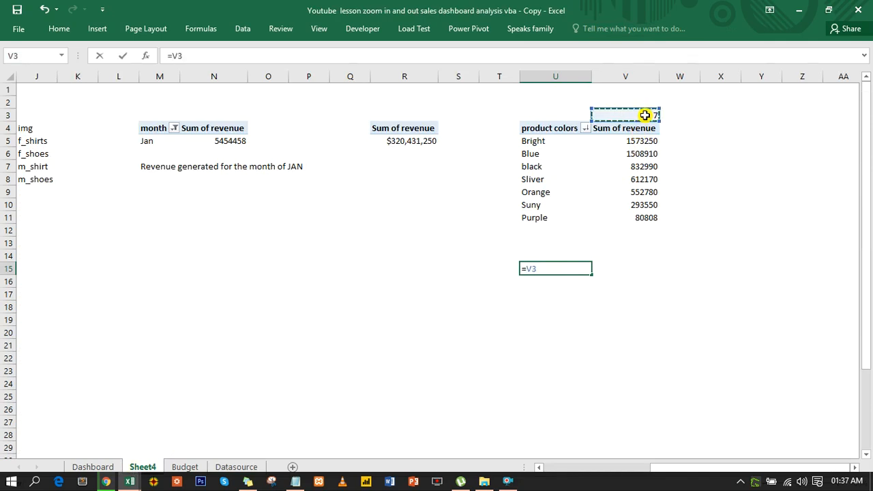
type("& \" \"& \"(11")
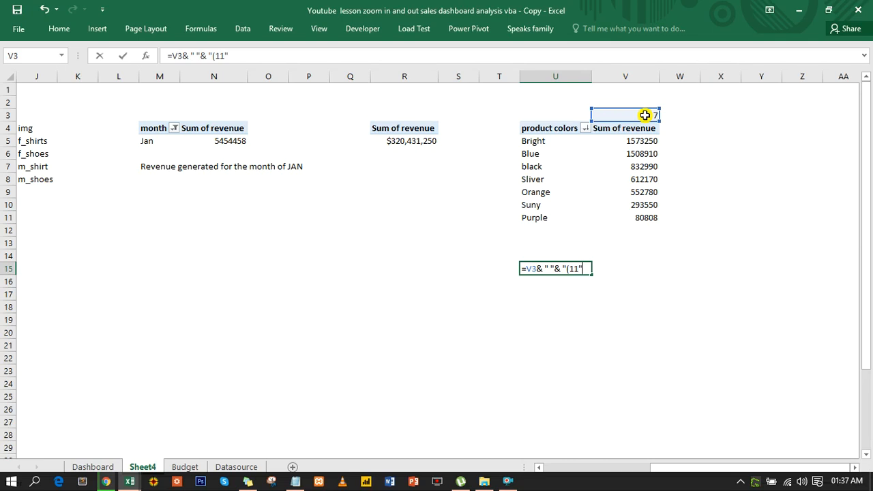
type(")\"")
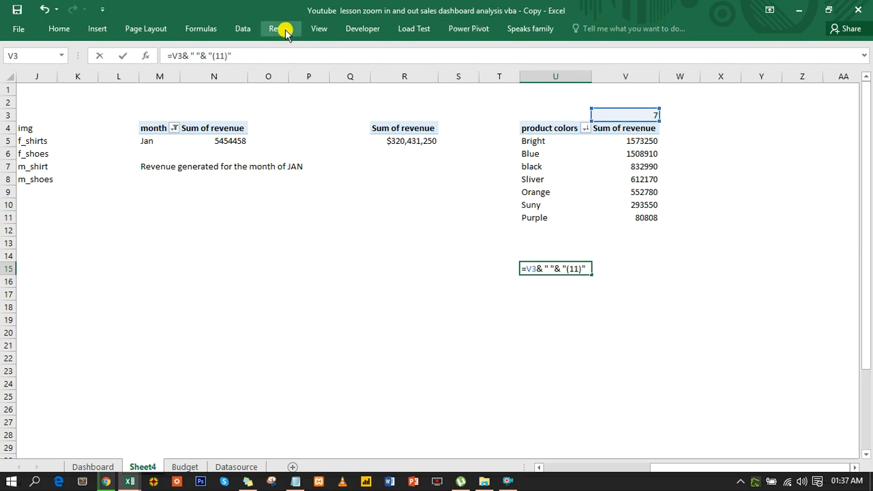
left_click(229, 55)
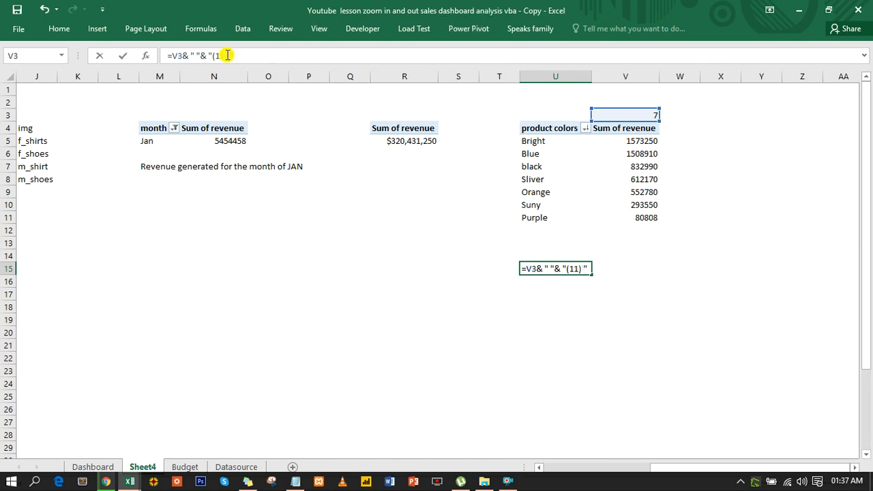
left_click(213, 55)
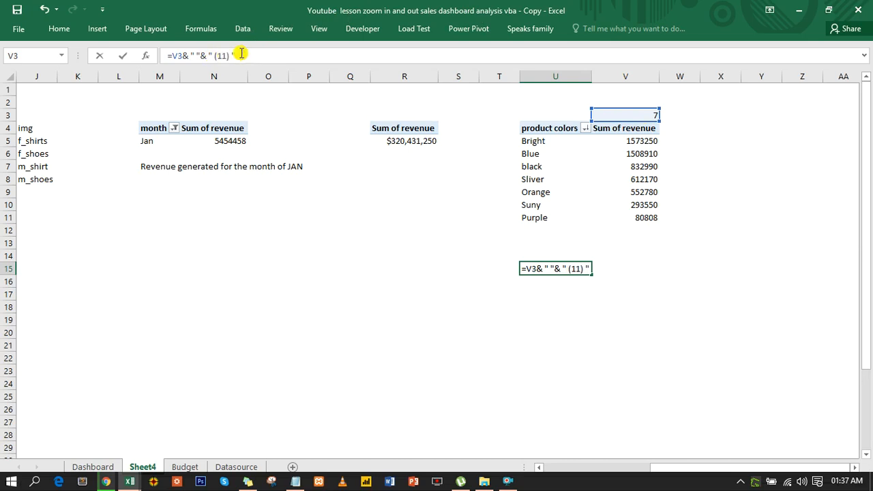
Extend the text in the U15 formula with "prouducts colors Is been sold" after (11) and enter the formula.
left_click(245, 54)
type("proudu ")
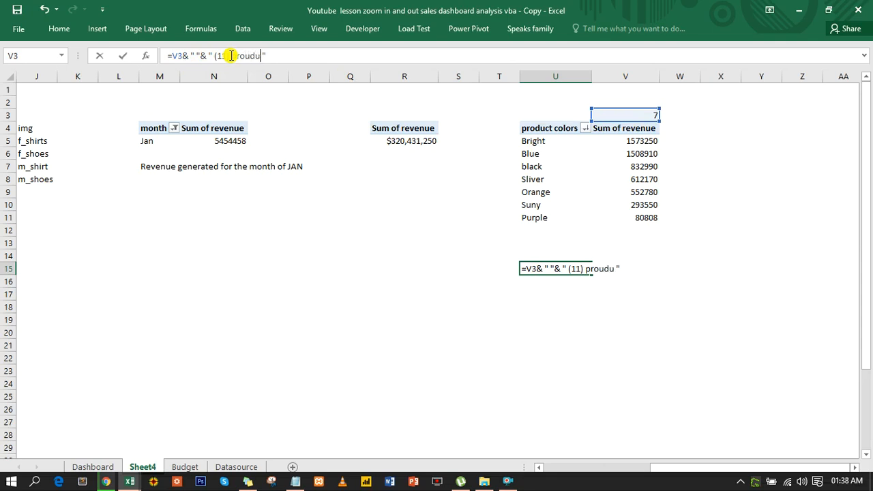
type("cts colors i")
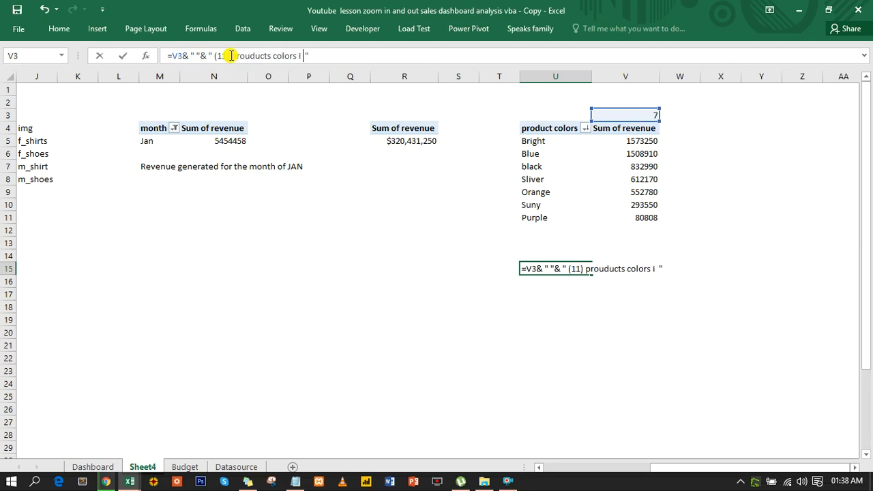
key("BackSpace")
key("BackSpace")
type("Is ben")
key("BackSpace")
type("en s")
type("ole")
key("BackSpace")
type("d")
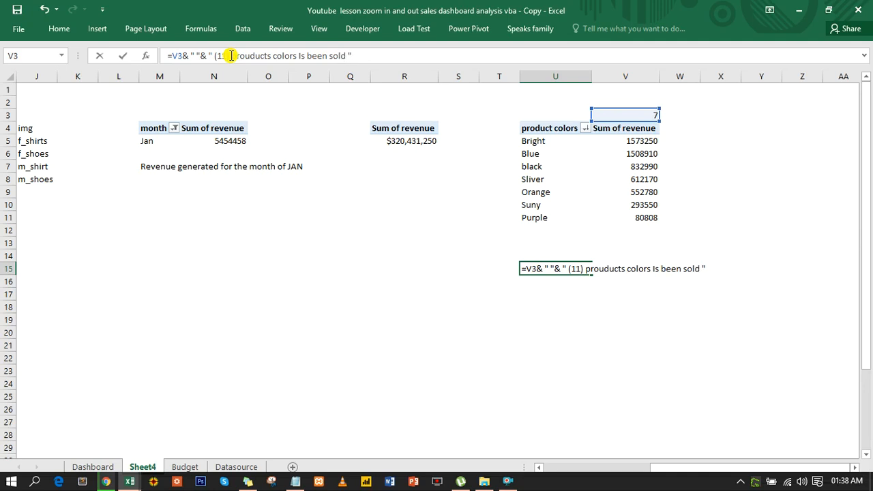
key("Return")
key("Return")
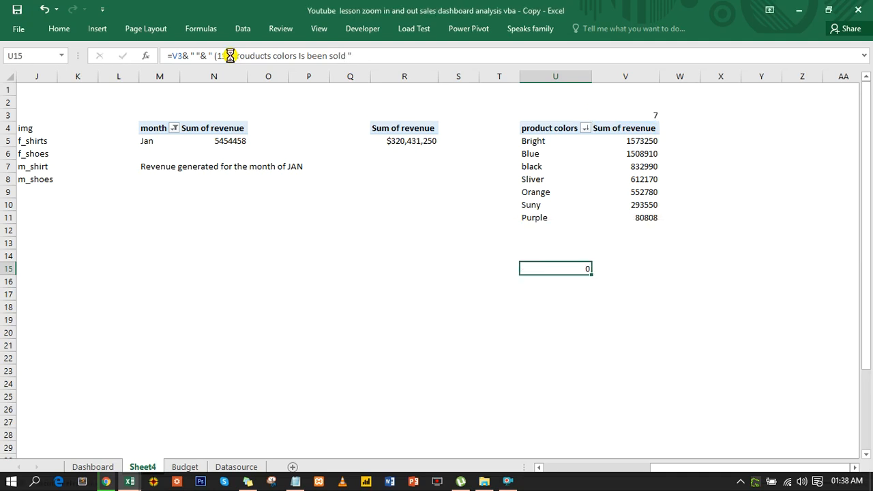
Examine the caption formula in U15 and the COUNTA range in V3, leaving both formulas as they are.
left_click(577, 266)
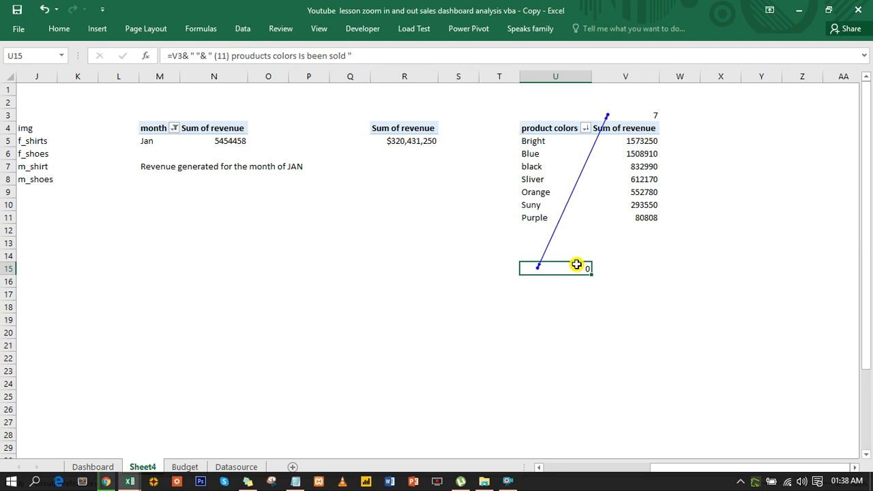
double_click(576, 266)
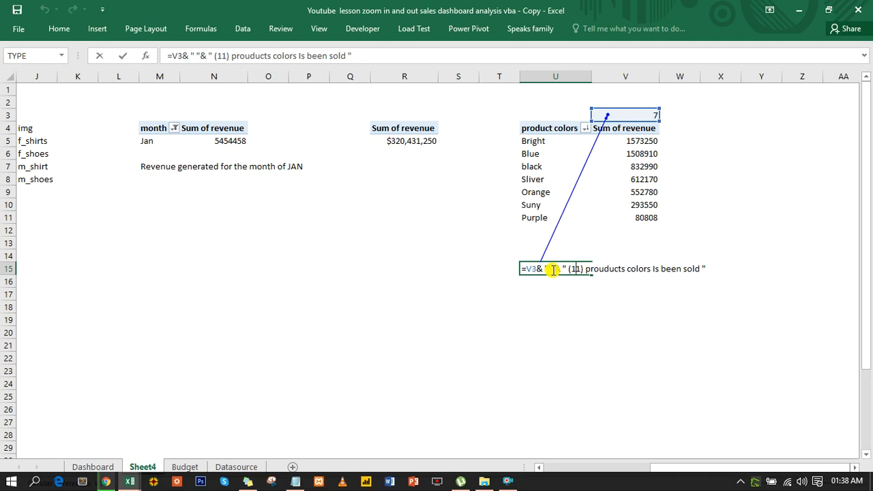
key("Escape")
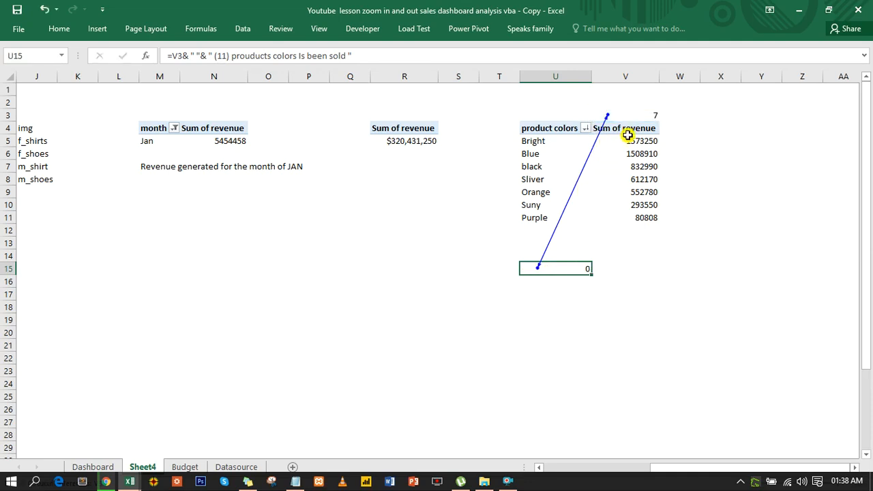
double_click(629, 114)
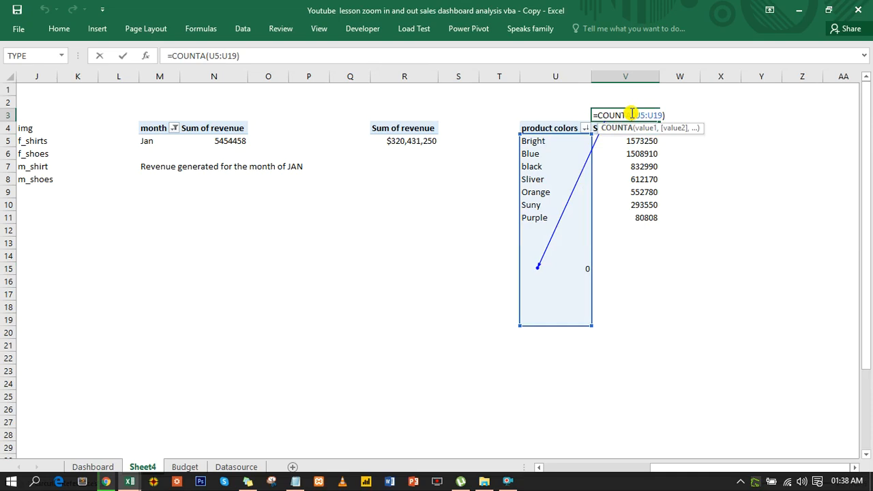
key("Escape")
Move the caption formula from cell U15 to U2, above the product colors PivotTable.
left_click(580, 269)
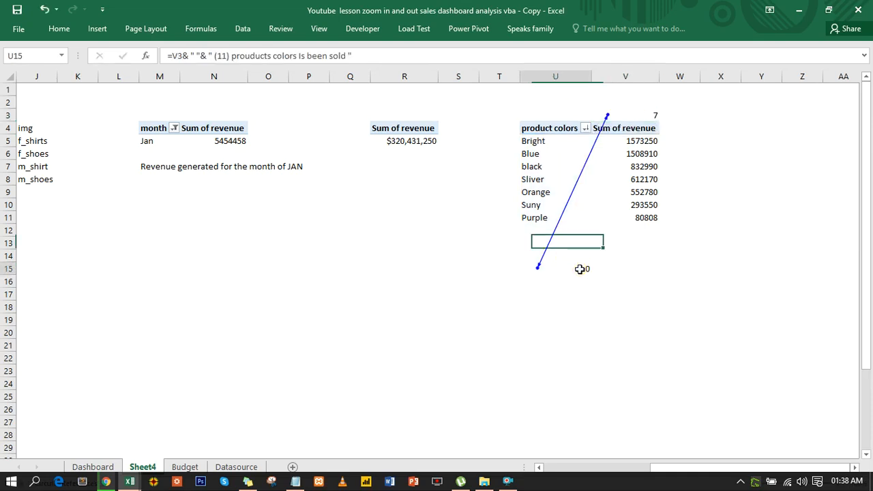
double_click(580, 268)
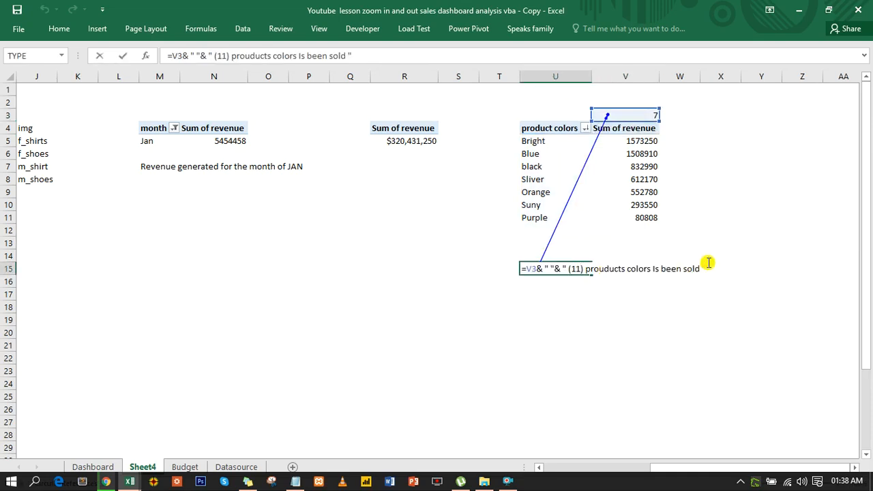
left_click_drag(522, 269, 704, 270)
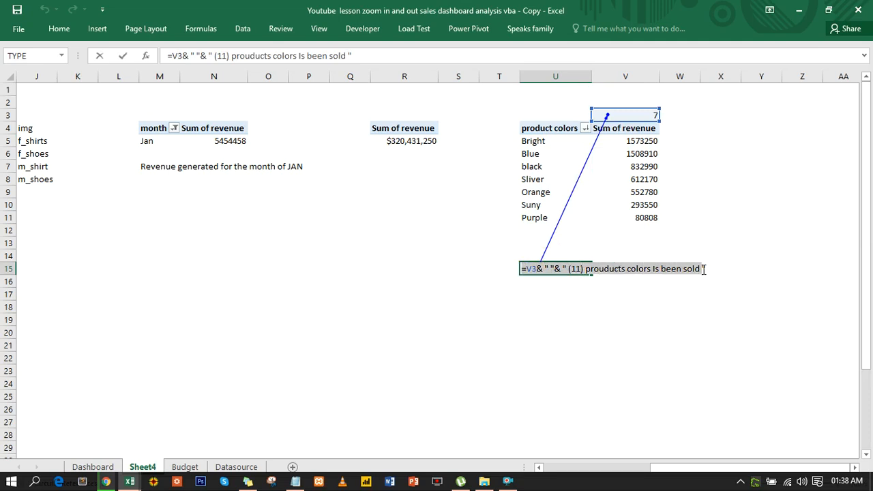
key("ctrl+x")
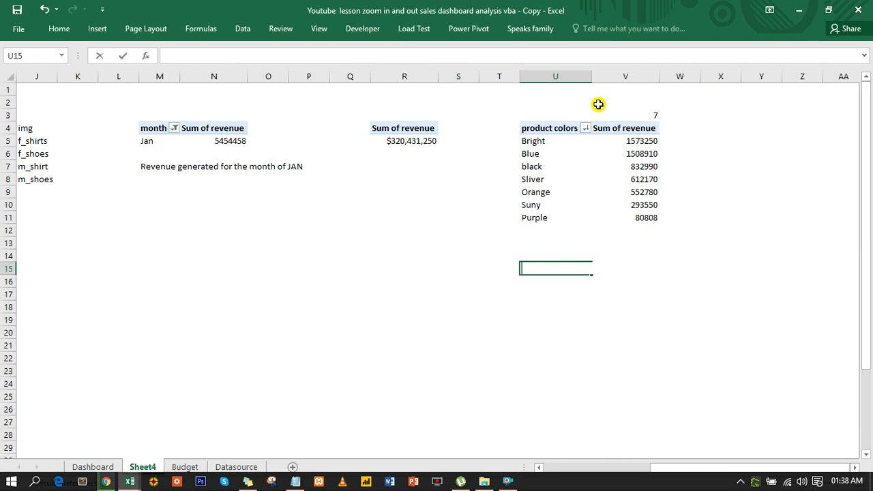
left_click(536, 104)
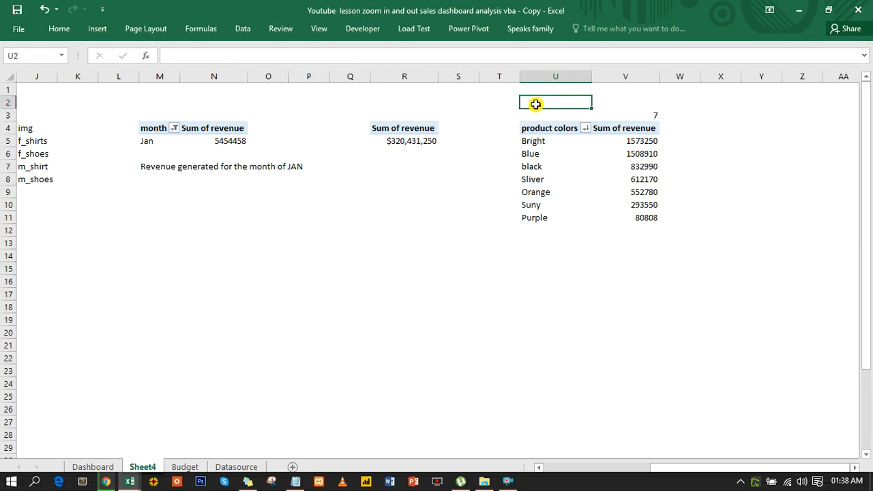
key("ctrl+v")
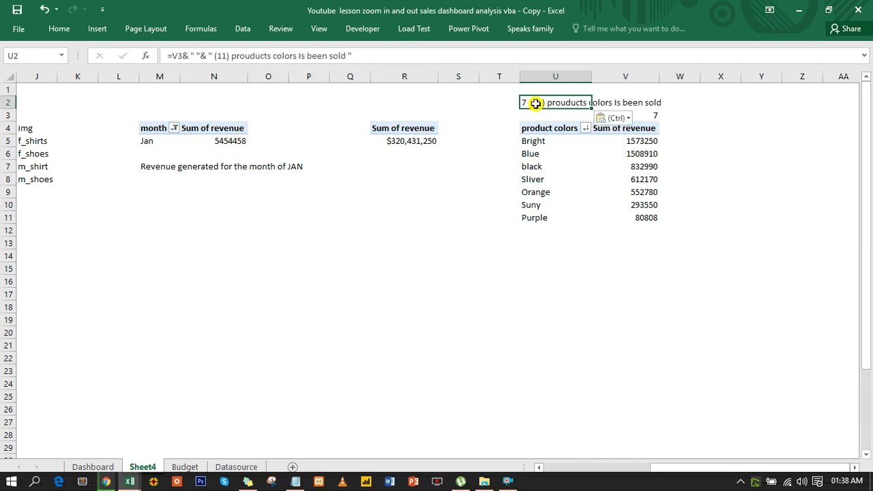
left_click(758, 245)
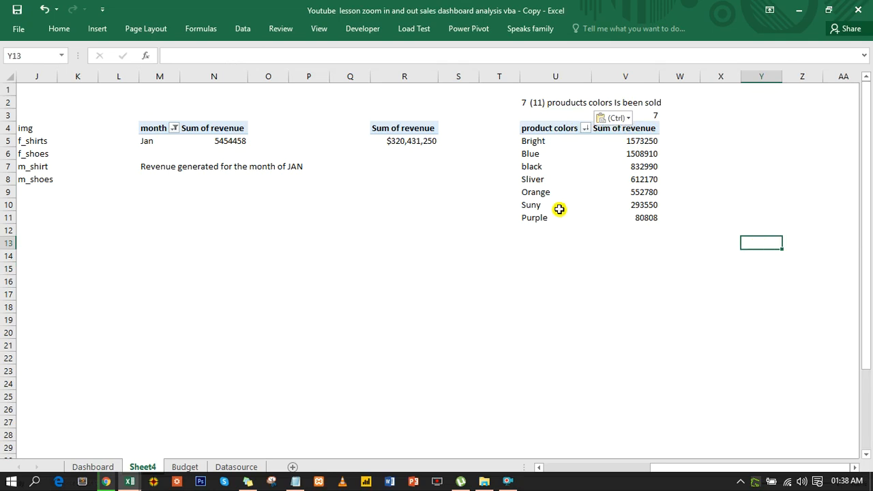
On the Dashboard sheet, duplicate the product name text box and place the copy just below the Products colors view heading.
left_click(95, 467)
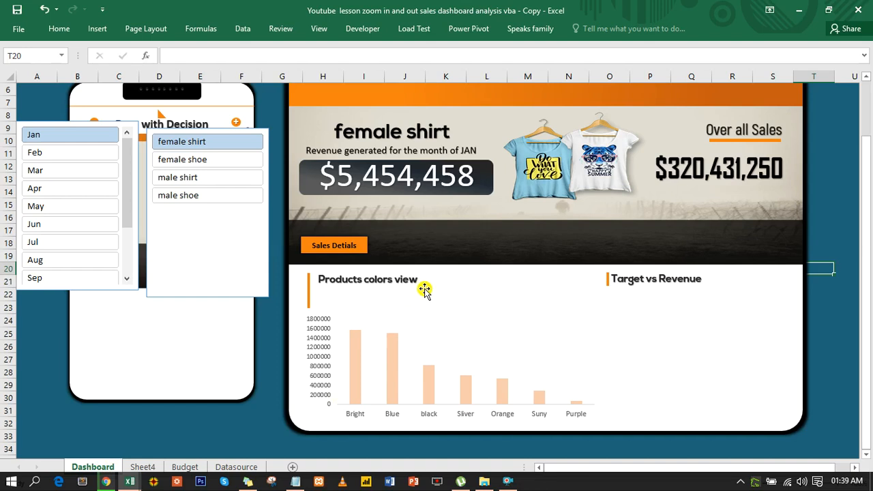
left_click(395, 135)
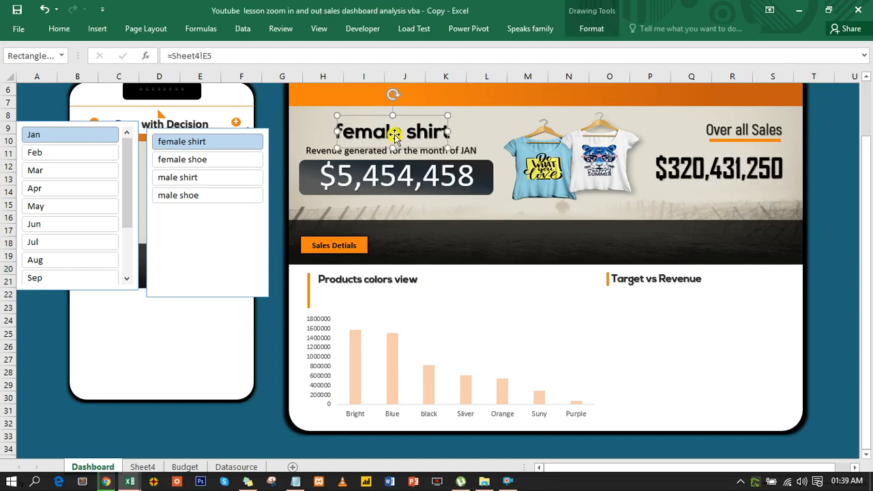
key("ctrl+d")
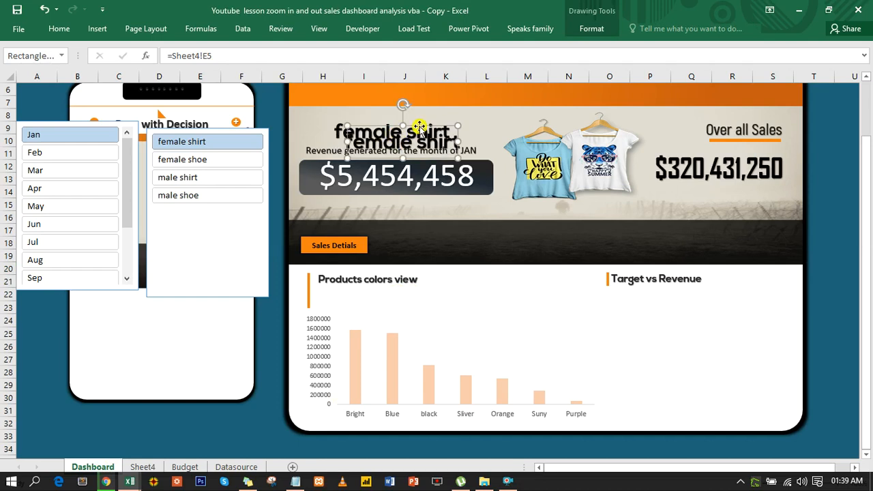
left_click_drag(420, 129, 392, 285)
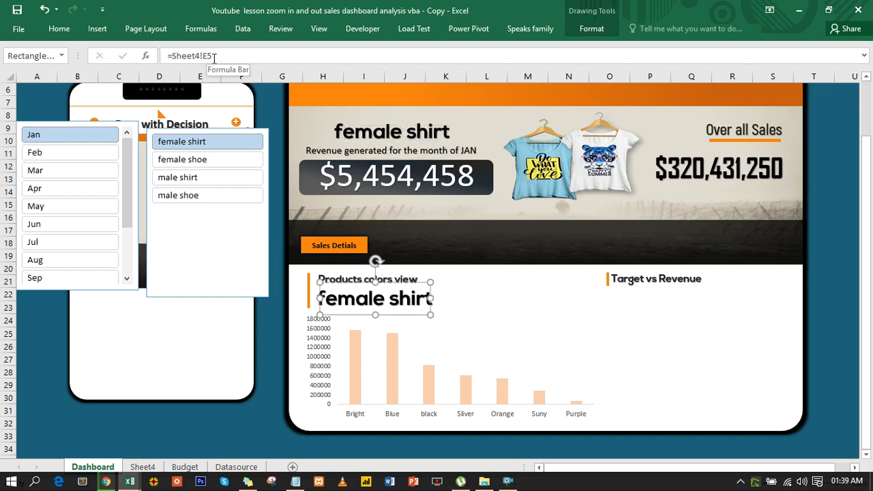
Link the duplicated text box to the color-count caption in Sheet4 cell U2.
left_click_drag(213, 56, 171, 56)
left_click(140, 467)
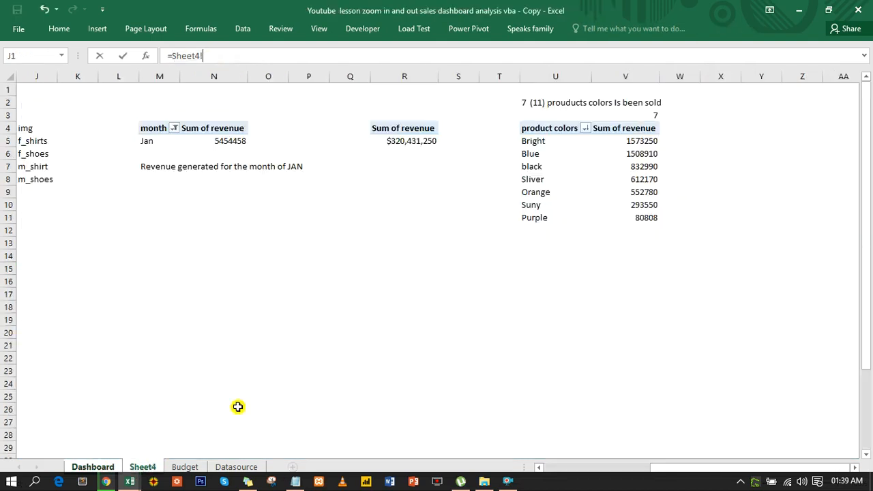
left_click(536, 102)
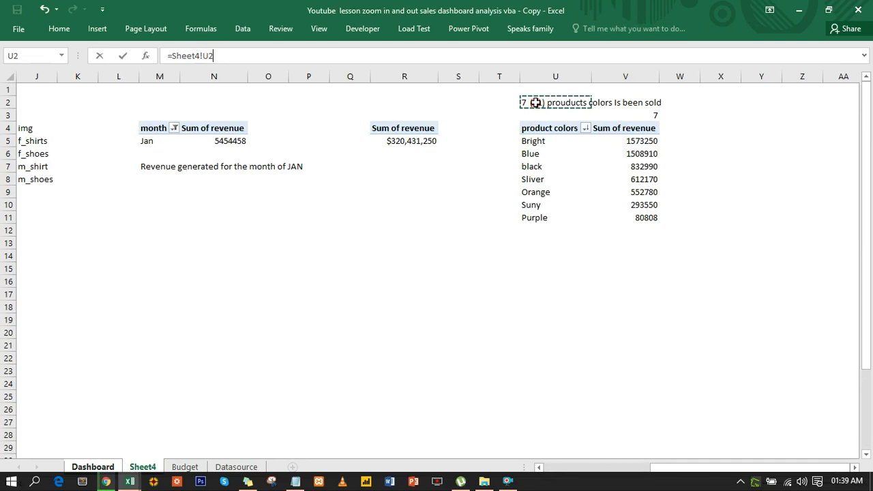
key("Return")
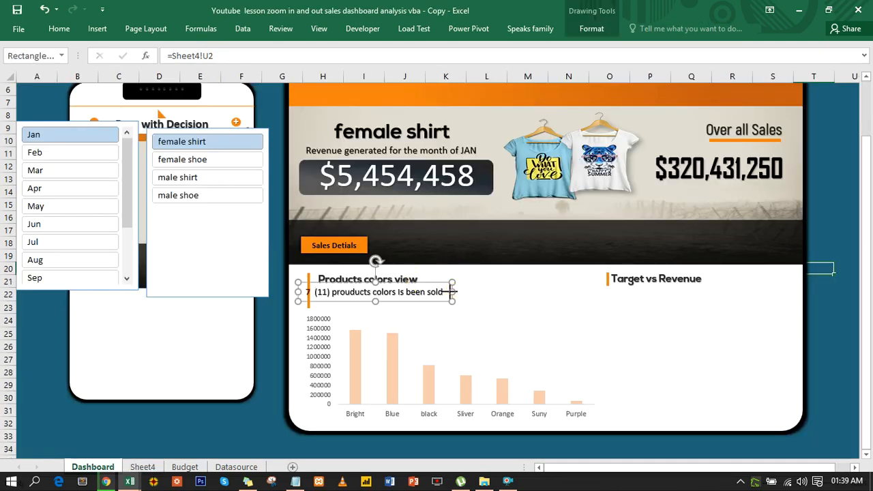
Narrow the color-count caption box so its text wraps onto two lines, and filter the dashboard to male shoe.
left_click_drag(451, 292, 430, 295)
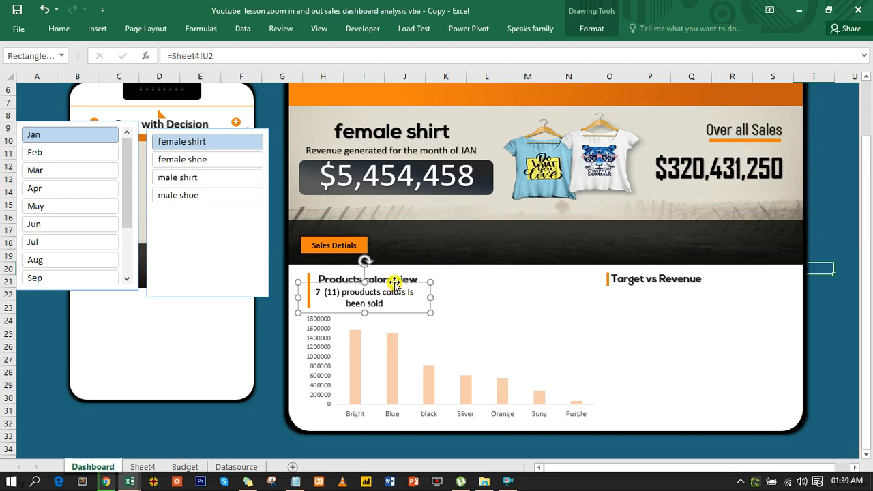
left_click(268, 409)
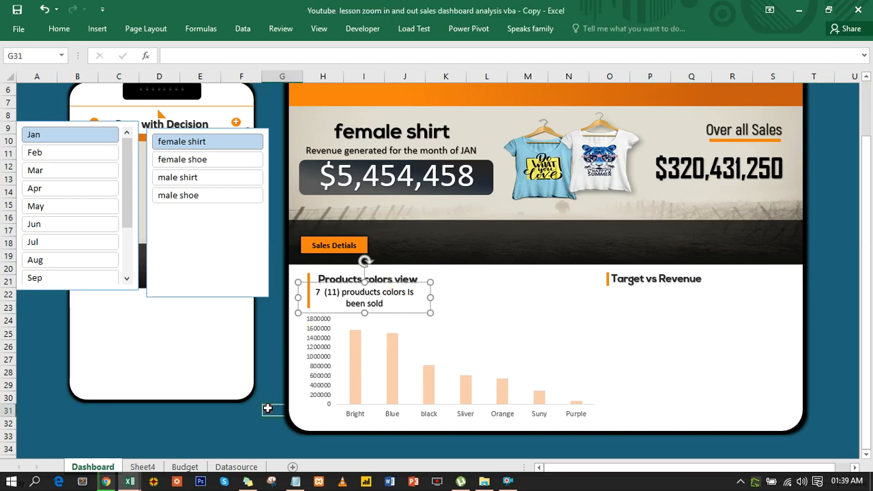
left_click(189, 196)
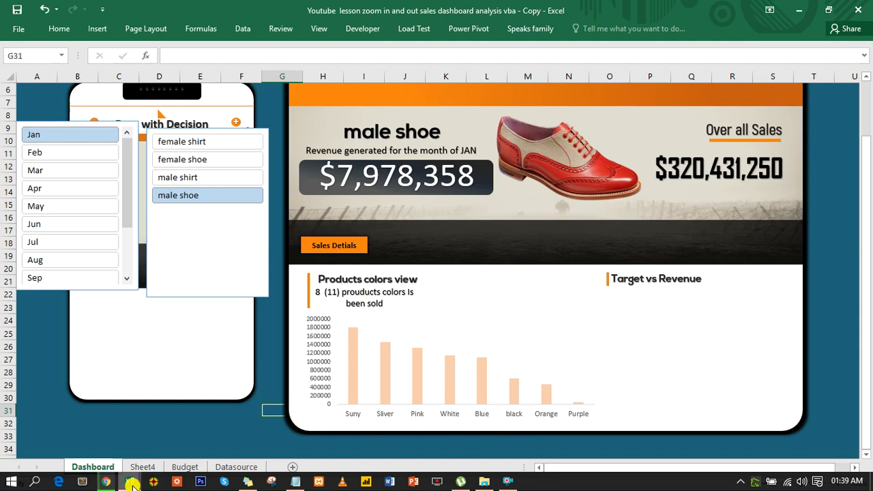
Switch to the "zoom in and out sales dashboard analysis vba" workbook and zoom its Dashboard in using the phone graphic's plus control.
mouse_move(132, 484)
left_click(92, 433)
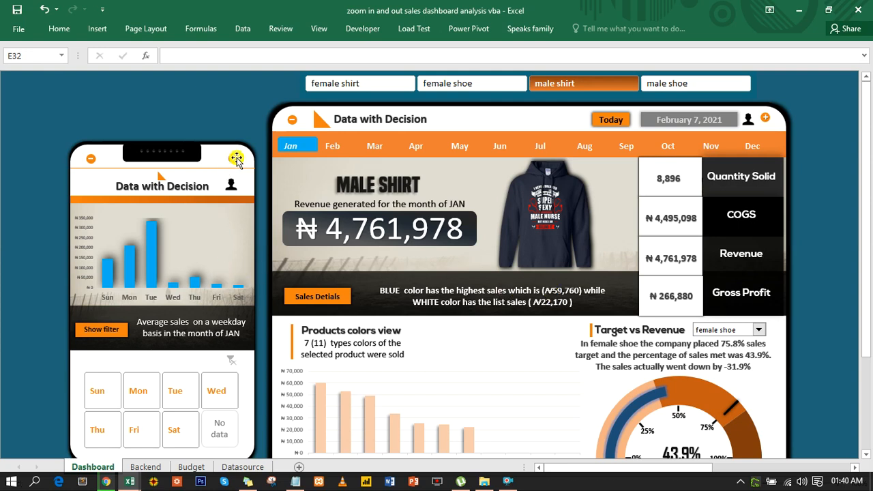
left_click(99, 91)
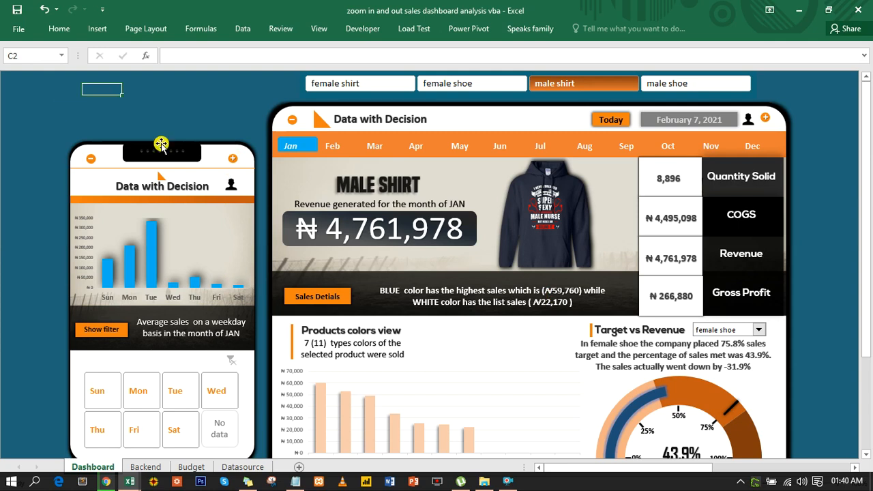
left_click(232, 159)
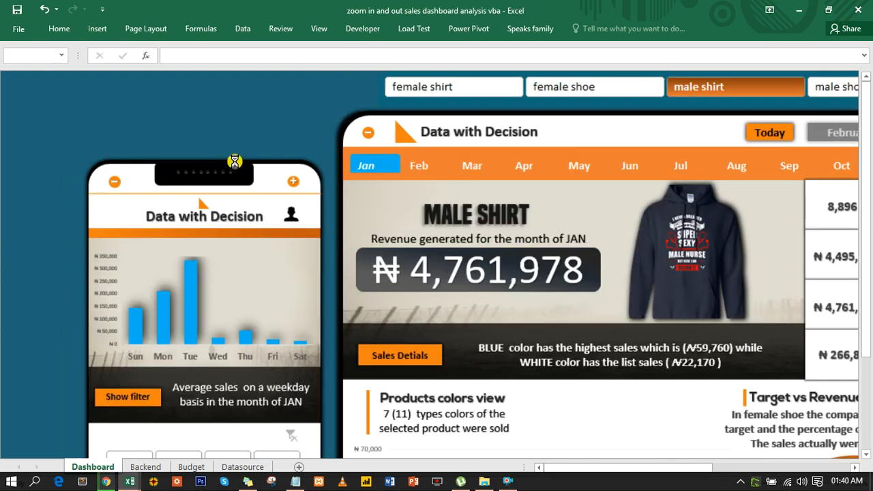